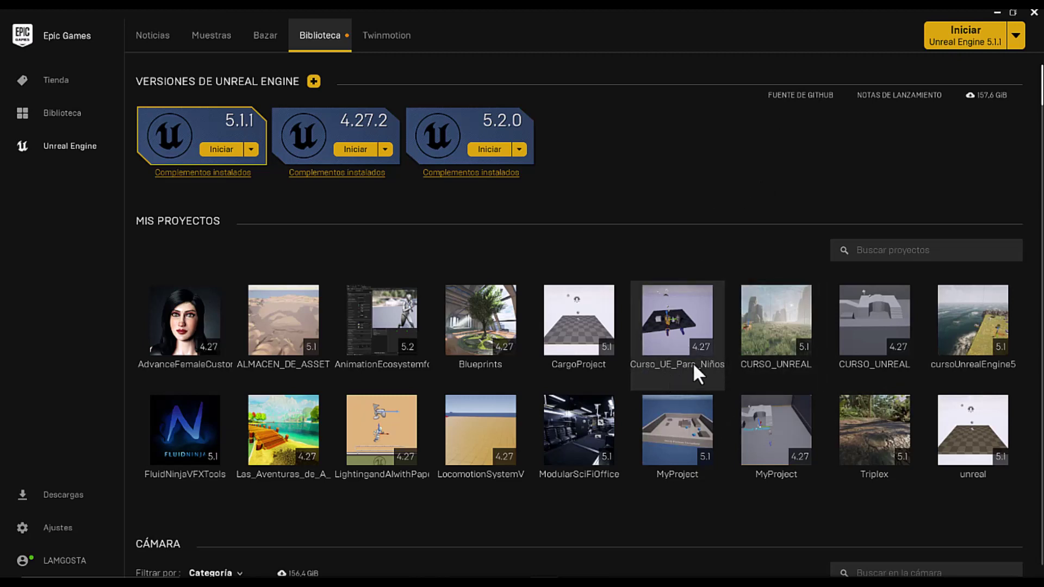
Launch the Curso_UE_Para_Niños project from Mis Proyectos in the Biblioteca library.
{"action": "mouse_move", "coordinate": [665, 345]}
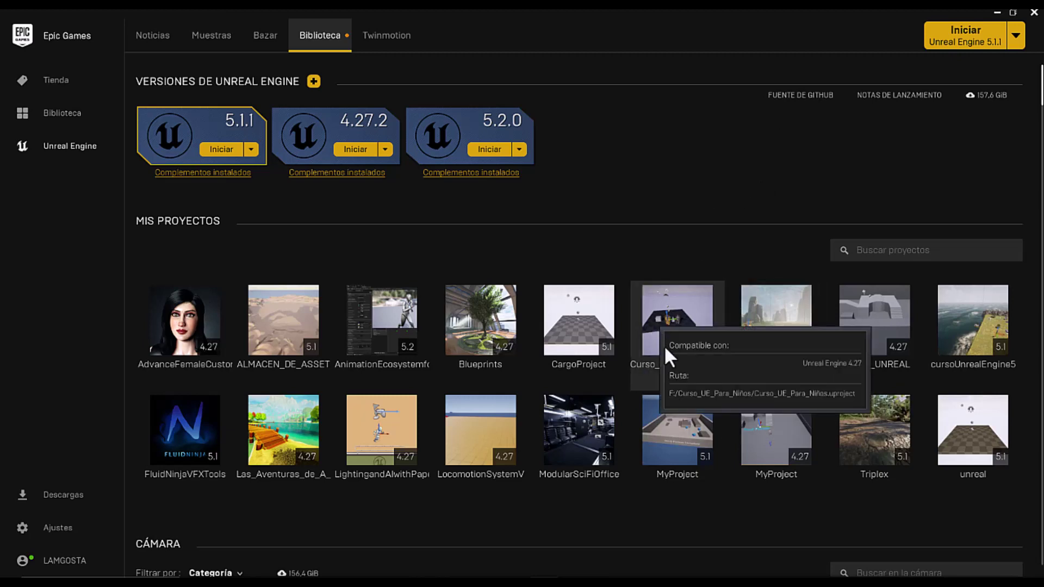
{"action": "double_click", "coordinate": [675, 316]}
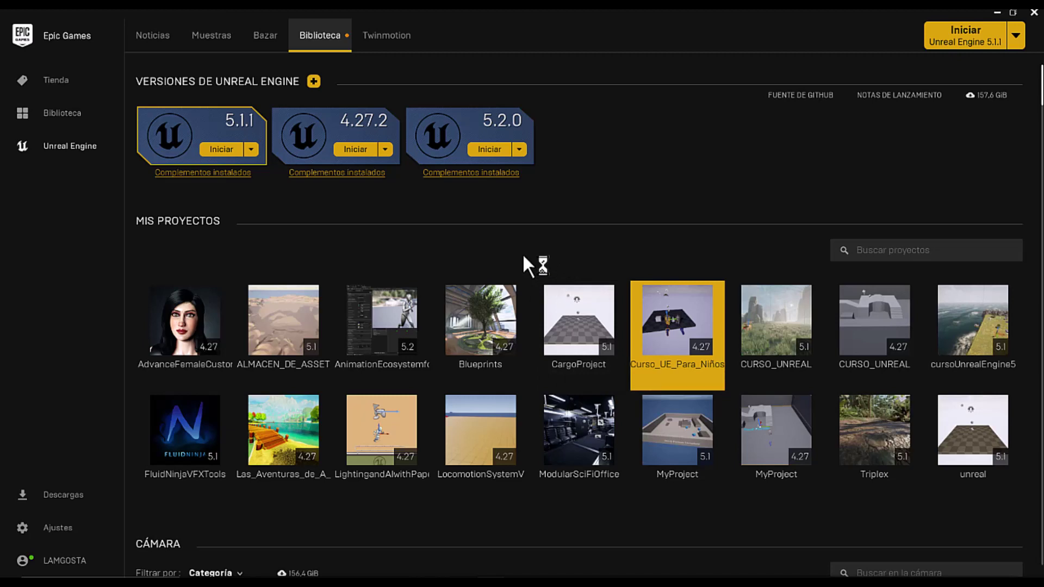
{"action": "mouse_move", "coordinate": [671, 318]}
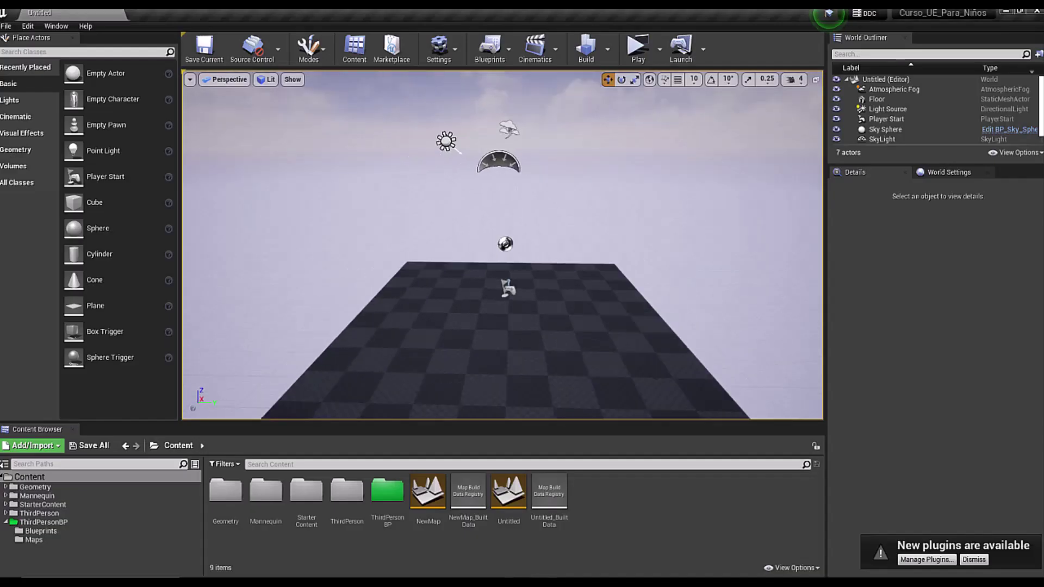
Look around the level in the viewport, then minimize the editor to the desktop.
{"action": "right_click_drag", "start_coordinate": [503, 217], "coordinate": [502, 272]}
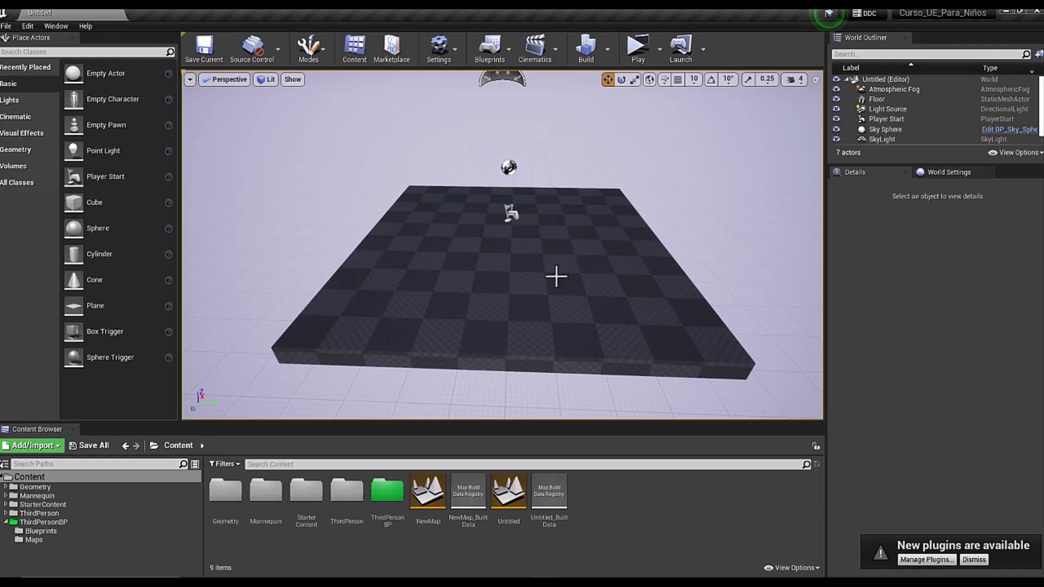
{"action": "right_click_drag", "start_coordinate": [555, 277], "coordinate": [548, 275]}
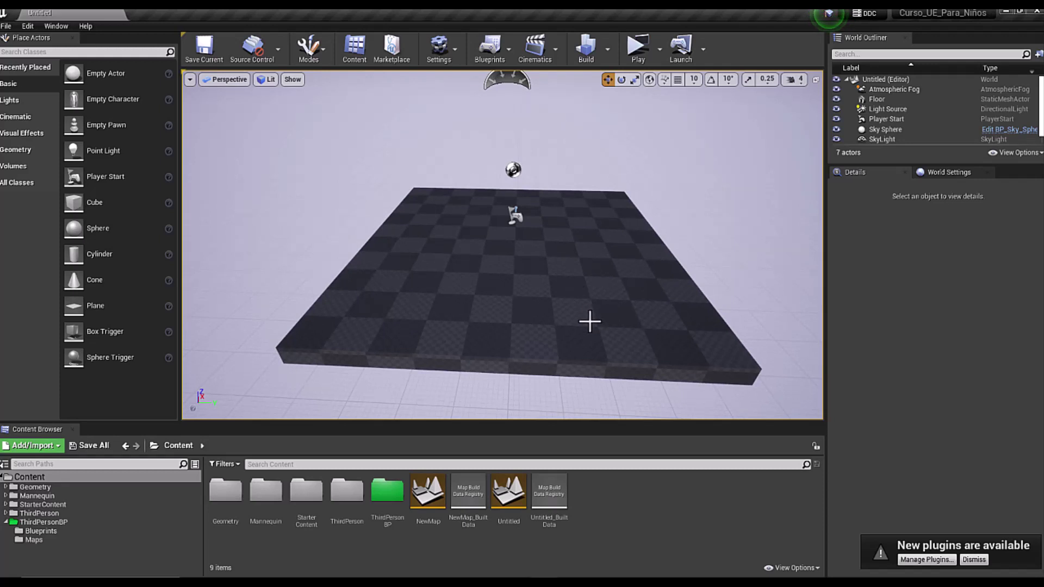
{"action": "left_click", "coordinate": [1003, 10]}
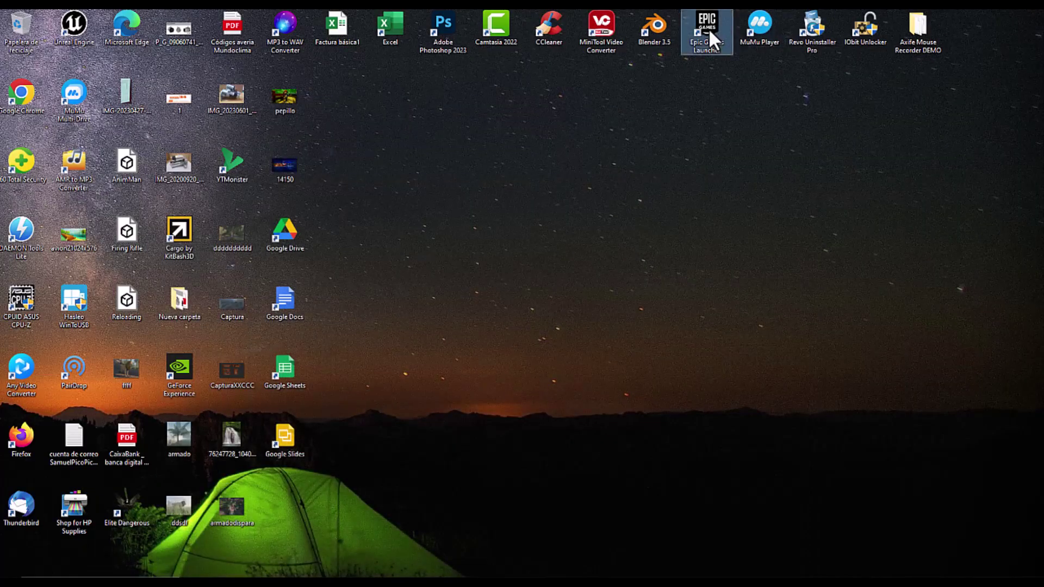
Open the Epic Games Launcher's Biblioteca and filter the vault with the search 'NATUR'.
{"action": "double_click", "coordinate": [710, 30]}
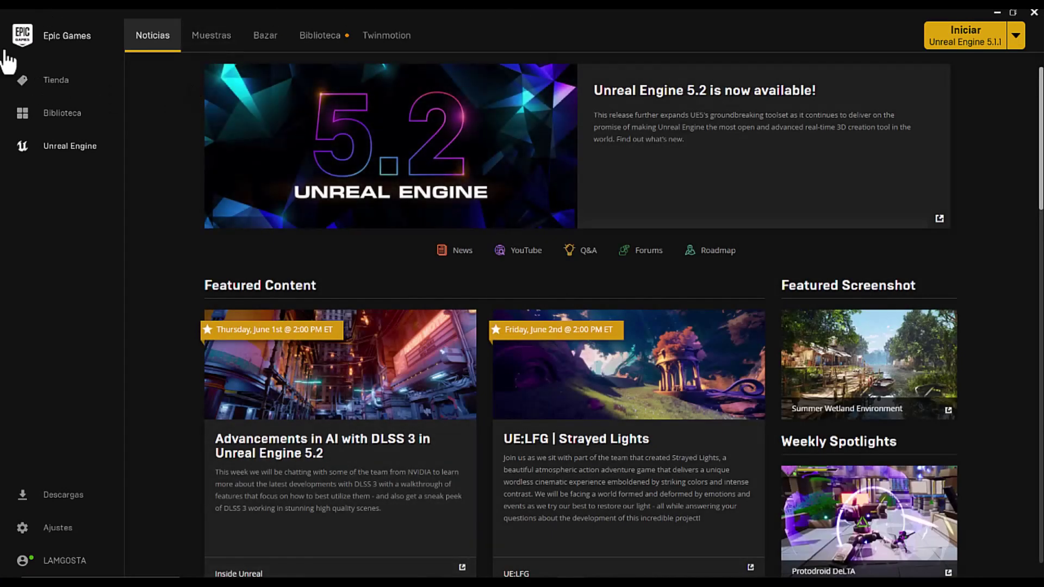
{"action": "left_click", "coordinate": [321, 35]}
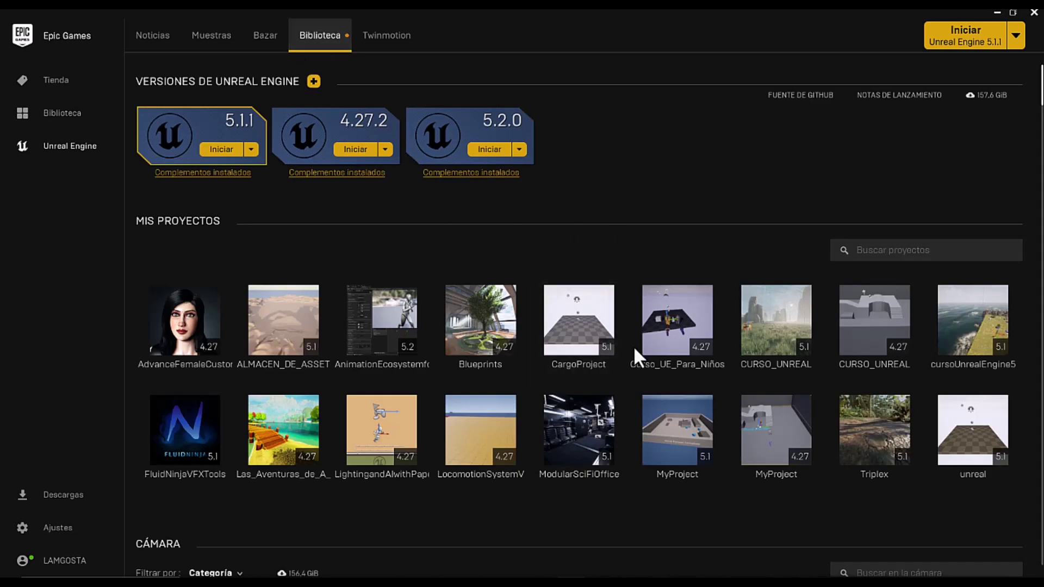
{"action": "scroll", "coordinate": [573, 367], "scroll_direction": "down", "scroll_amount": 5}
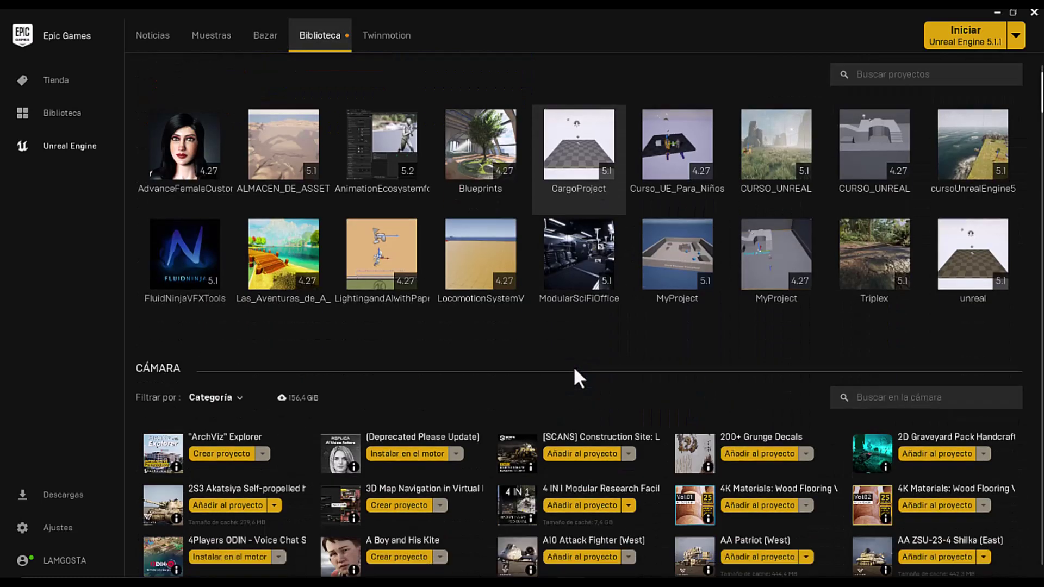
{"action": "scroll", "coordinate": [574, 369], "scroll_direction": "down", "scroll_amount": 3}
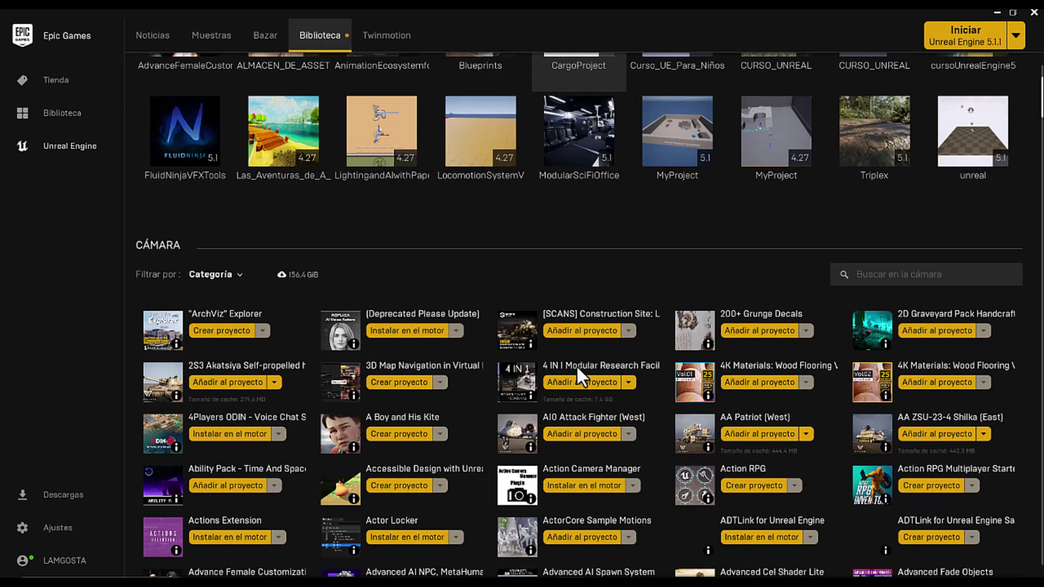
{"action": "left_click", "coordinate": [889, 274]}
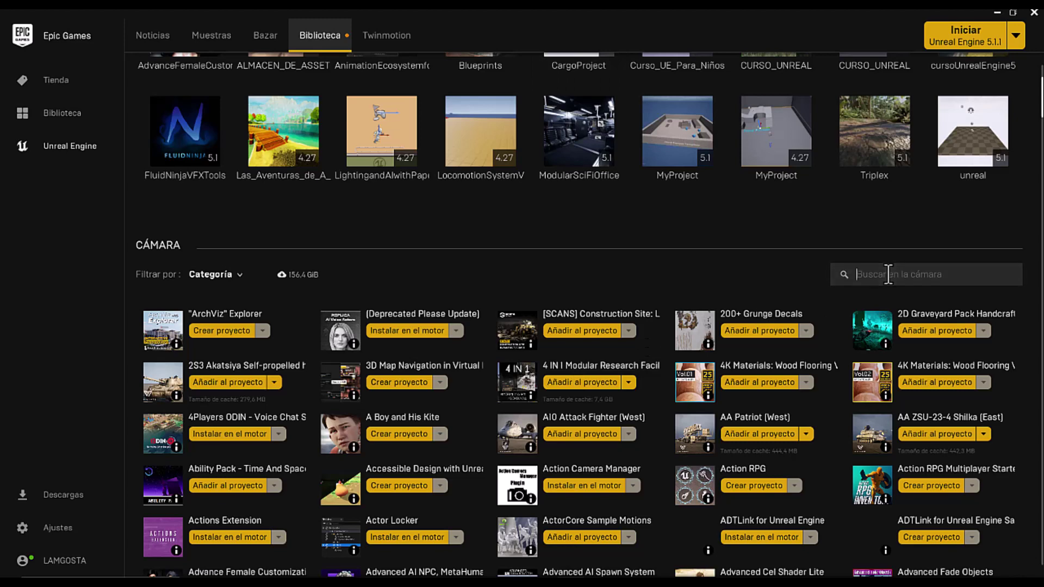
{"action": "type", "text": "N"}
{"action": "type", "text": "ATU"}
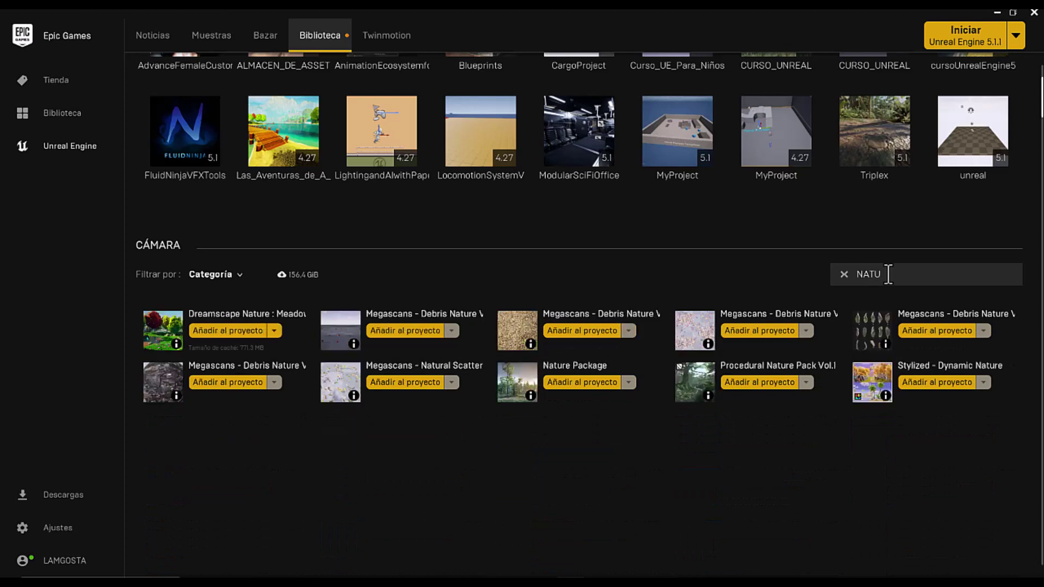
{"action": "type", "text": "R"}
{"action": "left_click", "coordinate": [163, 345]}
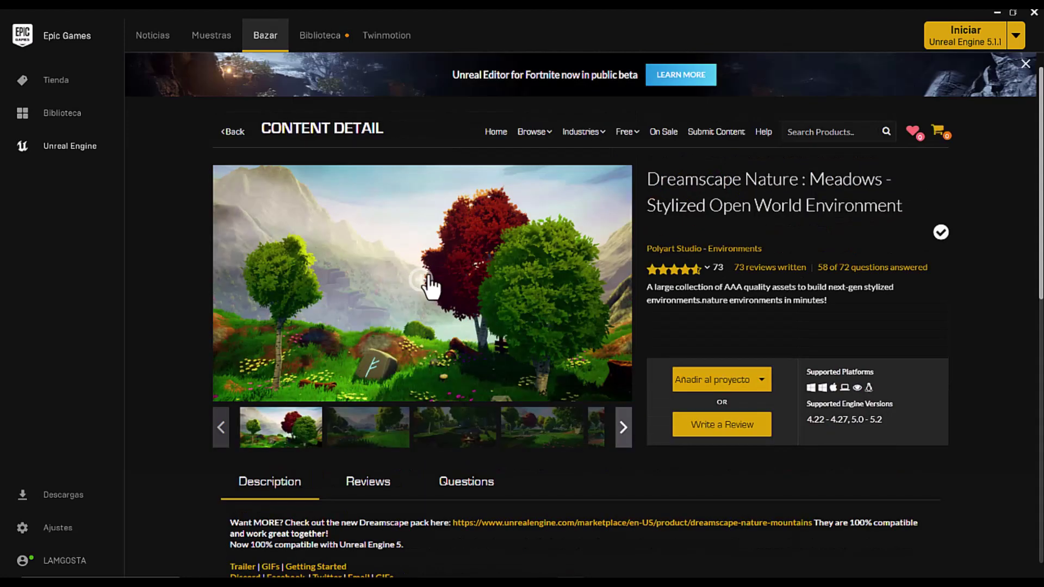
{"action": "left_click", "coordinate": [423, 280]}
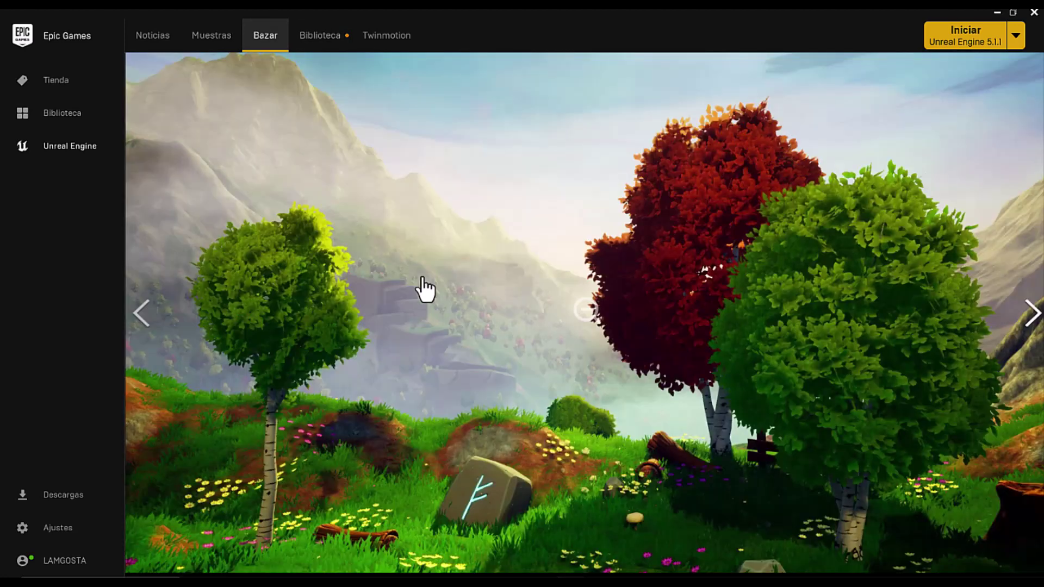
{"action": "left_click", "coordinate": [1031, 313]}
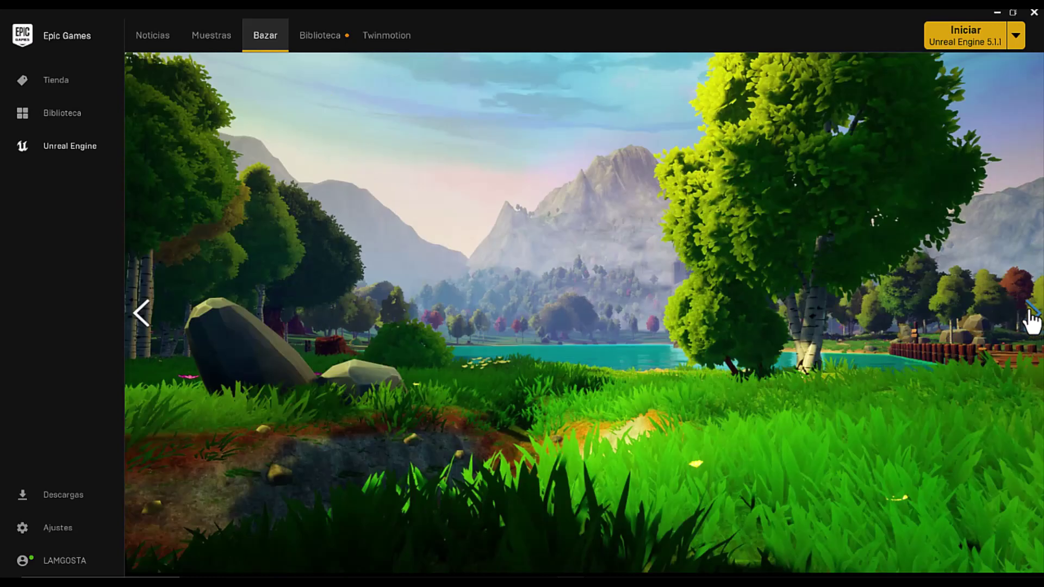
{"action": "left_click", "coordinate": [1030, 313]}
{"action": "left_click", "coordinate": [1031, 321]}
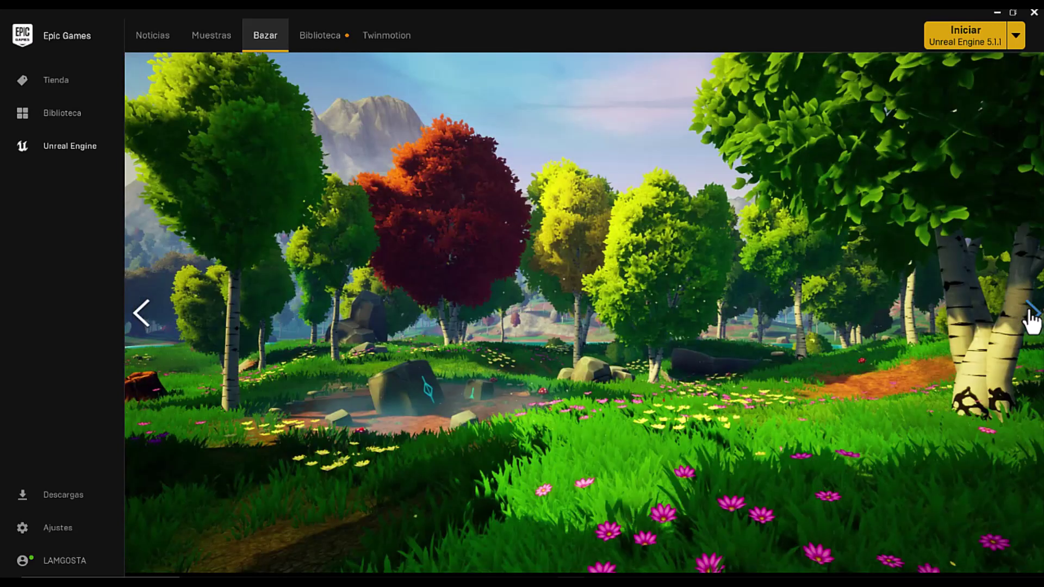
{"action": "left_click", "coordinate": [1032, 320]}
{"action": "left_click", "coordinate": [1031, 321]}
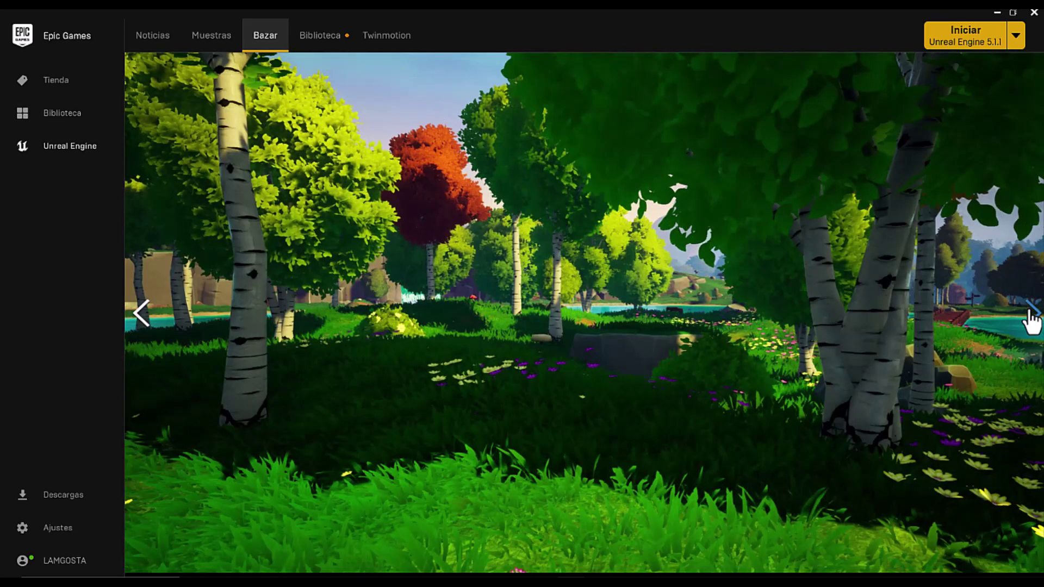
{"action": "left_click", "coordinate": [1031, 321]}
{"action": "left_click", "coordinate": [1032, 320]}
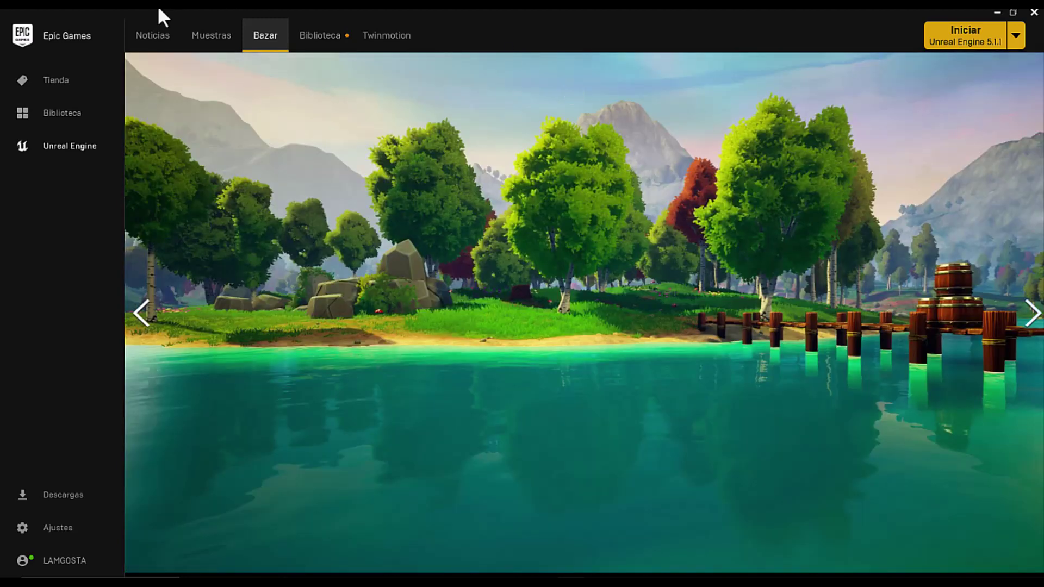
{"action": "left_click", "coordinate": [315, 38]}
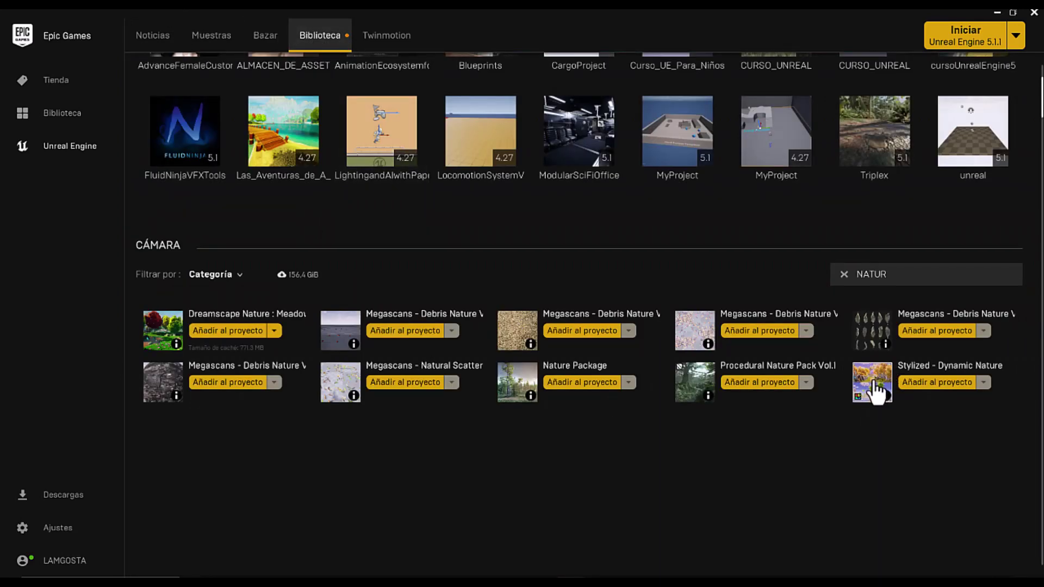
{"action": "left_click", "coordinate": [877, 388]}
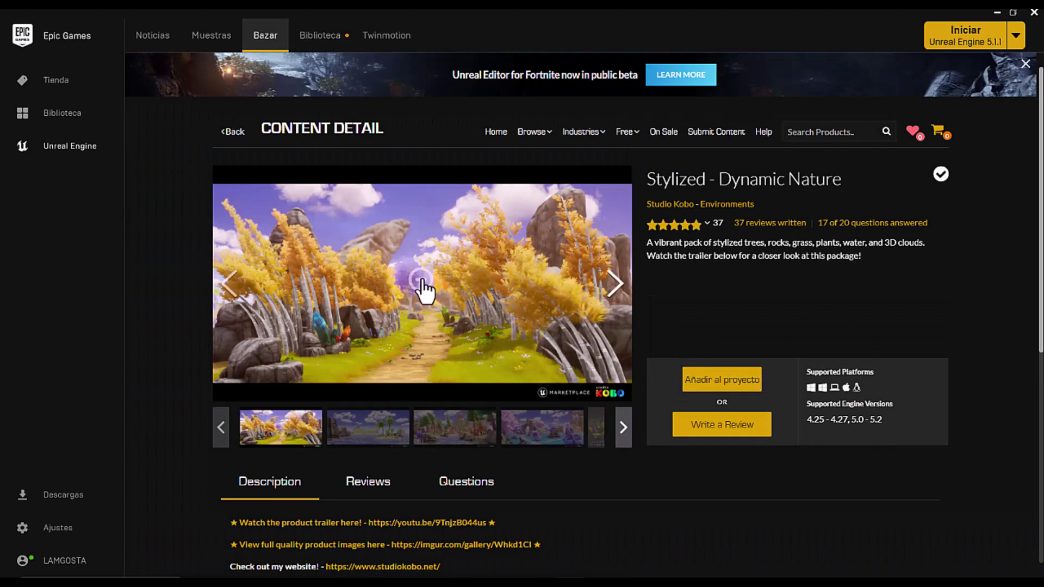
{"action": "left_click", "coordinate": [422, 287]}
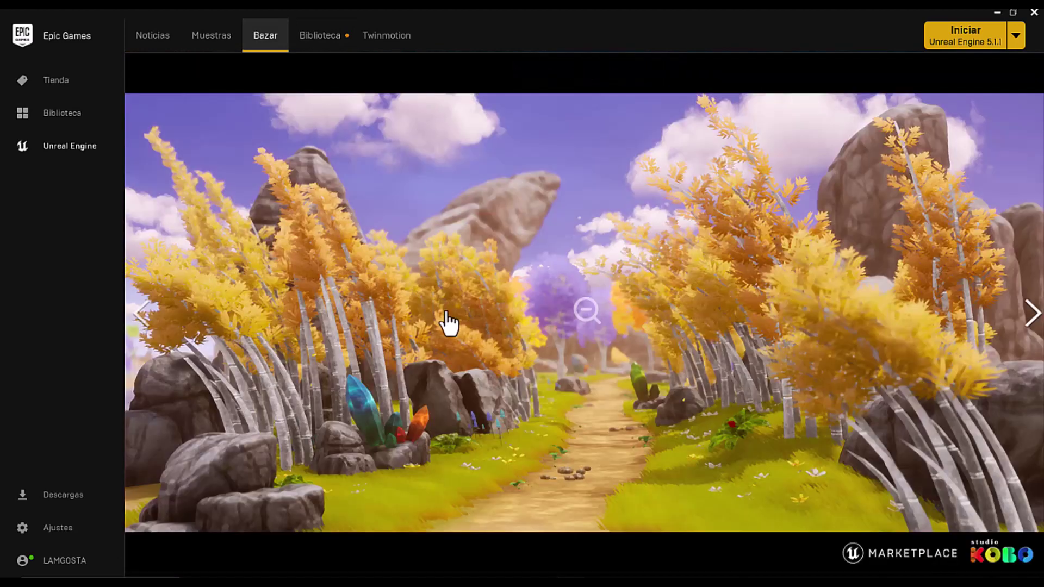
{"action": "left_click", "coordinate": [1031, 321]}
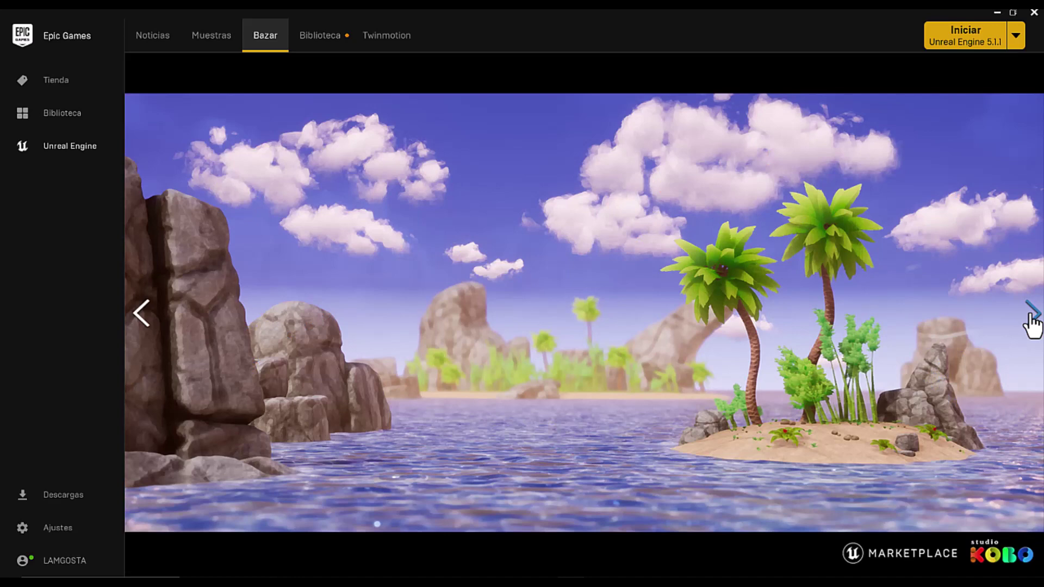
{"action": "left_click", "coordinate": [1032, 321]}
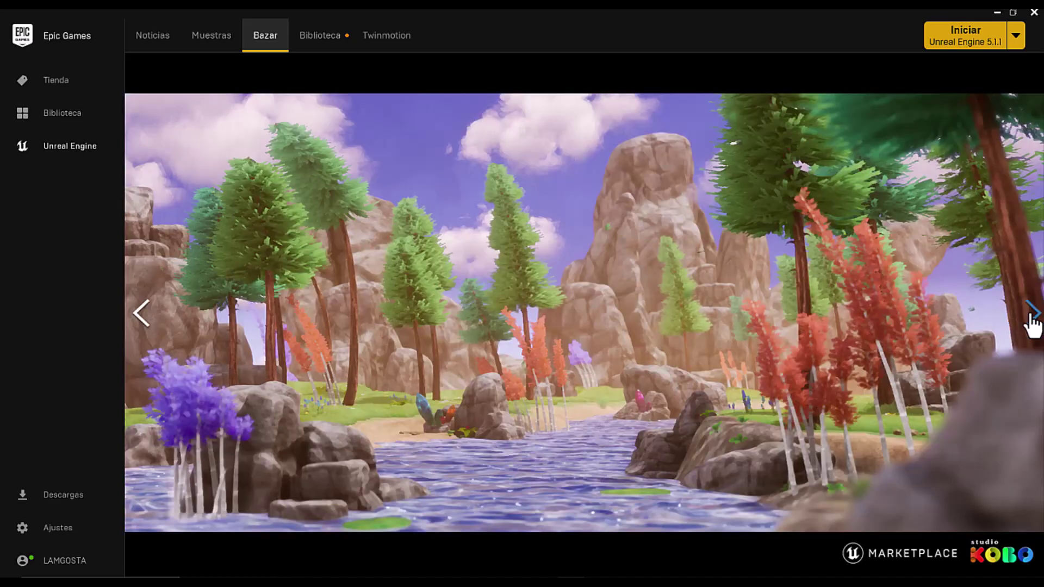
{"action": "left_click", "coordinate": [1031, 321]}
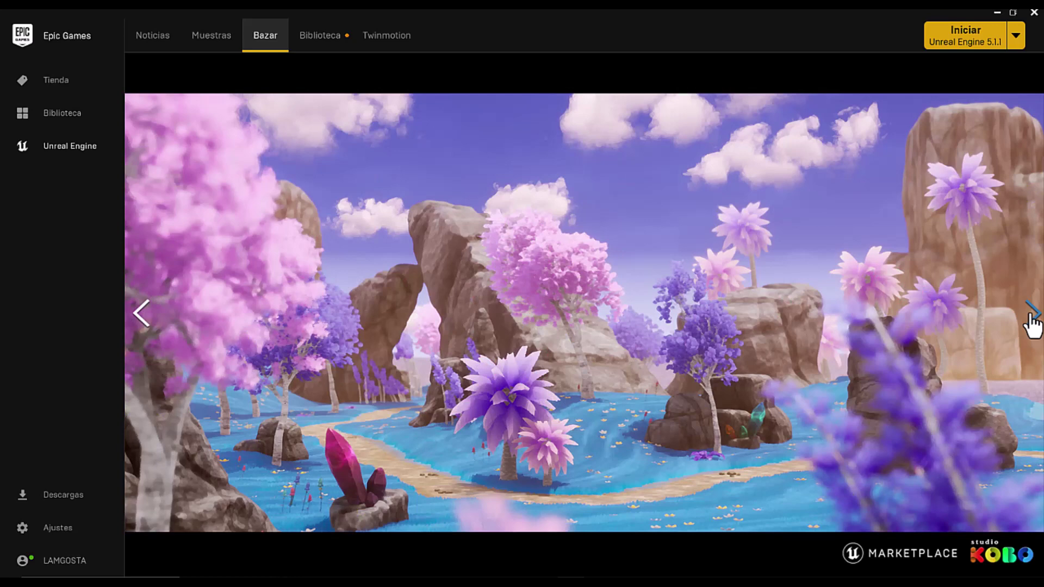
{"action": "left_click", "coordinate": [1032, 321]}
{"action": "left_click", "coordinate": [1032, 321]}
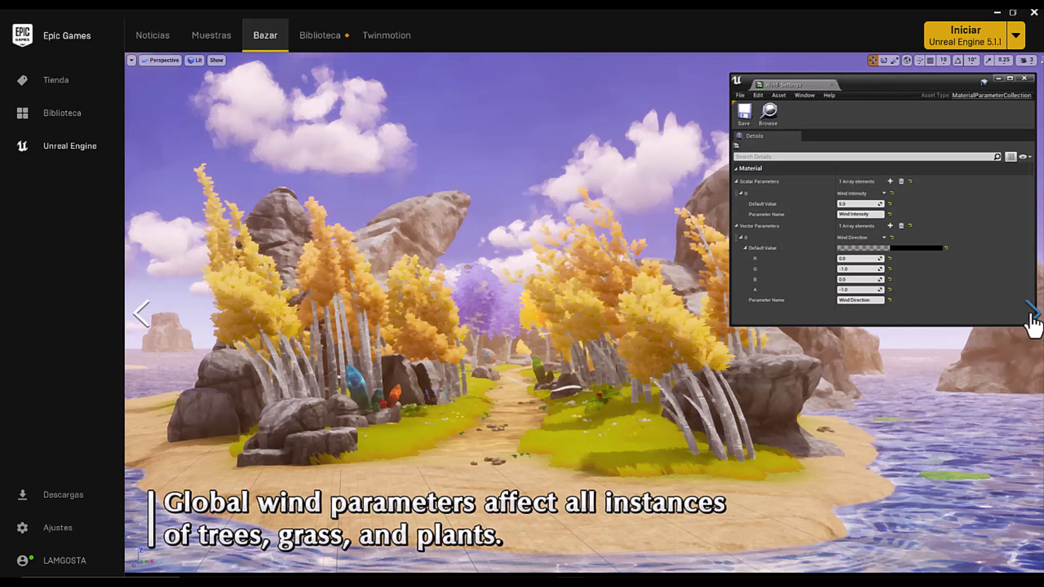
{"action": "left_click", "coordinate": [1033, 325]}
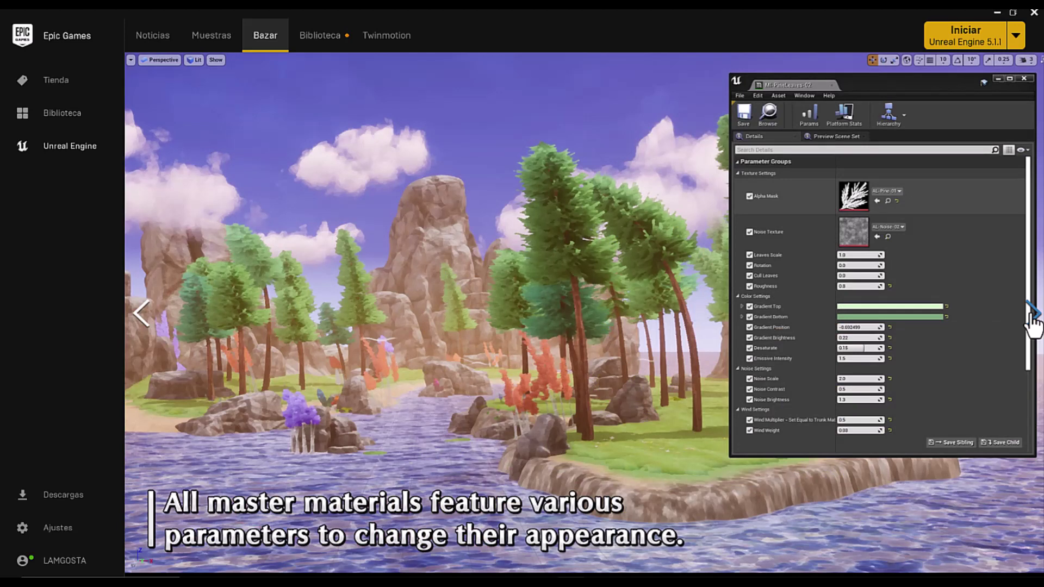
{"action": "left_click", "coordinate": [1033, 325]}
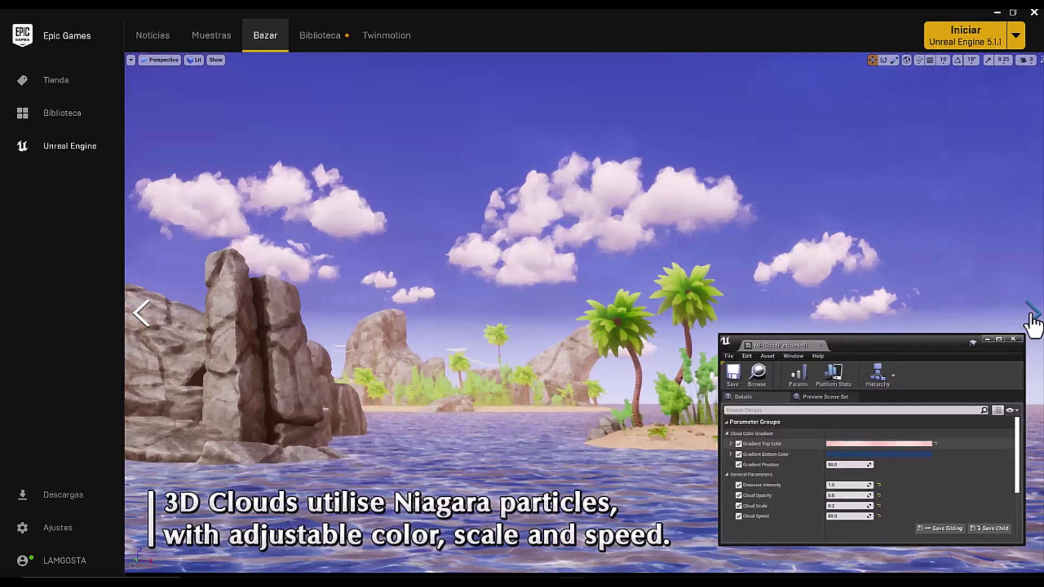
{"action": "left_click", "coordinate": [1033, 325]}
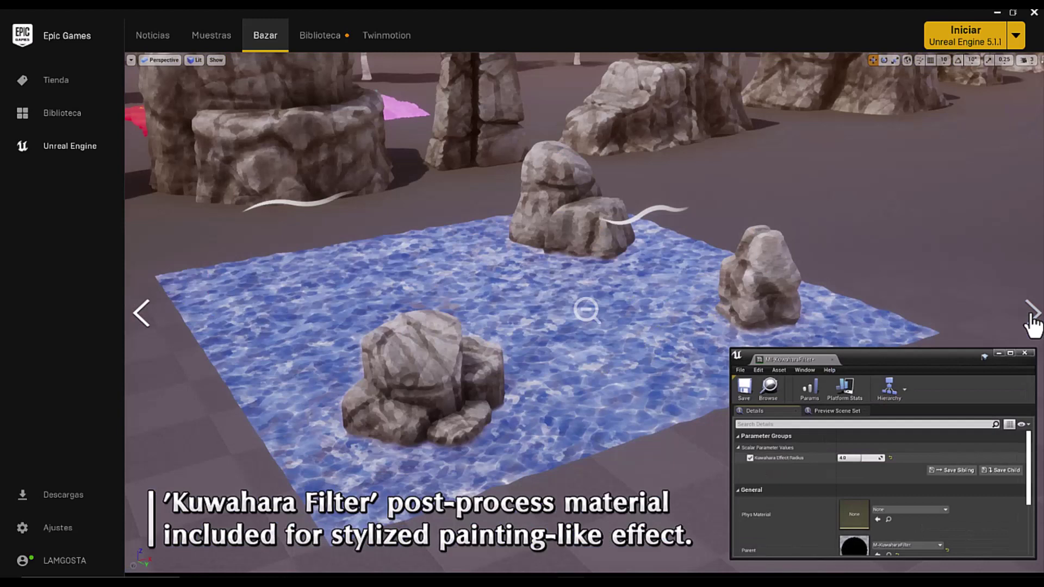
{"action": "key", "text": "Escape"}
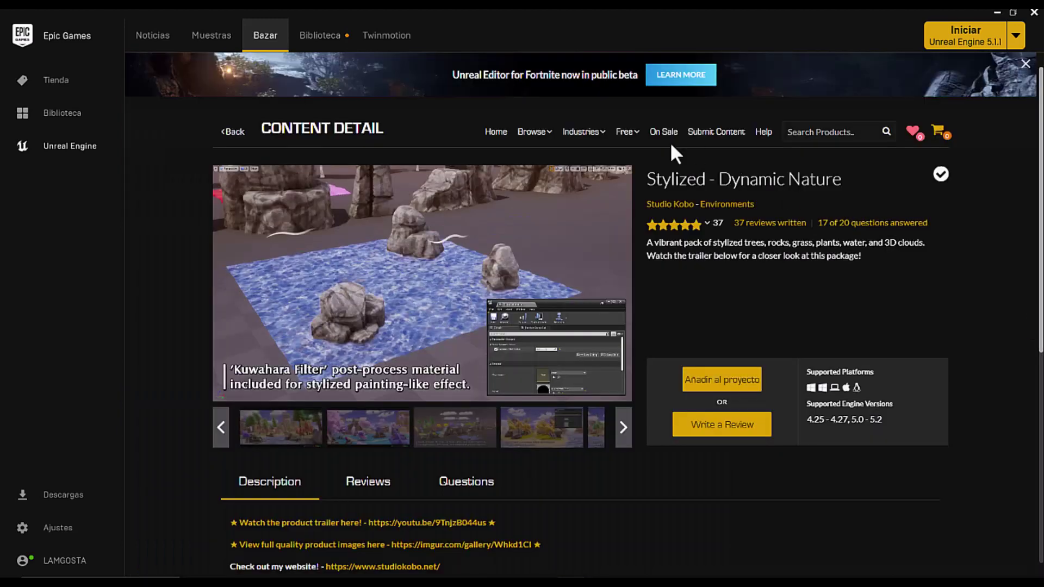
{"action": "left_click", "coordinate": [317, 37]}
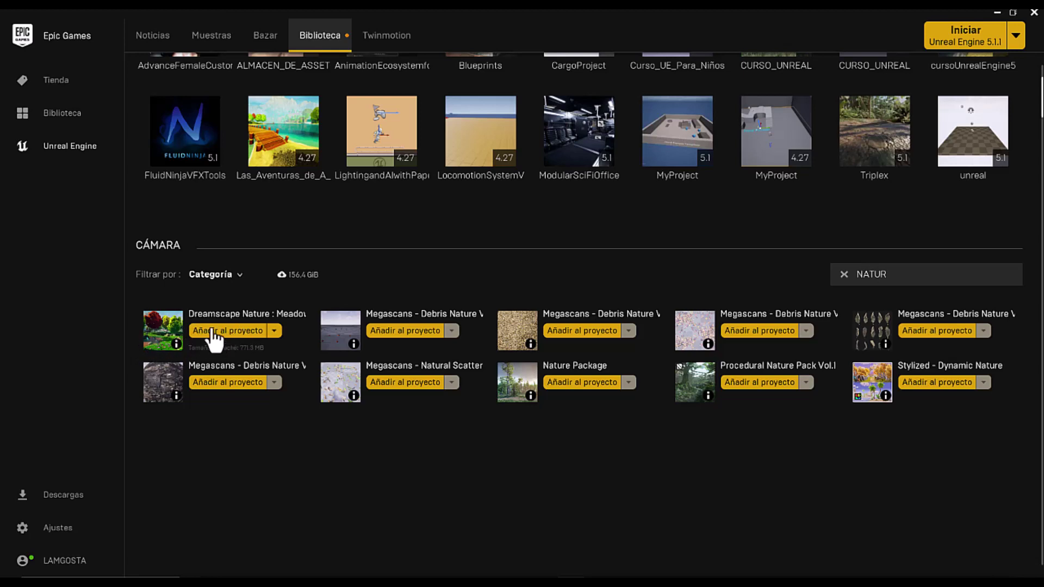
Pick Curso_UE_Para_Niños as the target project and add the Dreamscape Nature pack to it.
{"action": "left_click", "coordinate": [226, 330]}
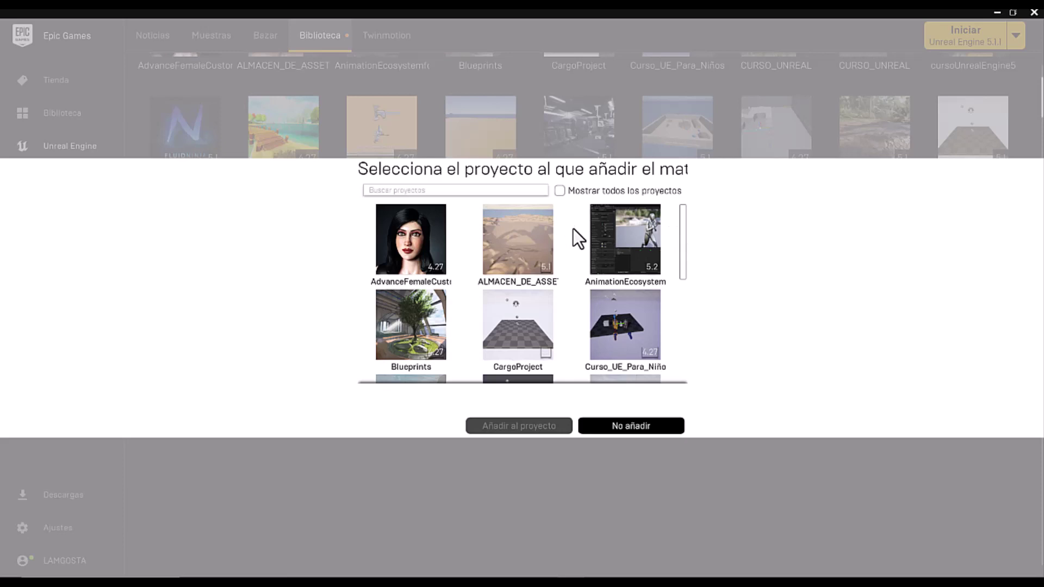
{"action": "left_click", "coordinate": [612, 330]}
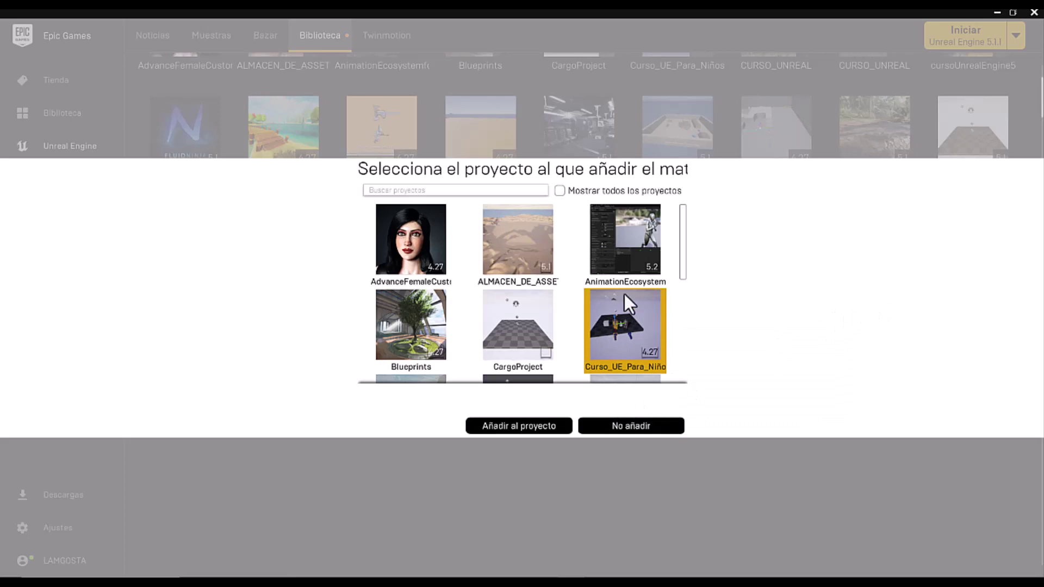
{"action": "left_click", "coordinate": [516, 427]}
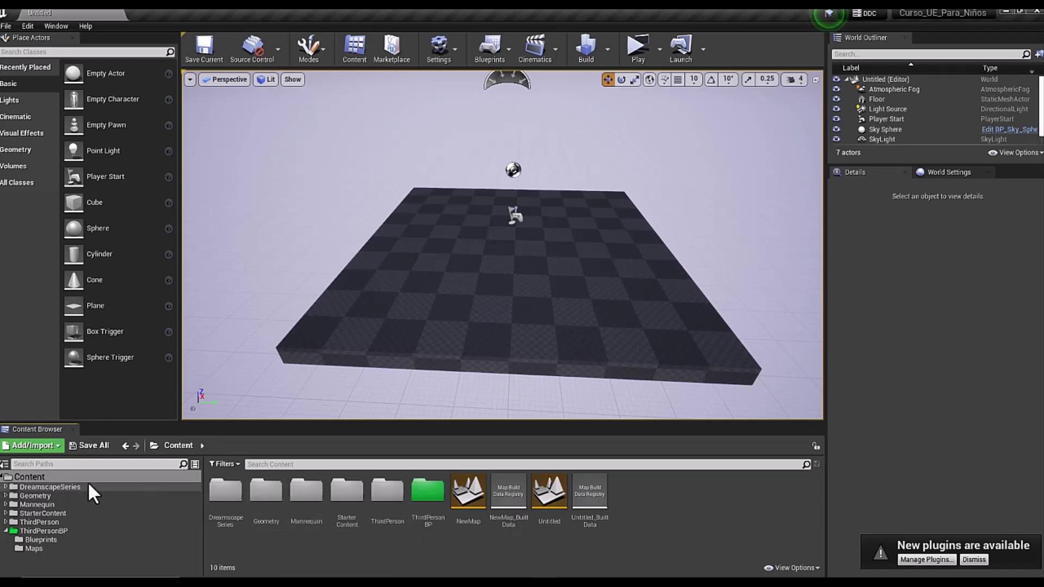
Browse DreamscapeSeries > DreamscapeMeadows > Maps and load the Demo level.
{"action": "left_click", "coordinate": [219, 491]}
{"action": "double_click", "coordinate": [219, 492]}
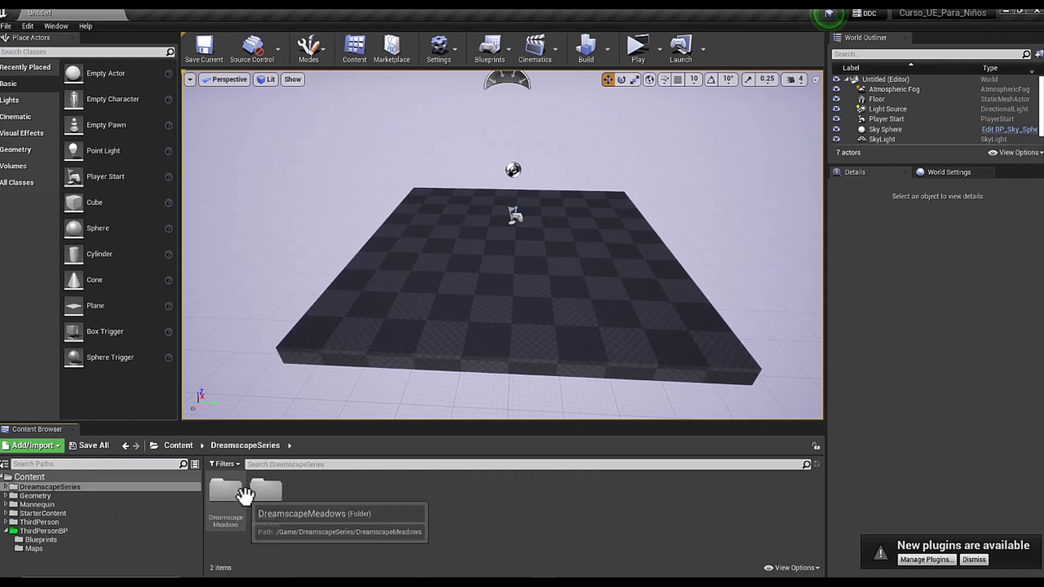
{"action": "left_click", "coordinate": [267, 496]}
{"action": "double_click", "coordinate": [266, 497]}
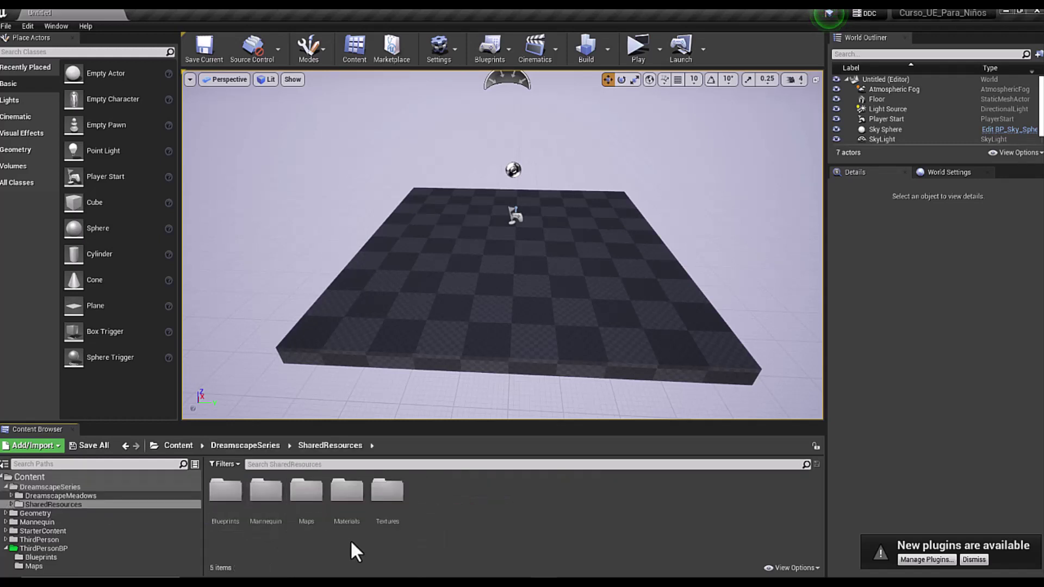
{"action": "double_click", "coordinate": [302, 487]}
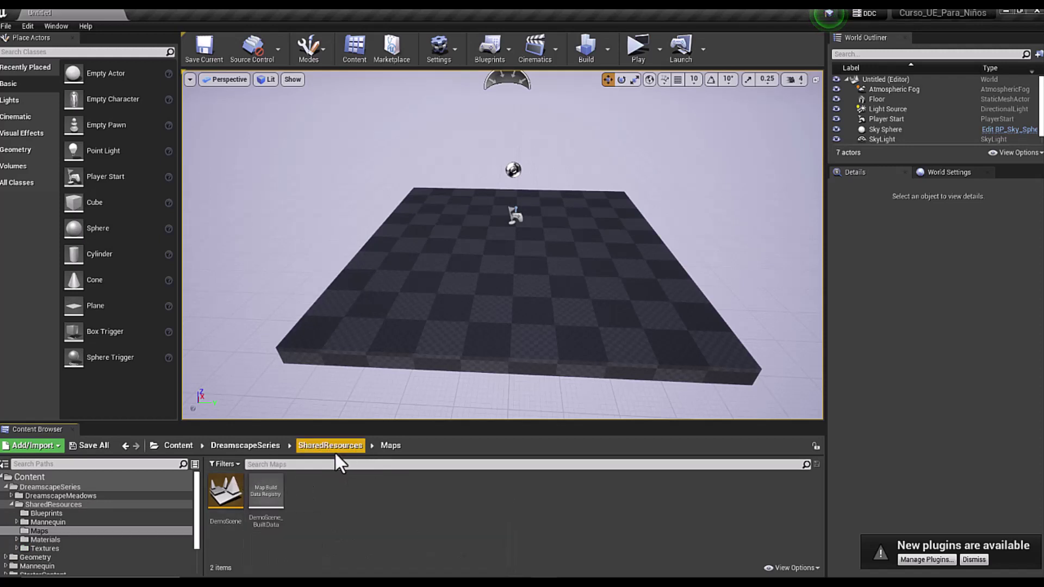
{"action": "left_click", "coordinate": [262, 444]}
{"action": "double_click", "coordinate": [225, 491]}
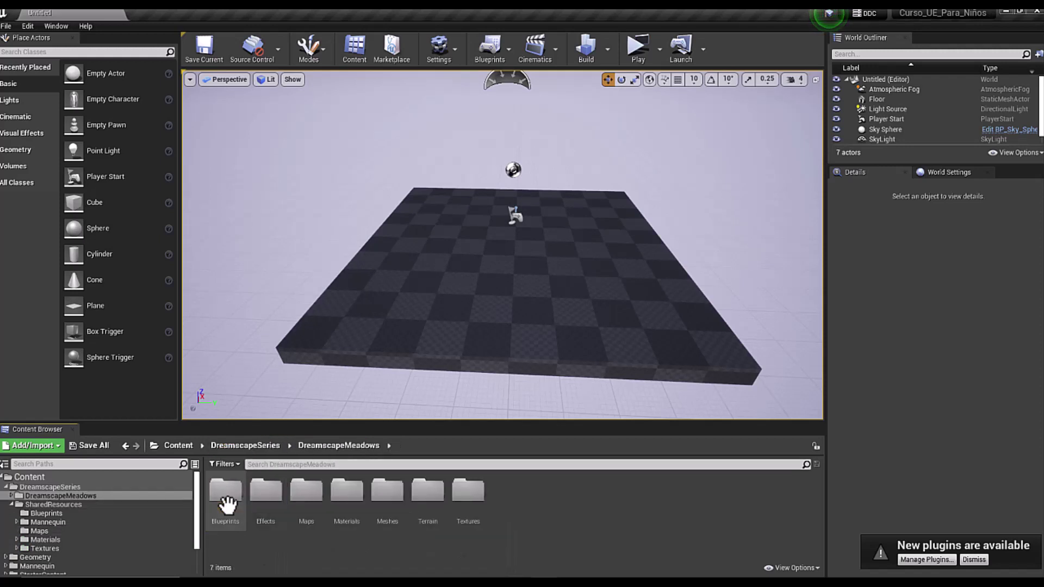
{"action": "double_click", "coordinate": [308, 490]}
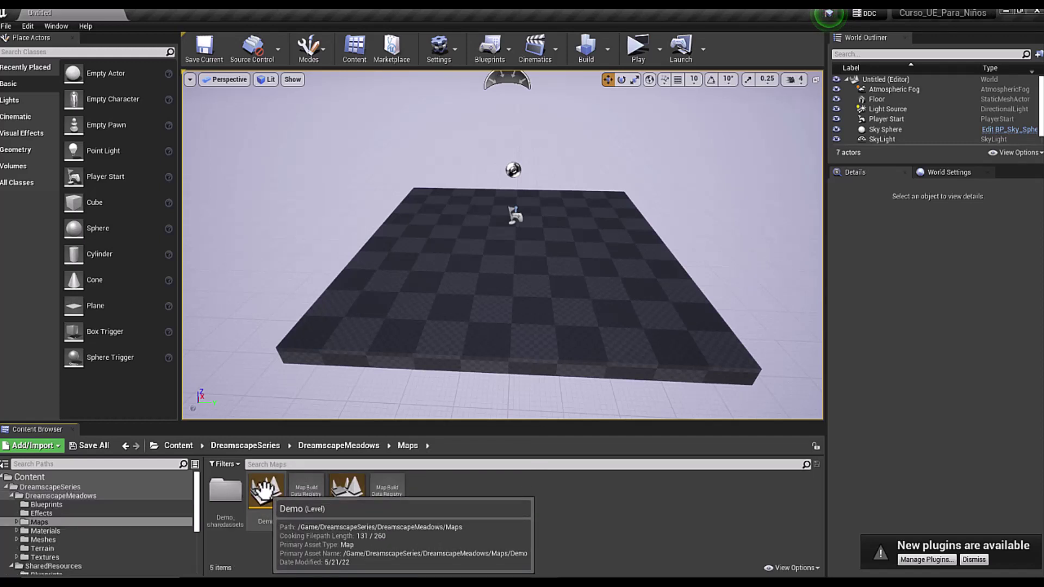
{"action": "double_click", "coordinate": [266, 492]}
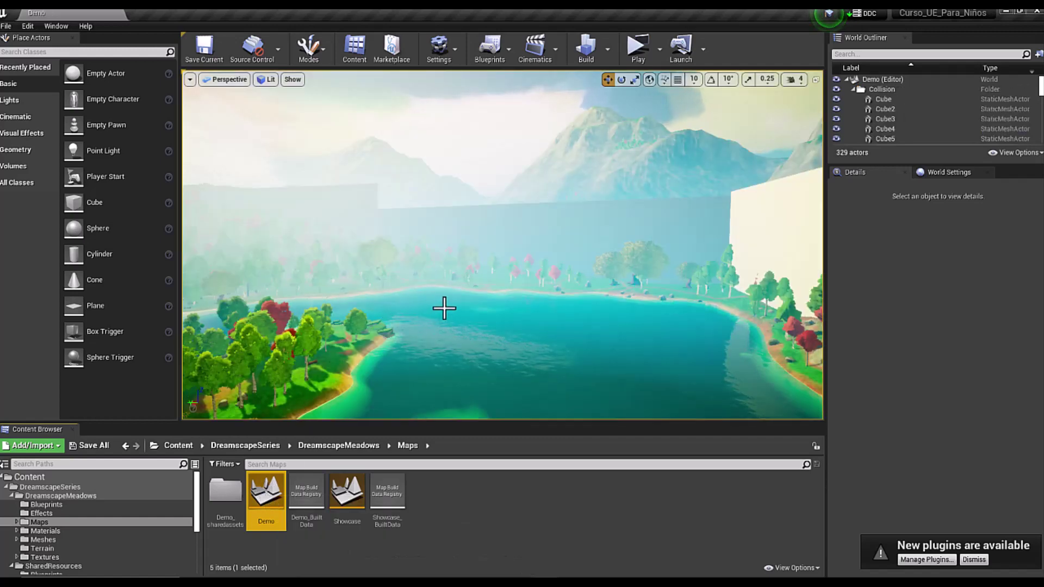
Swing to an aerial view of the island, then return to the DreamscapeSeries folder.
{"action": "left_click", "coordinate": [459, 310]}
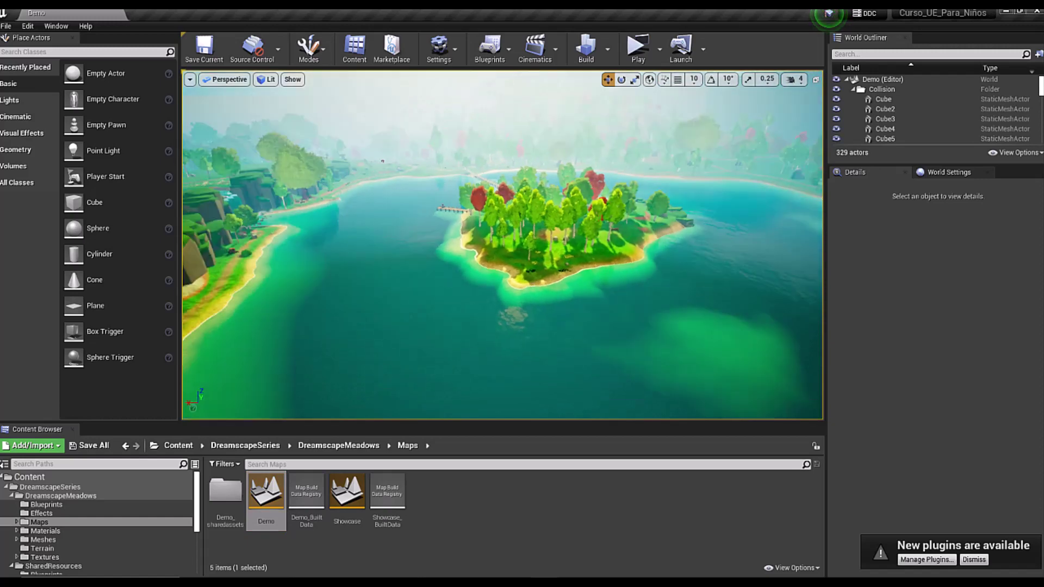
{"action": "mouse_move", "coordinate": [383, 161]}
{"action": "right_mouse_down"}
{"action": "mouse_move", "coordinate": [460, 251]}
{"action": "mouse_move", "coordinate": [422, 283]}
{"action": "right_mouse_up"}
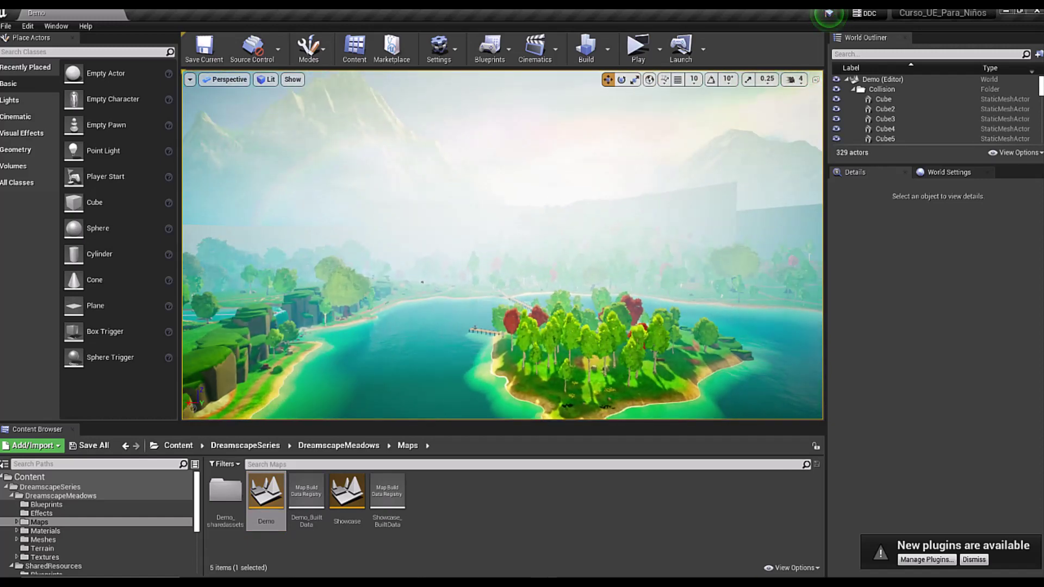
{"action": "left_click", "coordinate": [262, 443]}
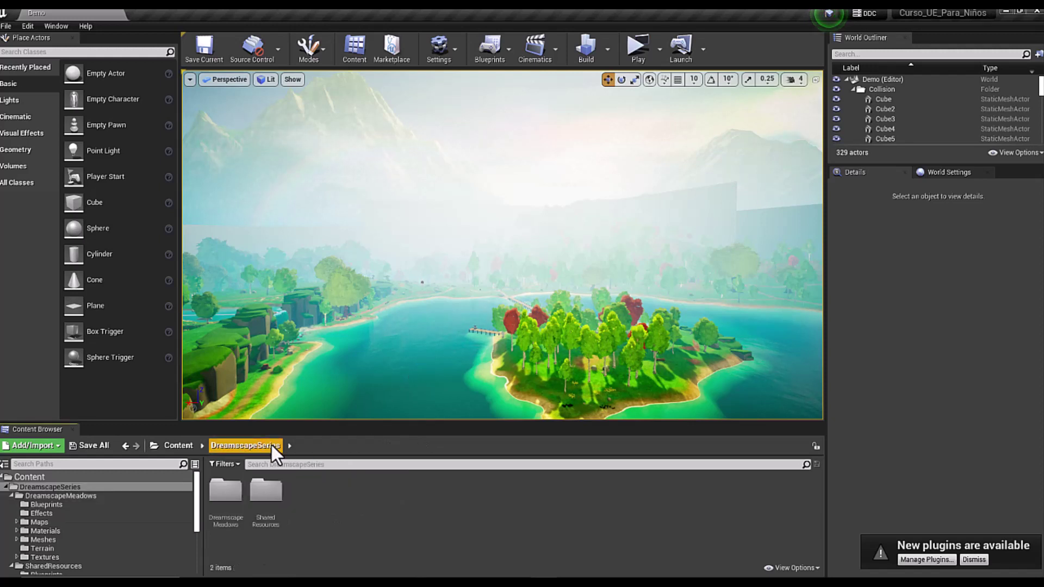
Load the DemoScene level from SharedResources > Maps and look across its grid floor.
{"action": "double_click", "coordinate": [272, 493]}
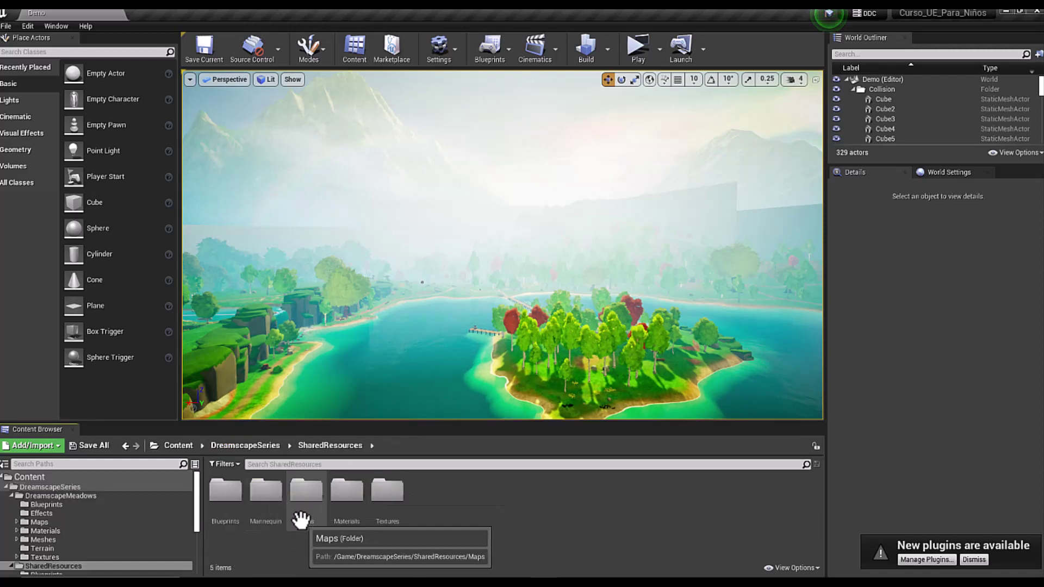
{"action": "double_click", "coordinate": [306, 503]}
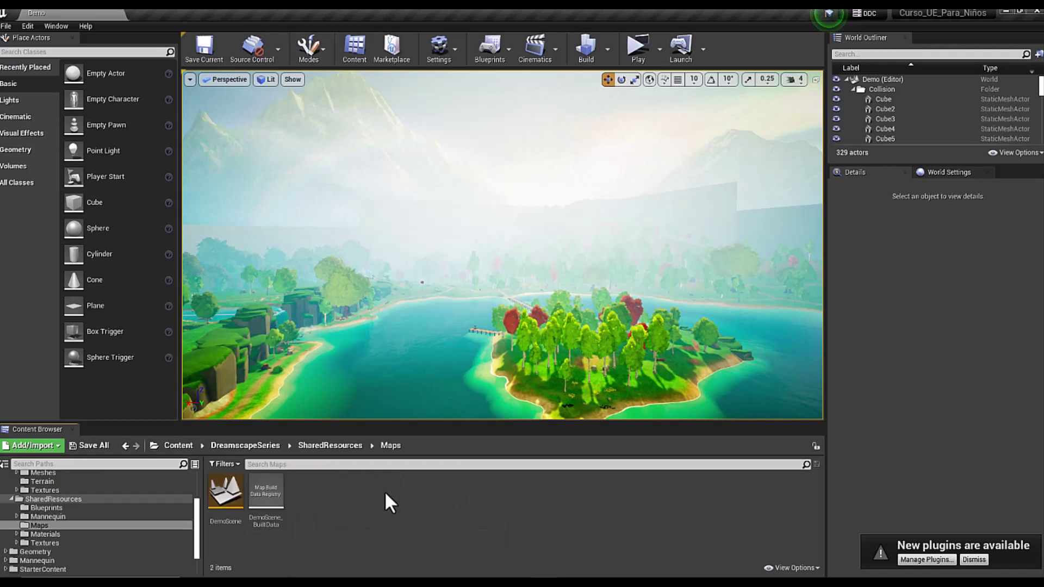
{"action": "double_click", "coordinate": [226, 493]}
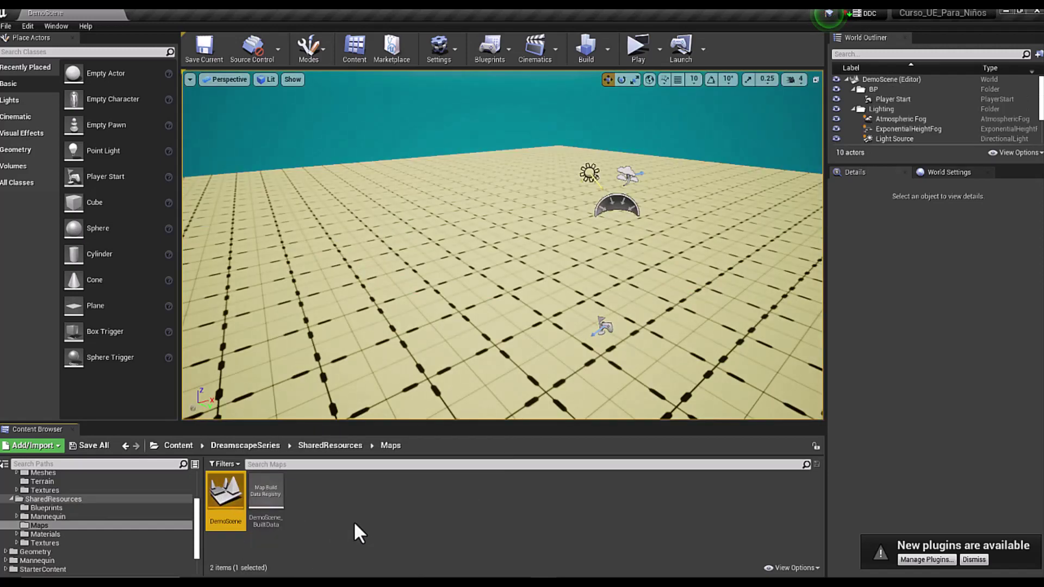
{"action": "mouse_move", "coordinate": [461, 280]}
{"action": "right_mouse_down"}
{"action": "mouse_move", "coordinate": [505, 256]}
{"action": "mouse_move", "coordinate": [489, 261]}
{"action": "right_mouse_up"}
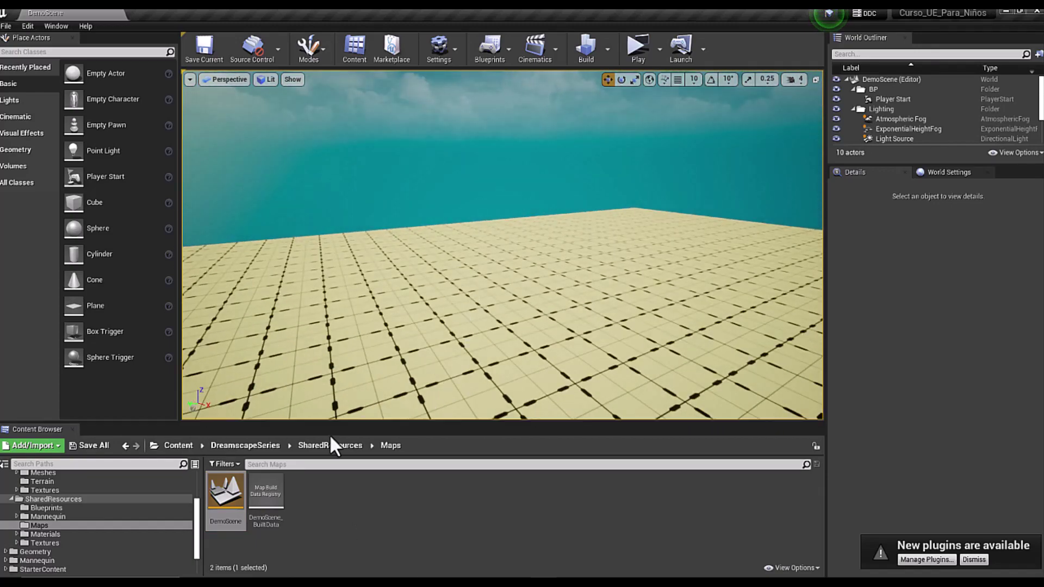
Navigate to DreamscapeMeadows > Maps and select the Showcase map.
{"action": "left_click", "coordinate": [266, 446]}
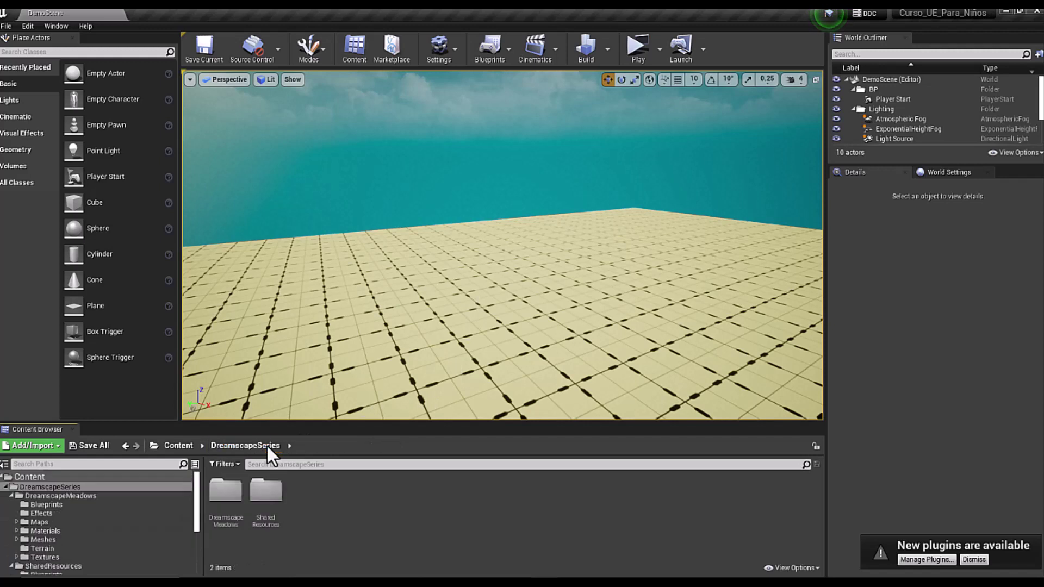
{"action": "double_click", "coordinate": [223, 490]}
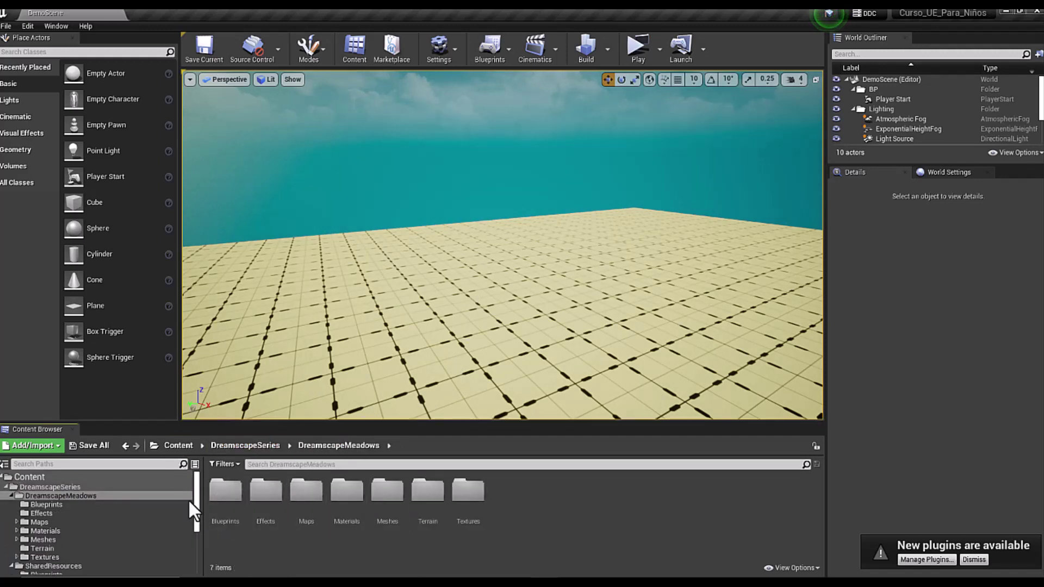
{"action": "double_click", "coordinate": [306, 491]}
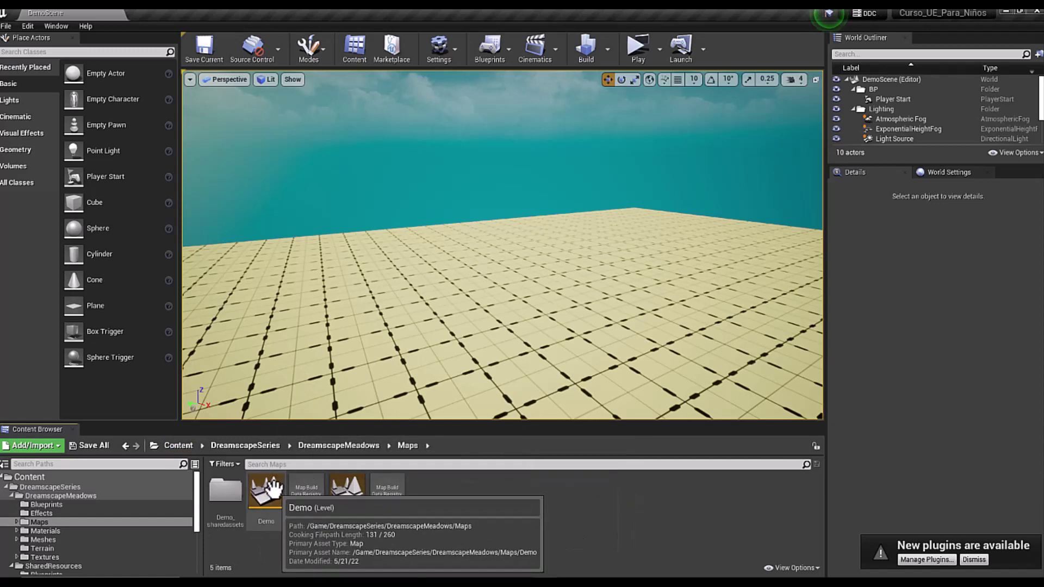
{"action": "left_click", "coordinate": [346, 492]}
Load the Showcase level and move the camera over its rows of trees, rocks and props.
{"action": "double_click", "coordinate": [346, 492]}
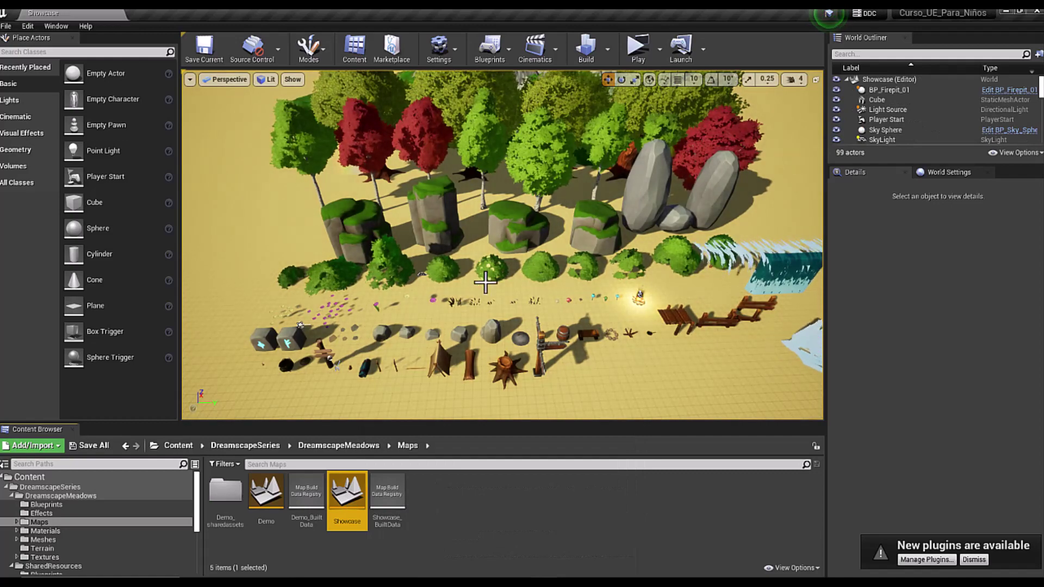
{"action": "mouse_move", "coordinate": [486, 235]}
{"action": "right_mouse_down"}
{"action": "mouse_move", "coordinate": [503, 207]}
{"action": "mouse_move", "coordinate": [479, 239]}
{"action": "right_mouse_up"}
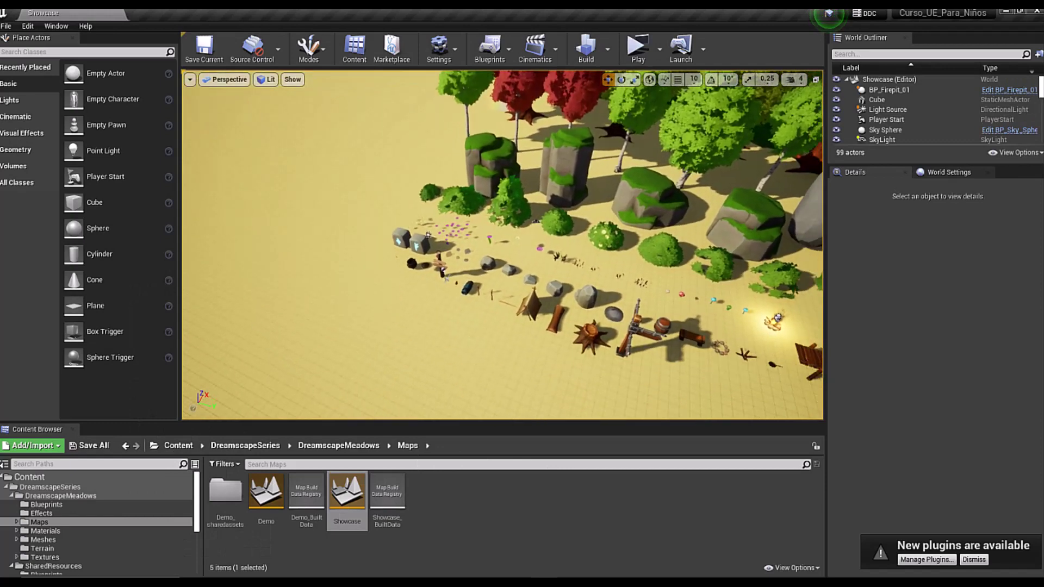
{"action": "right_click_drag", "start_coordinate": [494, 302], "coordinate": [494, 302]}
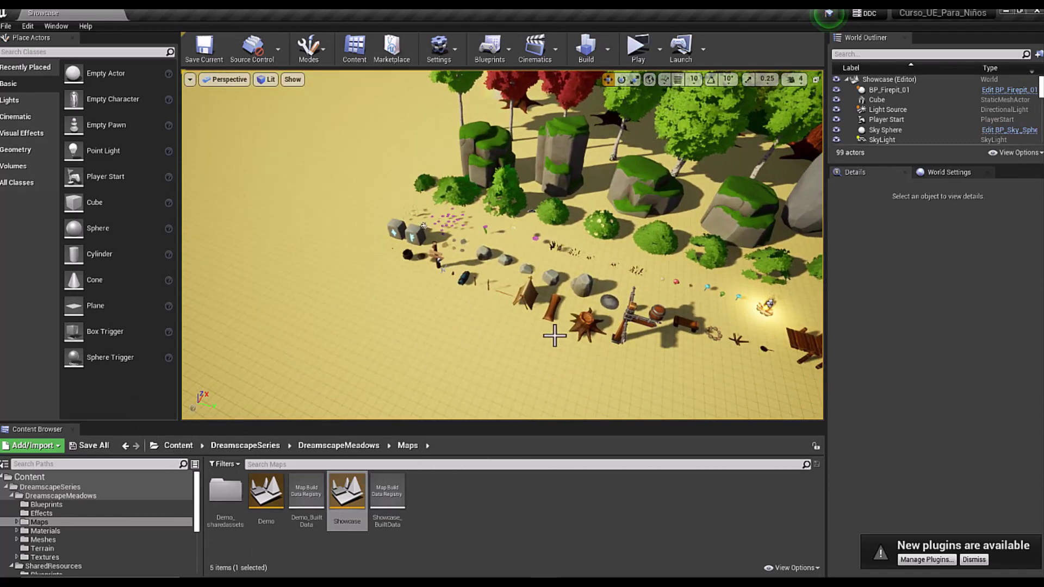
Reload the Demo level and fly over its lake, island and grassy shoreline.
{"action": "double_click", "coordinate": [276, 493]}
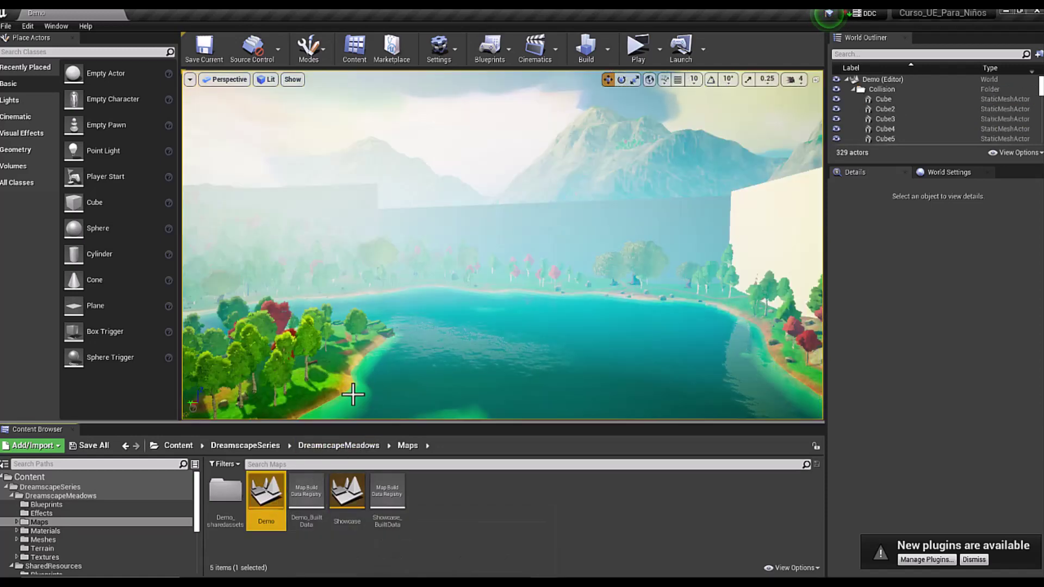
{"action": "right_click_drag", "start_coordinate": [401, 350], "coordinate": [401, 353]}
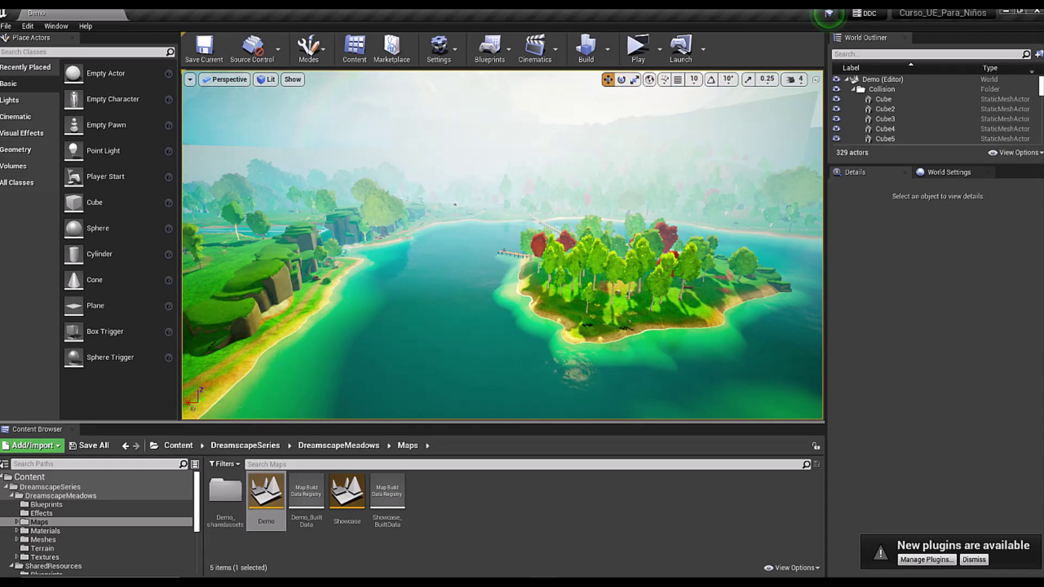
{"action": "right_click_drag", "start_coordinate": [401, 354], "coordinate": [401, 354]}
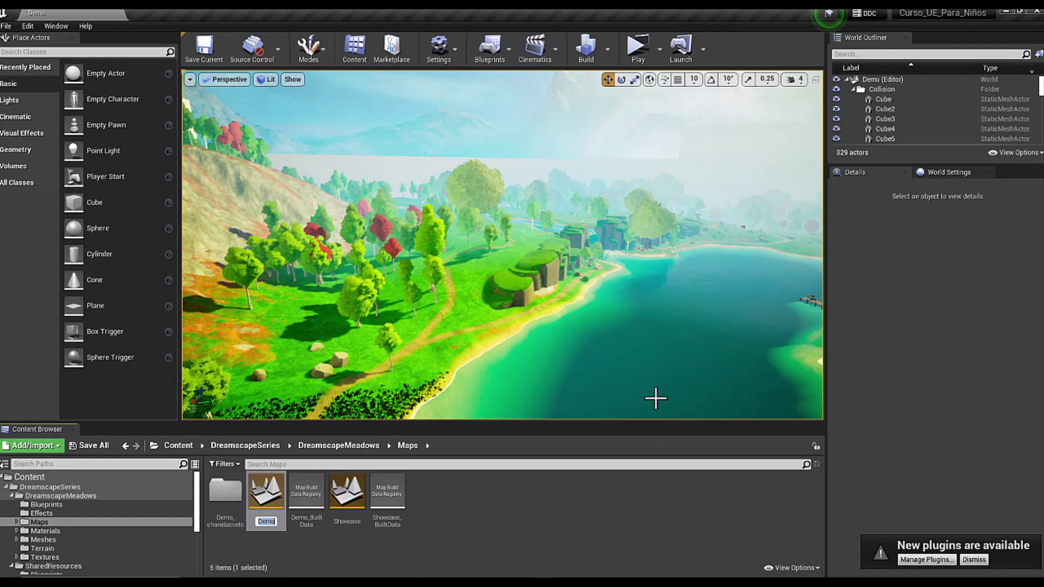
{"action": "key", "text": "Return"}
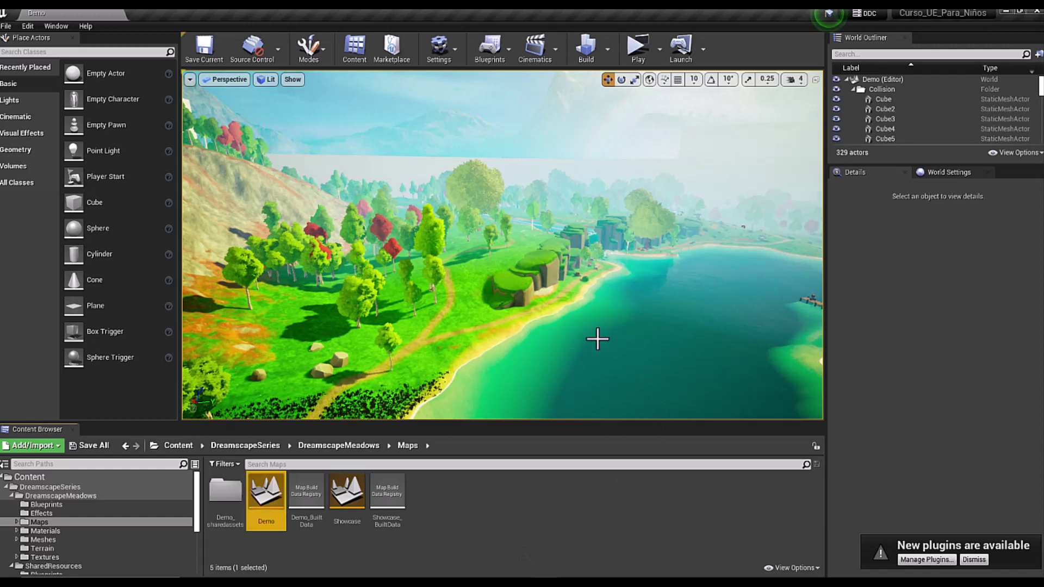
{"action": "right_click_drag", "start_coordinate": [559, 343], "coordinate": [577, 338]}
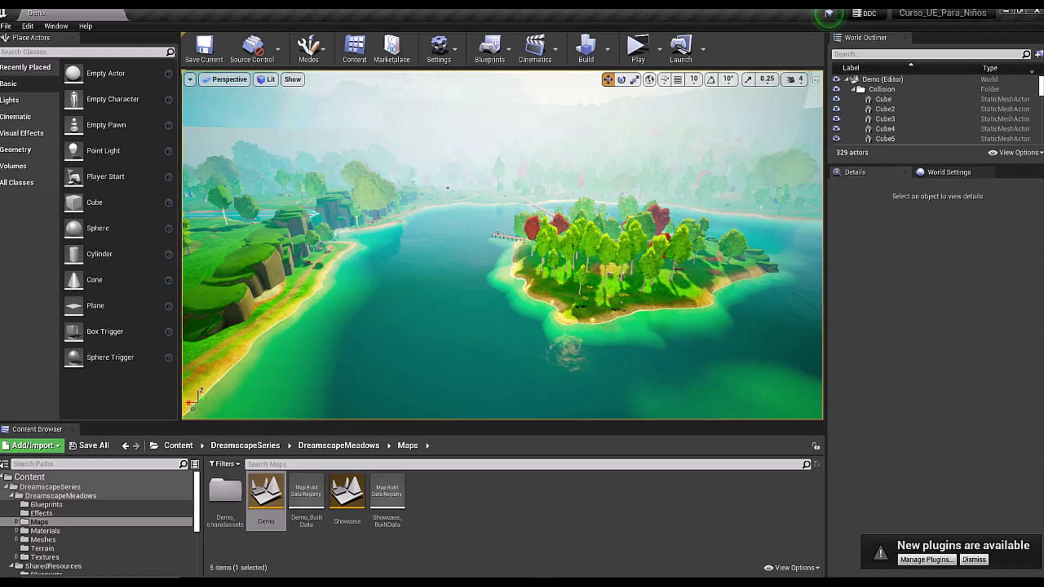
{"action": "right_click_drag", "start_coordinate": [556, 343], "coordinate": [568, 348]}
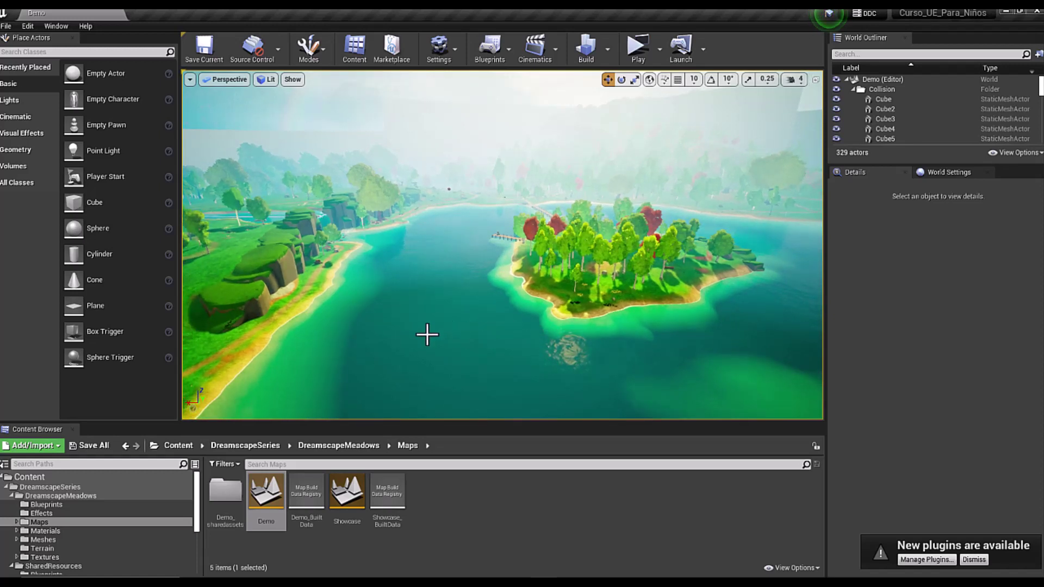
{"action": "left_click", "coordinate": [267, 498]}
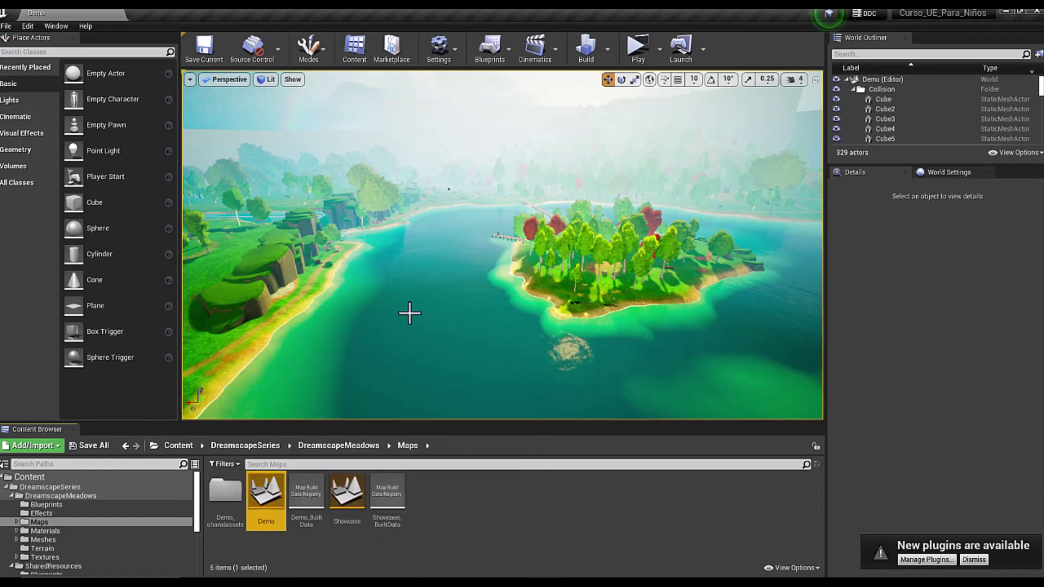
{"action": "right_click_drag", "start_coordinate": [424, 368], "coordinate": [423, 369]}
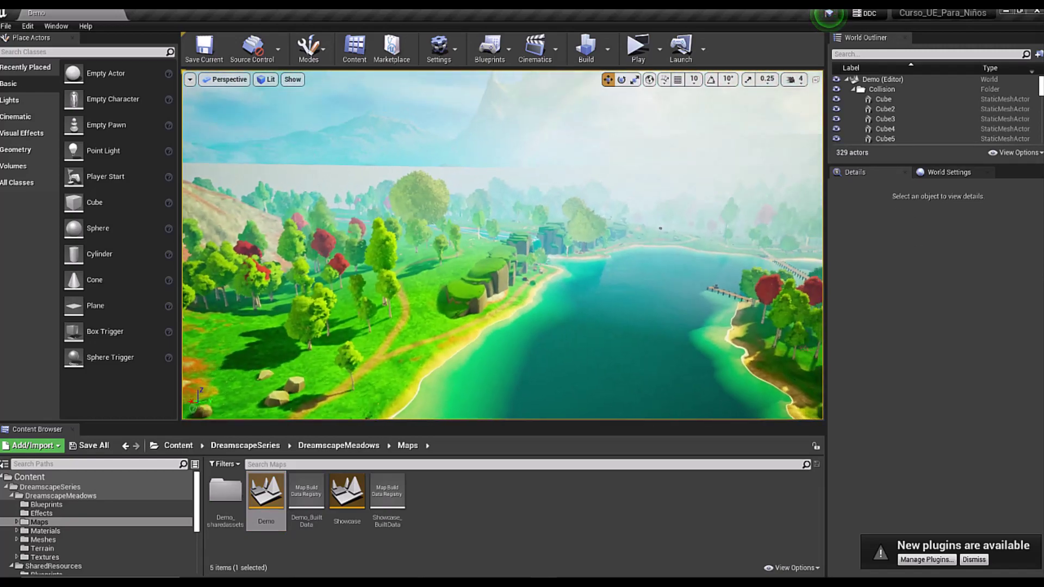
{"action": "right_click_drag", "start_coordinate": [423, 368], "coordinate": [424, 369]}
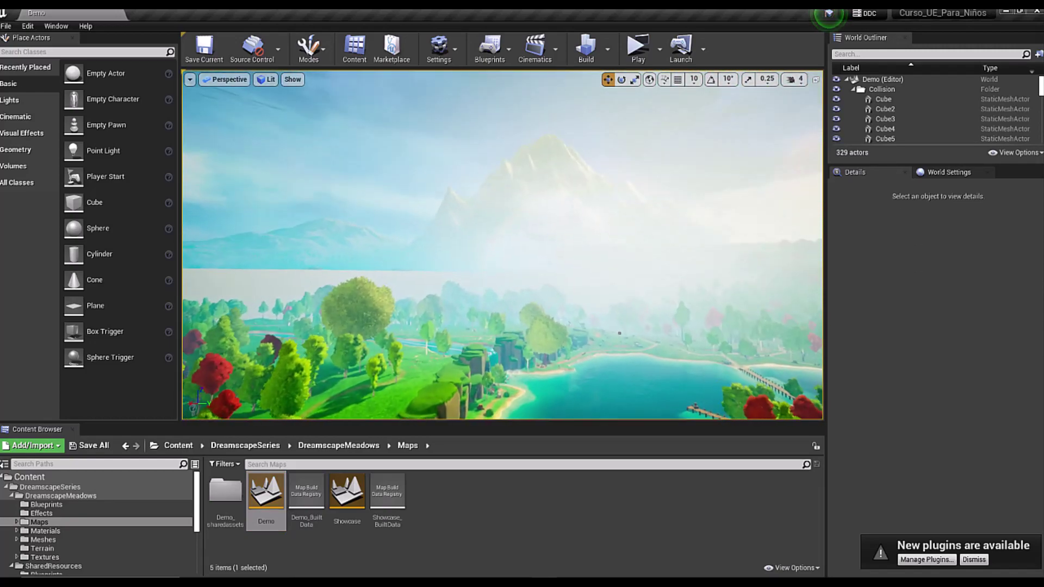
Adjust the camera speed, fly to the meadow, and rename the Demo map to 'pRINCIPAL'.
{"action": "left_click", "coordinate": [799, 79]}
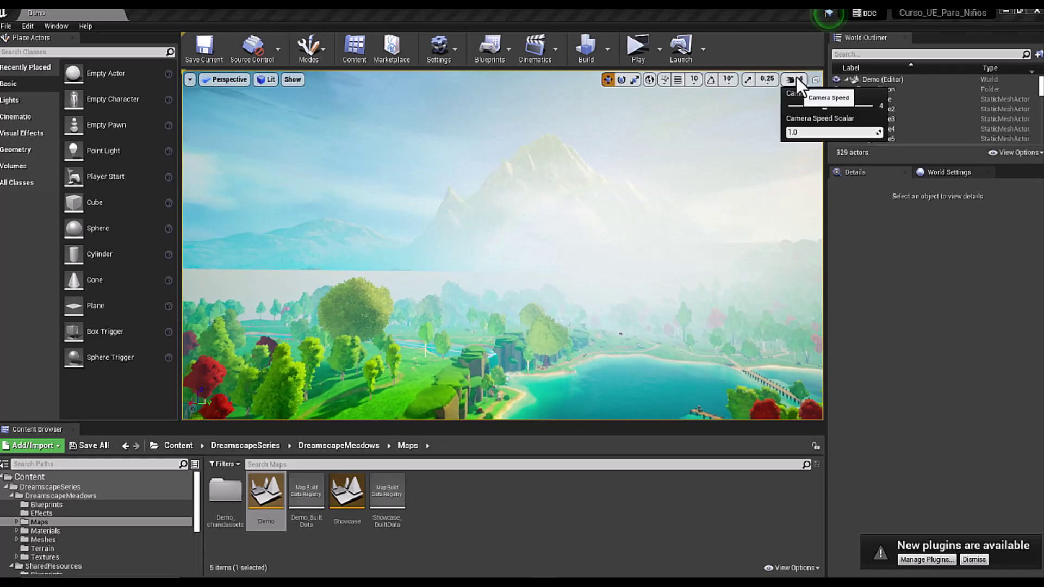
{"action": "right_click_drag", "start_coordinate": [503, 245], "coordinate": [503, 245]}
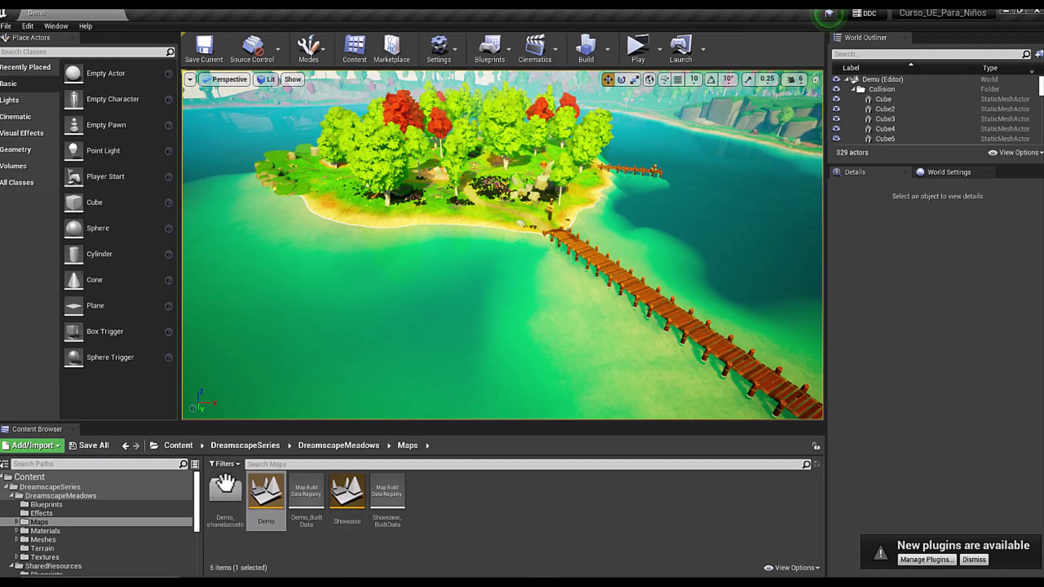
{"action": "left_click", "coordinate": [270, 521]}
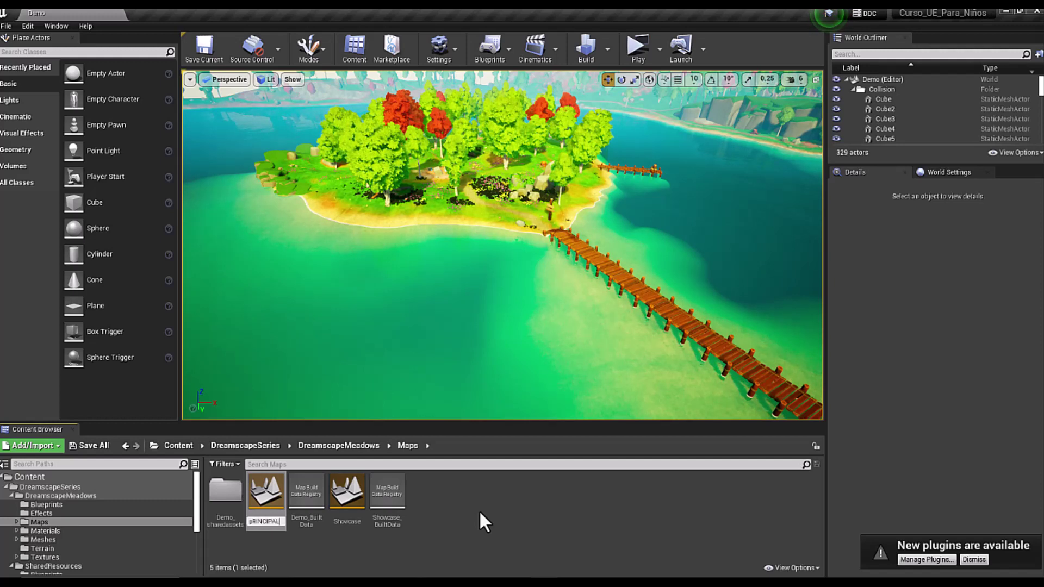
Retype the Demo level's name as Principal in the Content Browser and reselect the renamed level.
{"action": "double_click", "coordinate": [272, 522]}
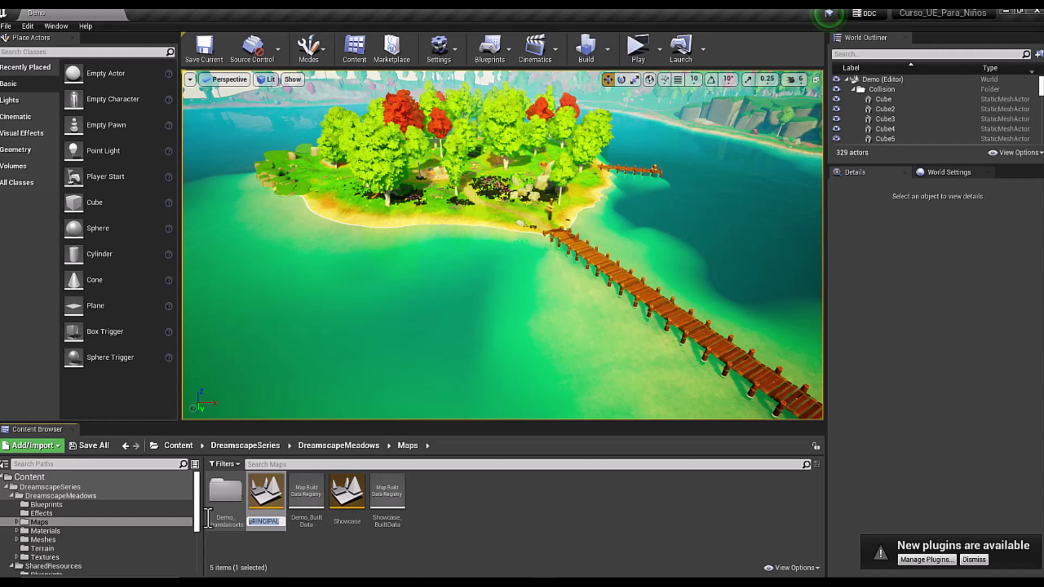
{"action": "type", "text": "Prin"}
{"action": "type", "text": "c"}
{"action": "key", "text": "BackSpace"}
{"action": "type", "text": "ipal"}
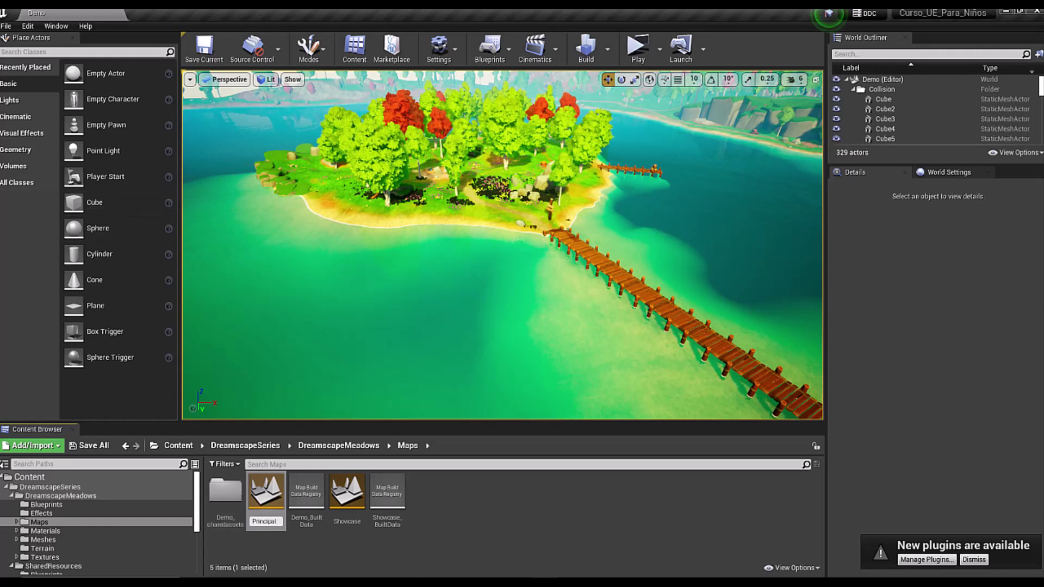
{"action": "left_click", "coordinate": [501, 554]}
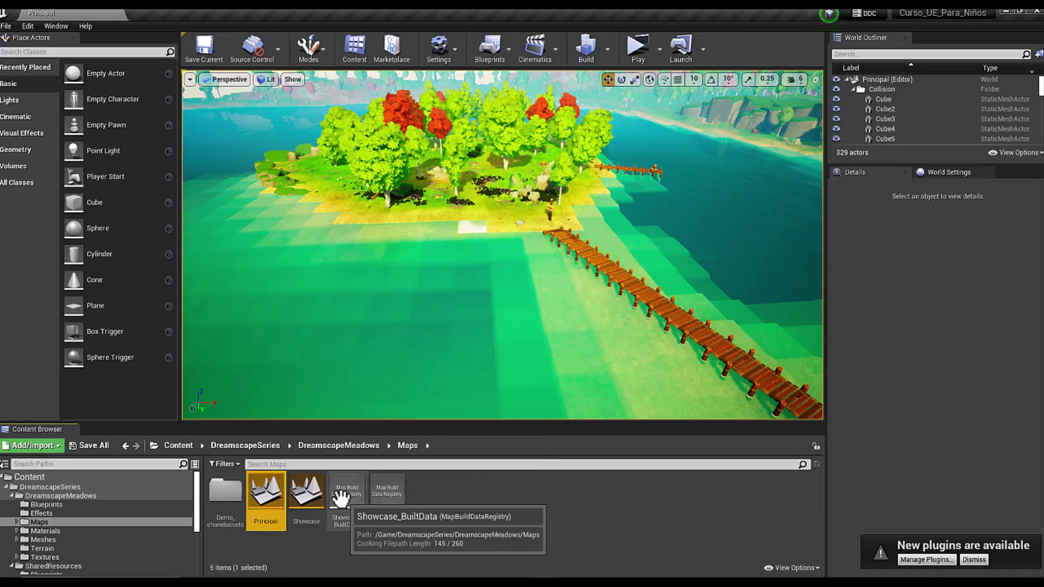
{"action": "left_click", "coordinate": [315, 496]}
{"action": "left_click", "coordinate": [254, 495]}
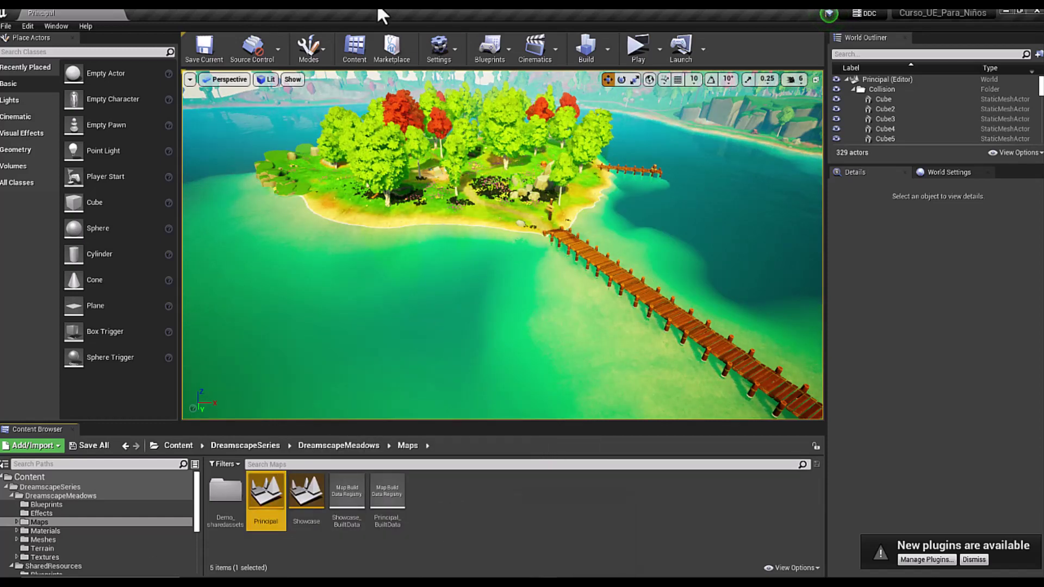
In Project Settings > Maps & Modes, set Editor Startup Map and Game Default Map to Principal.
{"action": "left_click", "coordinate": [28, 27]}
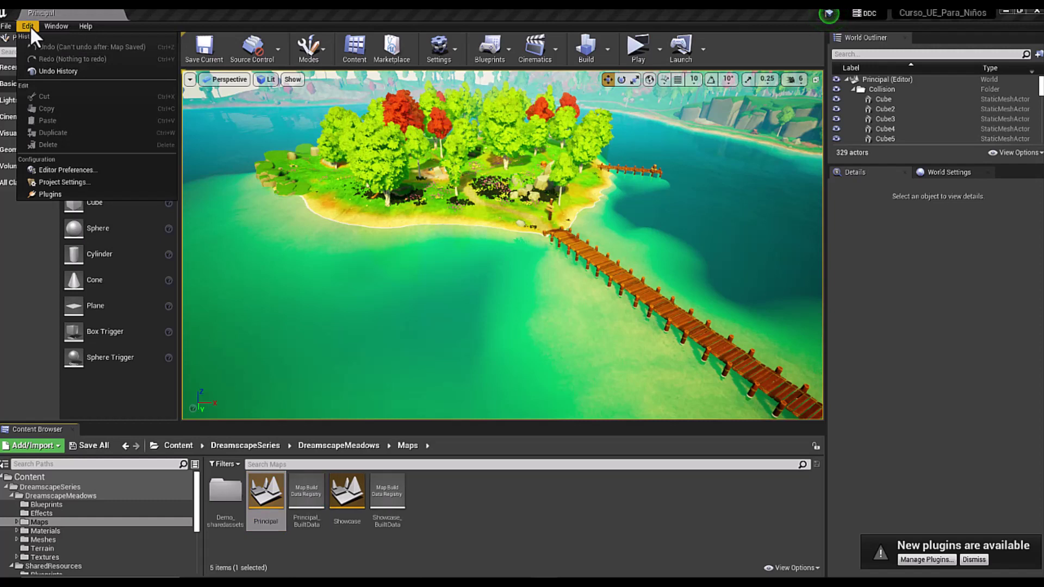
{"action": "left_click", "coordinate": [68, 184]}
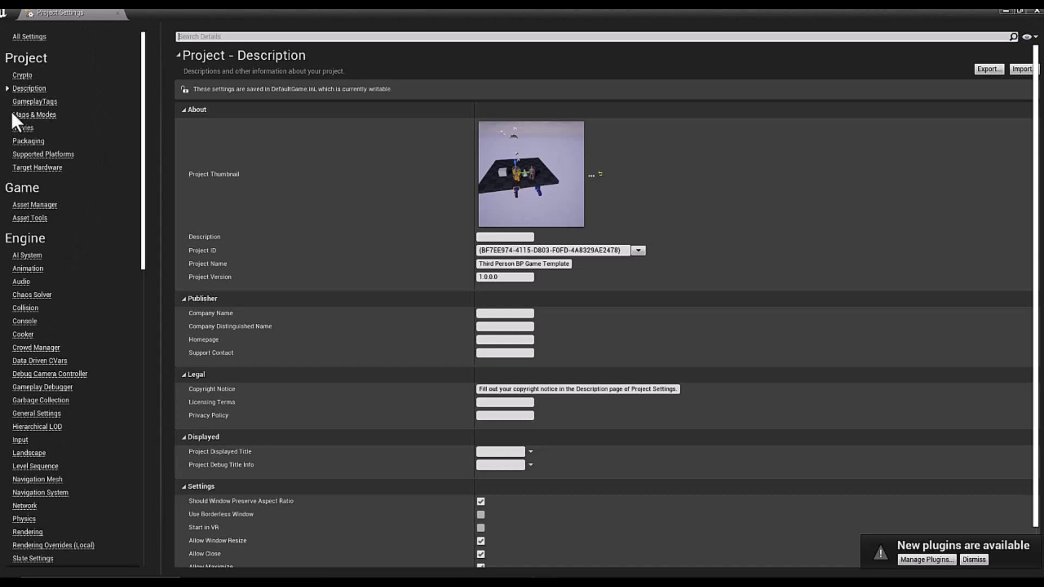
{"action": "left_click", "coordinate": [47, 116]}
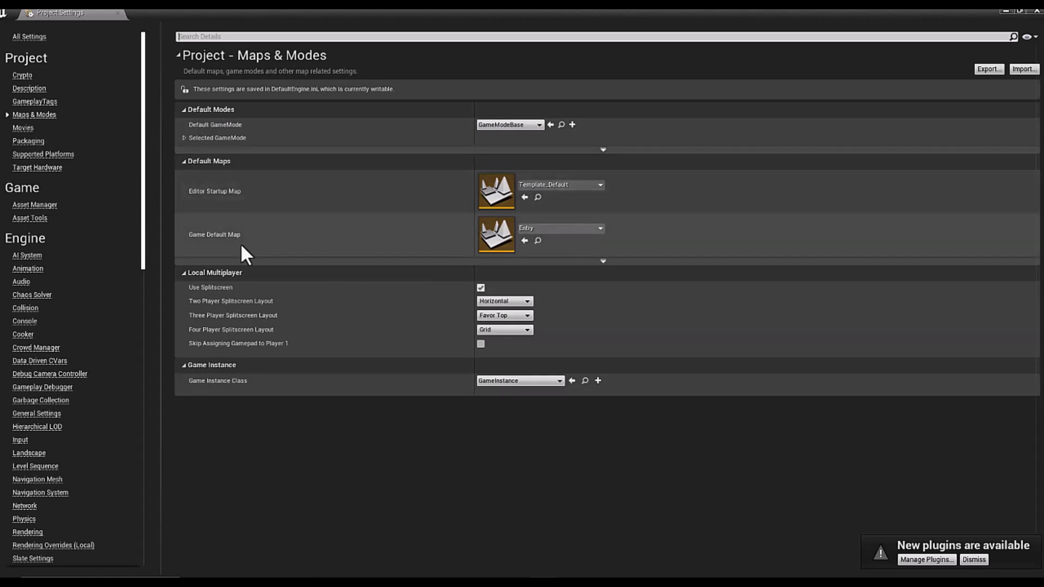
{"action": "left_click", "coordinate": [525, 197]}
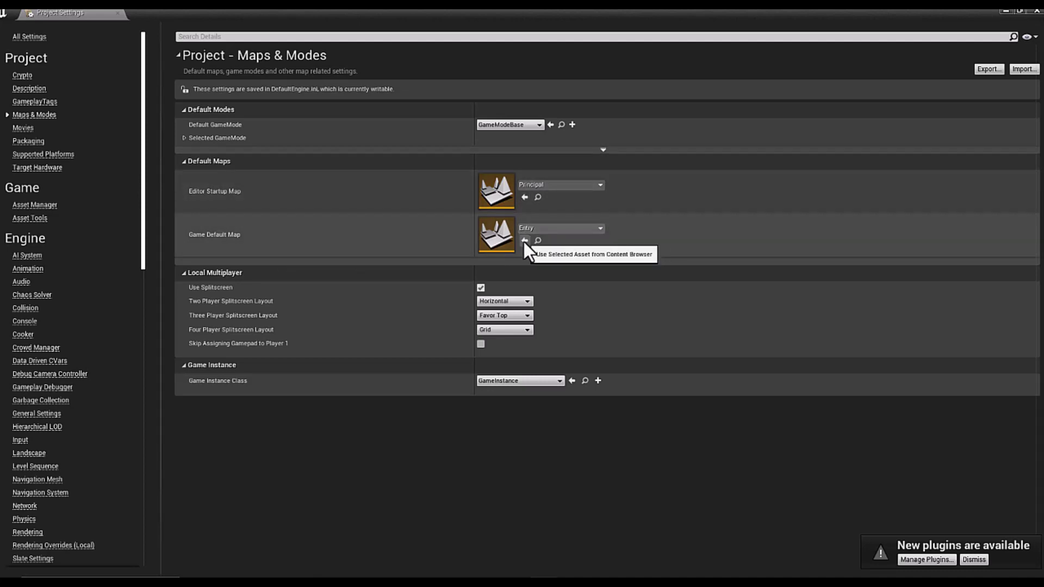
{"action": "left_click", "coordinate": [524, 242]}
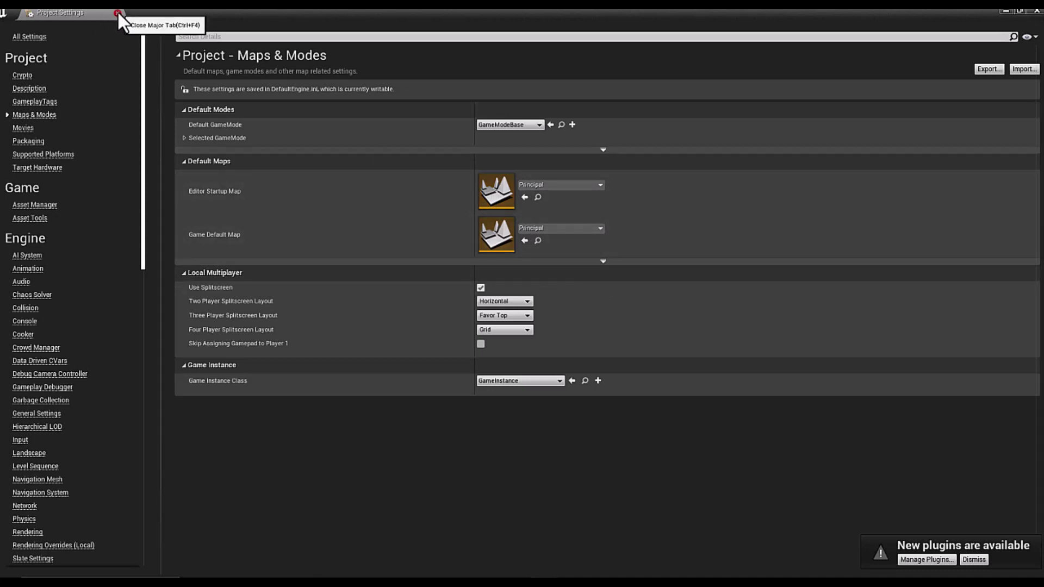
{"action": "left_click", "coordinate": [117, 12]}
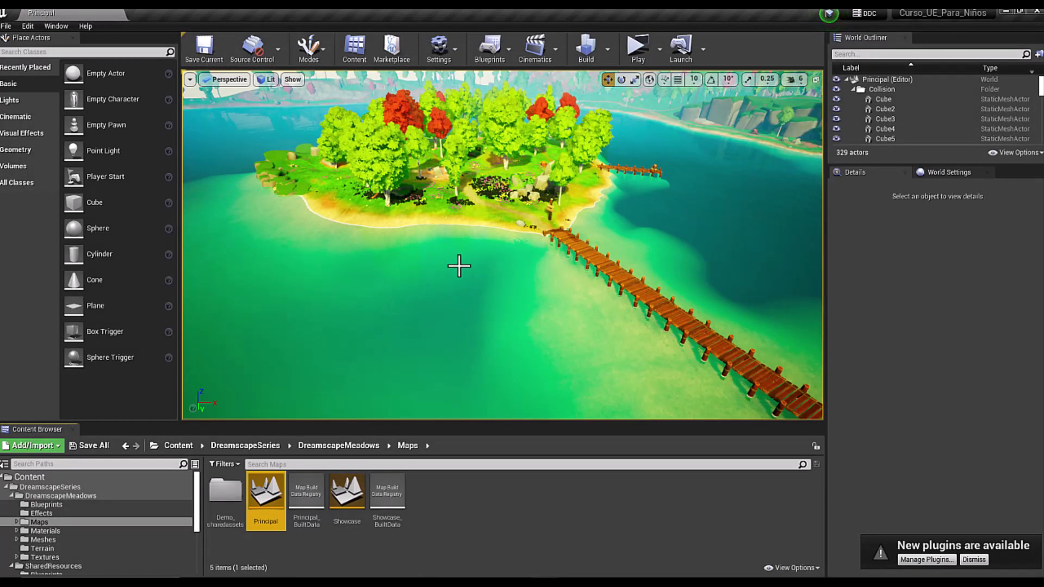
{"action": "right_click_drag", "start_coordinate": [459, 266], "coordinate": [459, 240]}
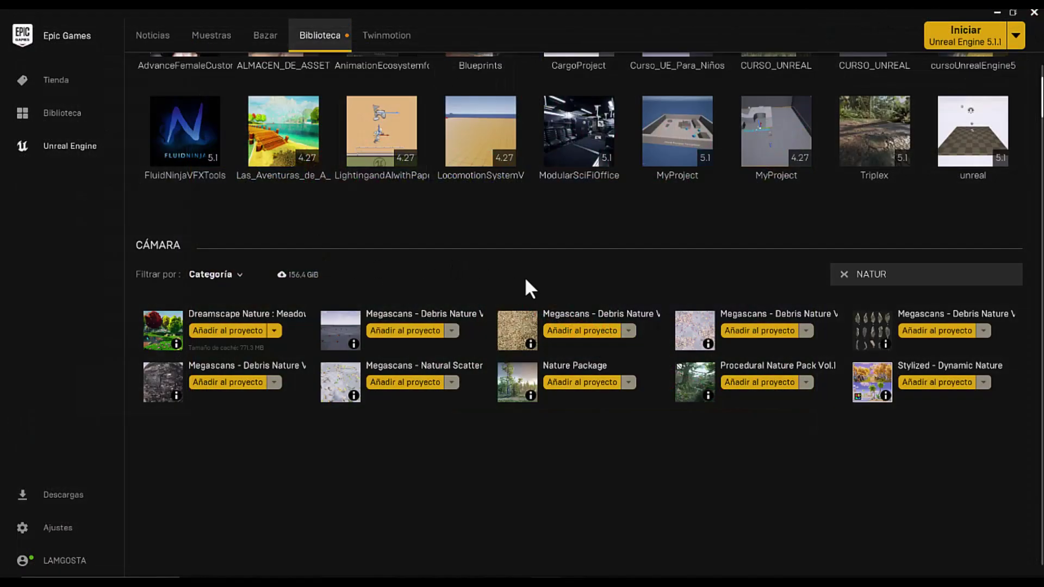
Launch the Curso_UE_Para_Niños project from My Projects in the Library.
{"action": "scroll", "coordinate": [536, 280], "scroll_direction": "up", "scroll_amount": 3}
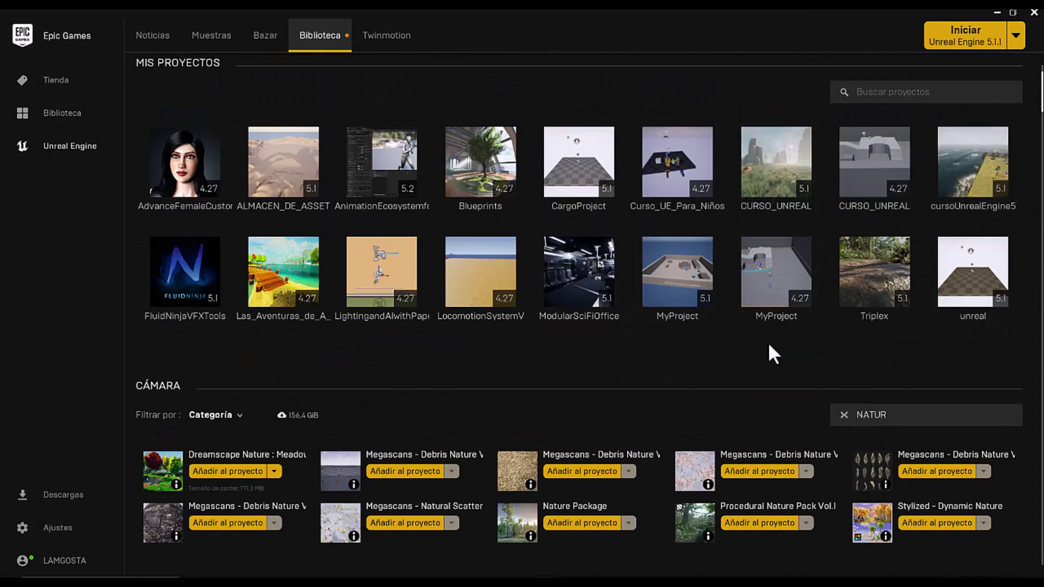
{"action": "double_click", "coordinate": [670, 163]}
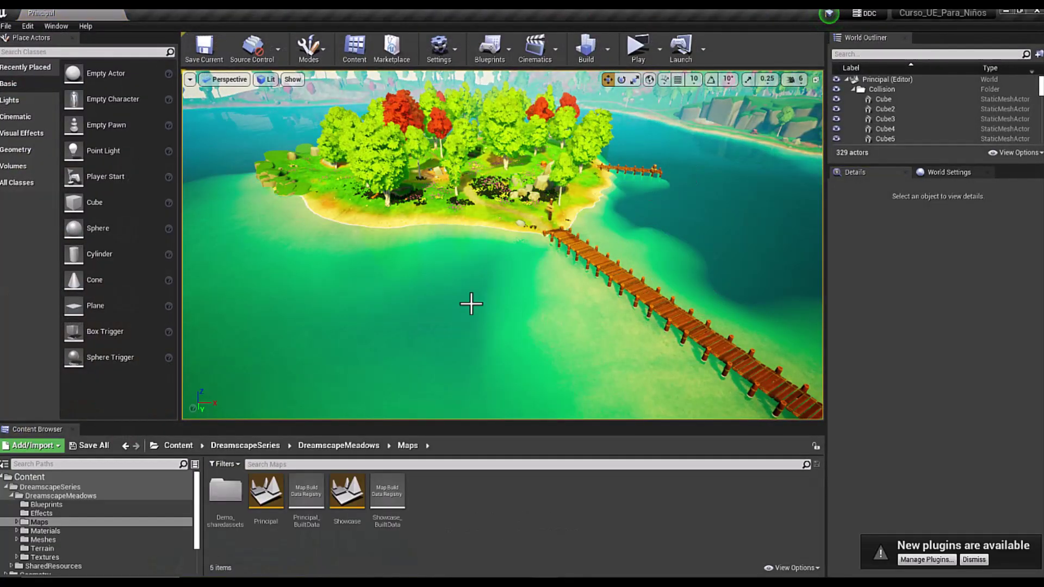
Fly the camera around the beach, pier and lake, then switch to Chrome.
{"action": "left_click_drag", "start_coordinate": [408, 293], "coordinate": [359, 272]}
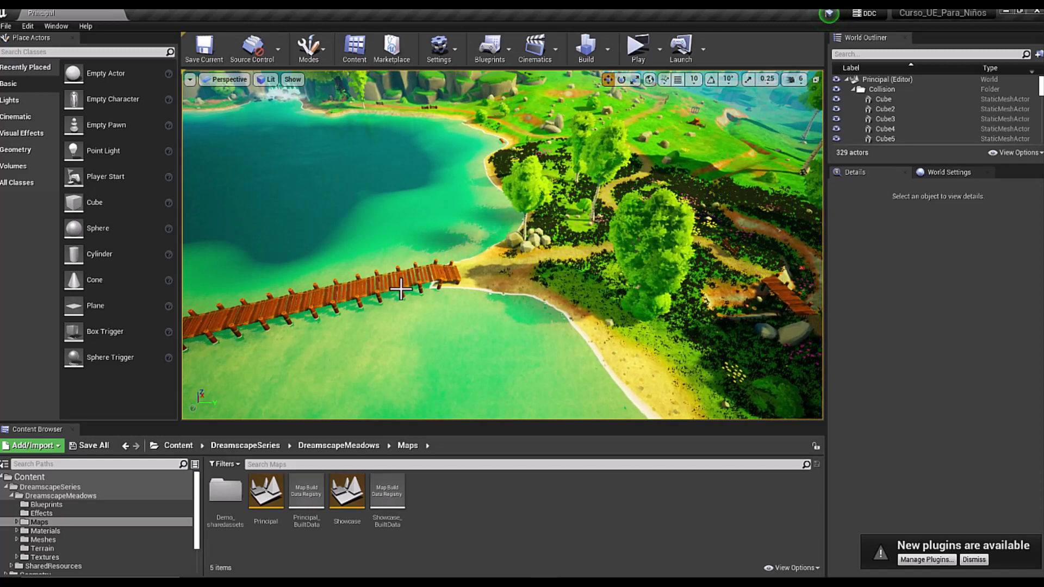
{"action": "mouse_move", "coordinate": [433, 296]}
{"action": "left_mouse_down"}
{"action": "mouse_move", "coordinate": [430, 283]}
{"action": "mouse_move", "coordinate": [434, 295]}
{"action": "left_mouse_up"}
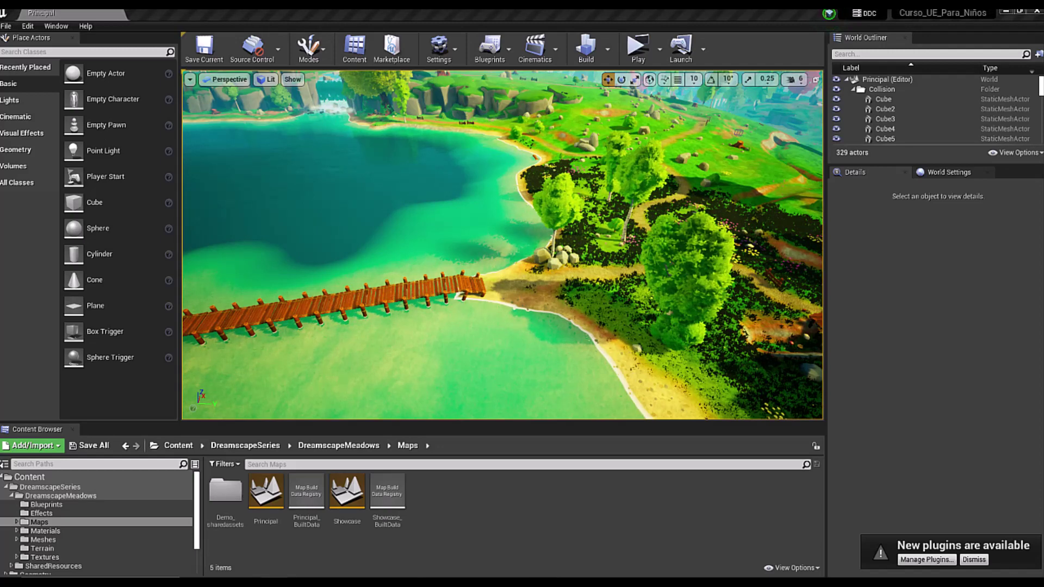
{"action": "key", "text": "alt+Tab"}
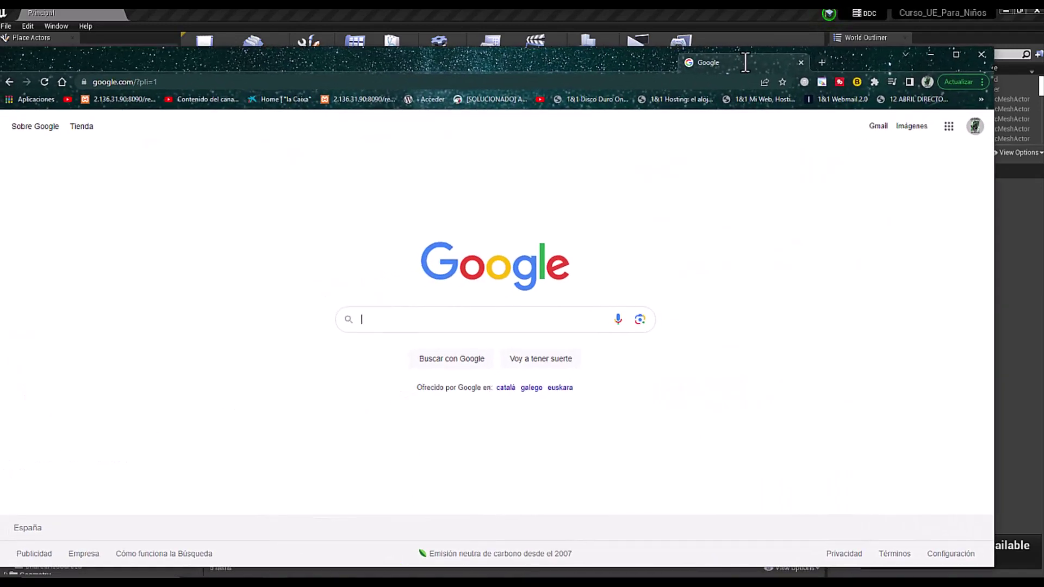
Search the web for 'mixamo' using the Mixamo suggestion.
{"action": "mouse_move", "coordinate": [763, 54]}
{"action": "left_mouse_down"}
{"action": "mouse_move", "coordinate": [754, 42]}
{"action": "mouse_move", "coordinate": [760, 50]}
{"action": "left_mouse_up"}
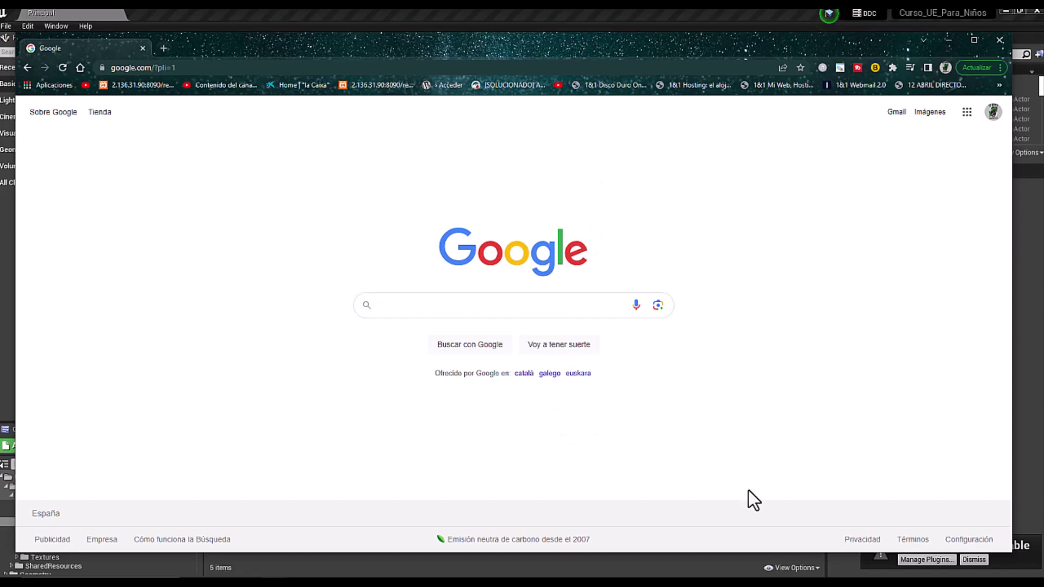
{"action": "left_click", "coordinate": [398, 306]}
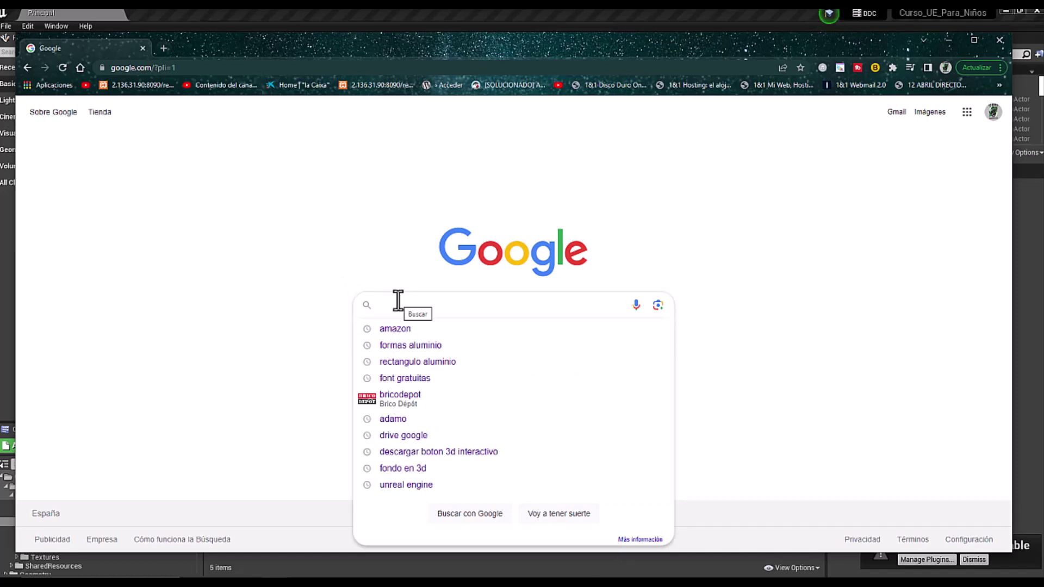
{"action": "type", "text": "mi"}
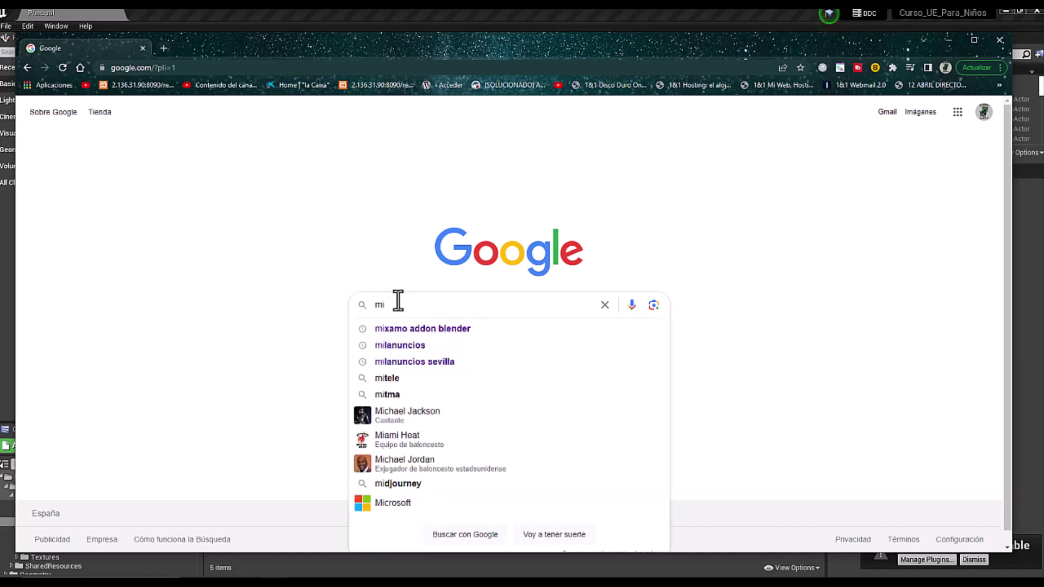
{"action": "type", "text": "xamo"}
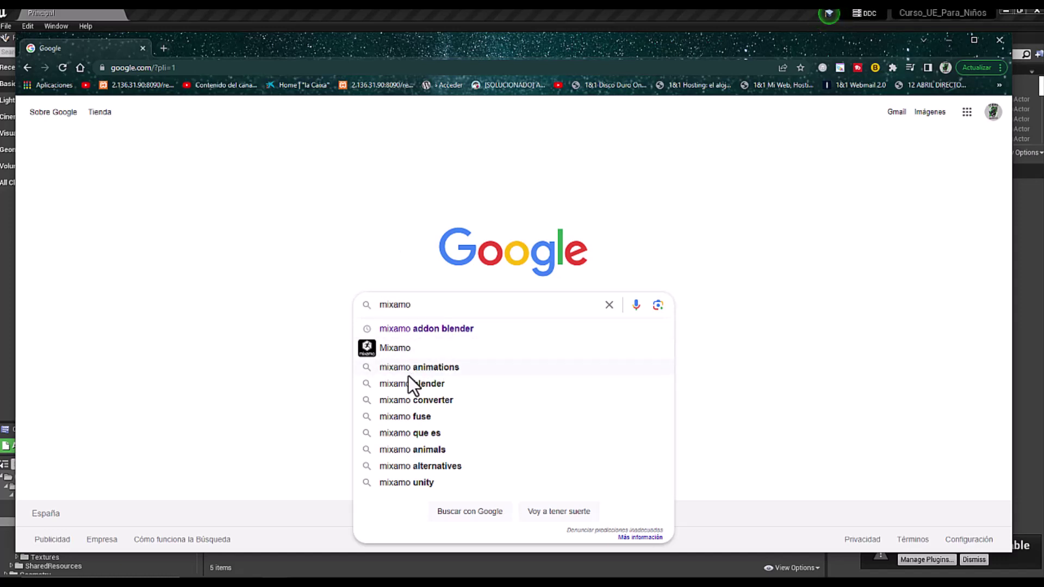
{"action": "left_click", "coordinate": [396, 349]}
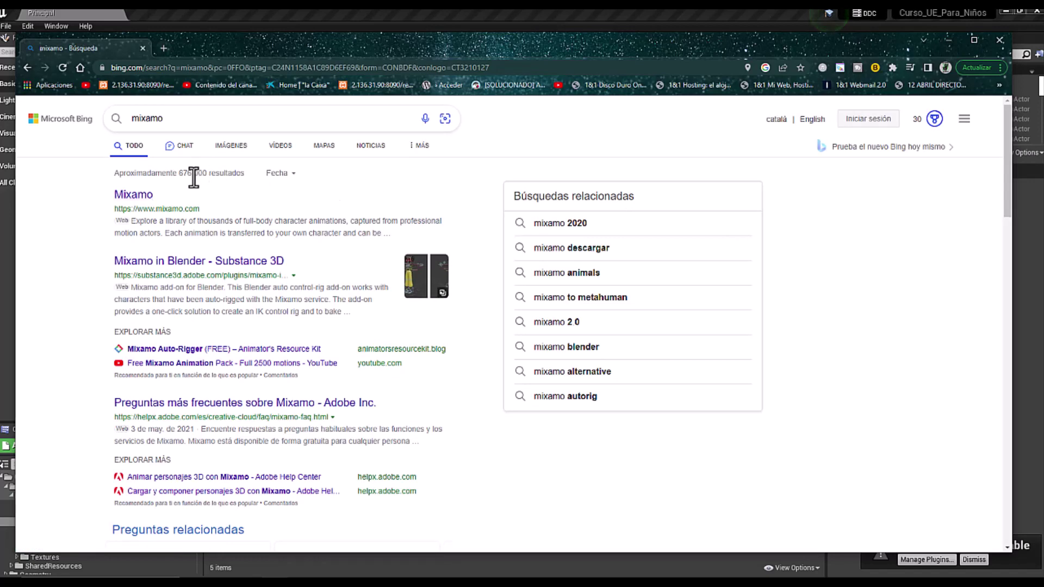
Open the official Mixamo site and accept all cookies with Habilitar todas.
{"action": "left_click", "coordinate": [133, 195]}
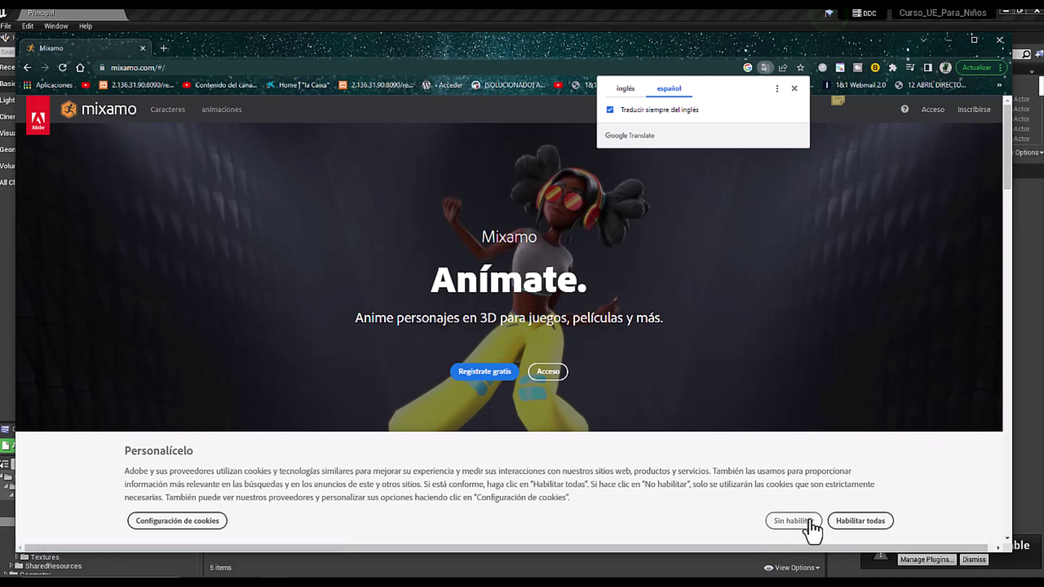
{"action": "left_click", "coordinate": [861, 523]}
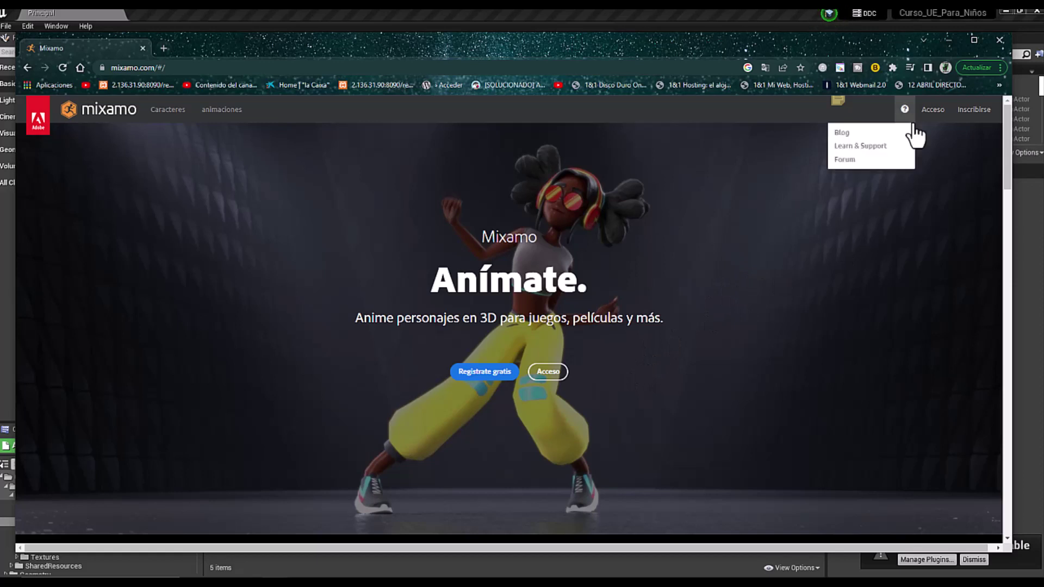
Sign in to Mixamo through Acceso using Continuar con Google.
{"action": "left_click", "coordinate": [932, 112]}
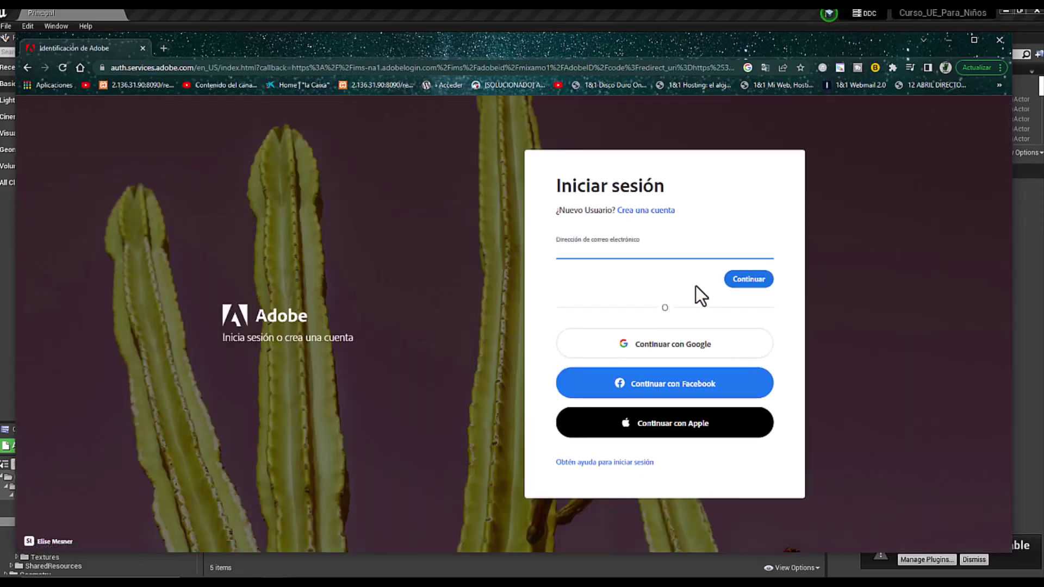
{"action": "left_click", "coordinate": [645, 343]}
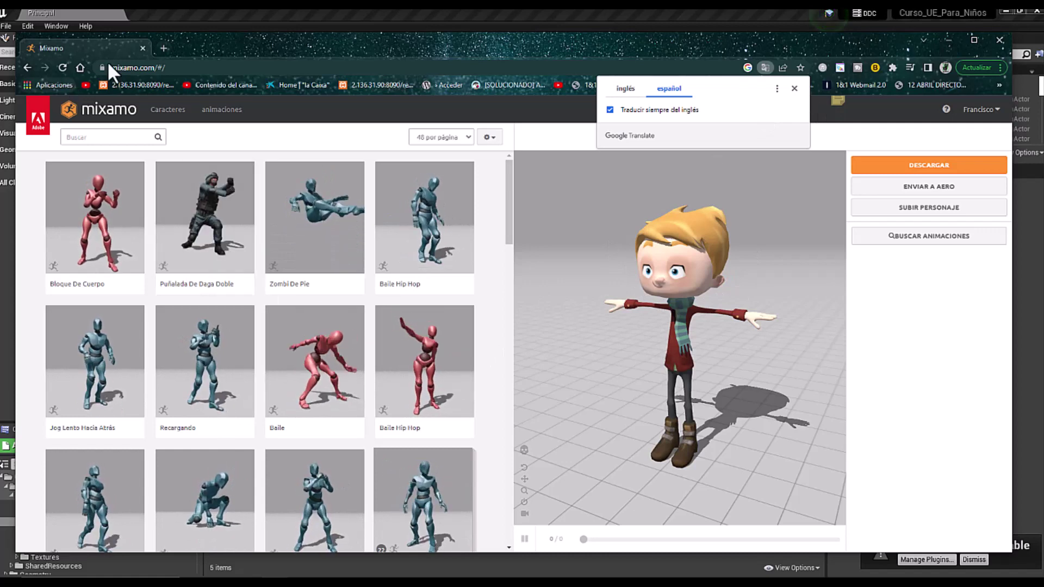
Choose Aj from the Caracteres list, confirm USE THIS CHARACTER, and return to animations.
{"action": "left_click", "coordinate": [164, 114]}
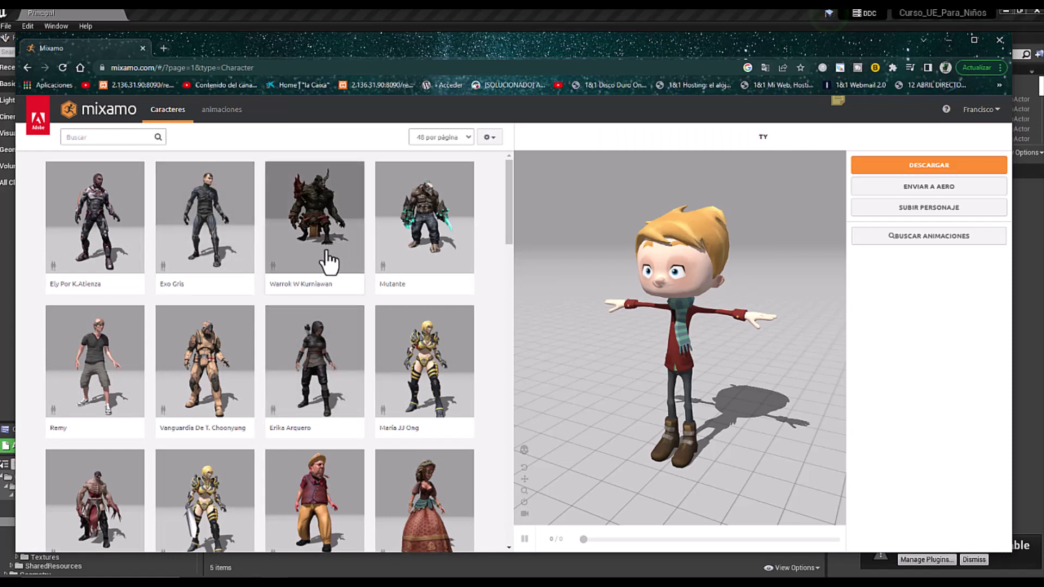
{"action": "scroll", "coordinate": [324, 262], "scroll_direction": "down", "scroll_amount": 2}
{"action": "scroll", "coordinate": [324, 263], "scroll_direction": "down", "scroll_amount": 3}
{"action": "scroll", "coordinate": [324, 263], "scroll_direction": "down", "scroll_amount": 1}
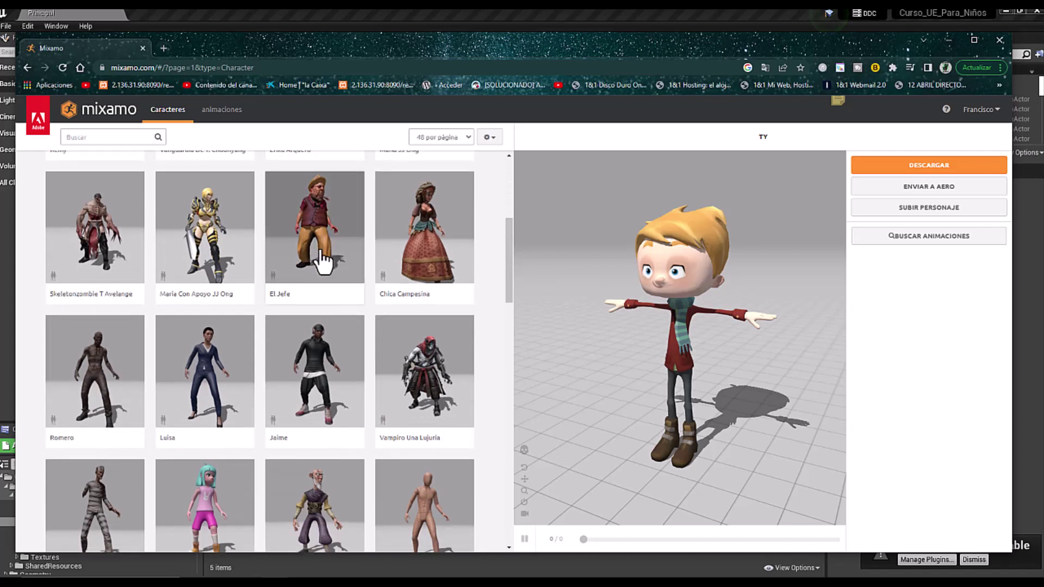
{"action": "scroll", "coordinate": [324, 263], "scroll_direction": "down", "scroll_amount": 1}
{"action": "scroll", "coordinate": [324, 263], "scroll_direction": "down", "scroll_amount": 2}
{"action": "scroll", "coordinate": [325, 263], "scroll_direction": "down", "scroll_amount": 1}
{"action": "scroll", "coordinate": [325, 262], "scroll_direction": "down", "scroll_amount": 1}
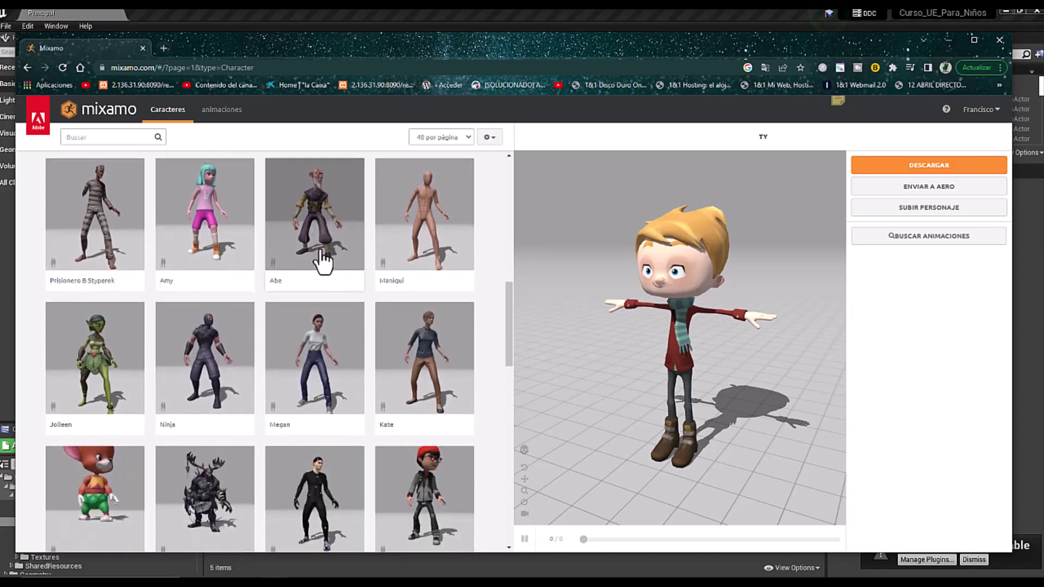
{"action": "scroll", "coordinate": [325, 262], "scroll_direction": "down", "scroll_amount": 2}
{"action": "scroll", "coordinate": [325, 262], "scroll_direction": "down", "scroll_amount": 1}
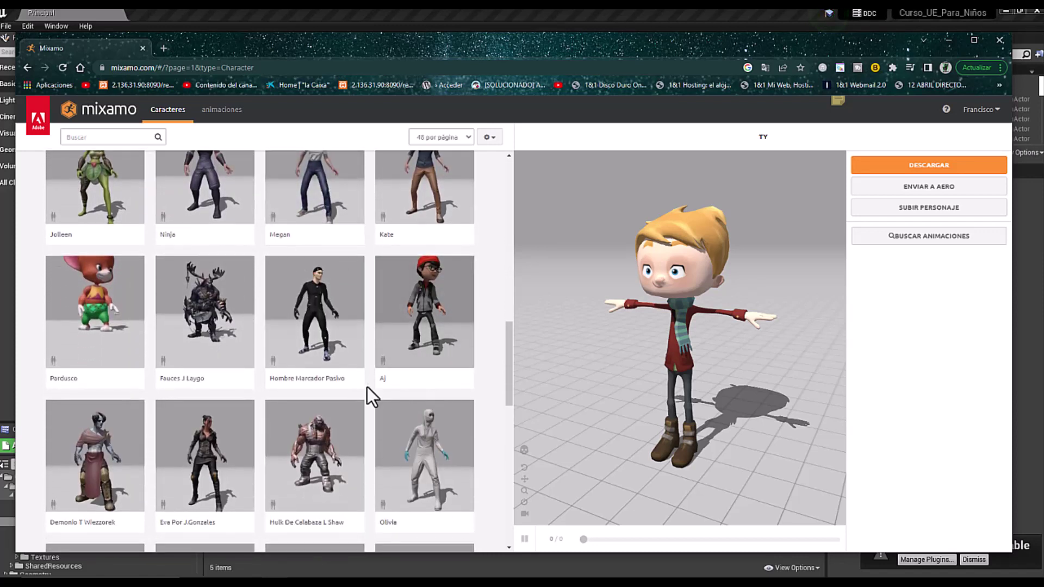
{"action": "left_click", "coordinate": [430, 296]}
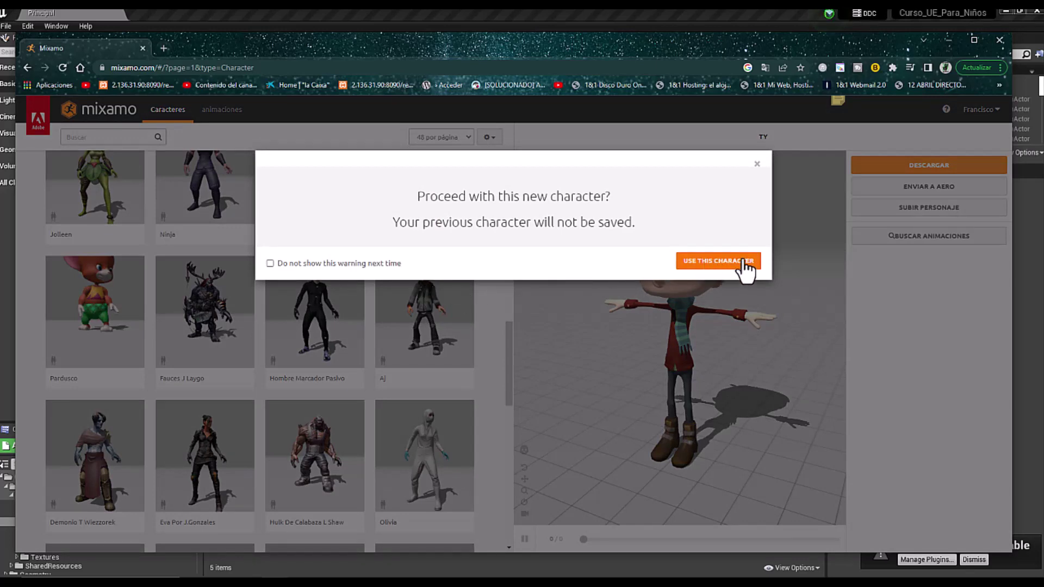
{"action": "left_click", "coordinate": [723, 263]}
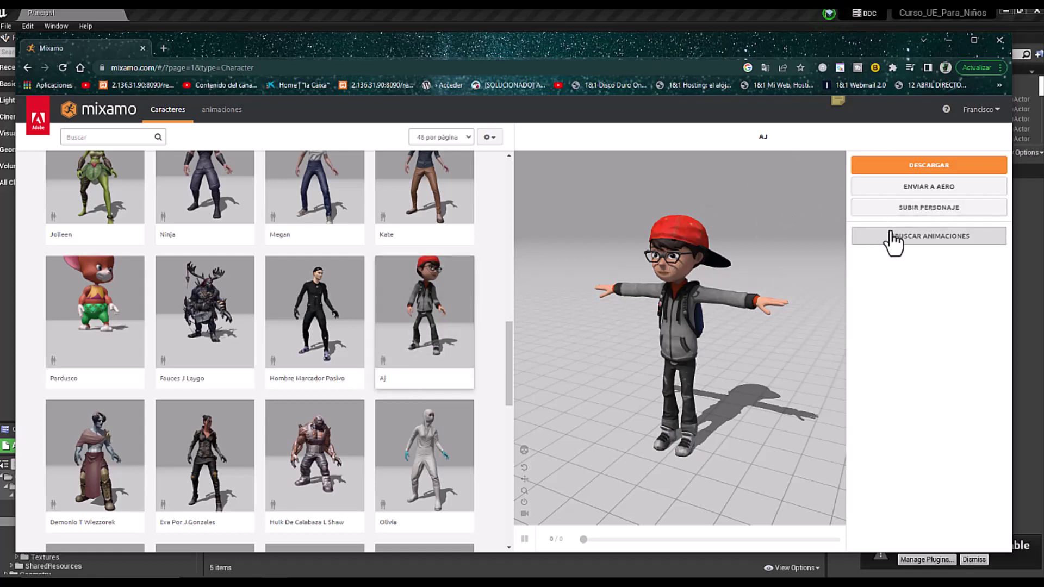
{"action": "left_click", "coordinate": [910, 237]}
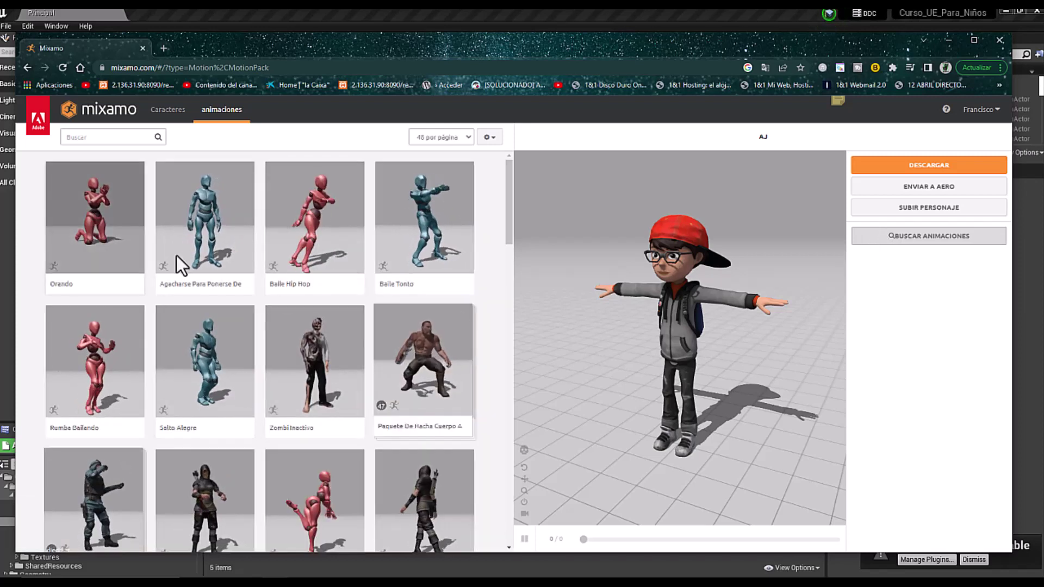
{"action": "scroll", "coordinate": [199, 323], "scroll_direction": "down", "scroll_amount": 3}
{"action": "scroll", "coordinate": [198, 315], "scroll_direction": "down", "scroll_amount": 1}
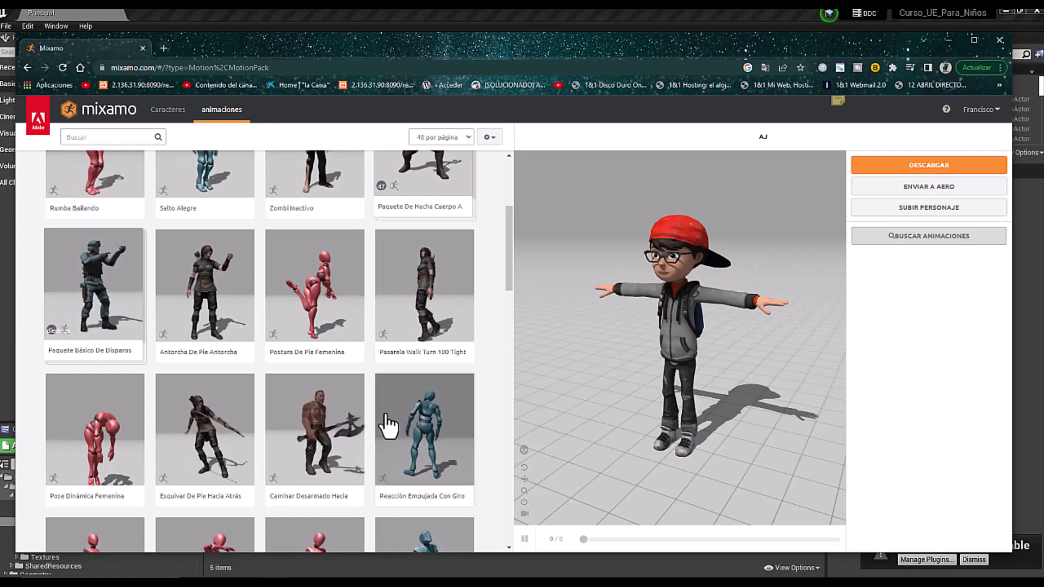
Create a new folder named Mixamo 2 on the DESARROLLA (E:) drive.
{"action": "mouse_move", "coordinate": [220, 582]}
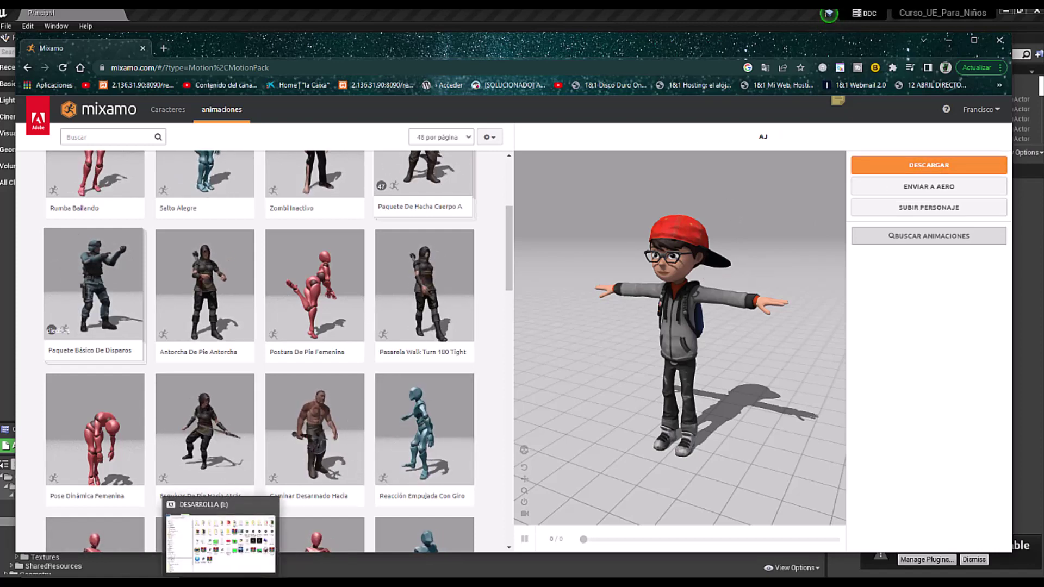
{"action": "left_click", "coordinate": [220, 544]}
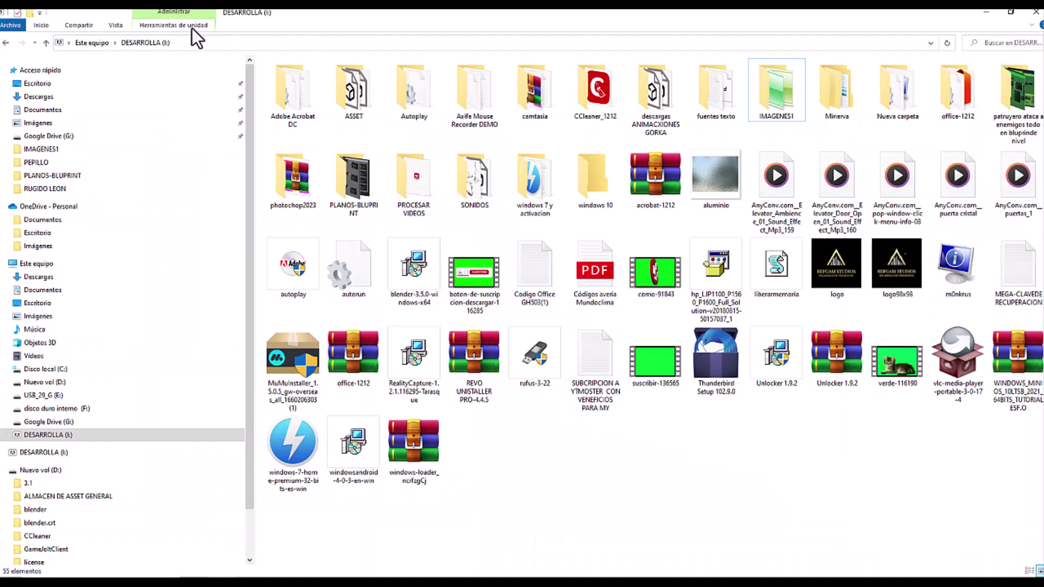
{"action": "left_click", "coordinate": [135, 42]}
{"action": "right_click", "coordinate": [515, 478]}
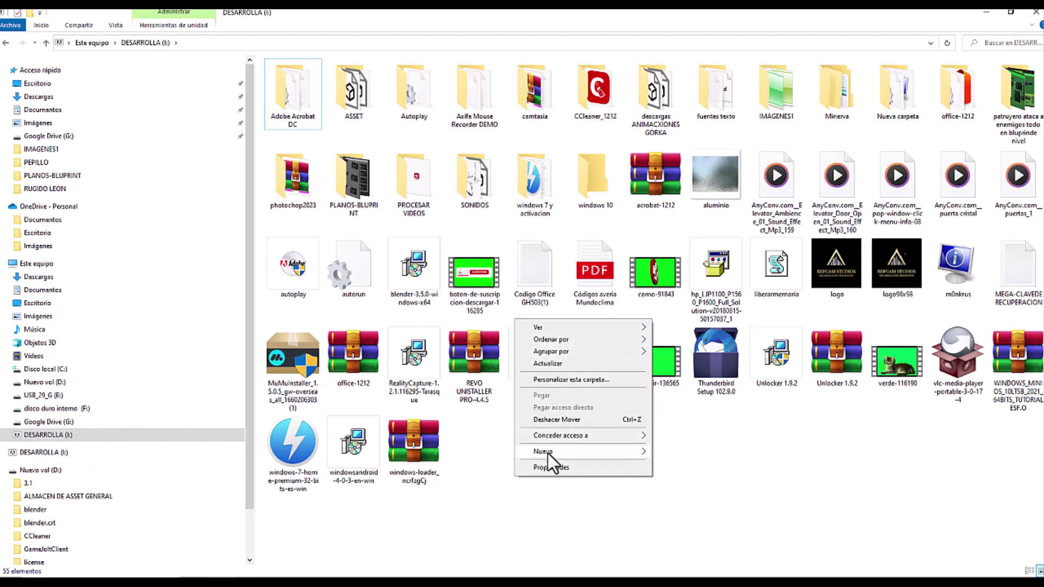
{"action": "mouse_move", "coordinate": [547, 452]}
{"action": "left_click", "coordinate": [690, 302]}
{"action": "type", "text": "Mixamo 2"}
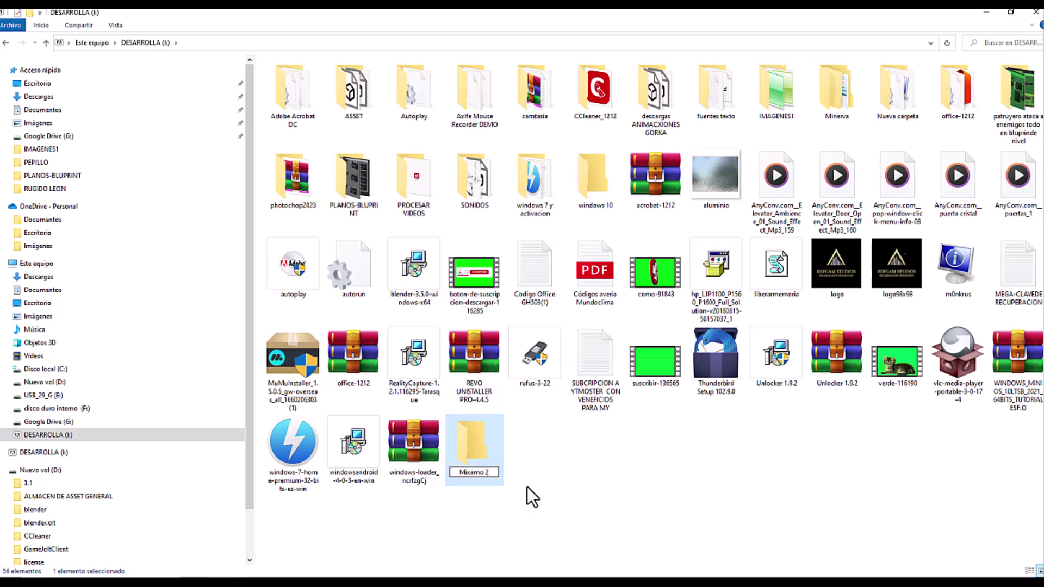
{"action": "left_click", "coordinate": [527, 485]}
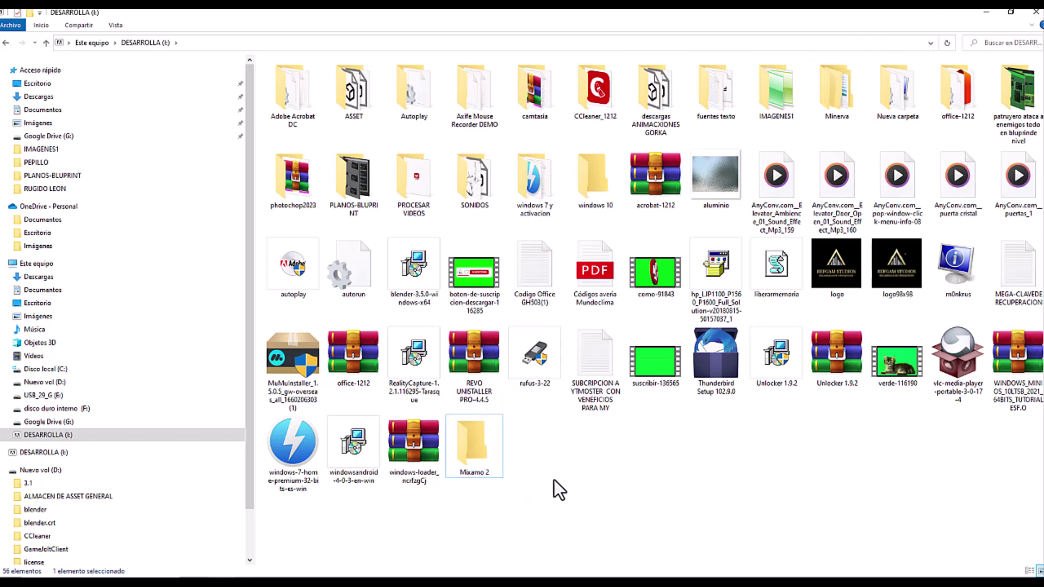
Inside Mixamo 2, create a new folder named AJ.
{"action": "double_click", "coordinate": [470, 437]}
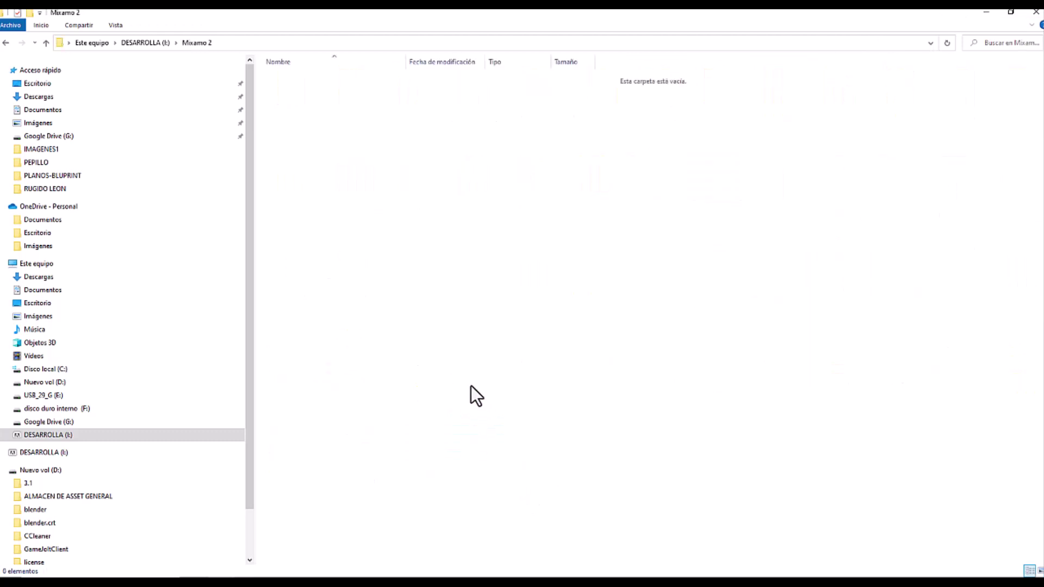
{"action": "right_click", "coordinate": [408, 211]}
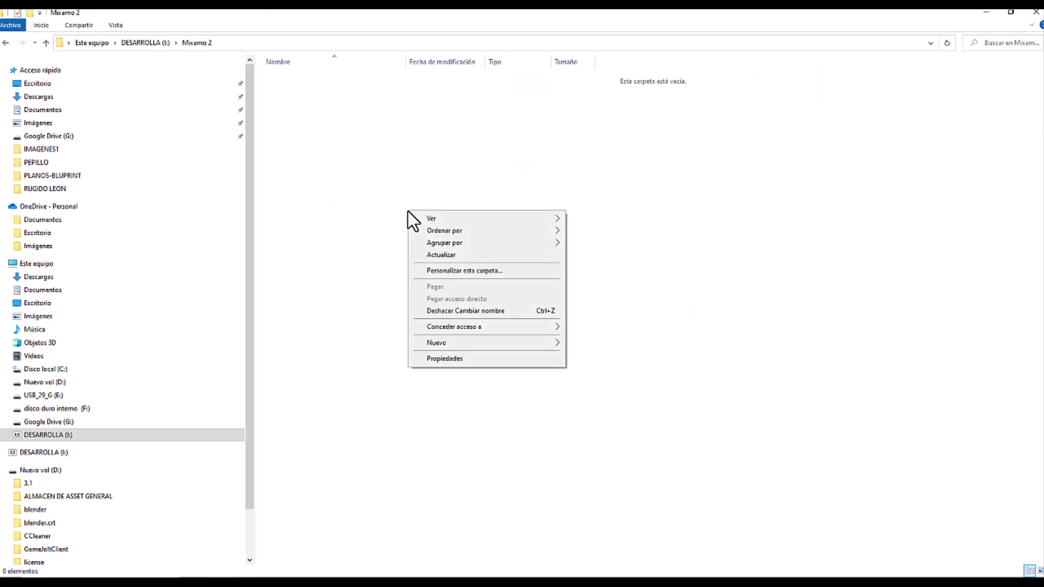
{"action": "mouse_move", "coordinate": [472, 344]}
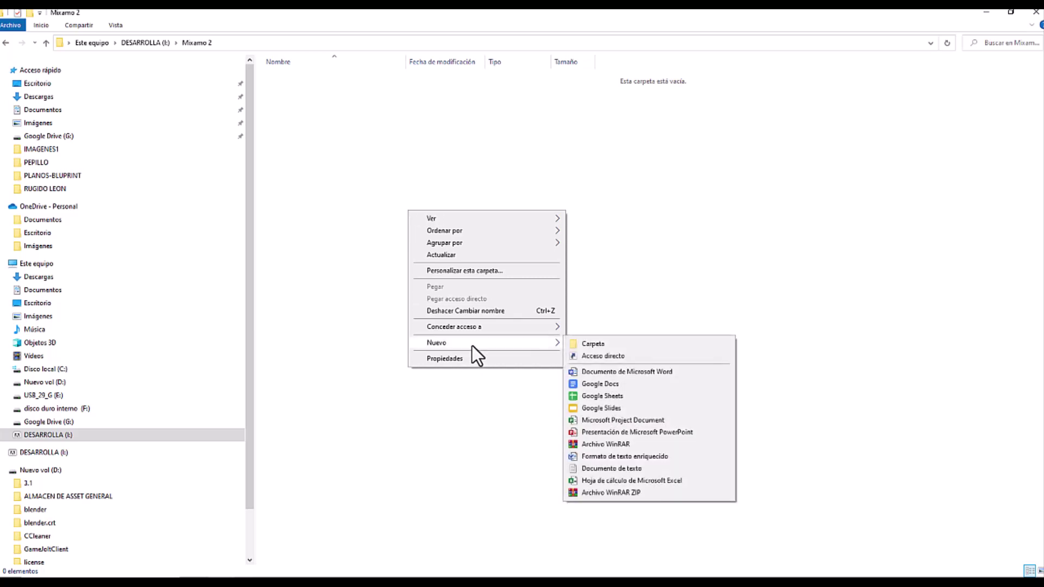
{"action": "left_click", "coordinate": [598, 345]}
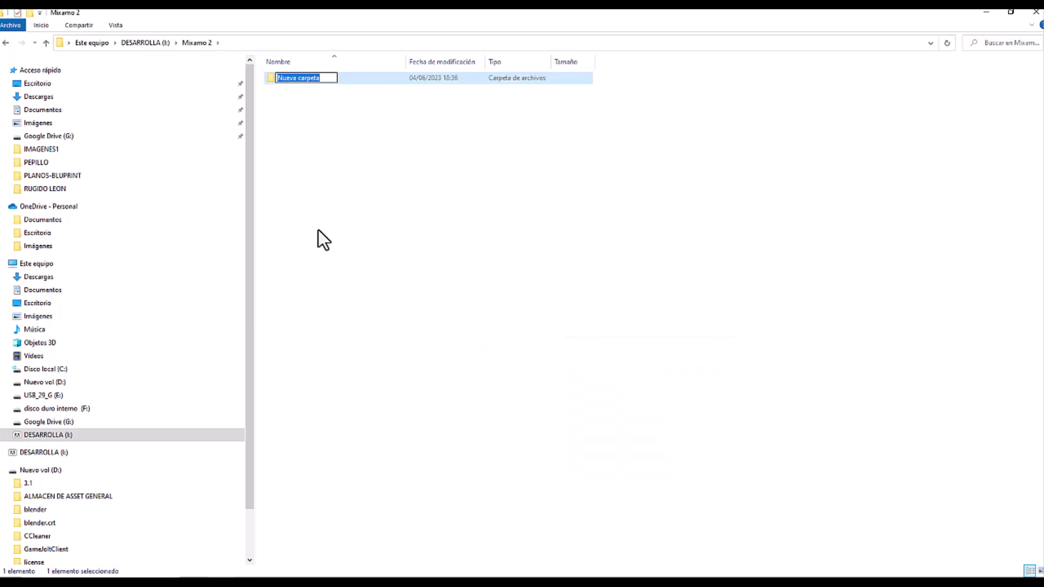
{"action": "type", "text": "A"}
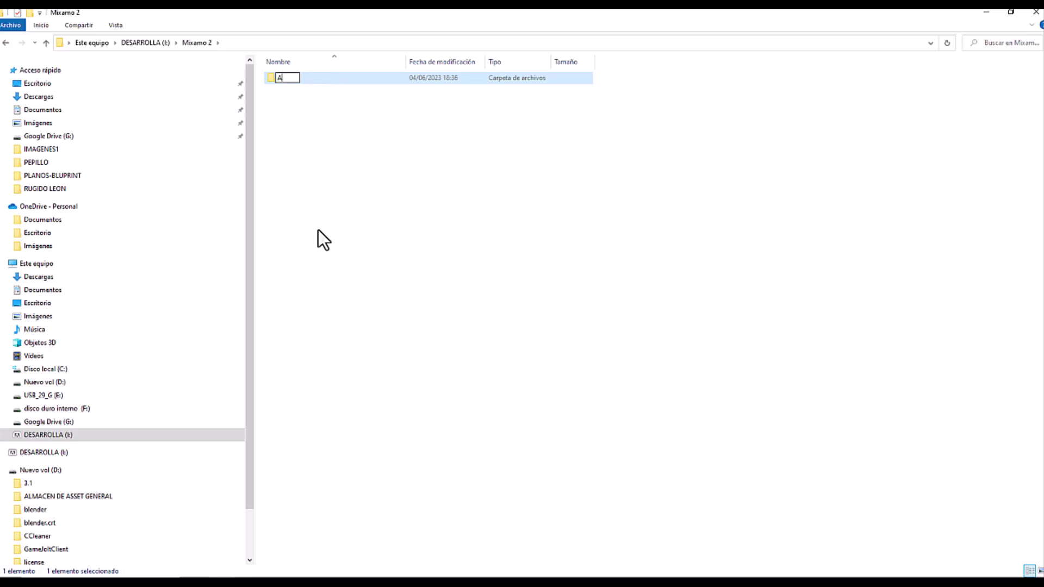
{"action": "type", "text": "J"}
{"action": "key", "text": "Return"}
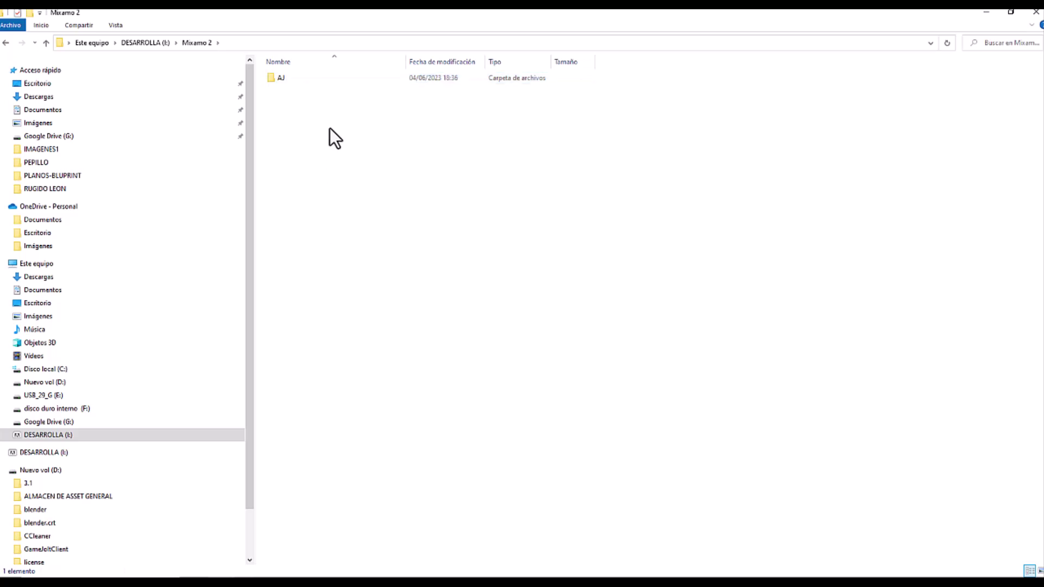
{"action": "key", "text": "F2"}
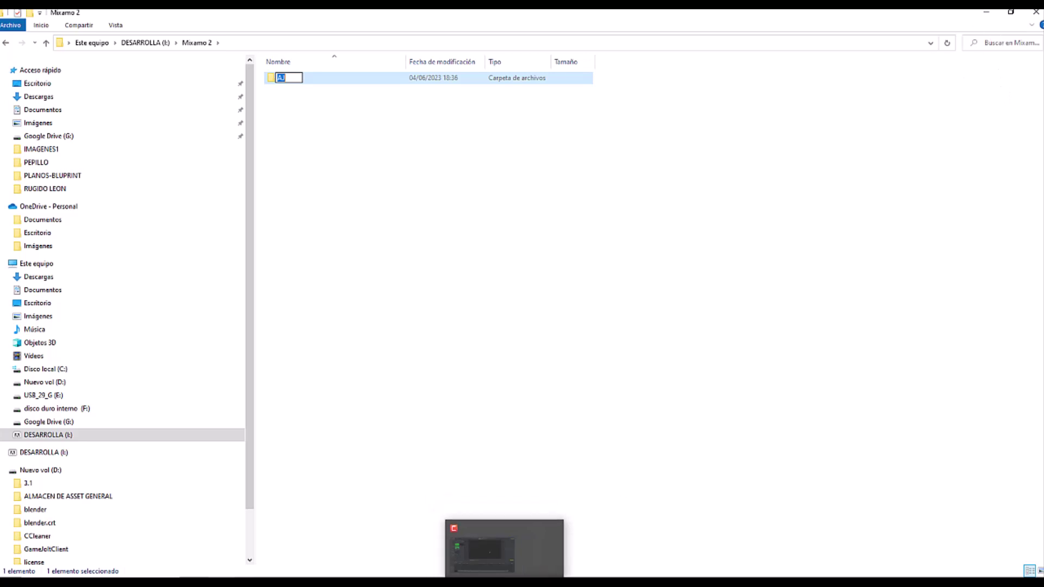
{"action": "mouse_move", "coordinate": [383, 583]}
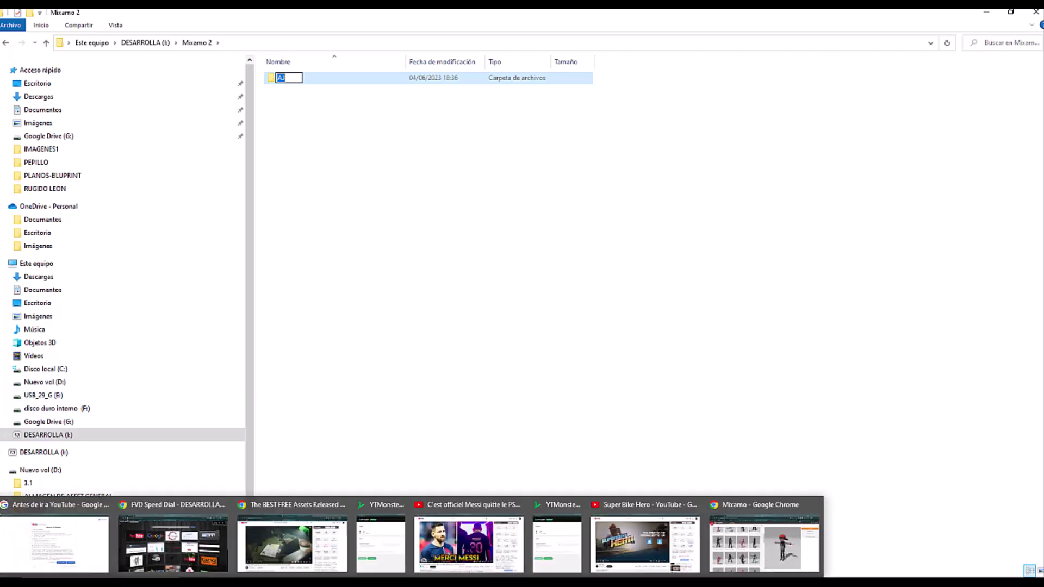
Back in Mixamo, clear the Buscar field and reload the full animation gallery beside AJ.
{"action": "left_click", "coordinate": [749, 544]}
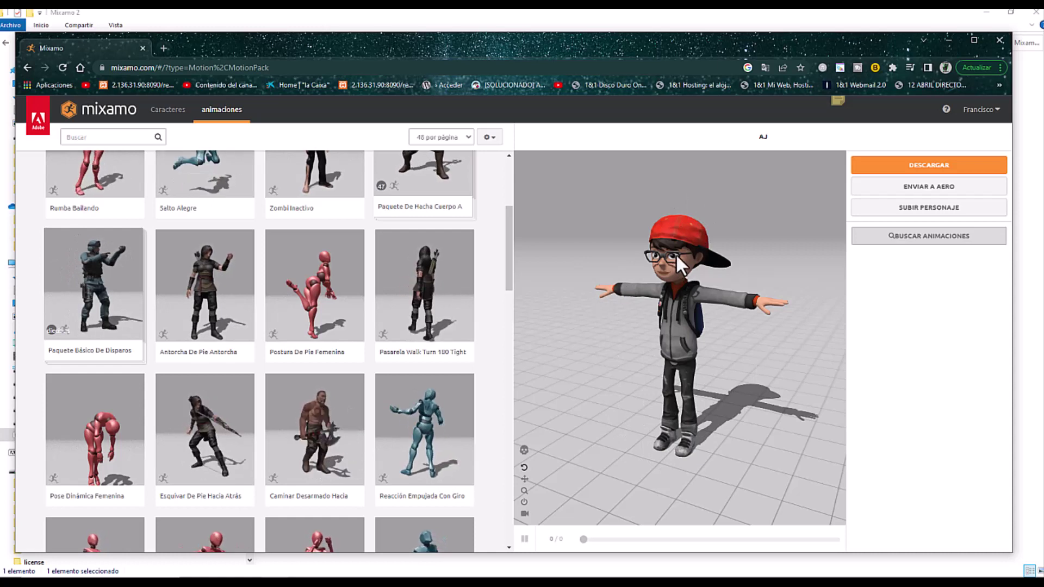
{"action": "left_click", "coordinate": [85, 137]}
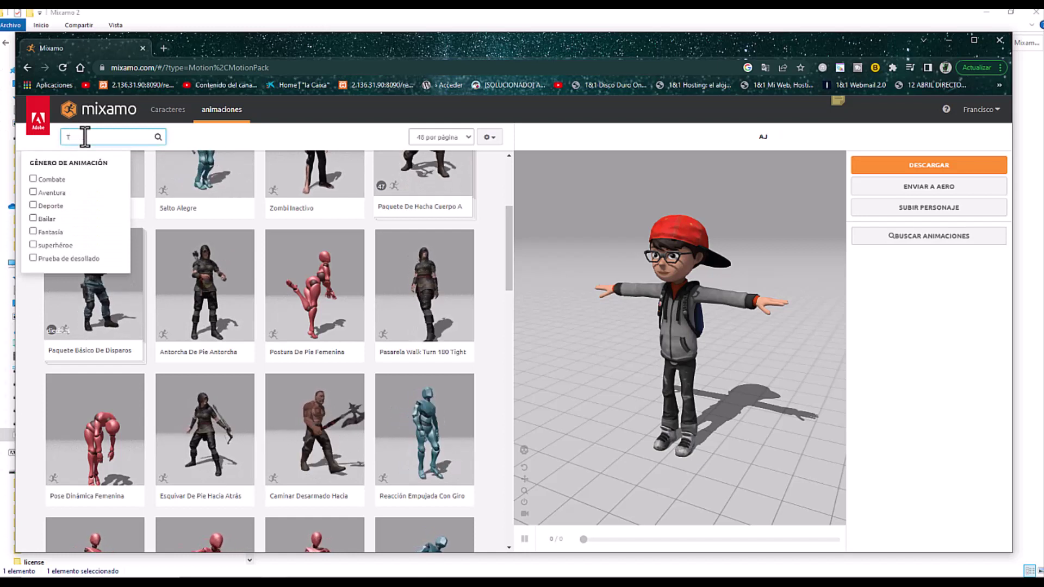
{"action": "type", "text": "T"}
{"action": "left_click", "coordinate": [184, 141]}
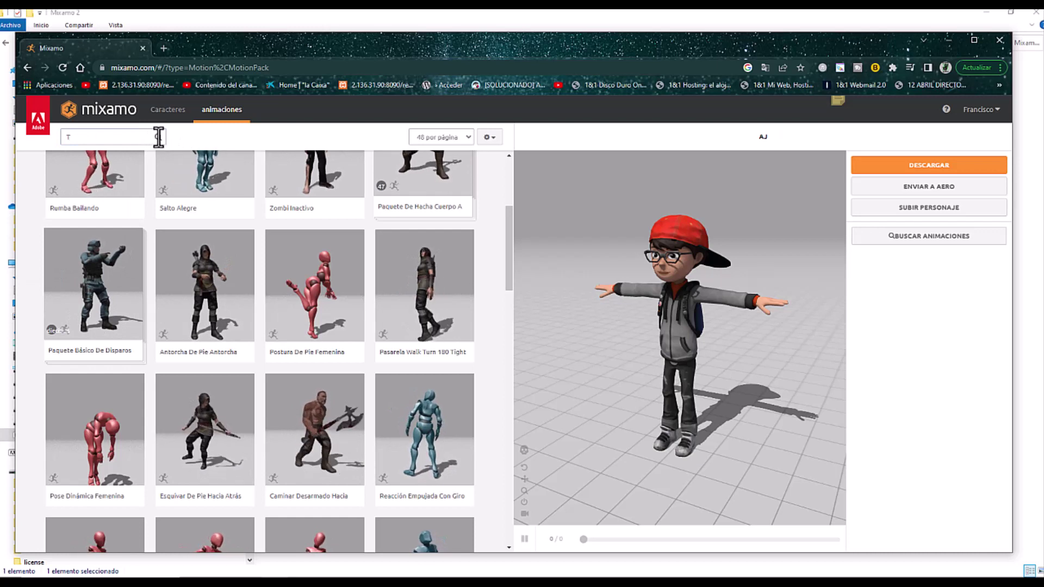
{"action": "left_click", "coordinate": [160, 137]}
{"action": "left_click", "coordinate": [168, 135]}
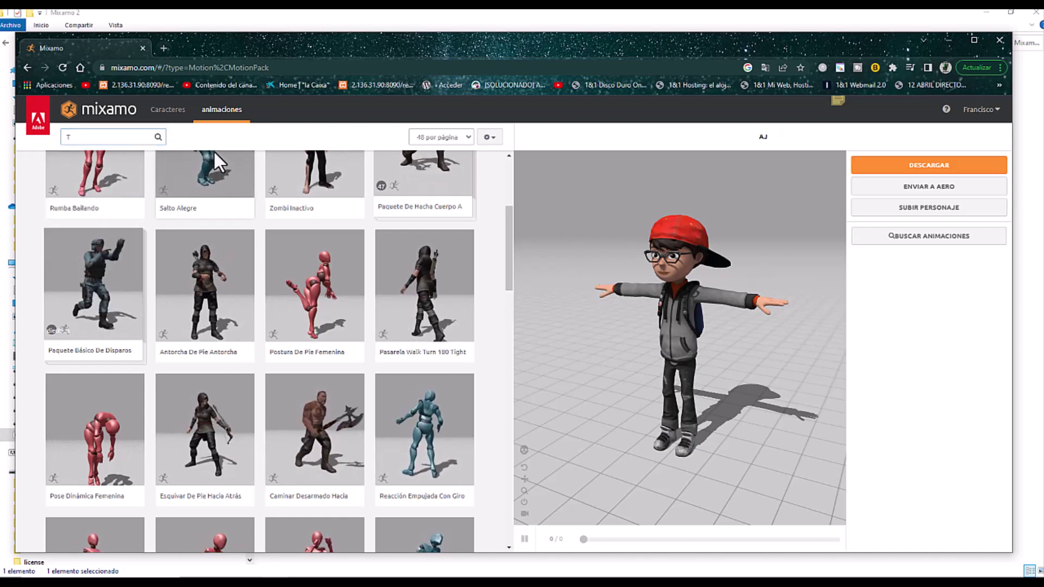
{"action": "scroll", "coordinate": [227, 373], "scroll_direction": "up", "scroll_amount": 4}
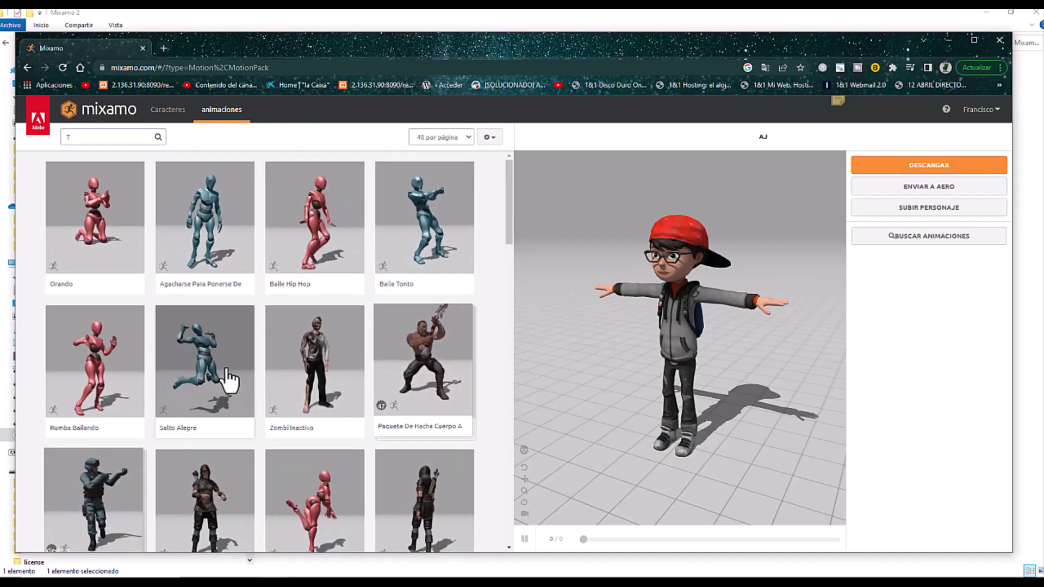
{"action": "left_click", "coordinate": [163, 137]}
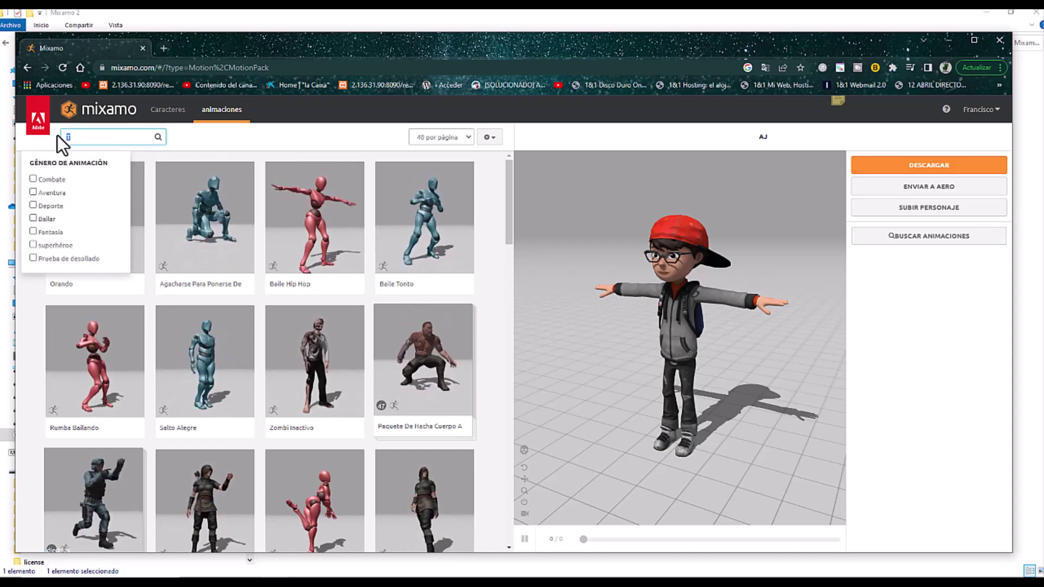
{"action": "key", "text": "Return"}
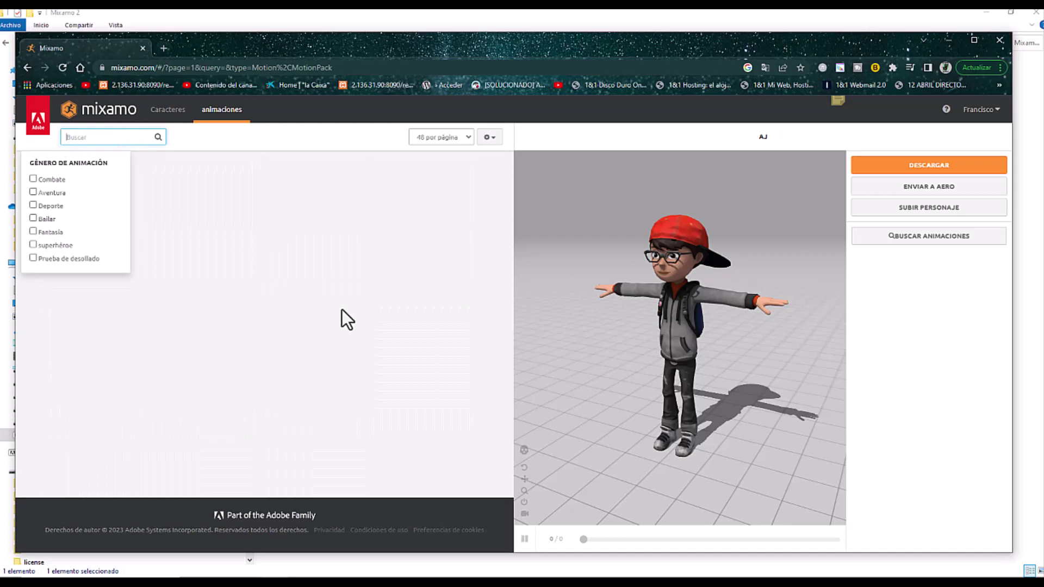
{"action": "left_click_drag", "start_coordinate": [602, 351], "coordinate": [618, 350]}
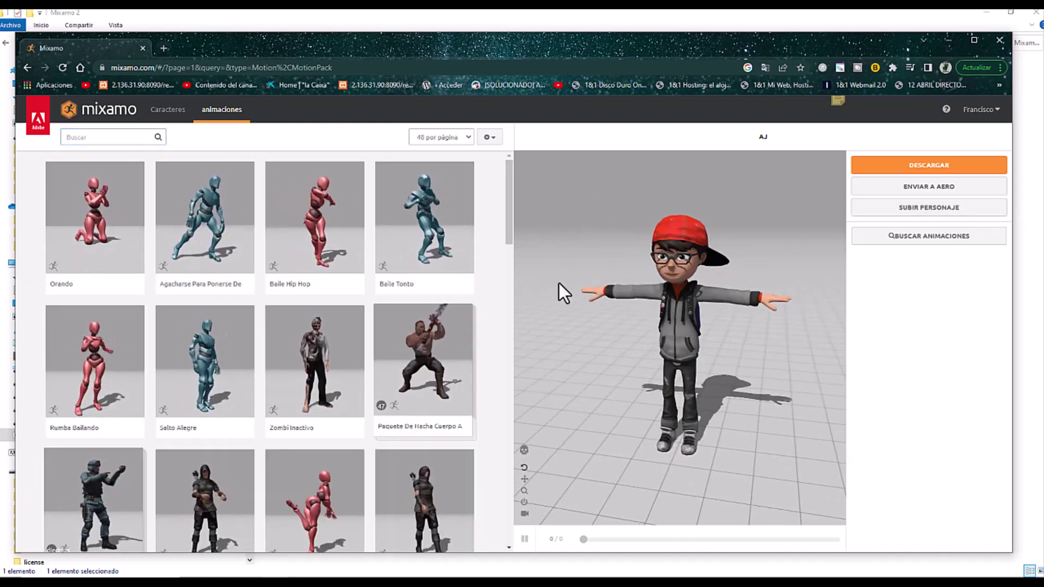
Download AJ as FBX Binary in T-pose, saved as Aj.fbx in Mixamo 2 > AJ.
{"action": "left_click", "coordinate": [931, 171]}
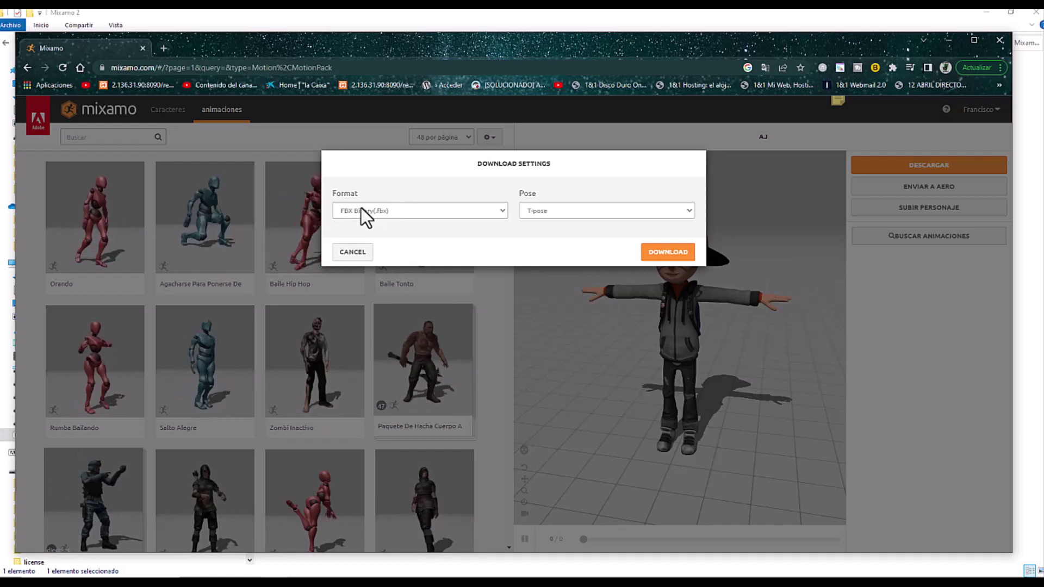
{"action": "left_click", "coordinate": [503, 211]}
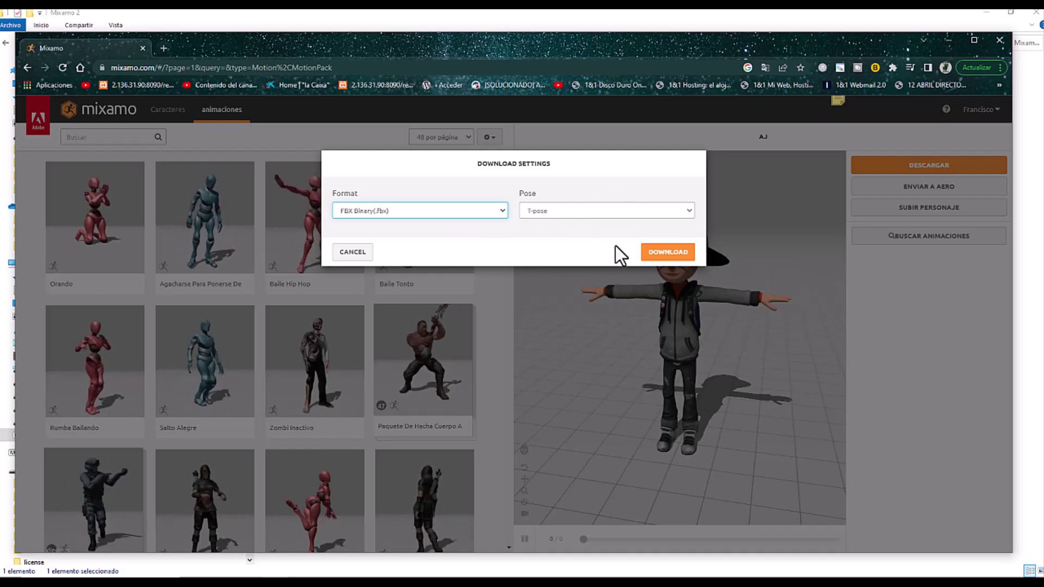
{"action": "left_click", "coordinate": [673, 262]}
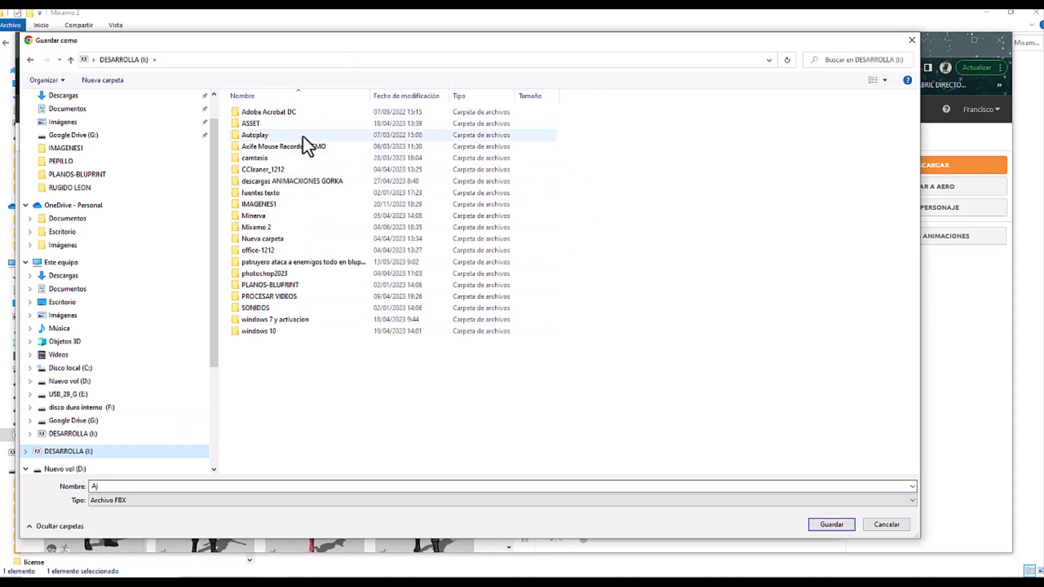
{"action": "left_click", "coordinate": [270, 228]}
{"action": "double_click", "coordinate": [270, 229]}
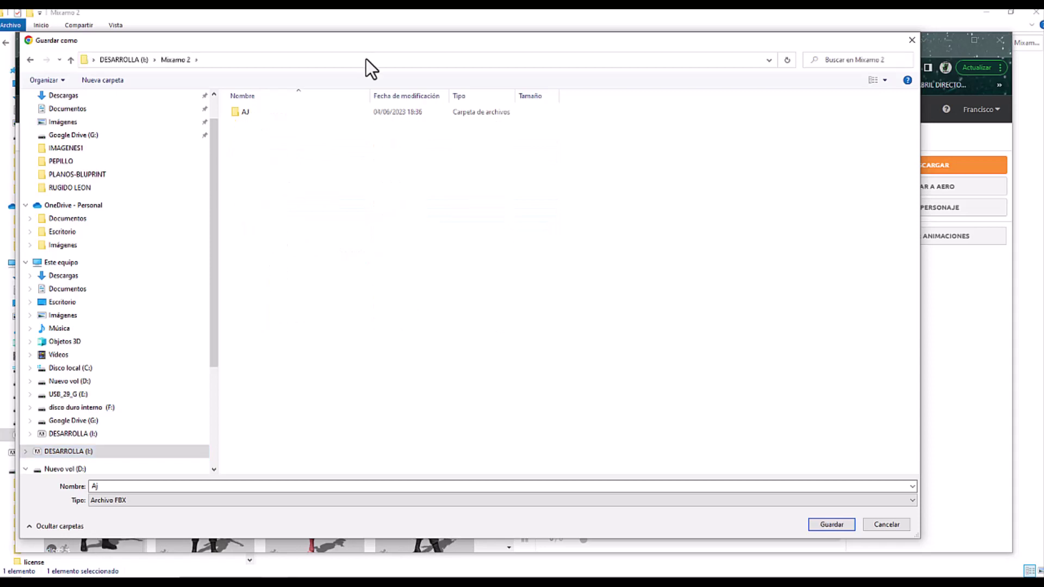
{"action": "double_click", "coordinate": [249, 112]}
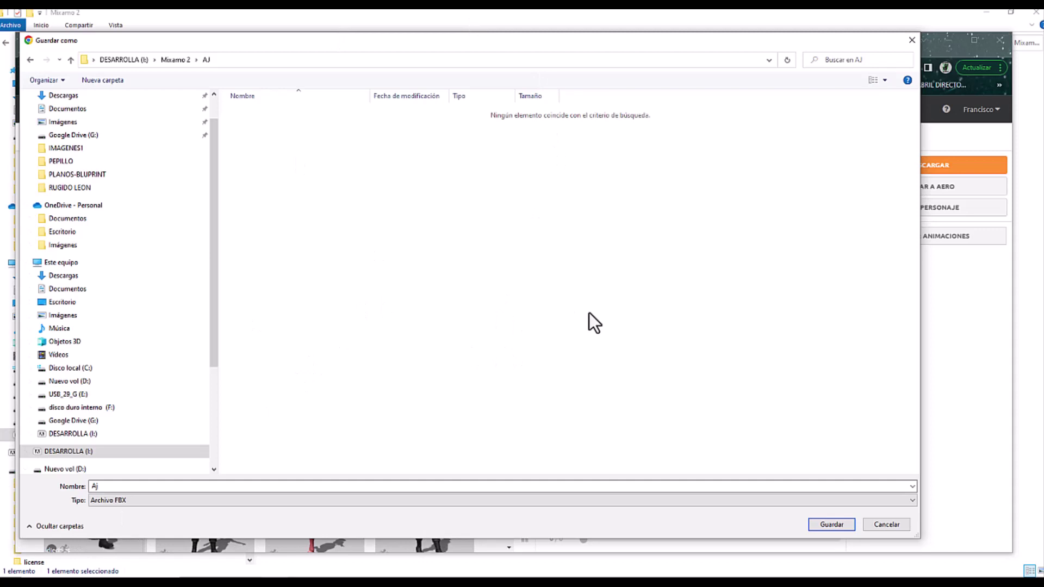
{"action": "left_click", "coordinate": [833, 526]}
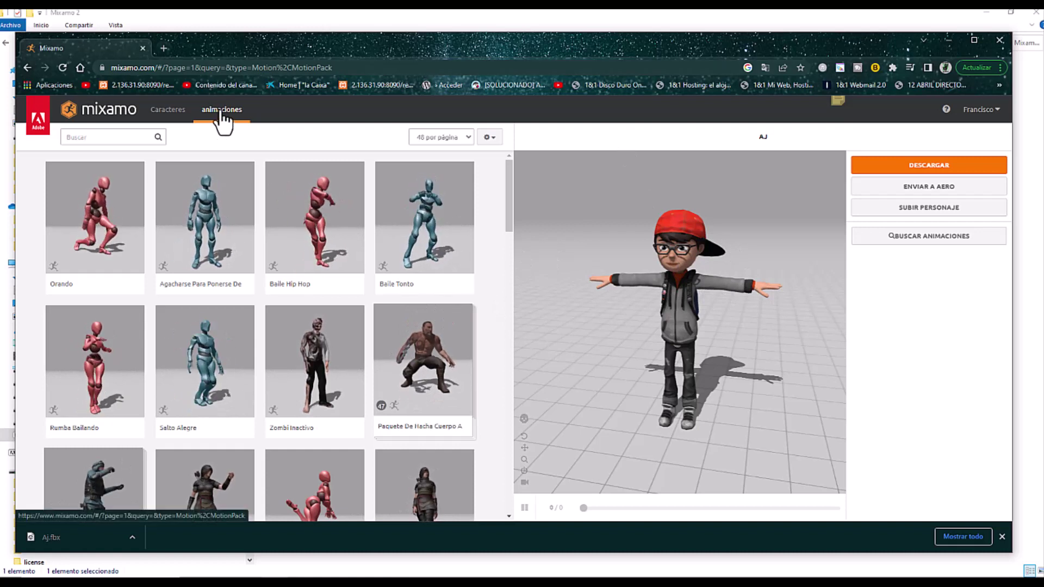
Search the Mixamo animations for 'idle' and scroll through the results.
{"action": "left_click", "coordinate": [88, 139]}
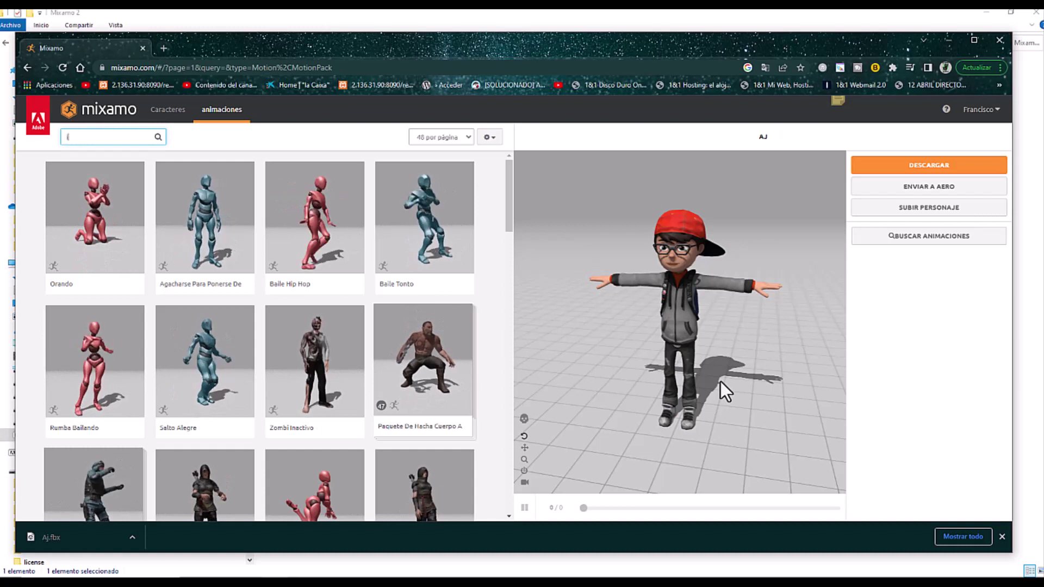
{"action": "type", "text": "dle"}
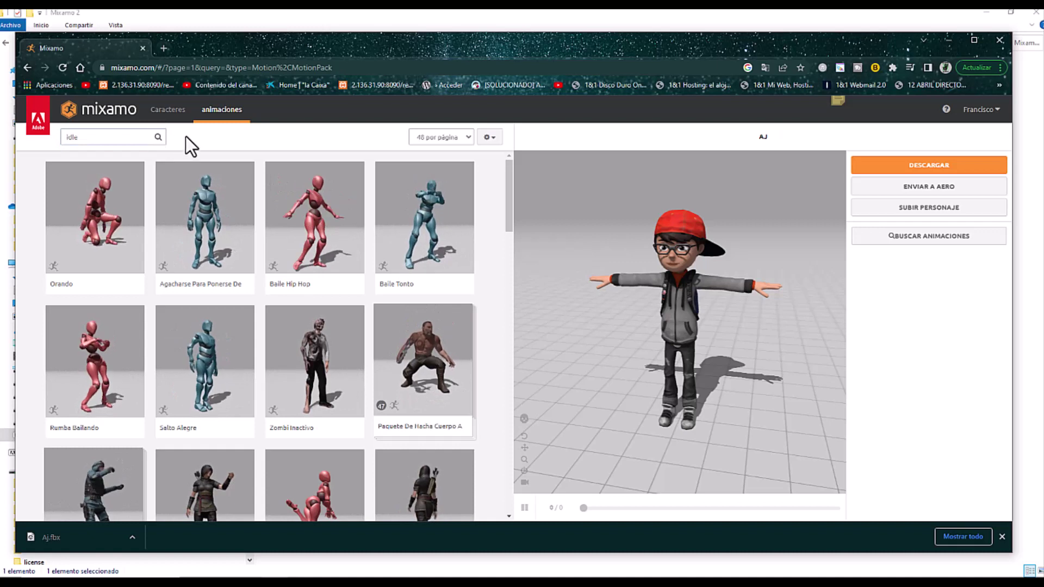
{"action": "left_click", "coordinate": [115, 136]}
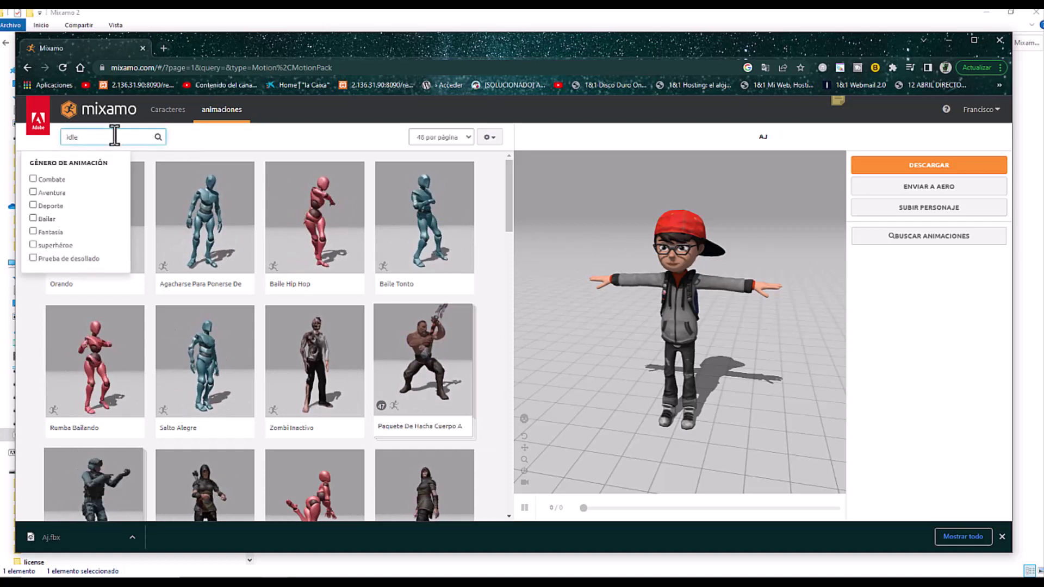
{"action": "key", "text": "Return"}
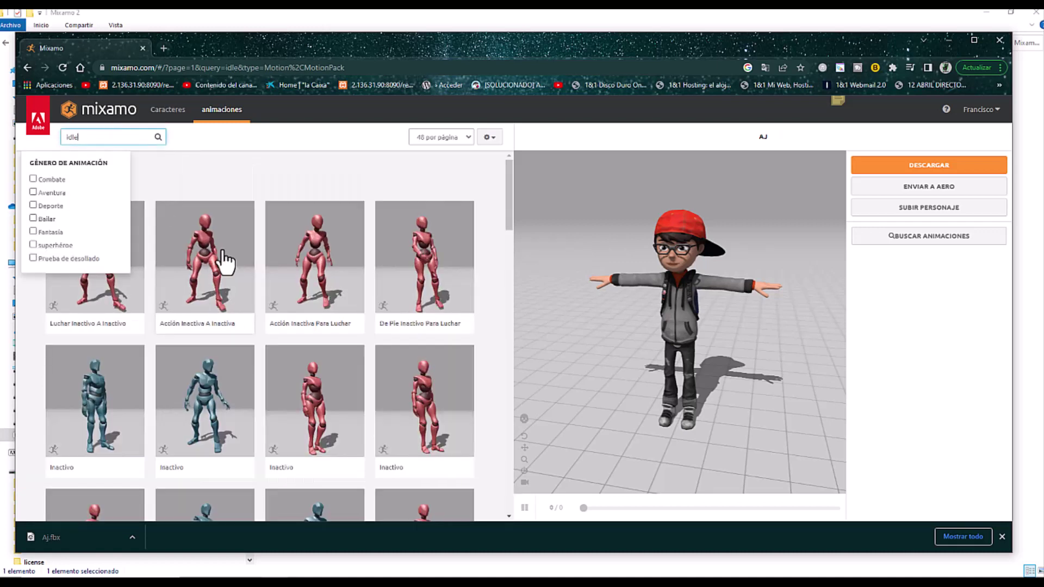
{"action": "left_click", "coordinate": [241, 169]}
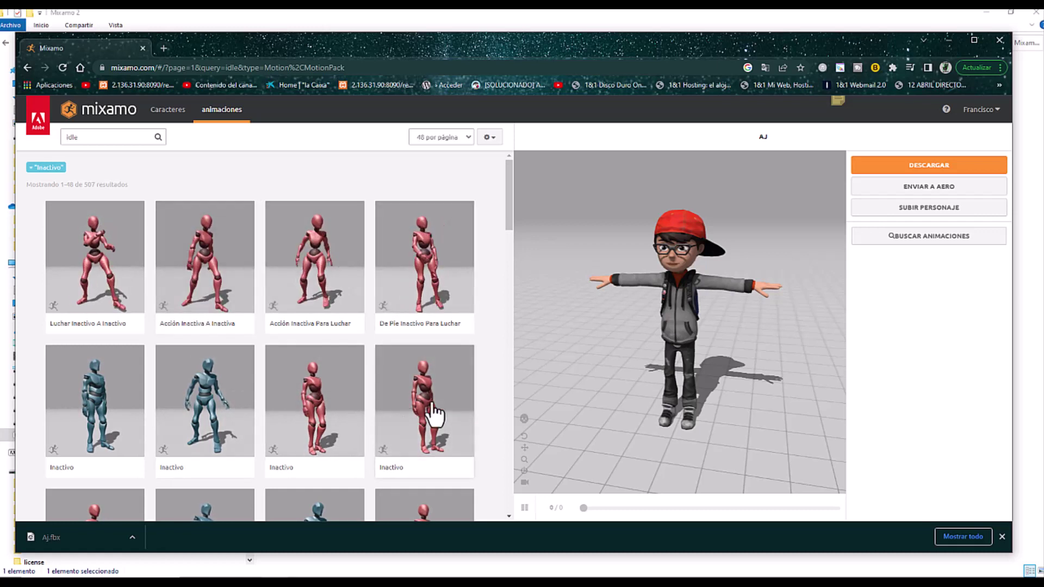
{"action": "scroll", "coordinate": [256, 381], "scroll_direction": "down", "scroll_amount": 3}
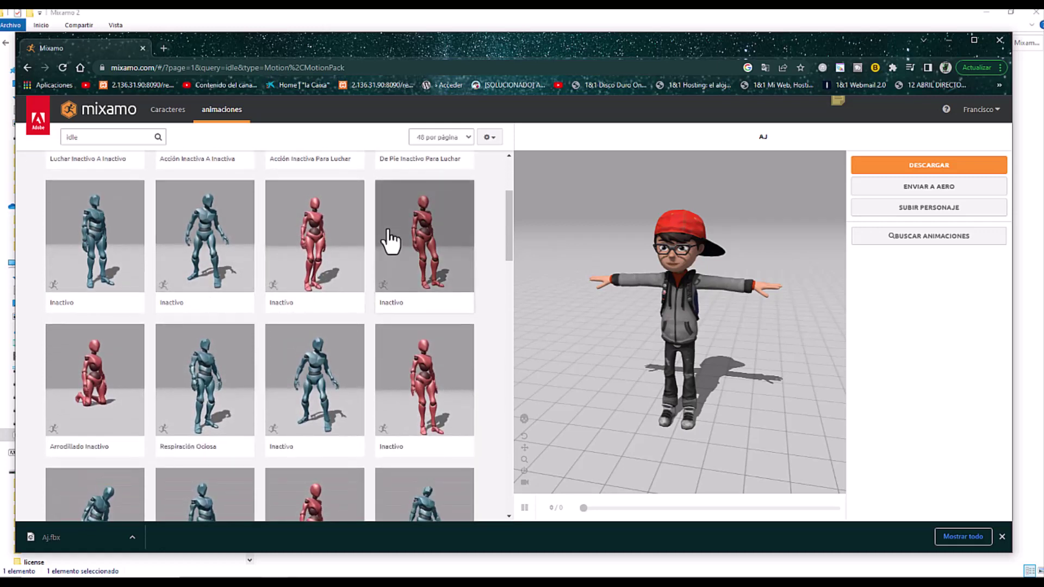
{"action": "scroll", "coordinate": [389, 239], "scroll_direction": "down", "scroll_amount": 2}
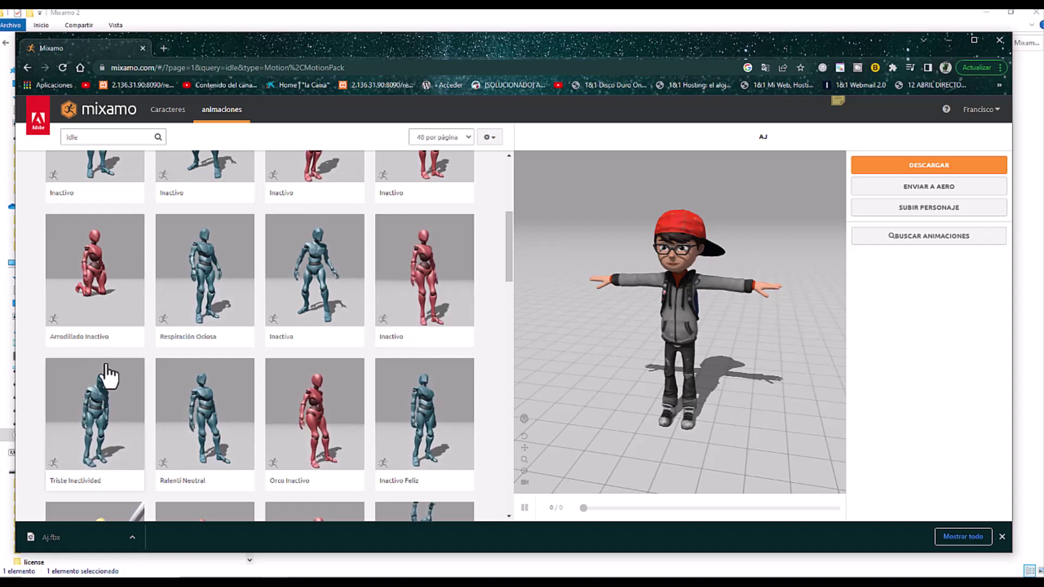
Apply the Inactivo Feliz animation to AJ and open its download settings.
{"action": "left_click", "coordinate": [97, 416]}
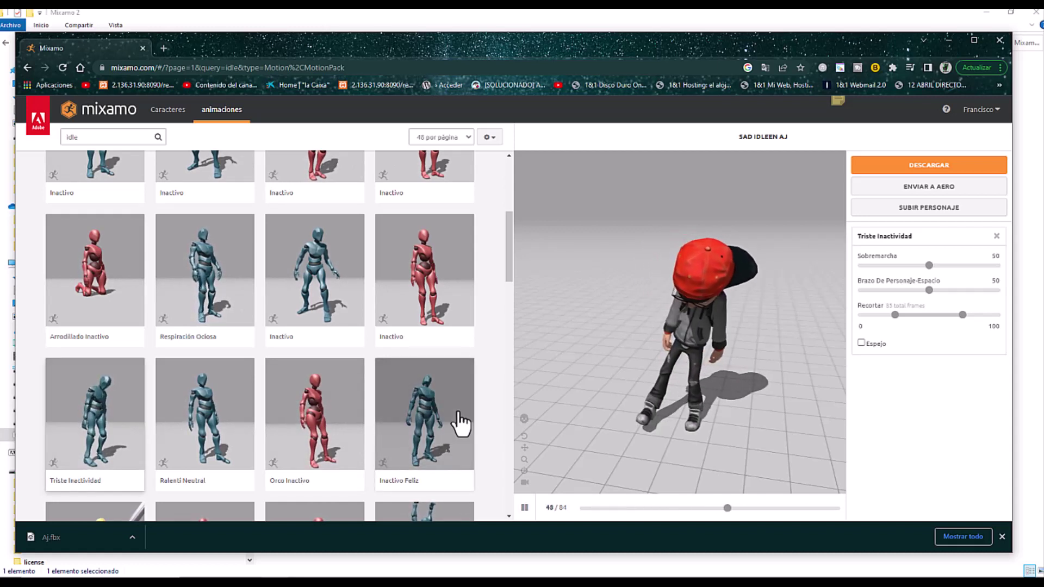
{"action": "left_click", "coordinate": [426, 416]}
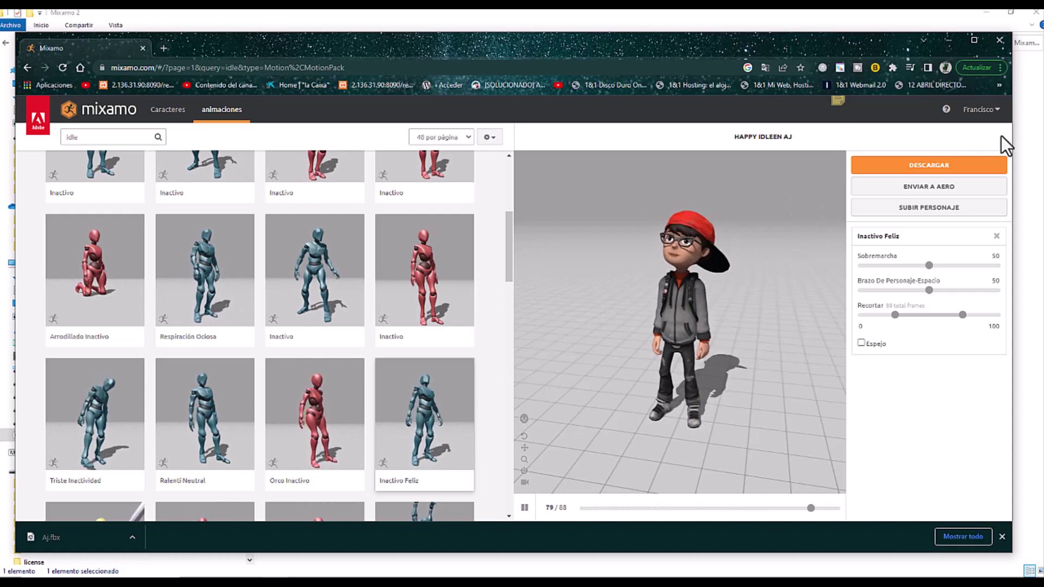
{"action": "left_click", "coordinate": [933, 165]}
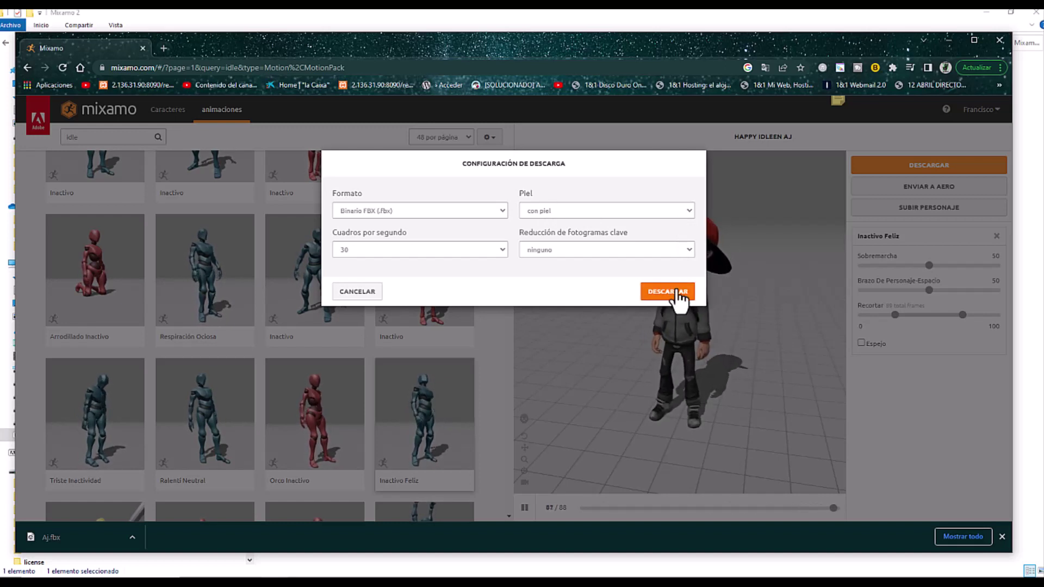
Save the Inactivo Feliz download as Happy Idle.fbx in the AJ folder.
{"action": "left_click", "coordinate": [680, 297]}
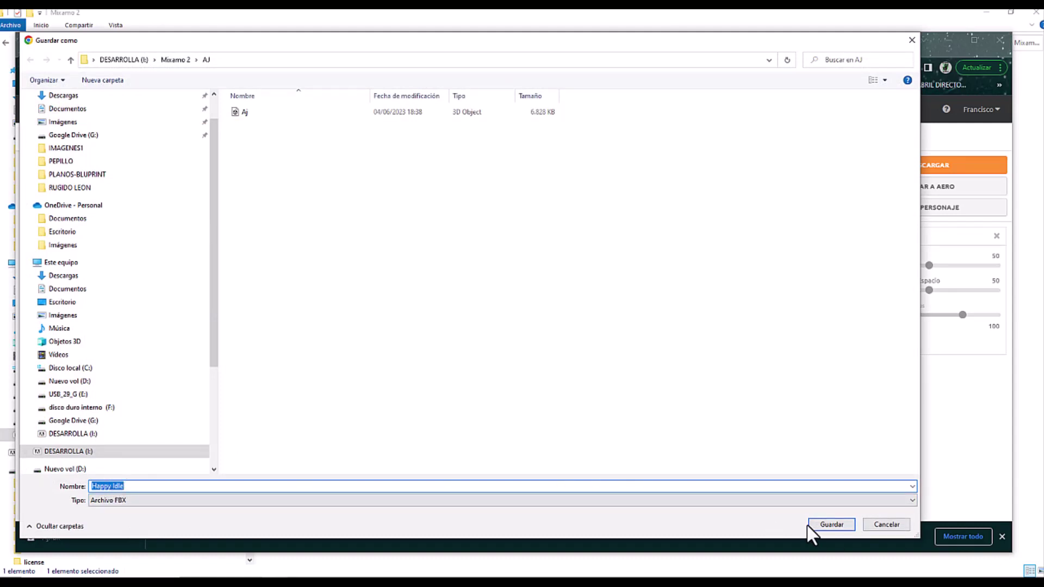
{"action": "left_click", "coordinate": [844, 525]}
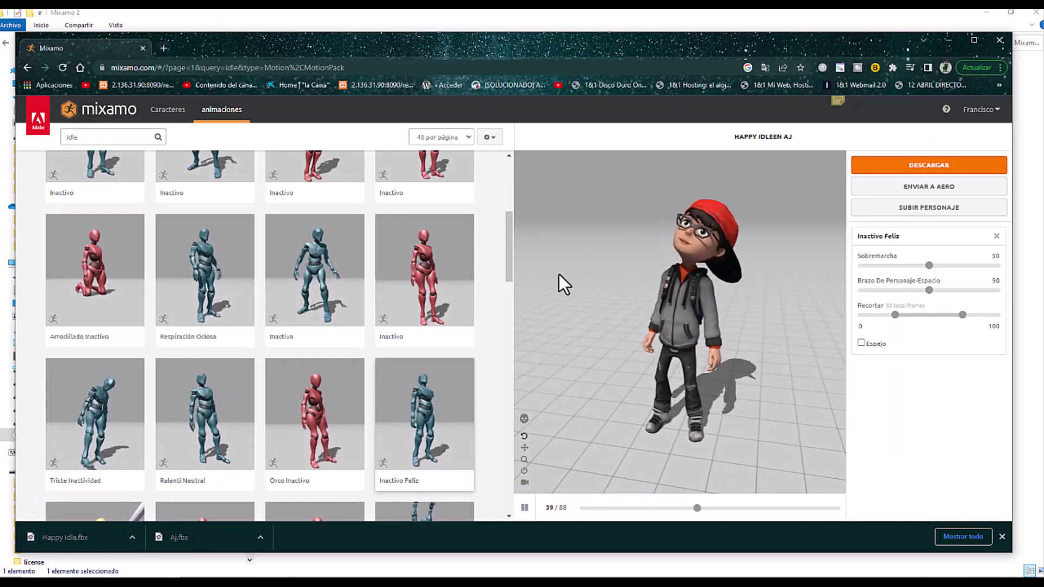
{"action": "scroll", "coordinate": [438, 280], "scroll_direction": "up", "scroll_amount": 4}
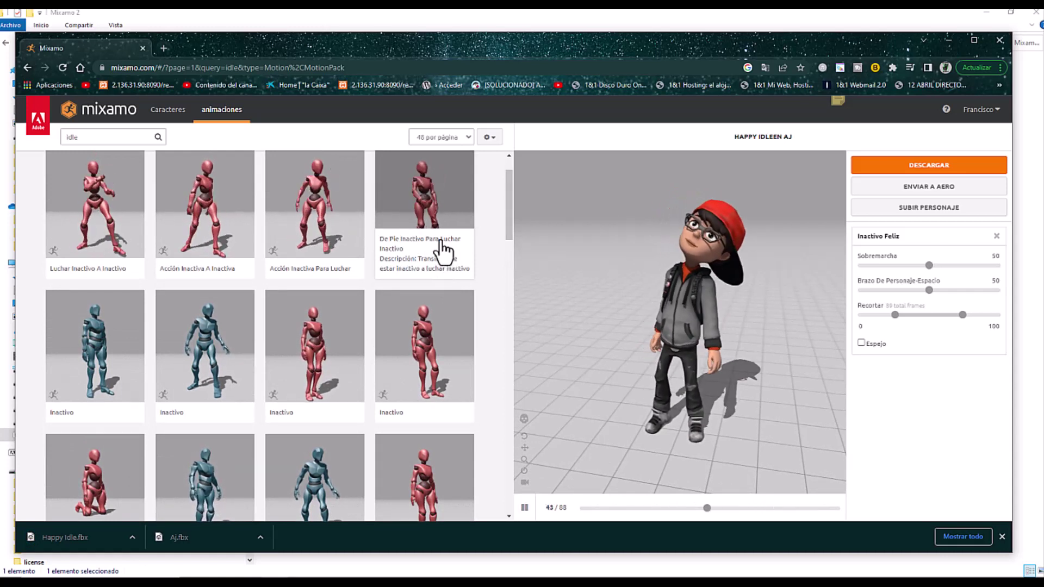
{"action": "double_click", "coordinate": [84, 136]}
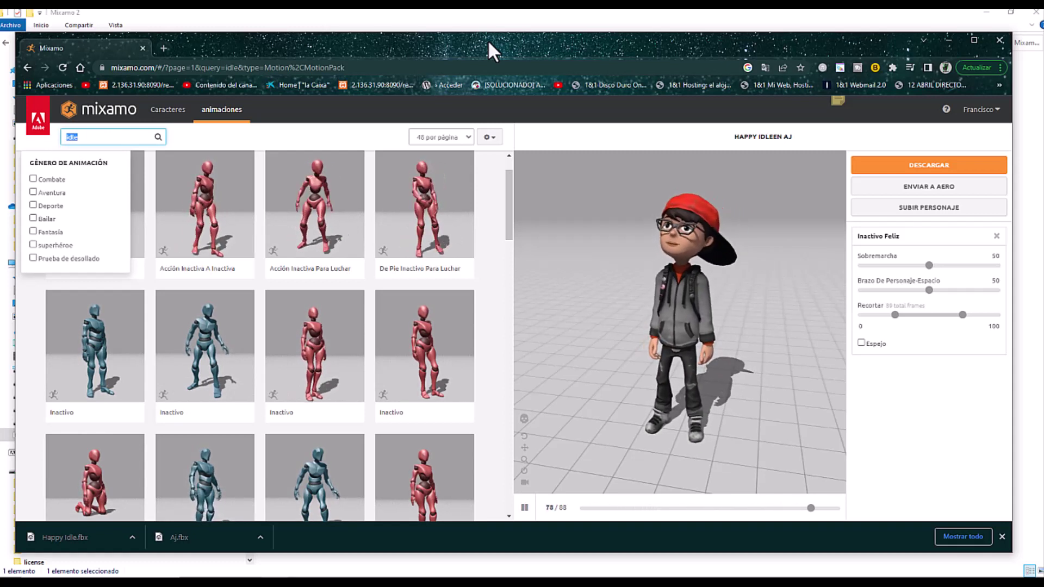
Search 'walk' and apply the Caminando walk to AJ with En Su Lugar enabled.
{"action": "type", "text": "wal"}
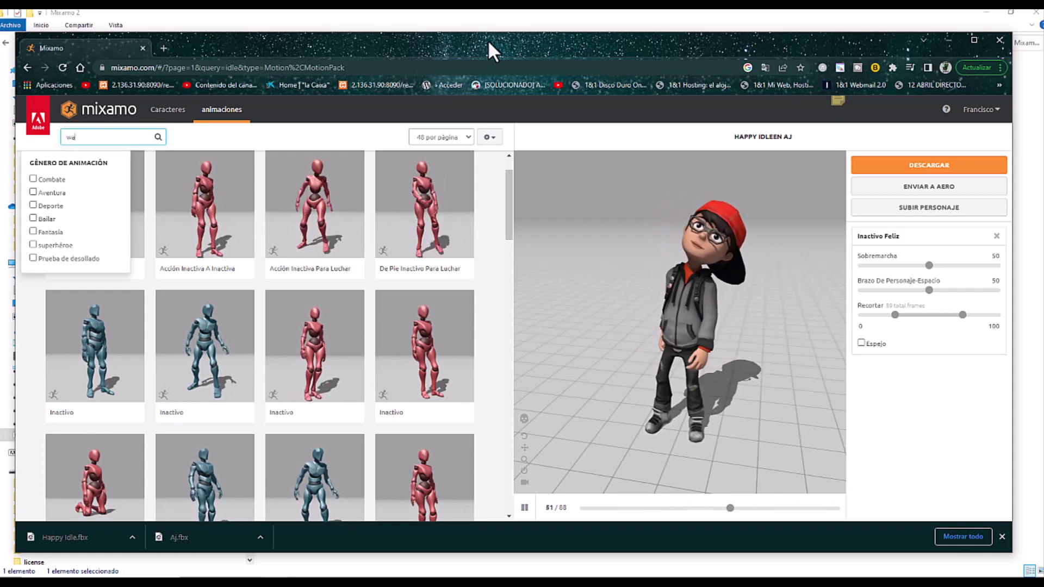
{"action": "type", "text": "k"}
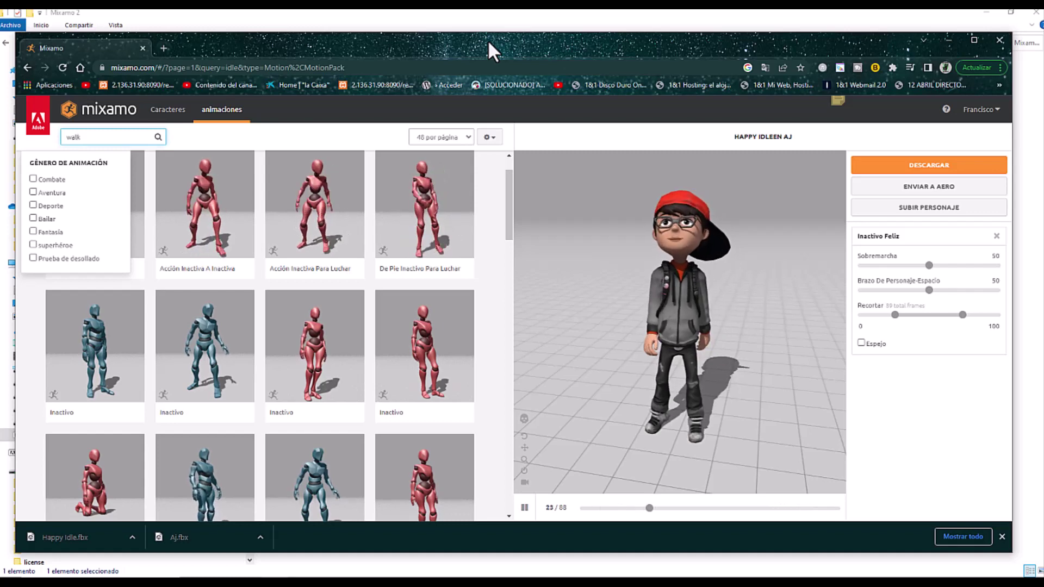
{"action": "key", "text": "Return"}
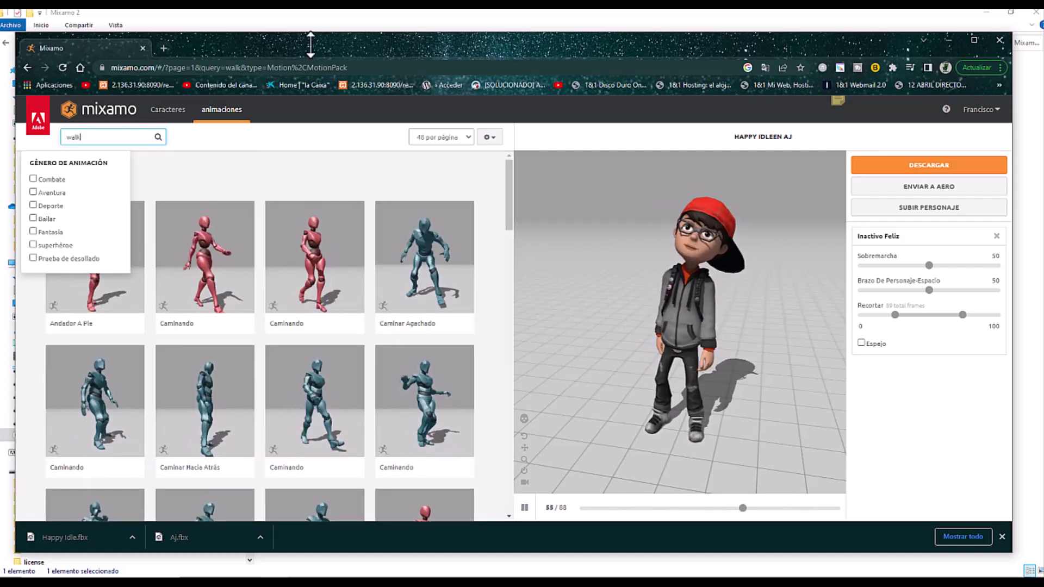
{"action": "left_click", "coordinate": [246, 182]}
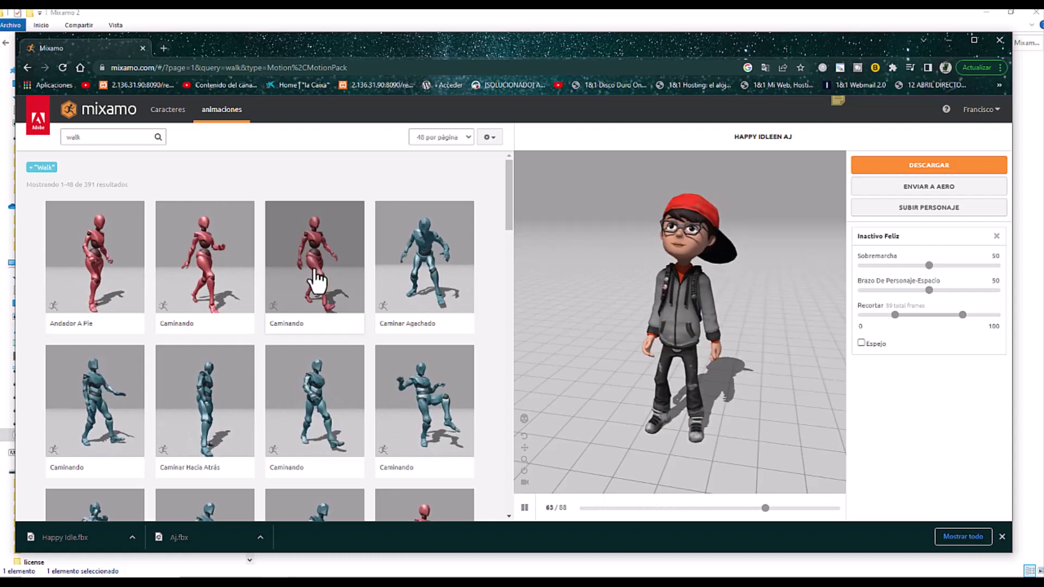
{"action": "left_click", "coordinate": [317, 281]}
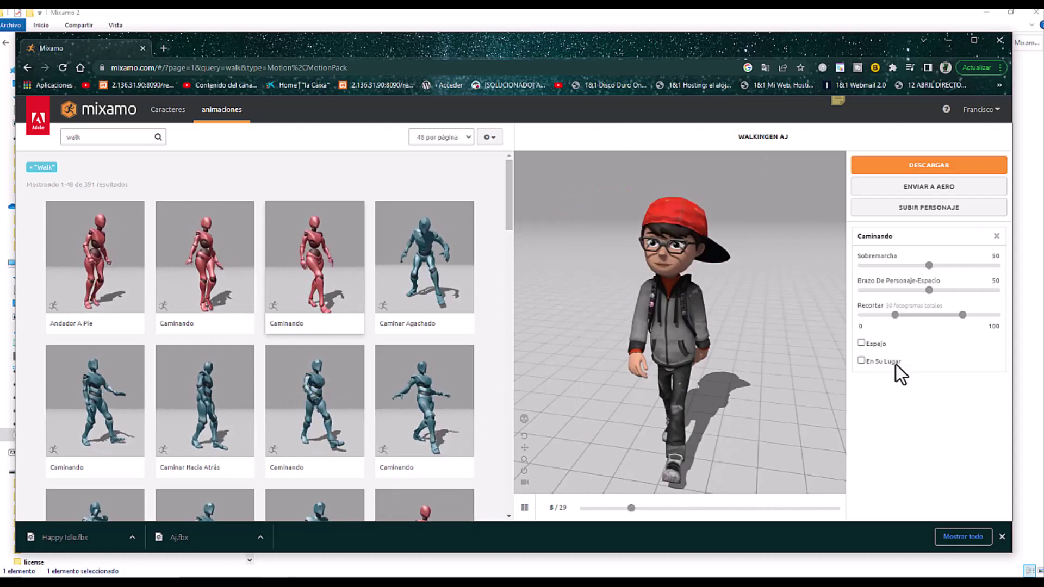
{"action": "left_click", "coordinate": [862, 361]}
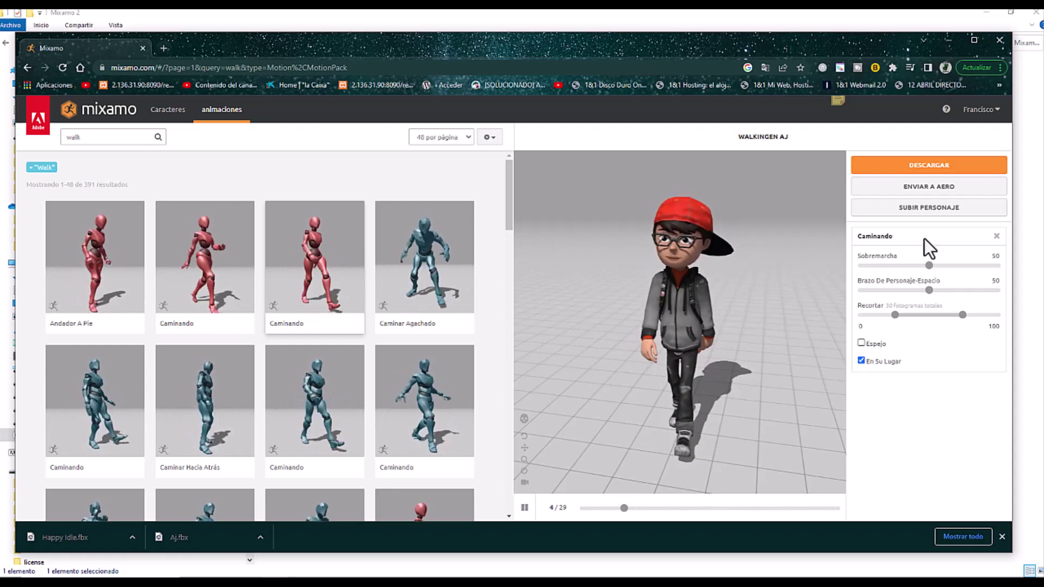
{"action": "left_click", "coordinate": [974, 110]}
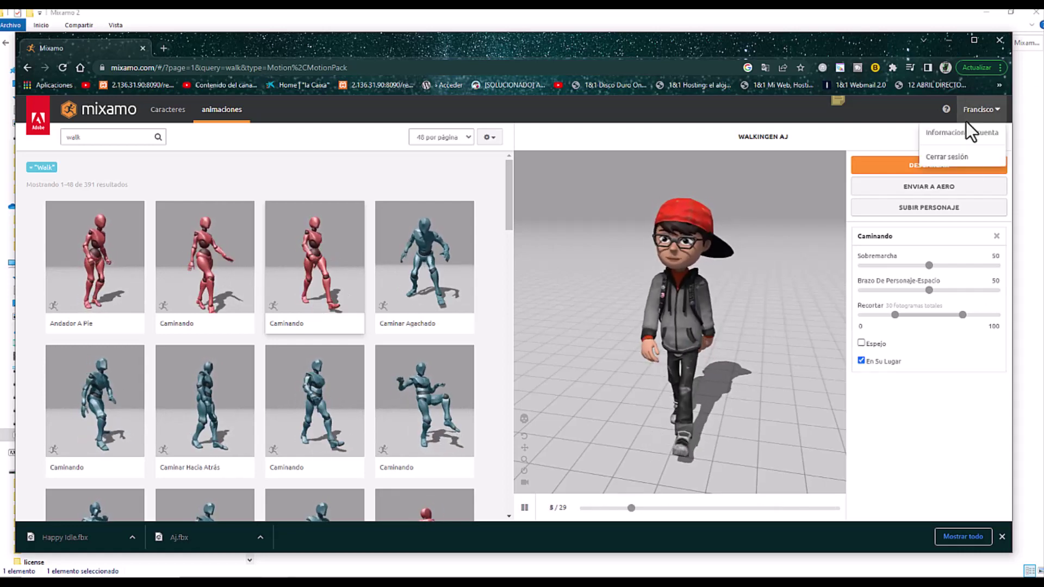
Download the Caminando walk with Sin Piel skin, saved as Walking.fbx in AJ.
{"action": "left_click", "coordinate": [907, 168]}
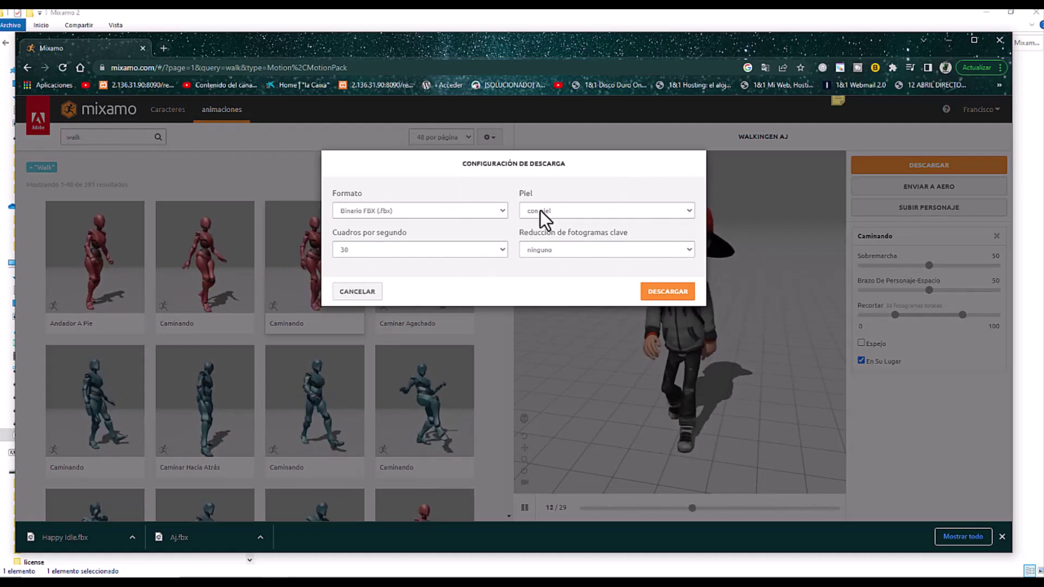
{"action": "left_click", "coordinate": [690, 211]}
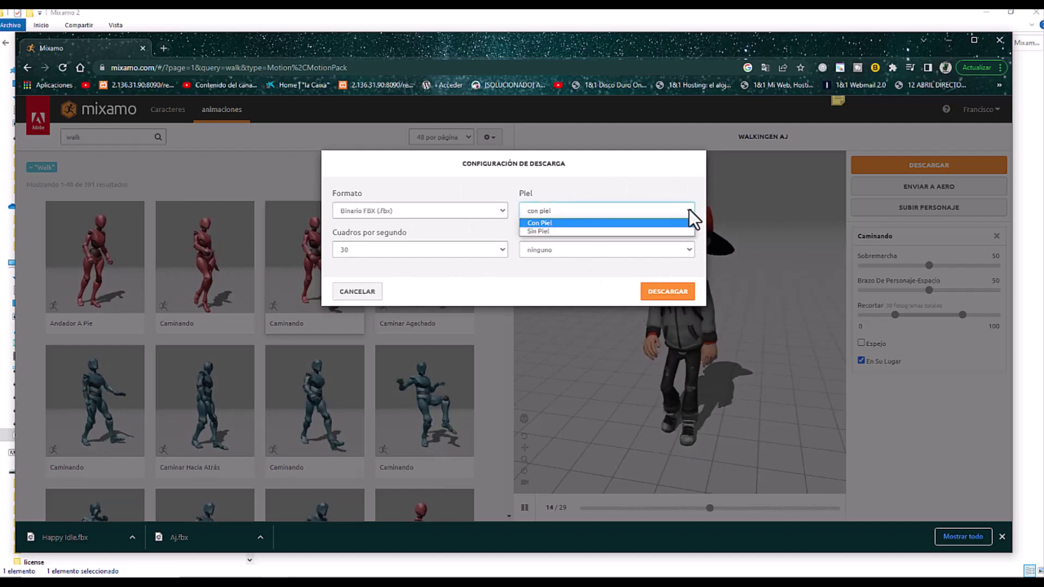
{"action": "left_click", "coordinate": [546, 231]}
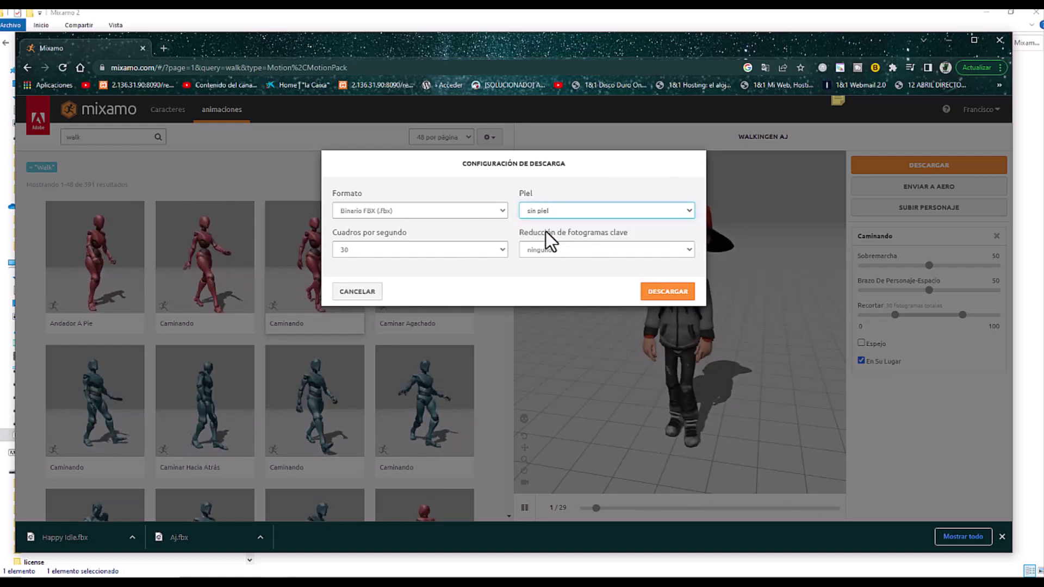
{"action": "left_click", "coordinate": [667, 292]}
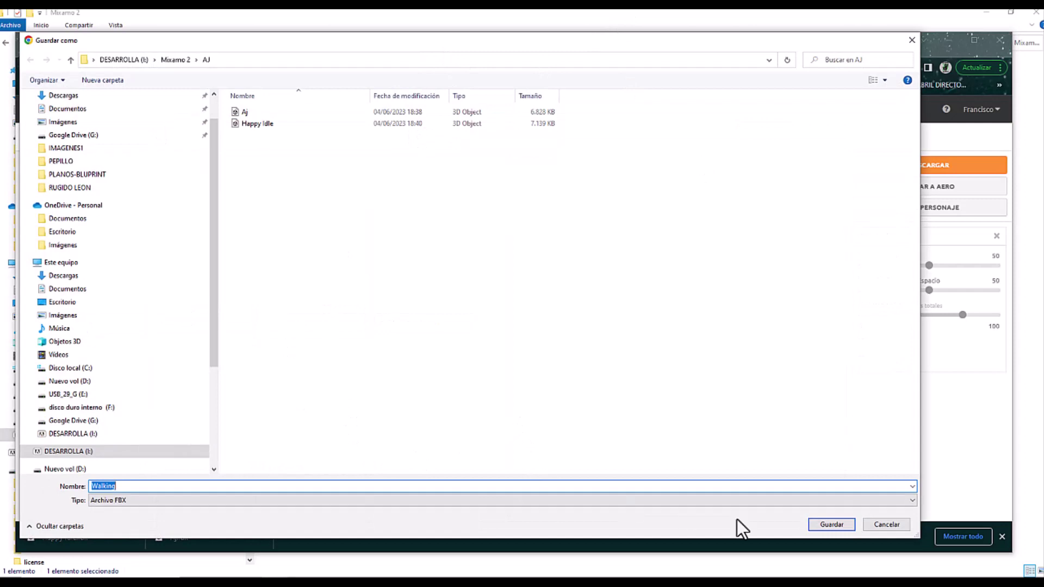
{"action": "left_click", "coordinate": [841, 525]}
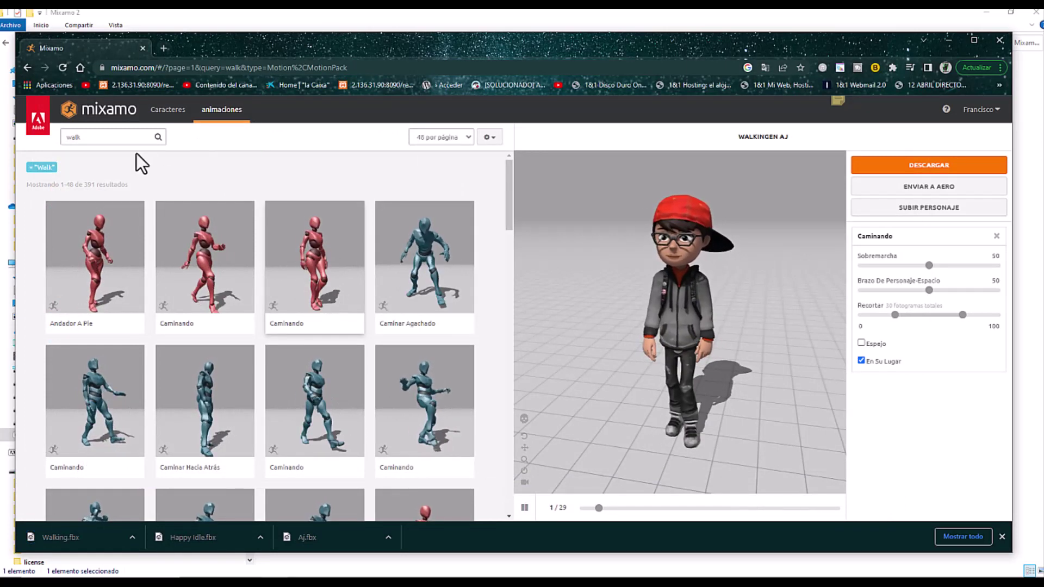
Search 'run' and scroll the results to locate the Correr running cards.
{"action": "double_click", "coordinate": [86, 136]}
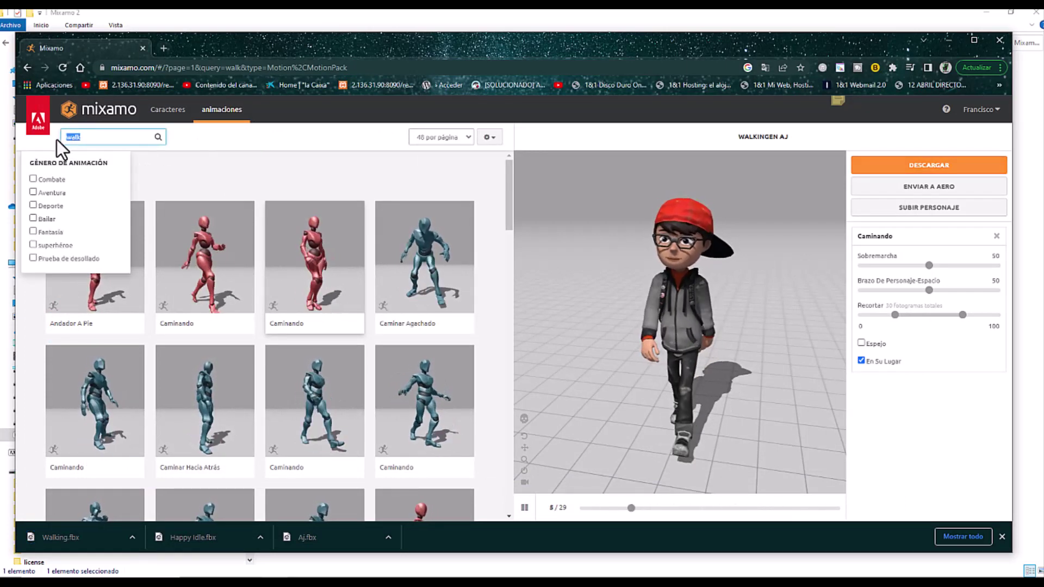
{"action": "type", "text": "run"}
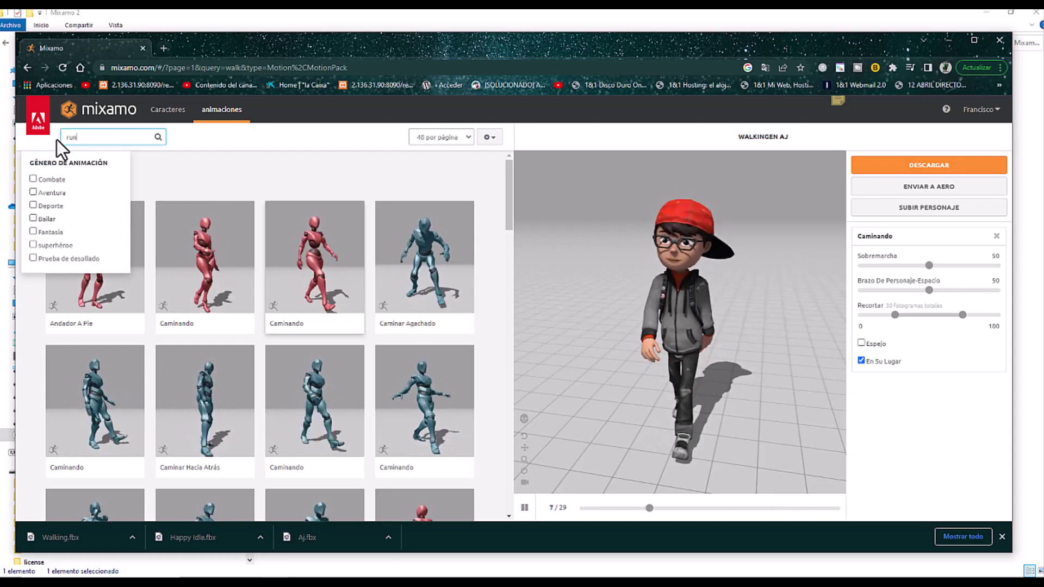
{"action": "key", "text": "Return"}
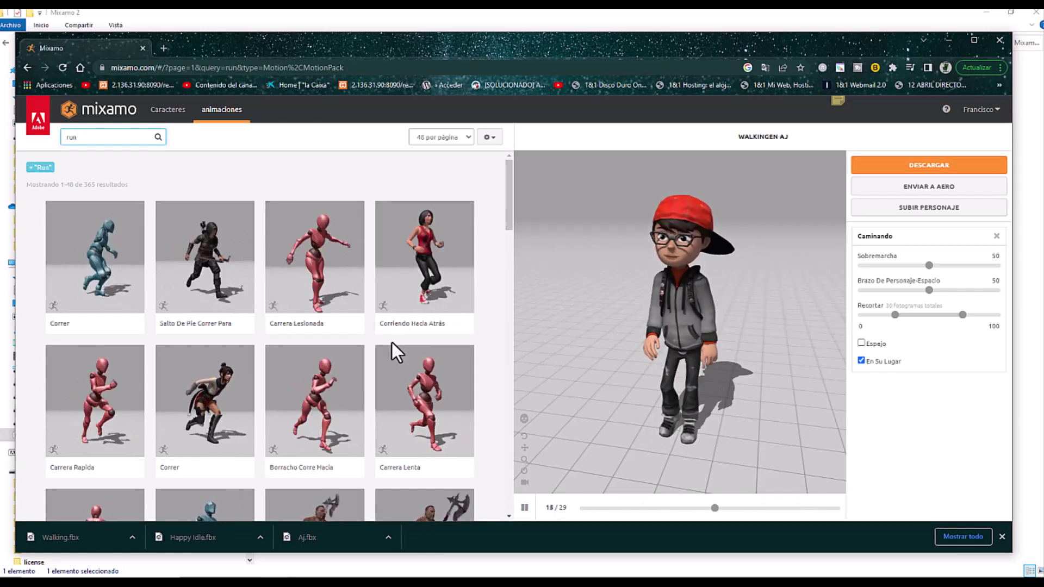
{"action": "scroll", "coordinate": [393, 343], "scroll_direction": "down", "scroll_amount": 2}
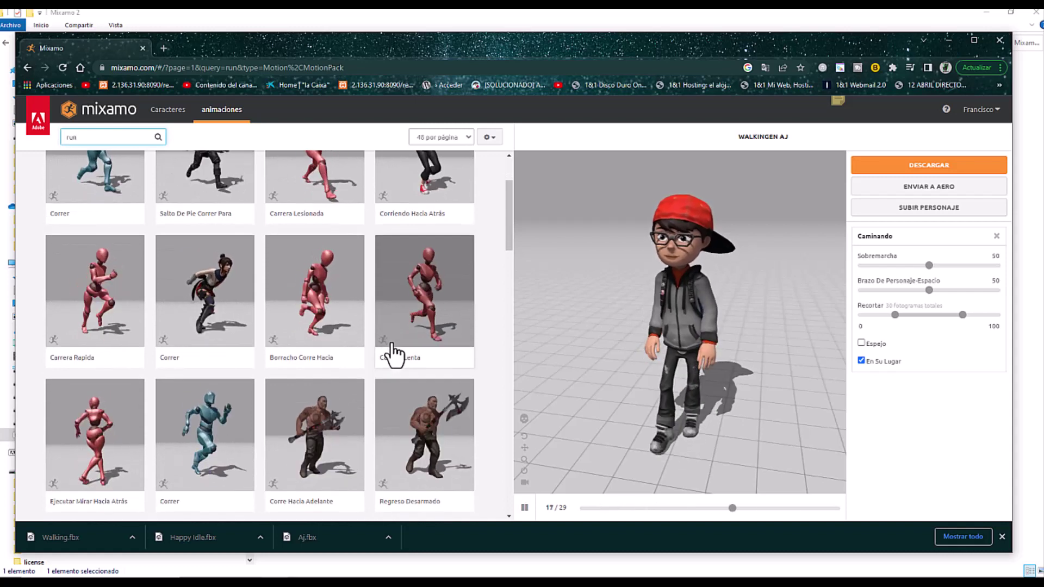
{"action": "scroll", "coordinate": [392, 355], "scroll_direction": "down", "scroll_amount": 1}
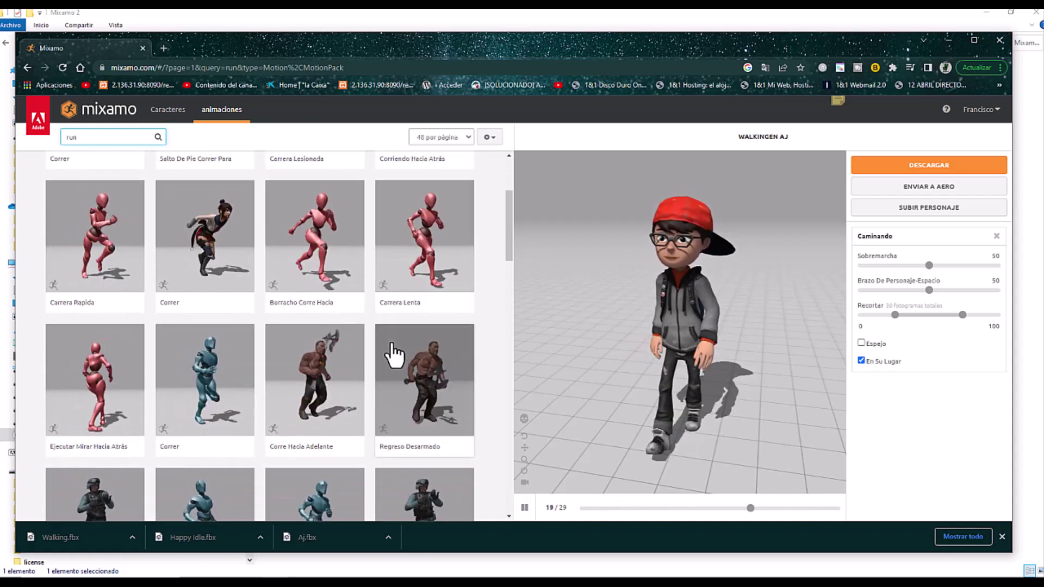
{"action": "scroll", "coordinate": [393, 355], "scroll_direction": "down", "scroll_amount": 2}
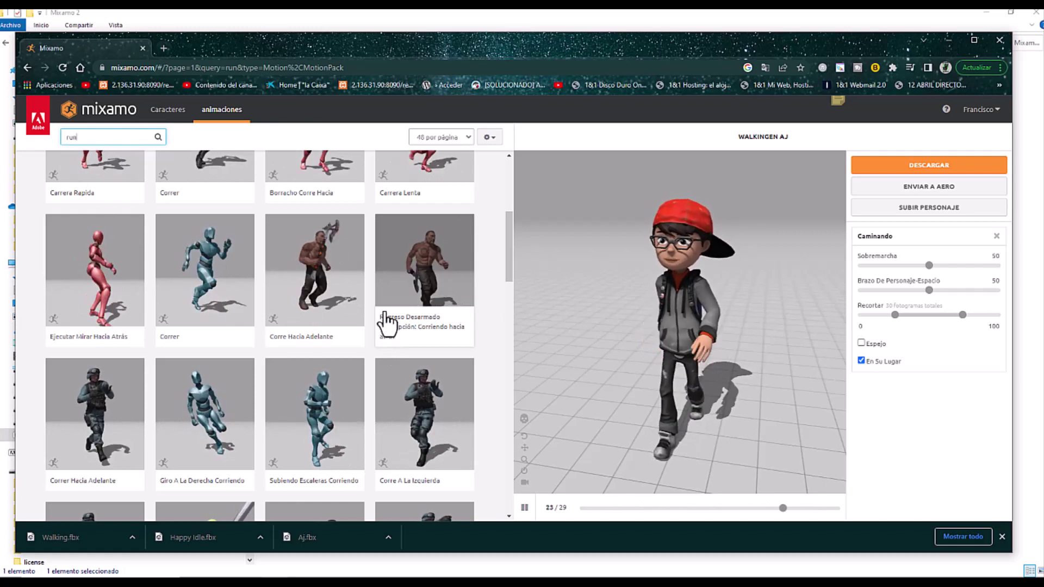
{"action": "scroll", "coordinate": [388, 325], "scroll_direction": "down", "scroll_amount": 5}
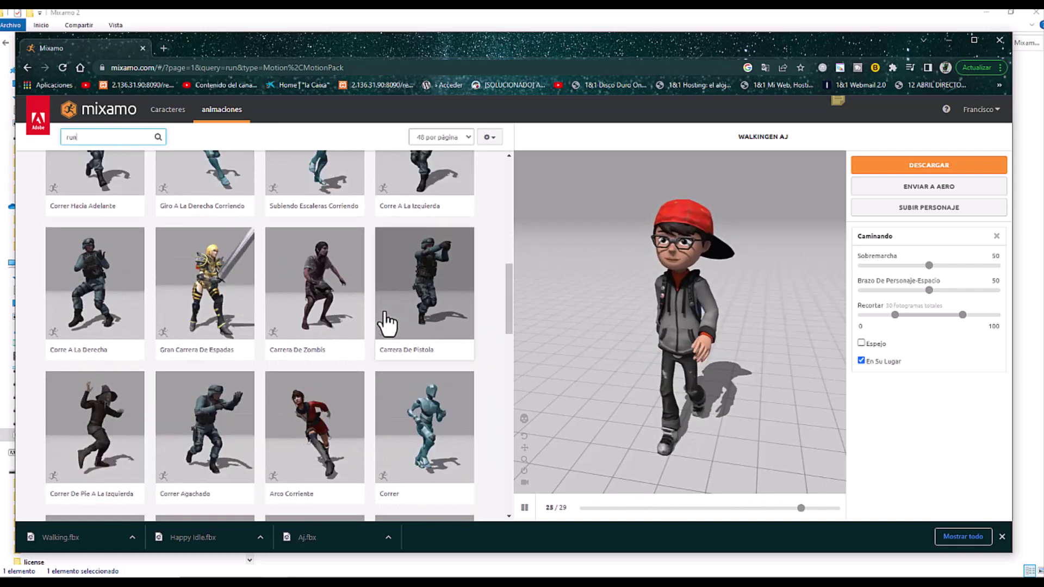
{"action": "scroll", "coordinate": [388, 325], "scroll_direction": "up", "scroll_amount": 5}
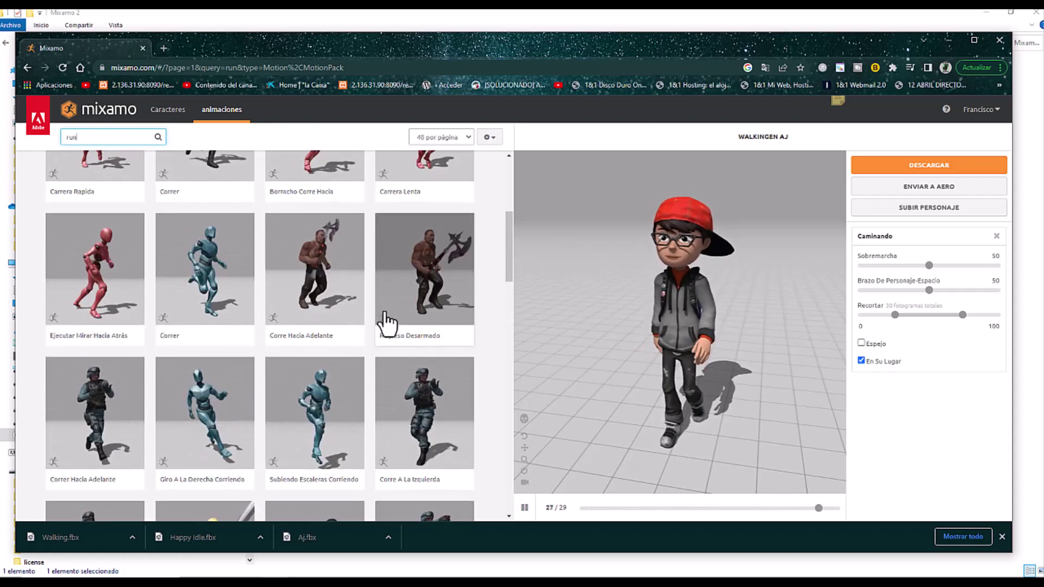
{"action": "scroll", "coordinate": [387, 325], "scroll_direction": "down", "scroll_amount": 5}
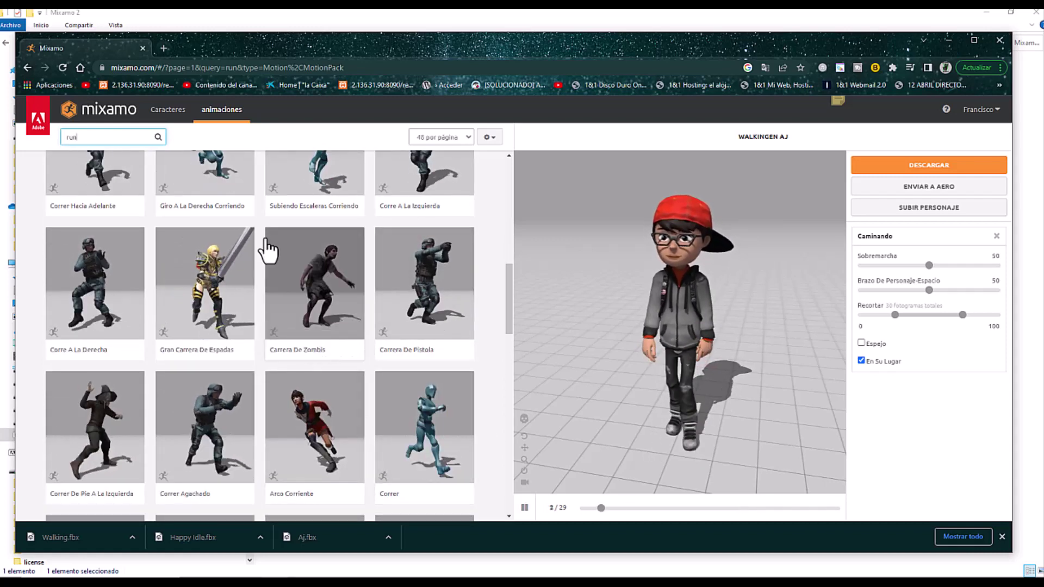
{"action": "scroll", "coordinate": [266, 235], "scroll_direction": "up", "scroll_amount": 3}
{"action": "scroll", "coordinate": [269, 248], "scroll_direction": "down", "scroll_amount": 3}
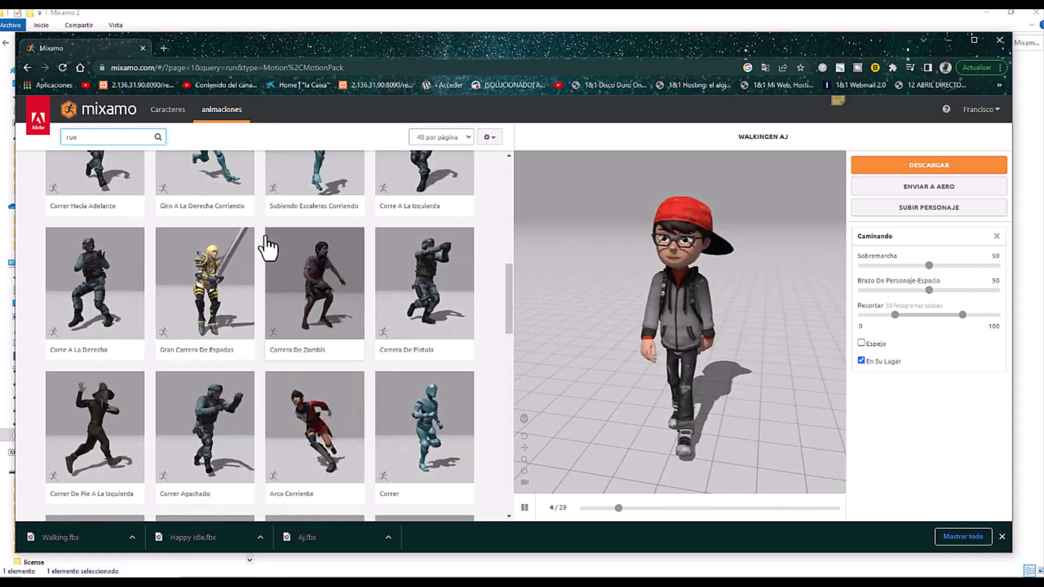
{"action": "scroll", "coordinate": [268, 244], "scroll_direction": "up", "scroll_amount": 5}
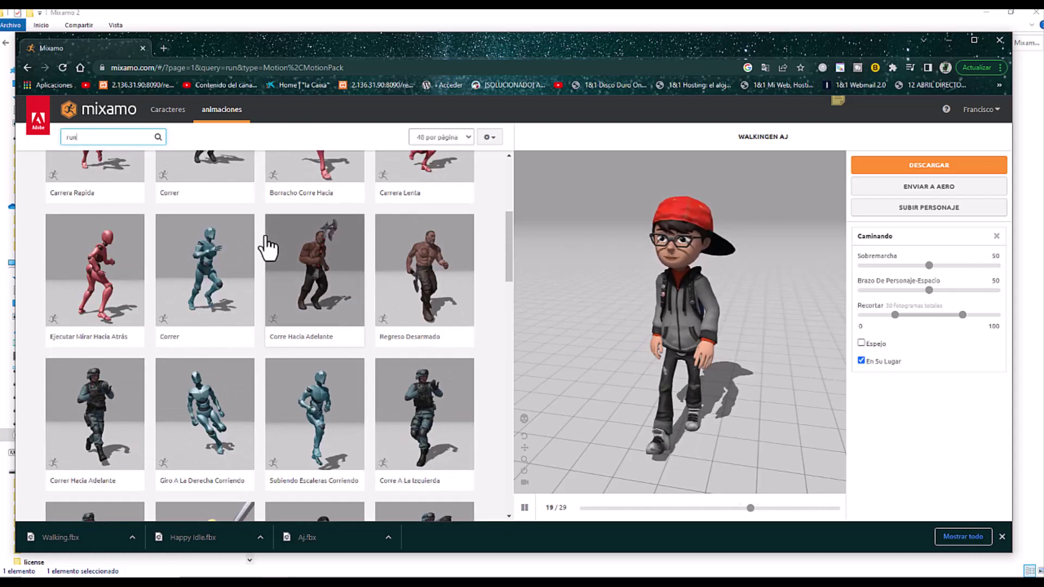
Load a Correr run on AJ in place, then switch to another Correr variant with En Su Lugar.
{"action": "left_click", "coordinate": [208, 268]}
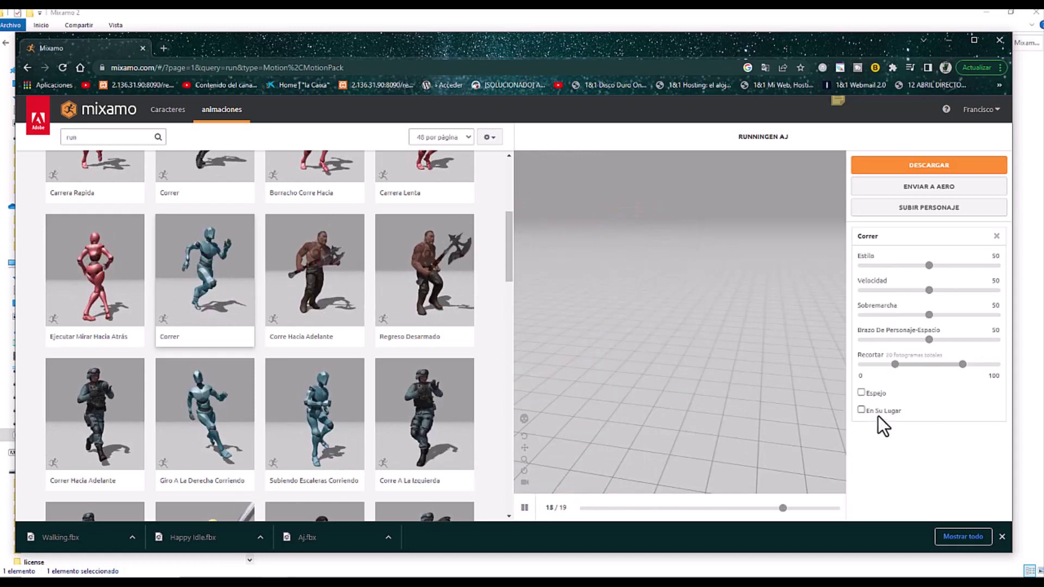
{"action": "left_click", "coordinate": [862, 410]}
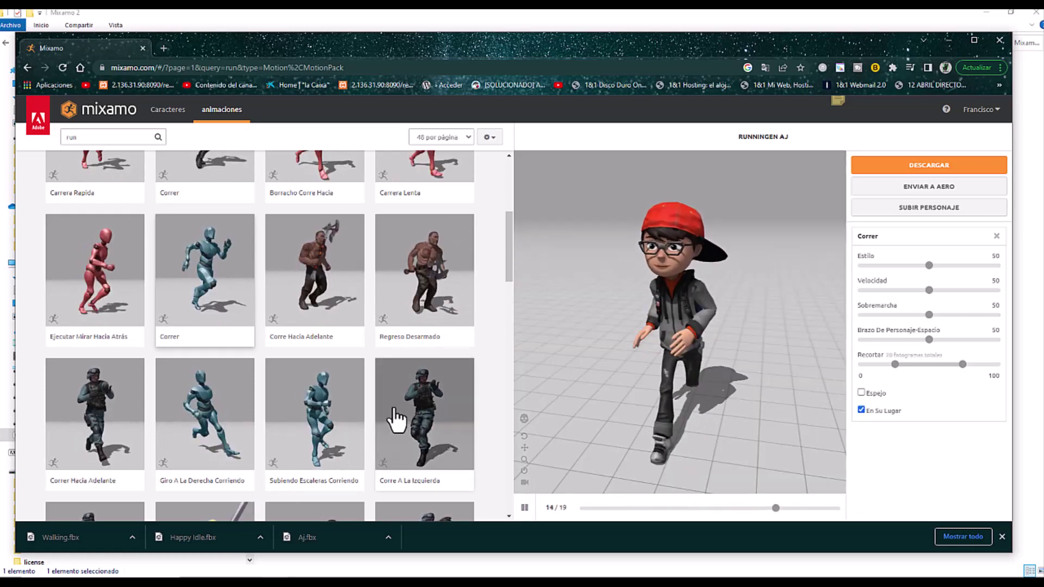
{"action": "scroll", "coordinate": [417, 394], "scroll_direction": "down", "scroll_amount": 3}
{"action": "scroll", "coordinate": [417, 400], "scroll_direction": "down", "scroll_amount": 5}
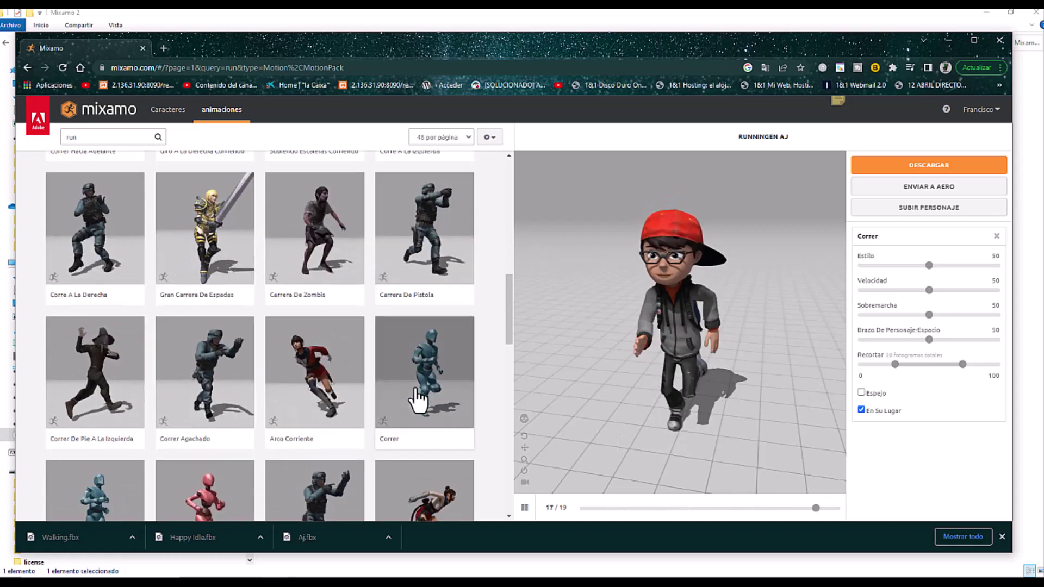
{"action": "scroll", "coordinate": [419, 397], "scroll_direction": "down", "scroll_amount": 1}
{"action": "scroll", "coordinate": [414, 326], "scroll_direction": "up", "scroll_amount": 1}
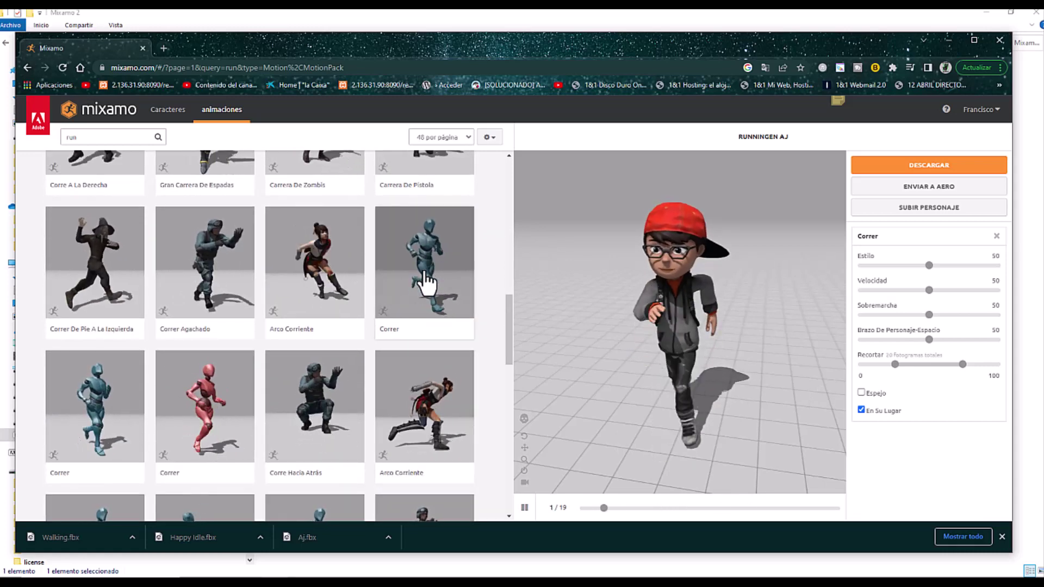
{"action": "left_click", "coordinate": [427, 283]}
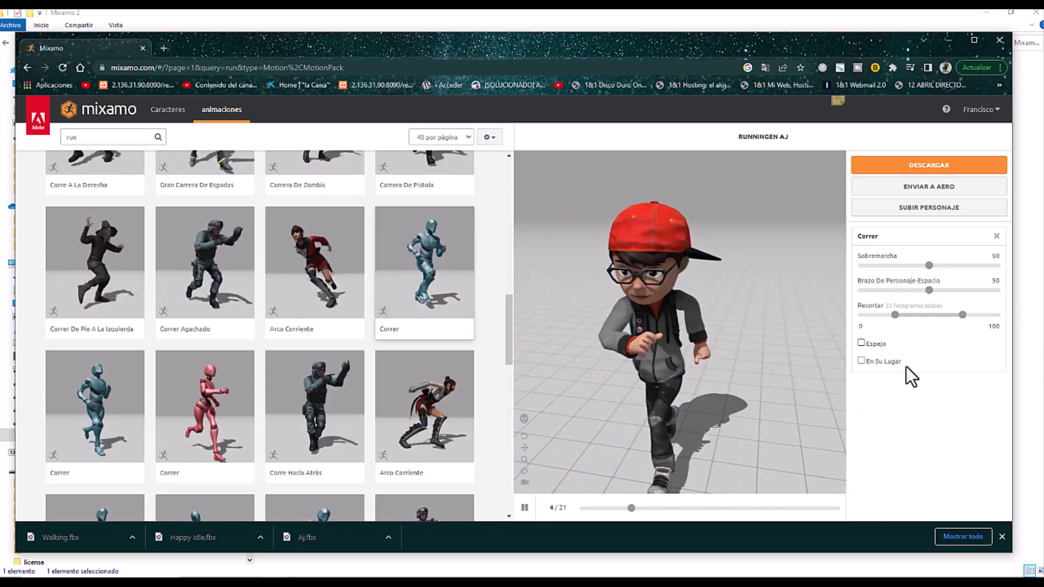
{"action": "left_click", "coordinate": [862, 361]}
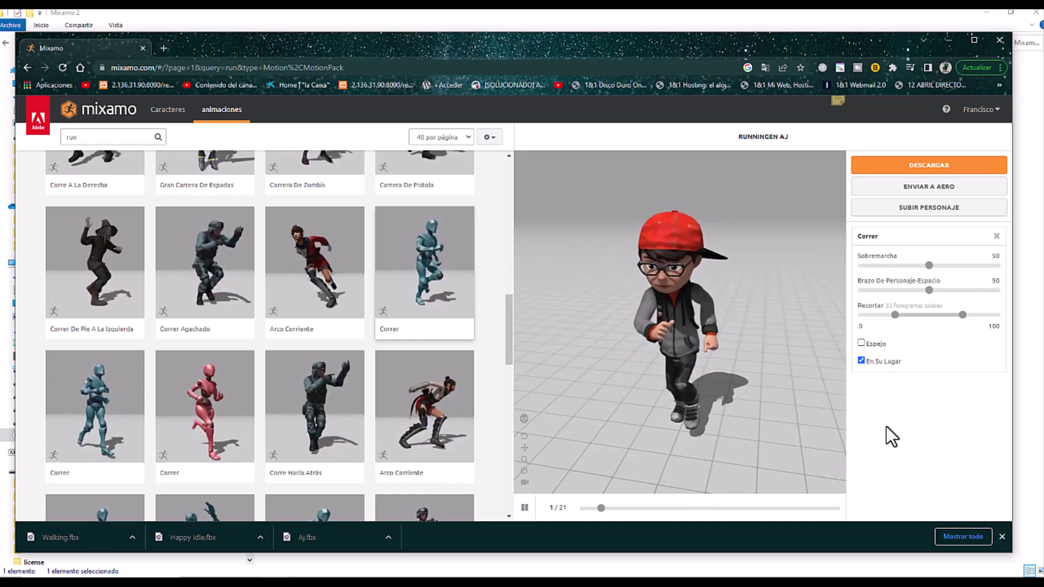
Download the in-place Correr run as FBX without skin, saved as Running.fbx in AJ.
{"action": "left_click", "coordinate": [947, 110]}
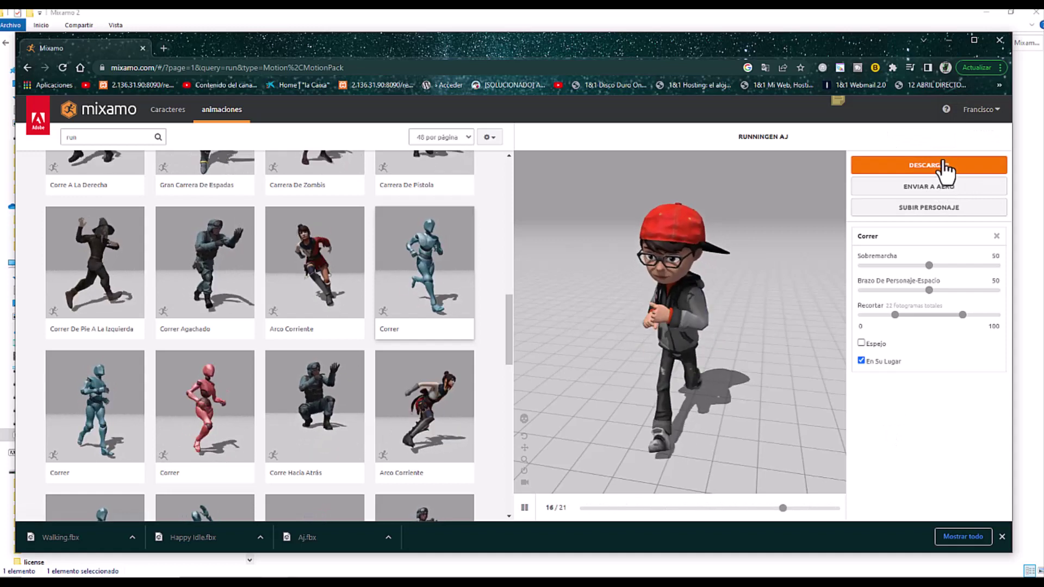
{"action": "left_click", "coordinate": [943, 165]}
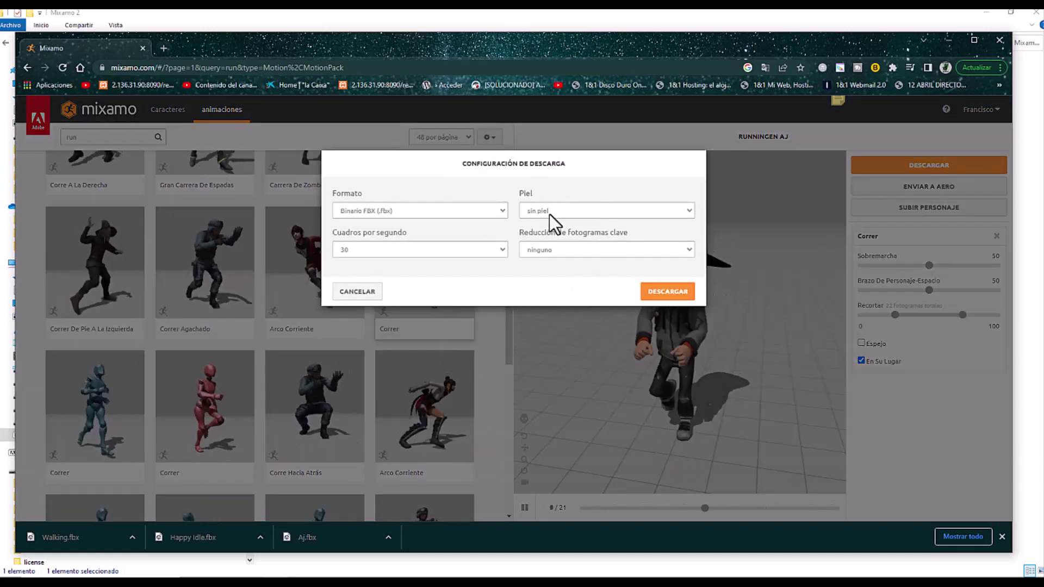
{"action": "left_click", "coordinate": [670, 294]}
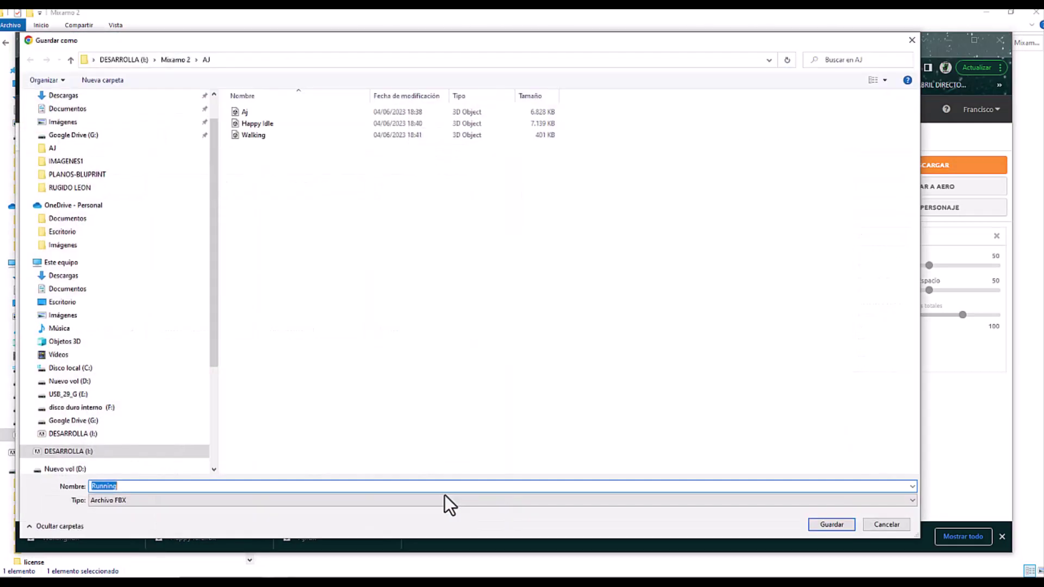
{"action": "left_click", "coordinate": [832, 524]}
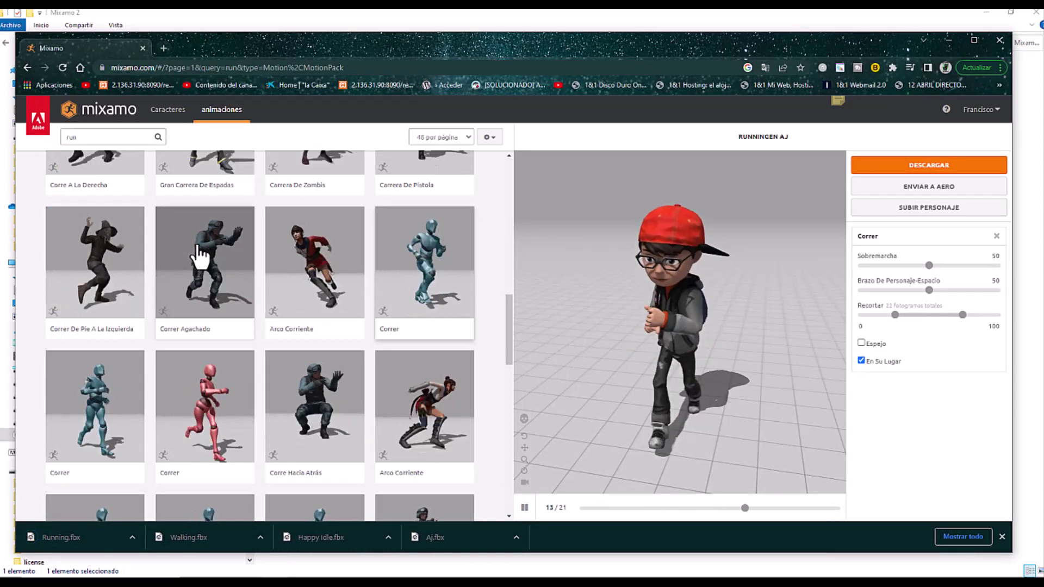
Search Mixamo for 'sentado', which finds nothing, and bring Google Translate over Mixamo.
{"action": "scroll", "coordinate": [200, 256], "scroll_direction": "up", "scroll_amount": 3}
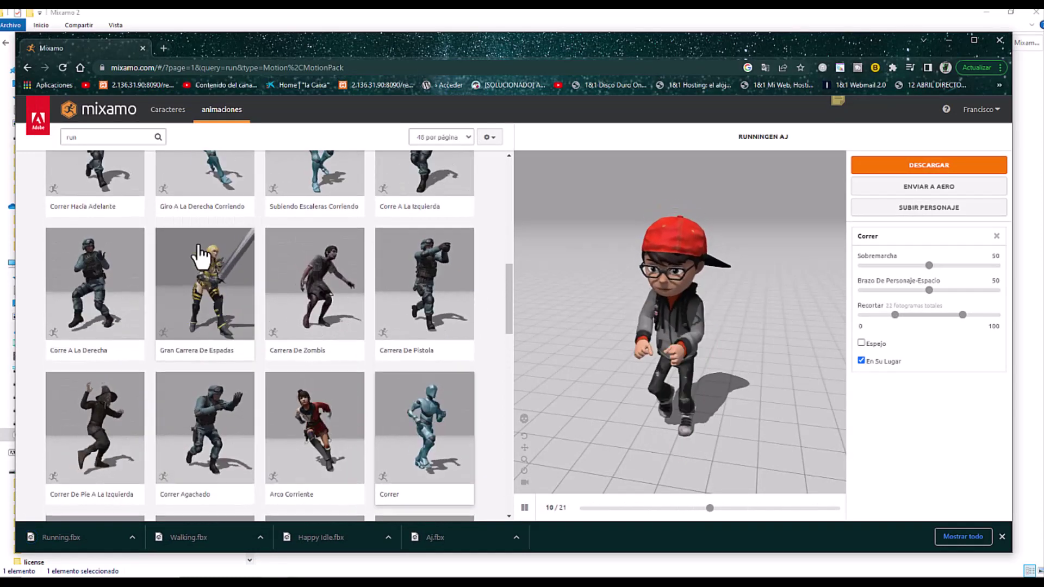
{"action": "scroll", "coordinate": [200, 256], "scroll_direction": "up", "scroll_amount": 5}
{"action": "scroll", "coordinate": [200, 255], "scroll_direction": "up", "scroll_amount": 3}
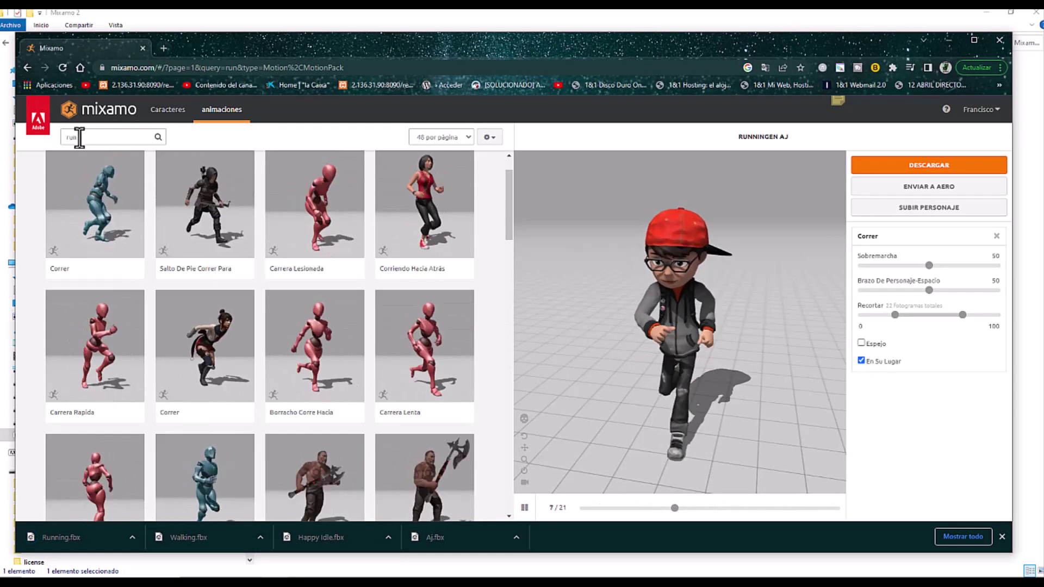
{"action": "left_click_drag", "start_coordinate": [79, 137], "coordinate": [66, 137]}
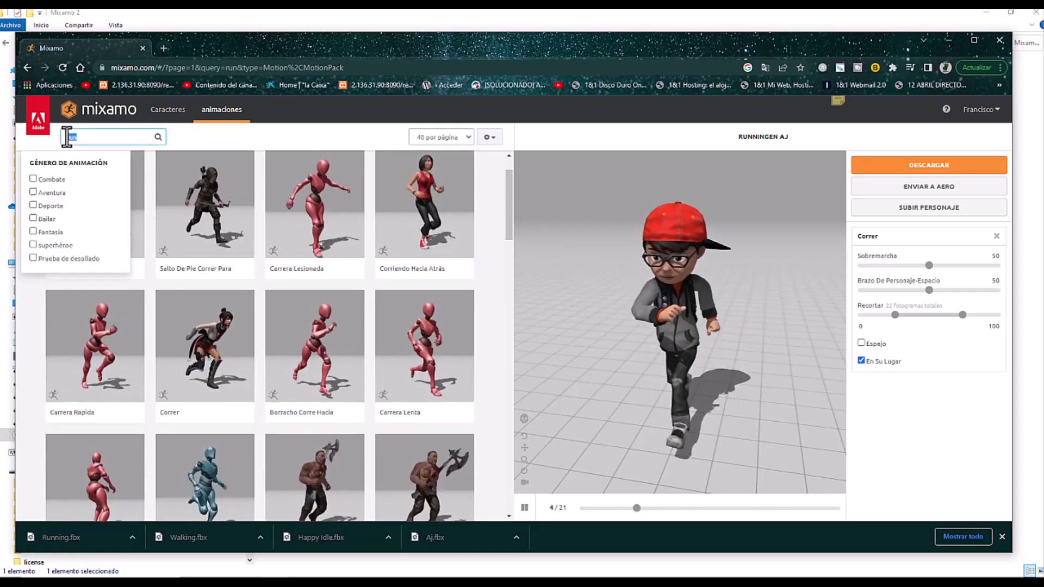
{"action": "type", "text": "eri"}
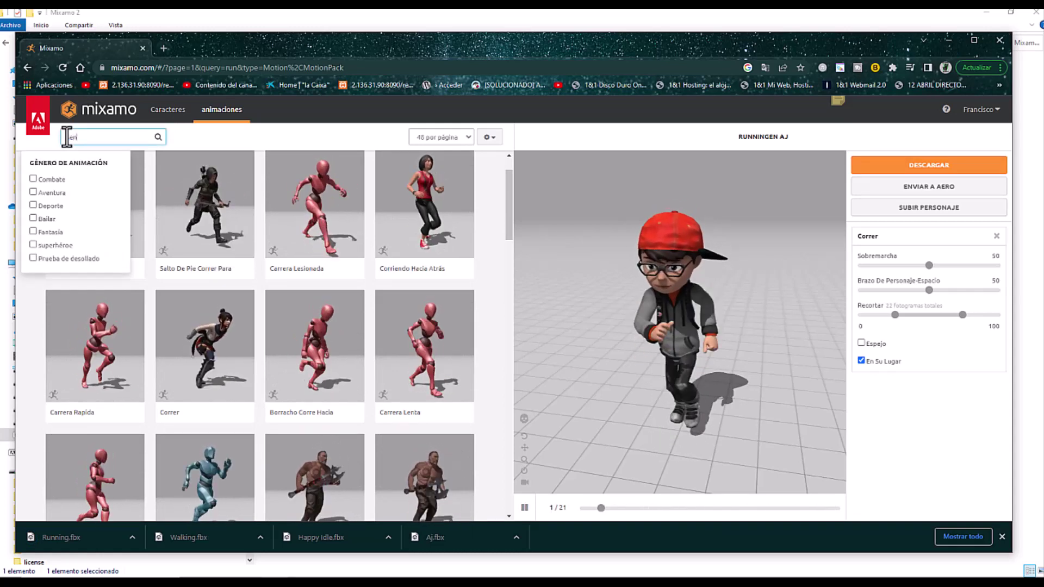
{"action": "type", "text": "tado"}
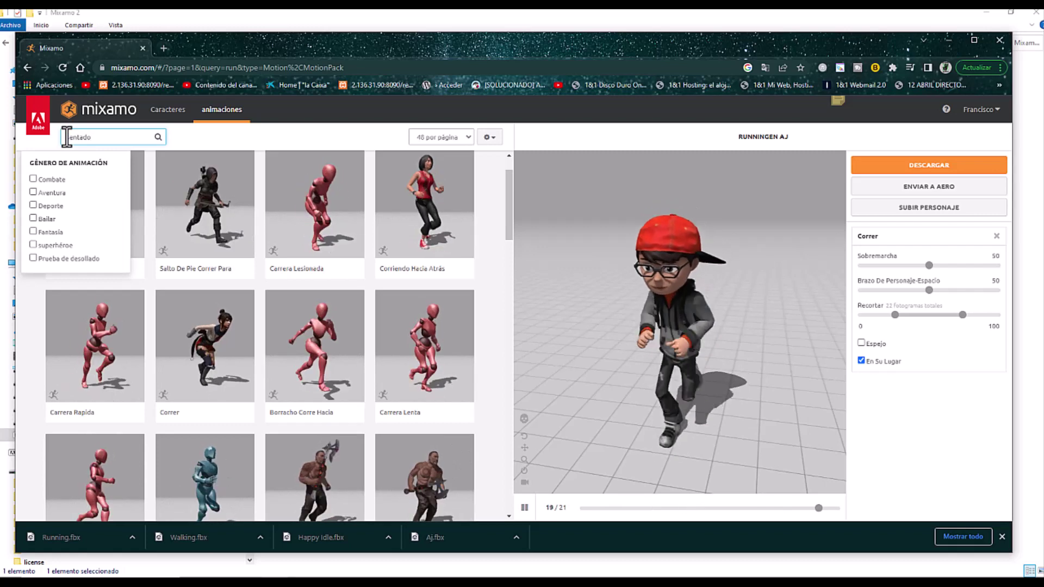
{"action": "key", "text": "Return"}
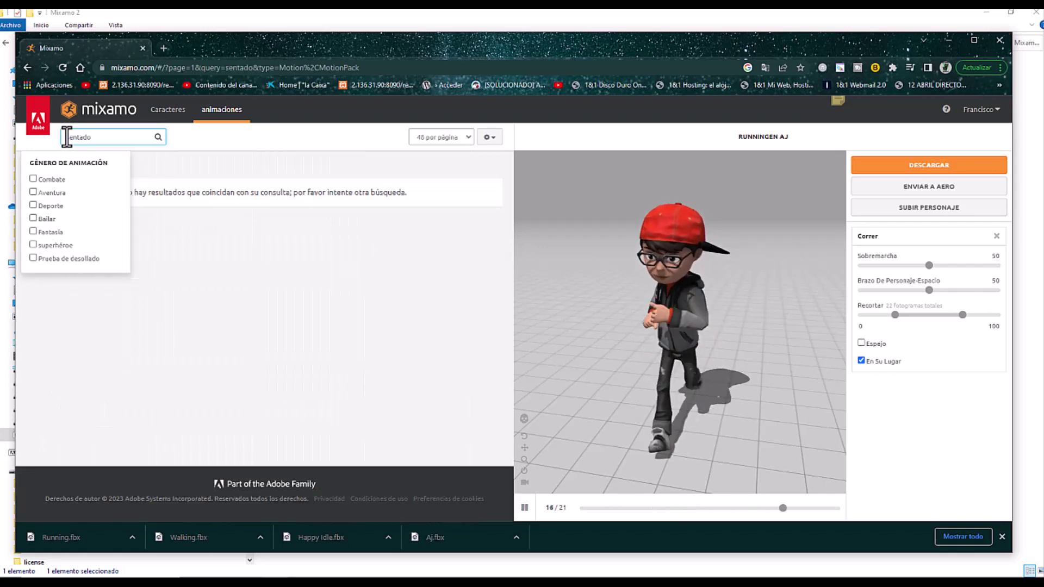
{"action": "left_click", "coordinate": [152, 195]}
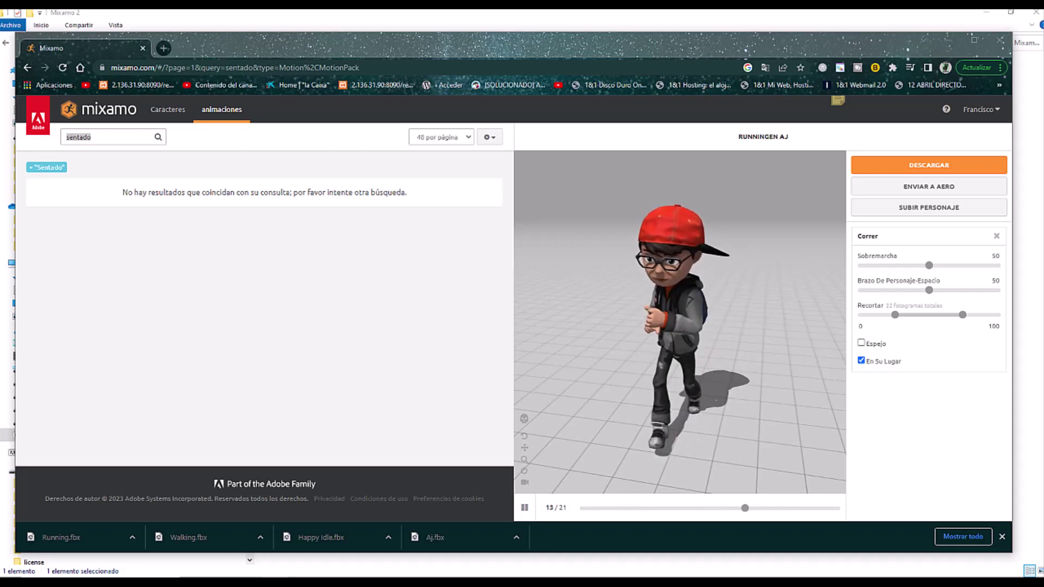
{"action": "mouse_move", "coordinate": [305, 240]}
{"action": "left_mouse_down"}
{"action": "mouse_move", "coordinate": [736, 117]}
{"action": "mouse_move", "coordinate": [735, 100]}
{"action": "left_mouse_up"}
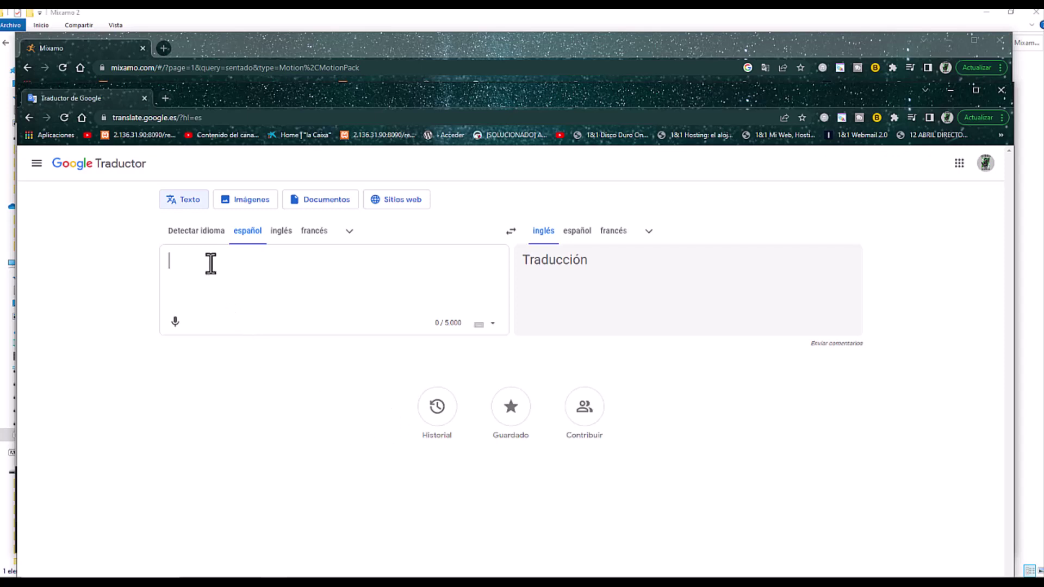
Translate 'sentado' to 'sitting', copy the word, and move the translator off screen.
{"action": "type", "text": "sentad"}
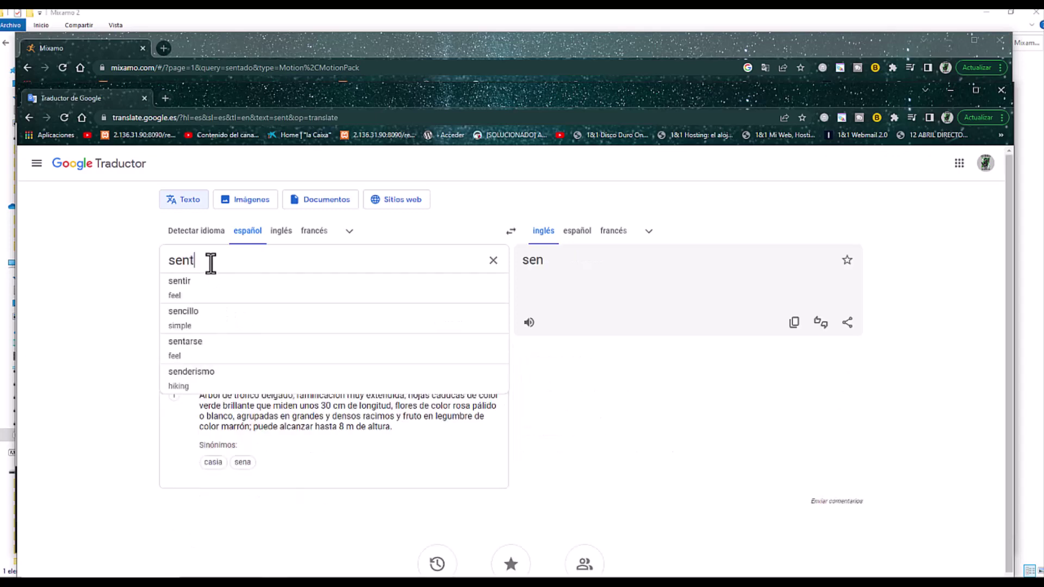
{"action": "type", "text": "o"}
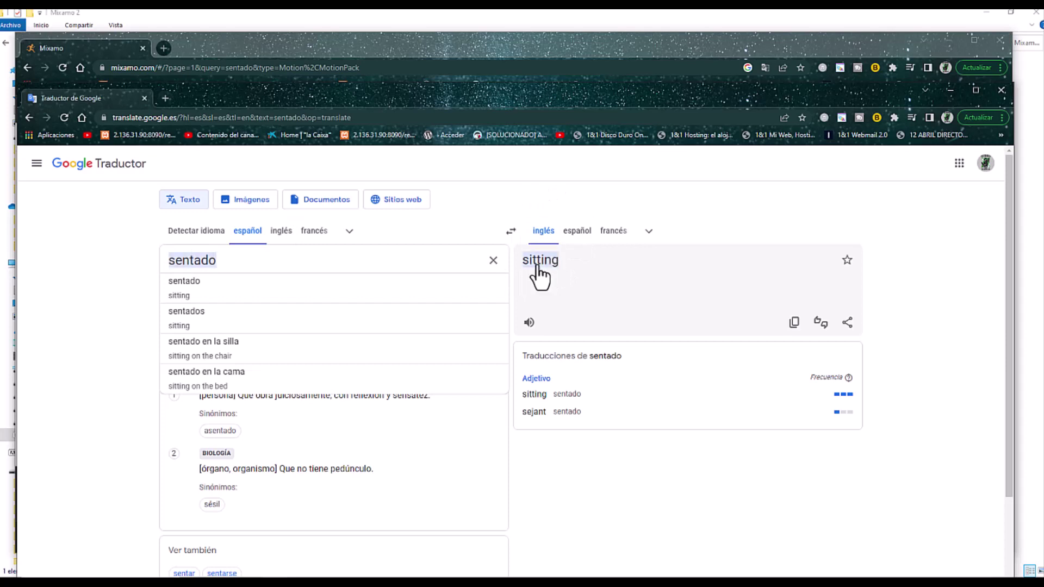
{"action": "left_click_drag", "start_coordinate": [563, 262], "coordinate": [524, 262]}
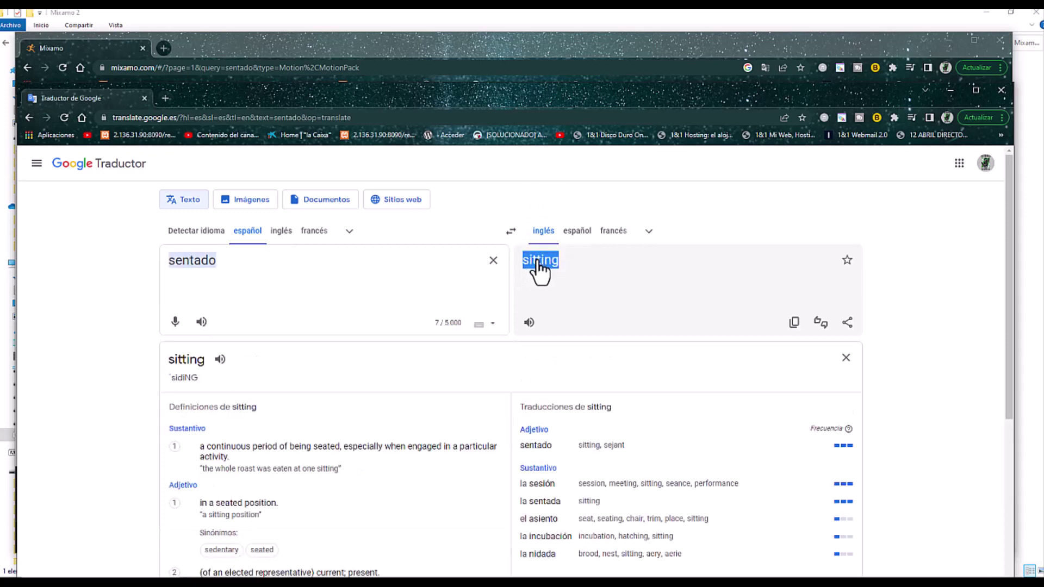
{"action": "right_click", "coordinate": [540, 269]}
{"action": "left_click", "coordinate": [574, 268]}
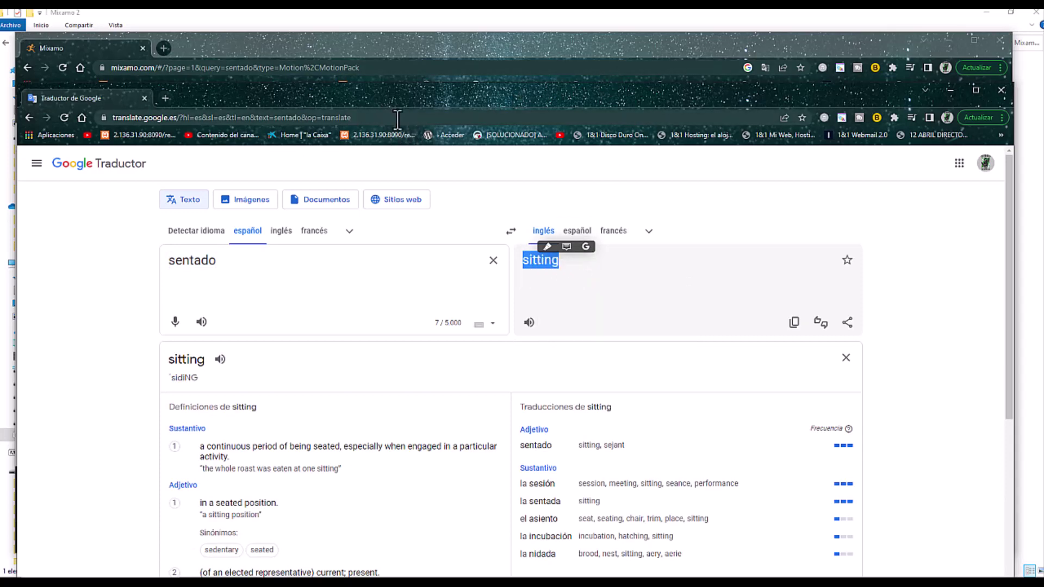
{"action": "left_click_drag", "start_coordinate": [125, 94], "coordinate": [0, 122]}
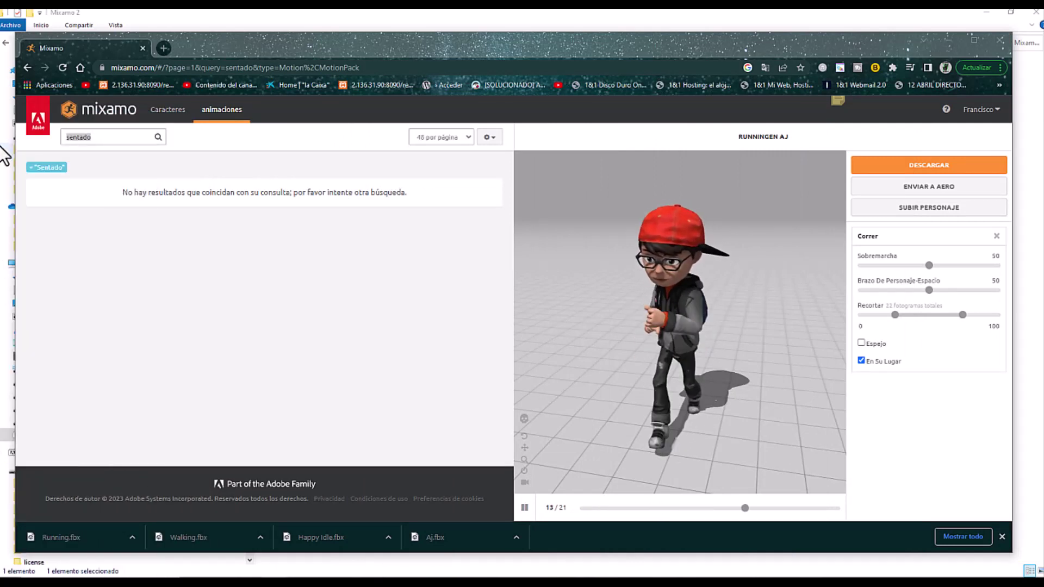
Replace the Mixamo animation search term 'sentado' with 'sitting'.
{"action": "double_click", "coordinate": [98, 138]}
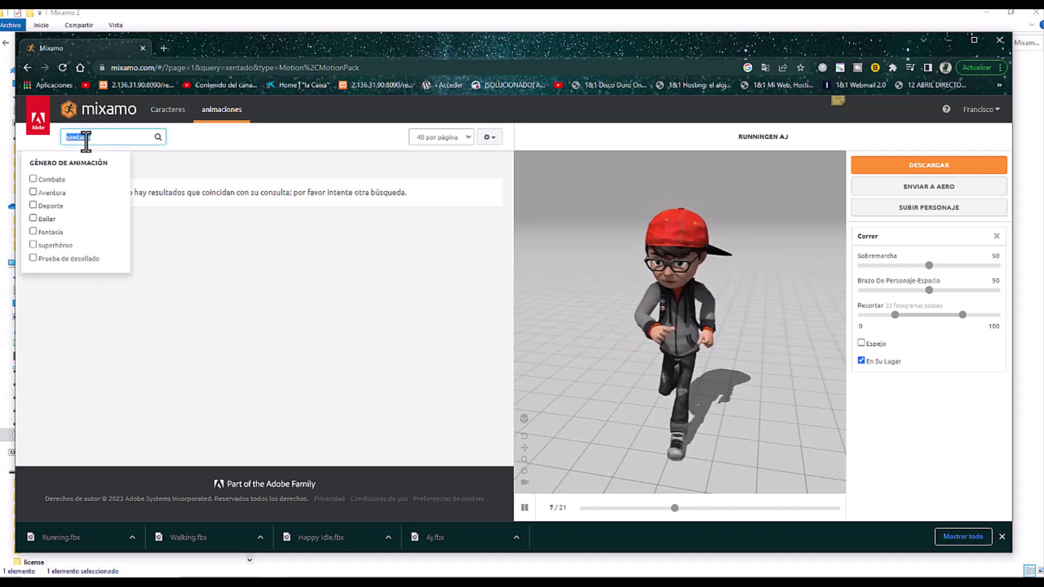
{"action": "key", "text": "BackSpace"}
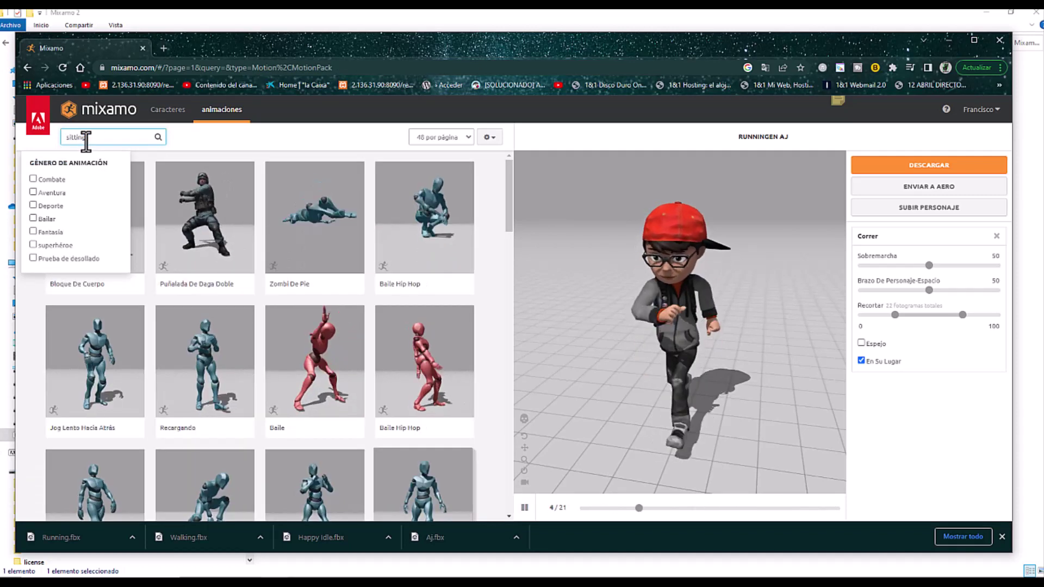
{"action": "type", "text": "sitting"}
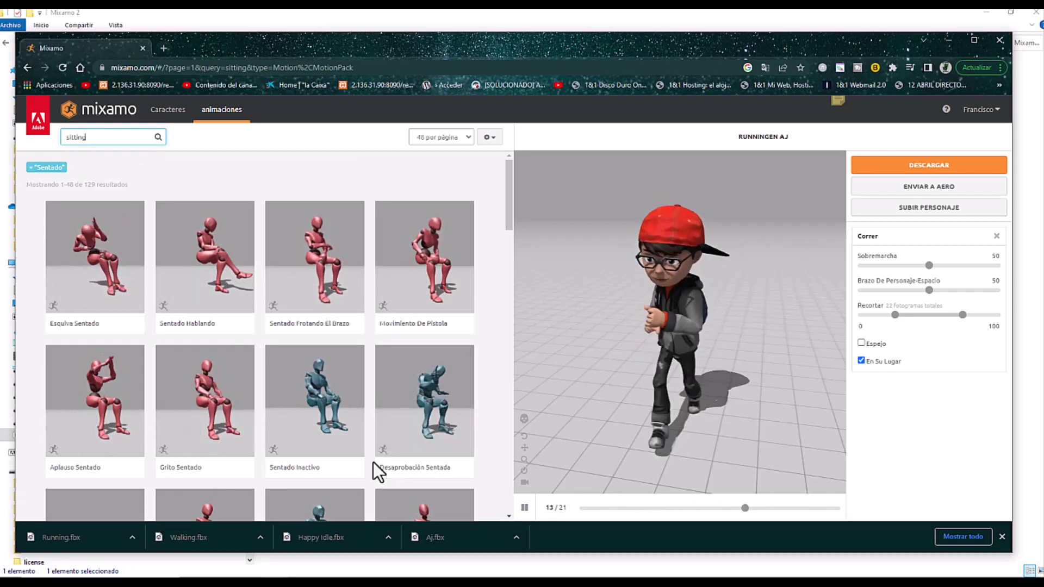
Scroll the sitting results down to the Sentado Inactivo thumbnails.
{"action": "scroll", "coordinate": [373, 462], "scroll_direction": "down", "scroll_amount": 2}
{"action": "scroll", "coordinate": [373, 462], "scroll_direction": "down", "scroll_amount": 1}
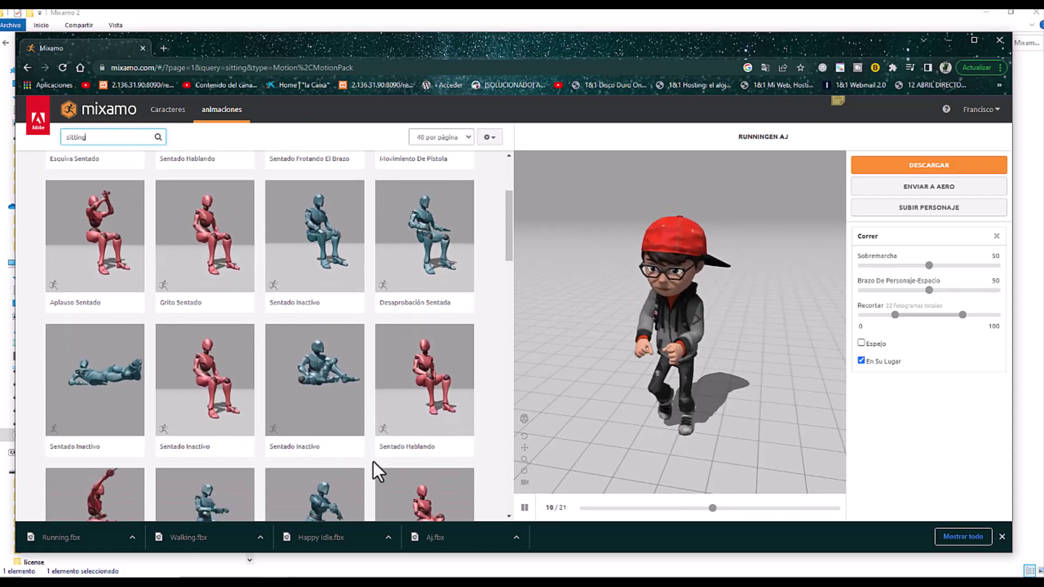
{"action": "scroll", "coordinate": [373, 461], "scroll_direction": "down", "scroll_amount": 1}
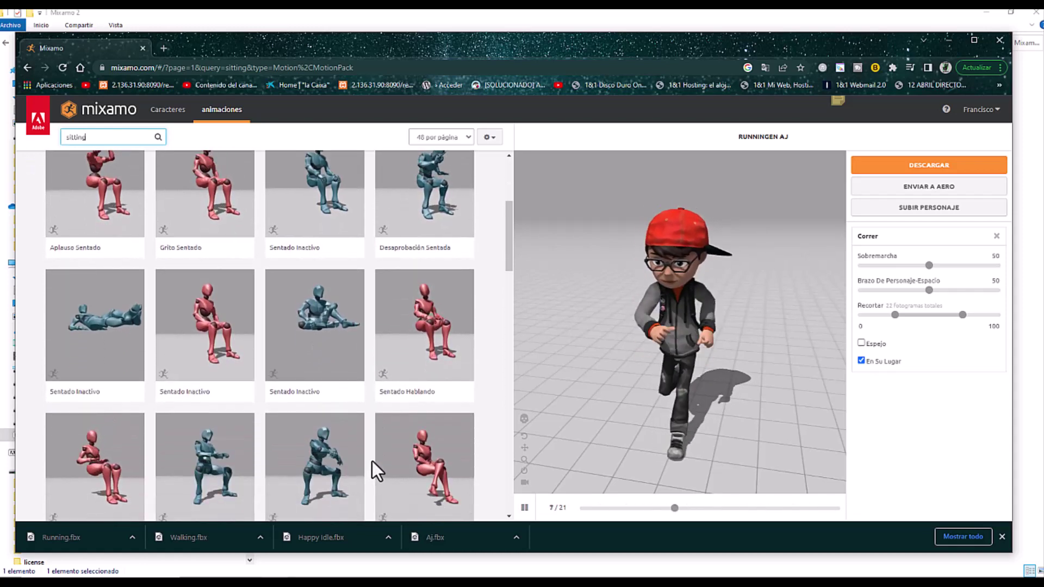
{"action": "scroll", "coordinate": [372, 461], "scroll_direction": "up", "scroll_amount": 2}
{"action": "scroll", "coordinate": [372, 462], "scroll_direction": "up", "scroll_amount": 2}
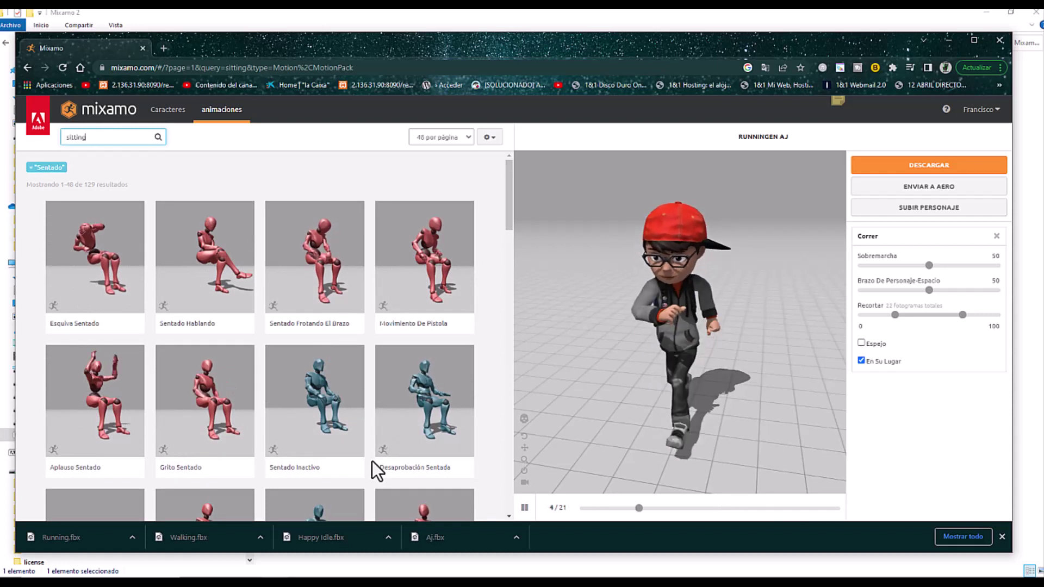
{"action": "mouse_move", "coordinate": [375, 467]}
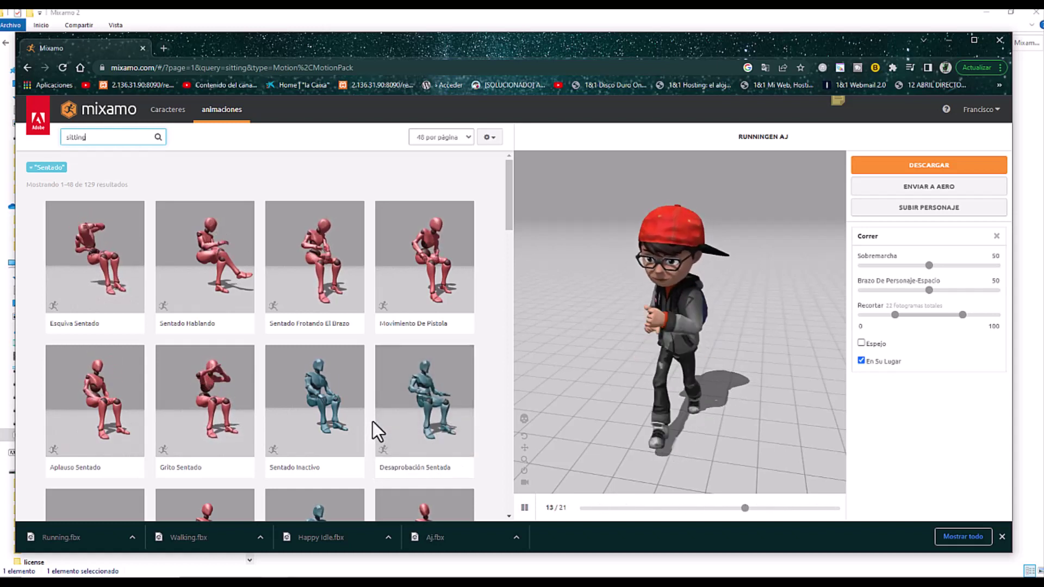
{"action": "scroll", "coordinate": [368, 316], "scroll_direction": "down", "scroll_amount": 1}
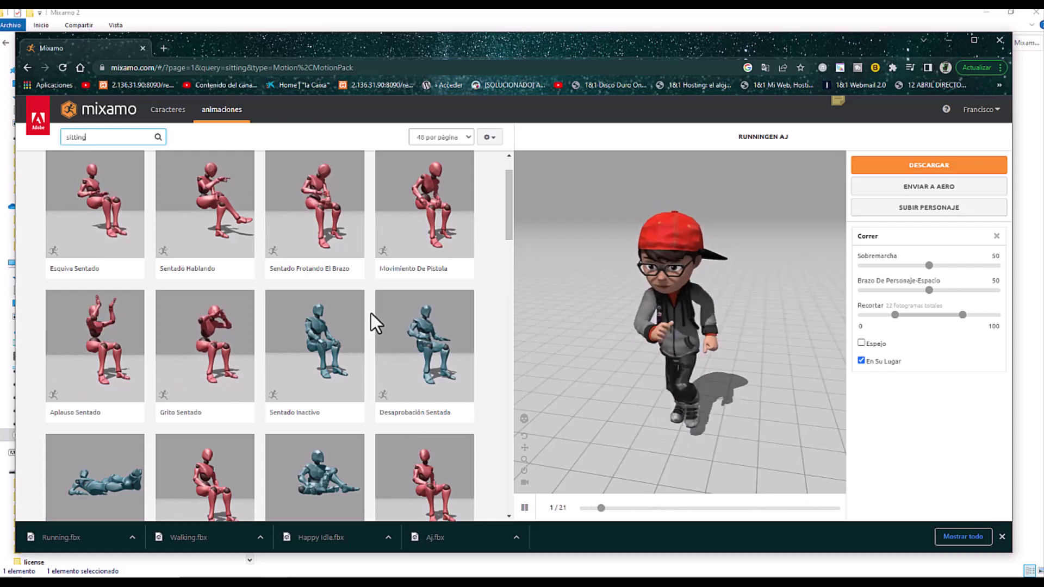
{"action": "scroll", "coordinate": [371, 313], "scroll_direction": "down", "scroll_amount": 4}
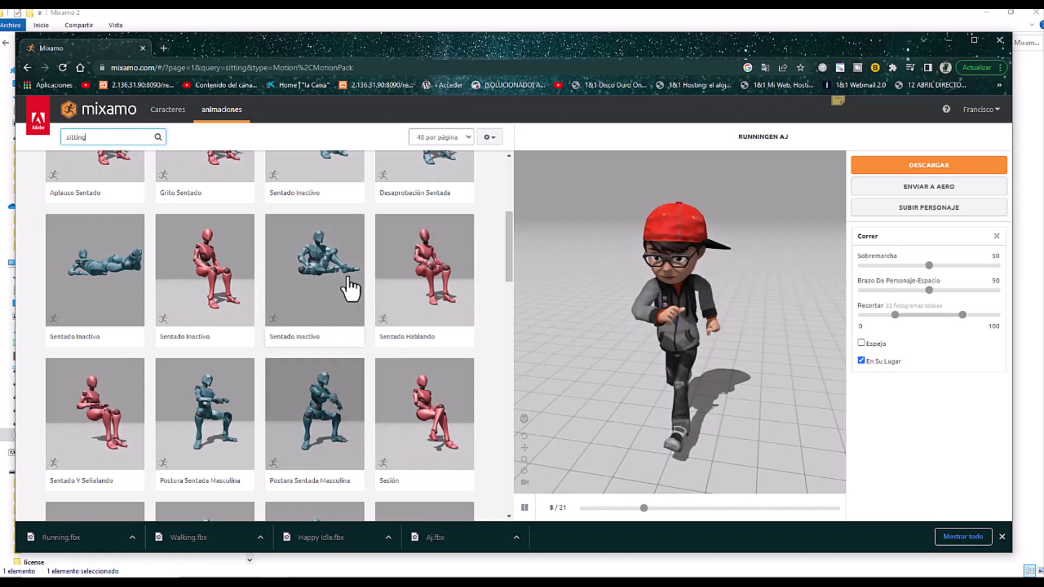
Apply Sentado Inactivo to AJ, then browse the remaining sitting animations.
{"action": "left_click", "coordinate": [316, 272]}
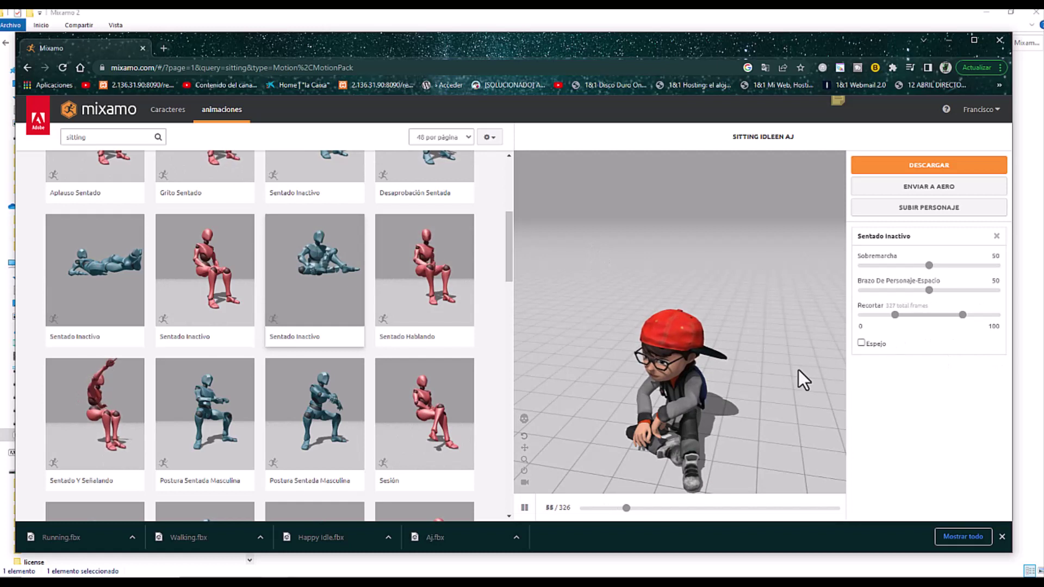
{"action": "scroll", "coordinate": [742, 357], "scroll_direction": "down", "scroll_amount": 3}
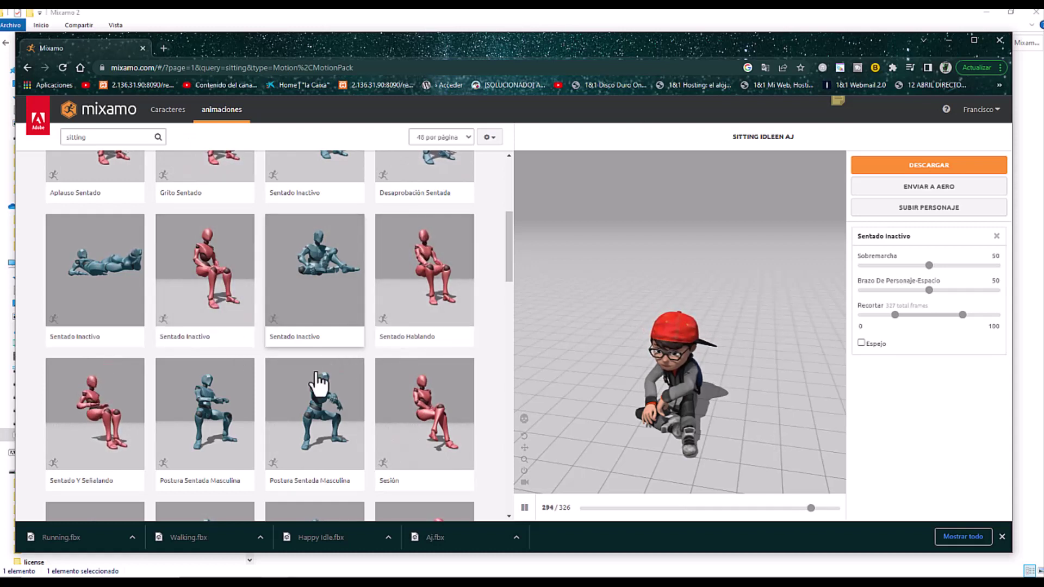
{"action": "scroll", "coordinate": [318, 384], "scroll_direction": "down", "scroll_amount": 4}
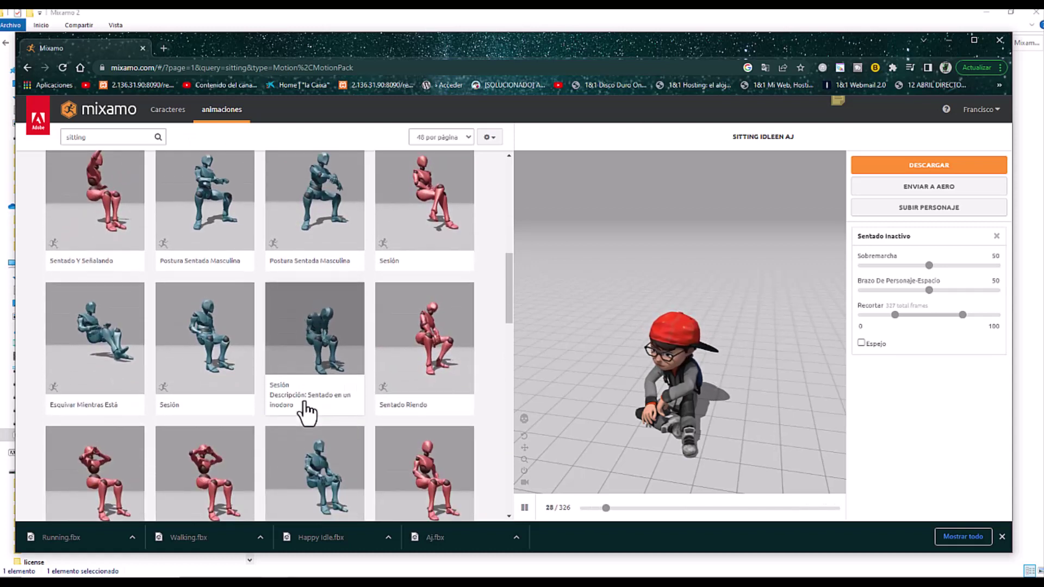
{"action": "scroll", "coordinate": [307, 414], "scroll_direction": "down", "scroll_amount": 5}
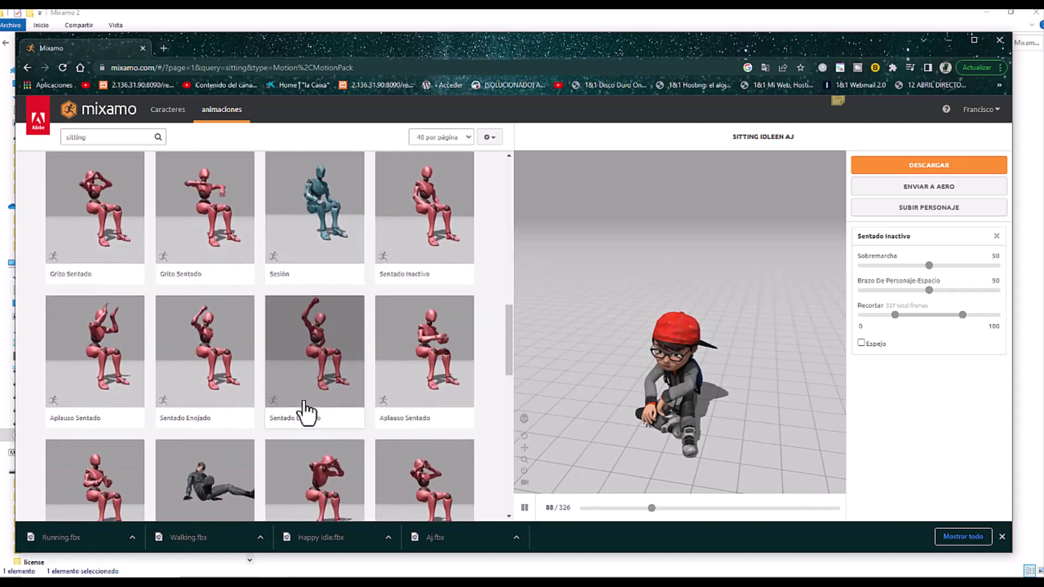
{"action": "scroll", "coordinate": [318, 402], "scroll_direction": "down", "scroll_amount": 3}
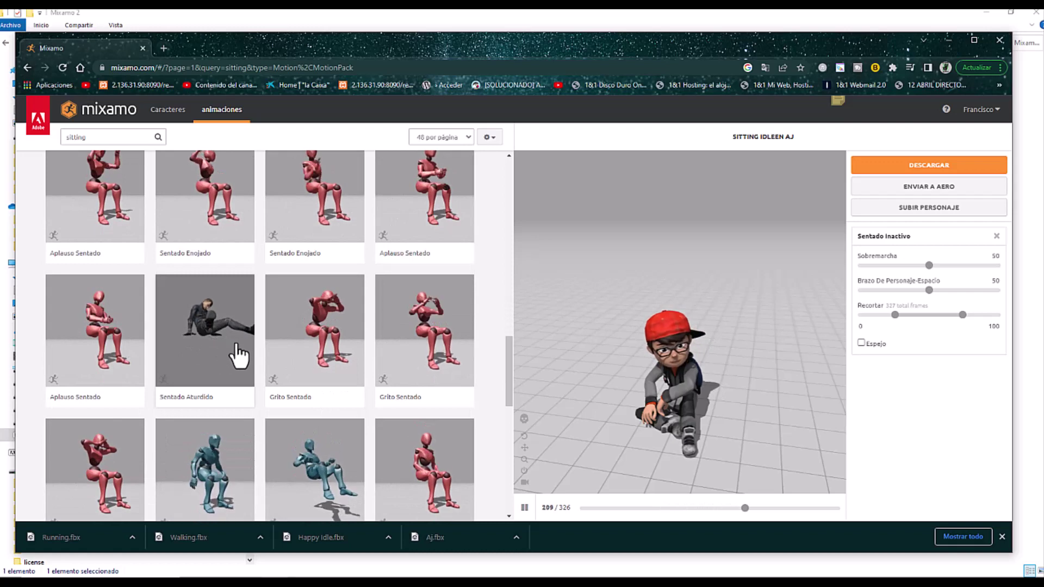
{"action": "scroll", "coordinate": [188, 365], "scroll_direction": "down", "scroll_amount": 4}
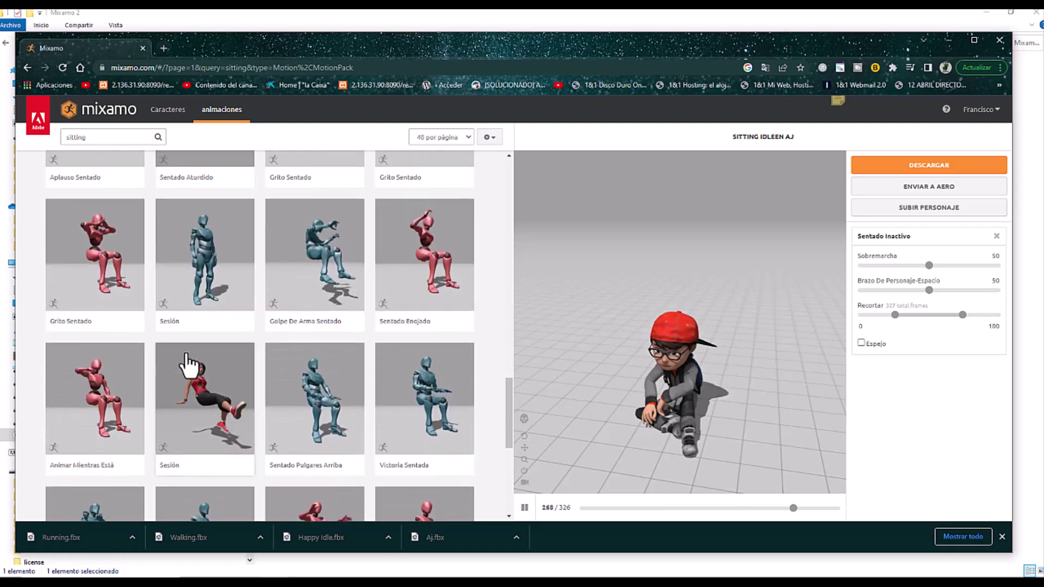
{"action": "scroll", "coordinate": [264, 478], "scroll_direction": "down", "scroll_amount": 4}
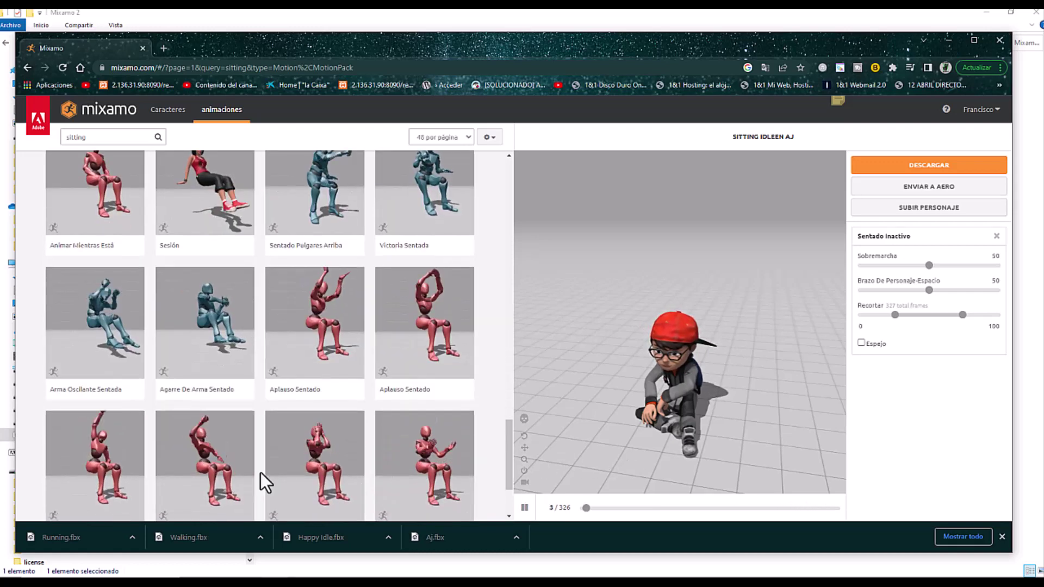
{"action": "scroll", "coordinate": [234, 487], "scroll_direction": "down", "scroll_amount": 3}
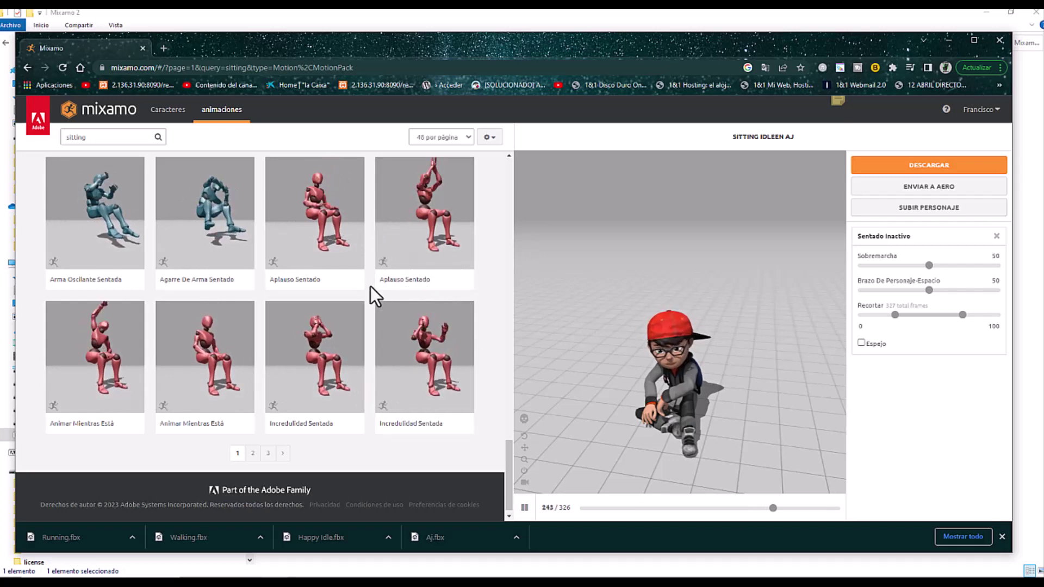
{"action": "scroll", "coordinate": [371, 286], "scroll_direction": "up", "scroll_amount": 1}
{"action": "scroll", "coordinate": [370, 283], "scroll_direction": "up", "scroll_amount": 3}
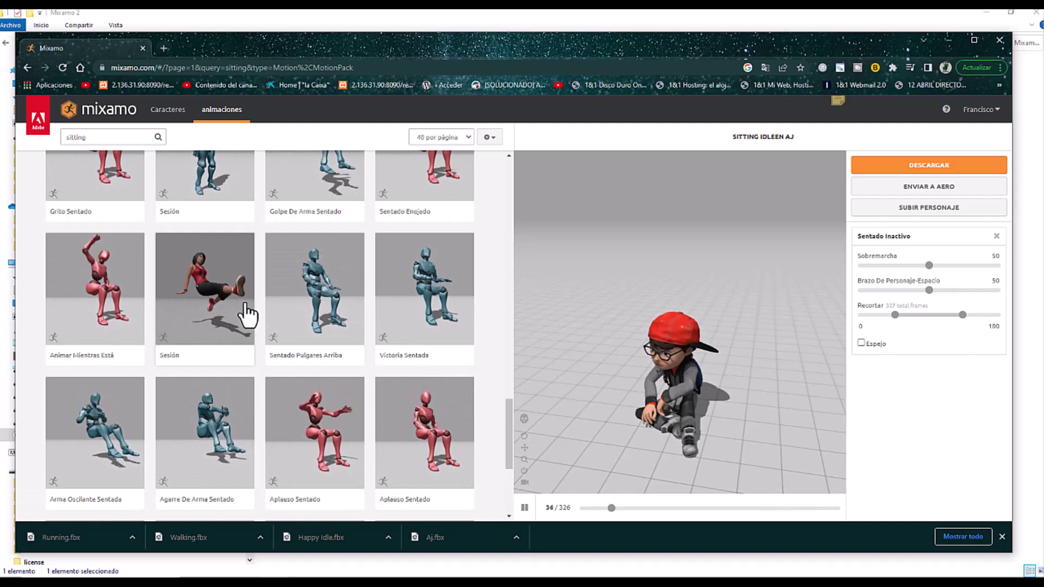
{"action": "scroll", "coordinate": [353, 332], "scroll_direction": "up", "scroll_amount": 3}
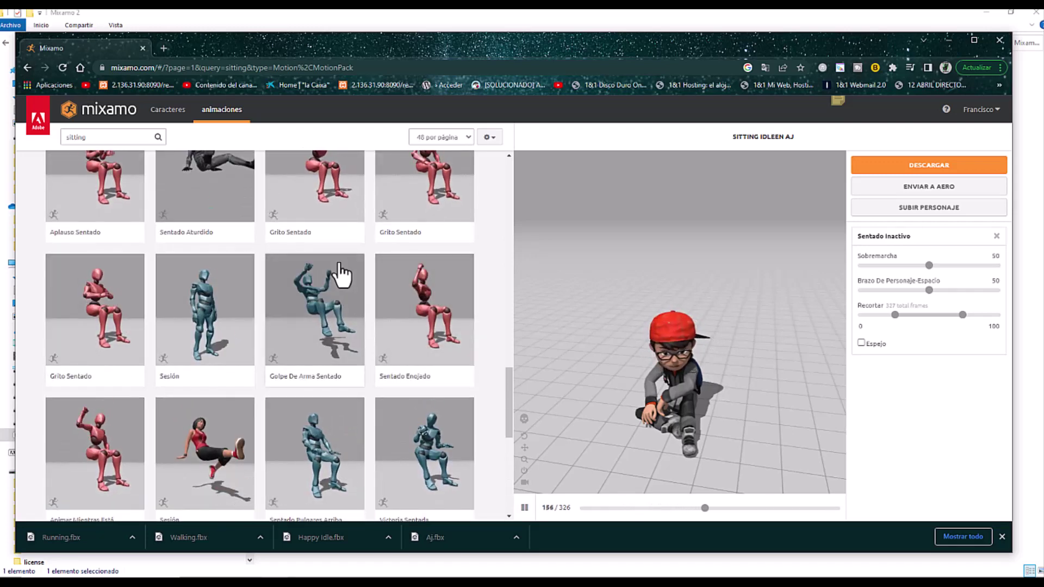
{"action": "scroll", "coordinate": [340, 275], "scroll_direction": "up", "scroll_amount": 3}
{"action": "scroll", "coordinate": [338, 322], "scroll_direction": "up", "scroll_amount": 1}
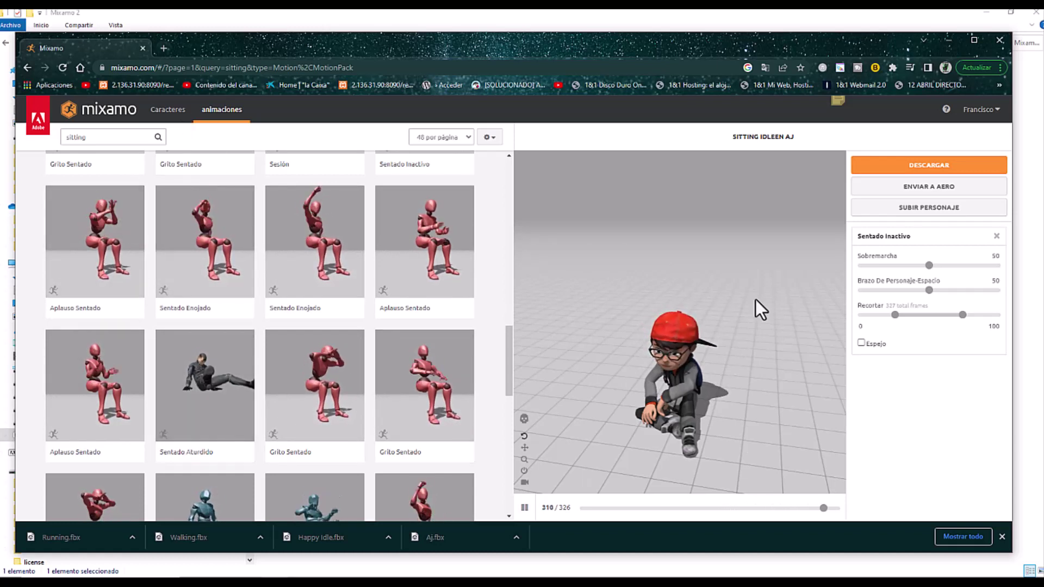
{"action": "left_click", "coordinate": [938, 170]}
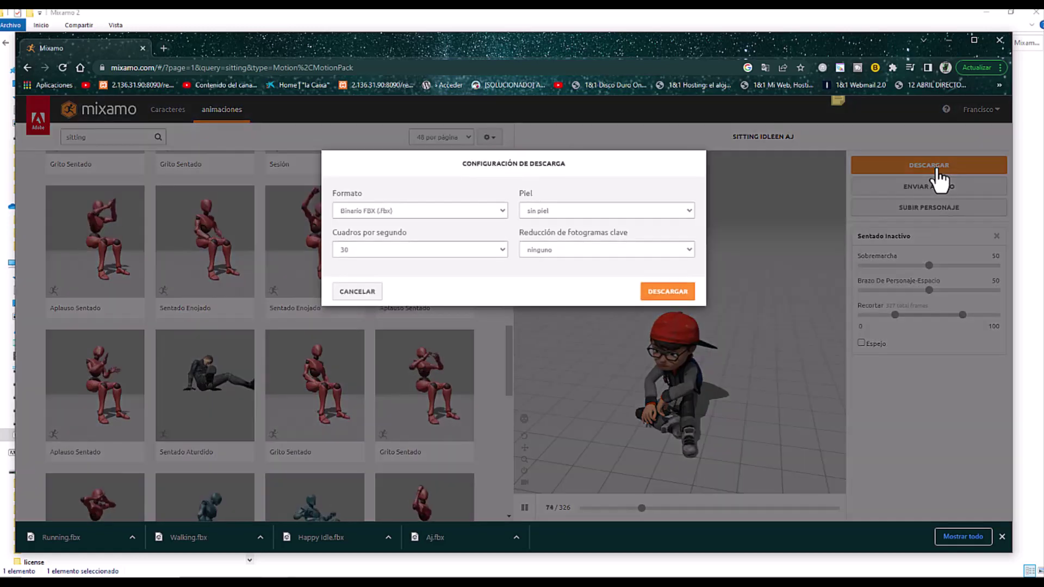
{"action": "left_click", "coordinate": [664, 294]}
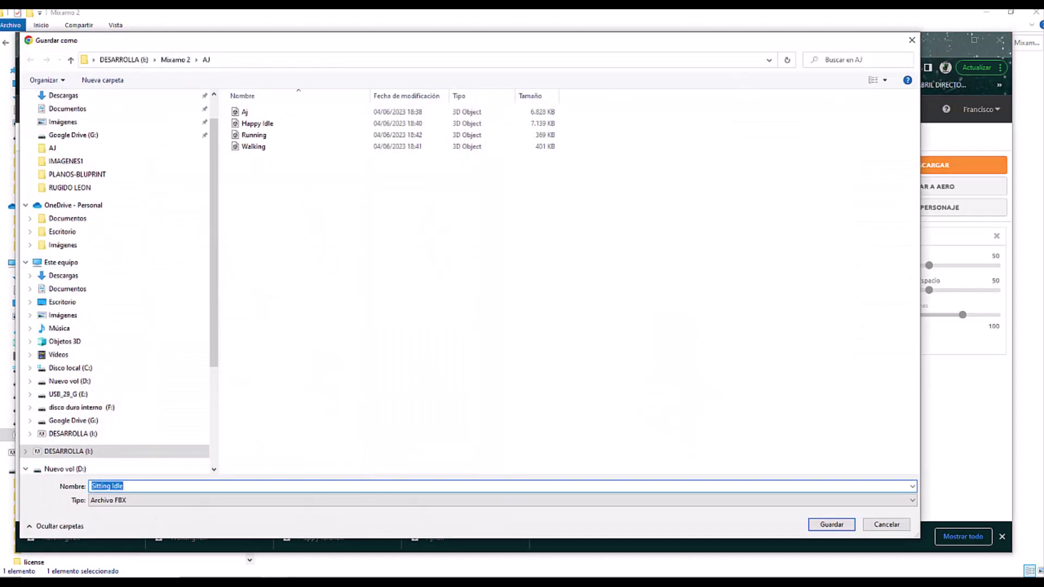
{"action": "left_click", "coordinate": [912, 38]}
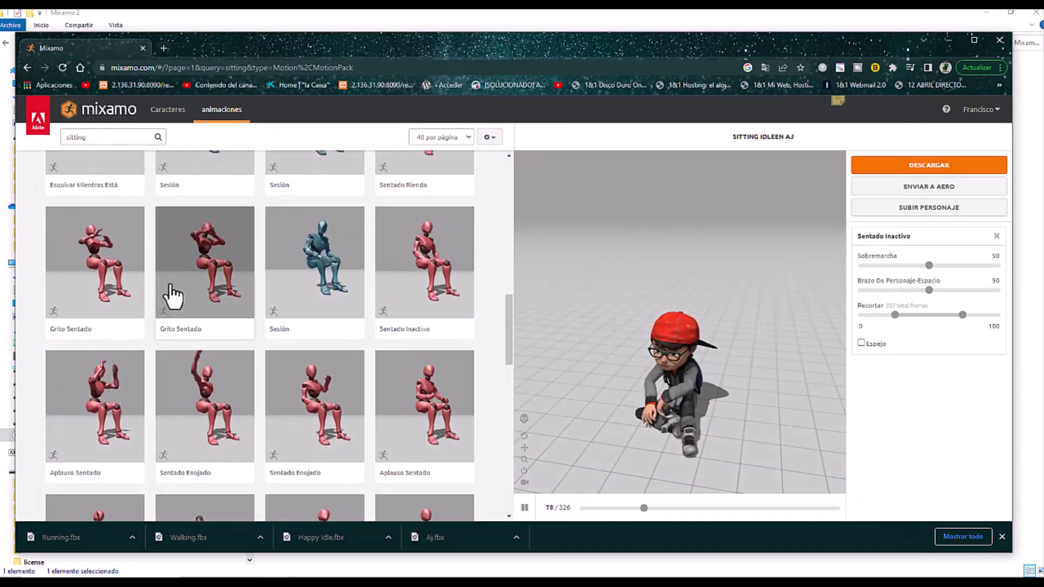
Select the 'sitting' term in the animation search box so it can be replaced.
{"action": "scroll", "coordinate": [163, 294], "scroll_direction": "up", "scroll_amount": 7}
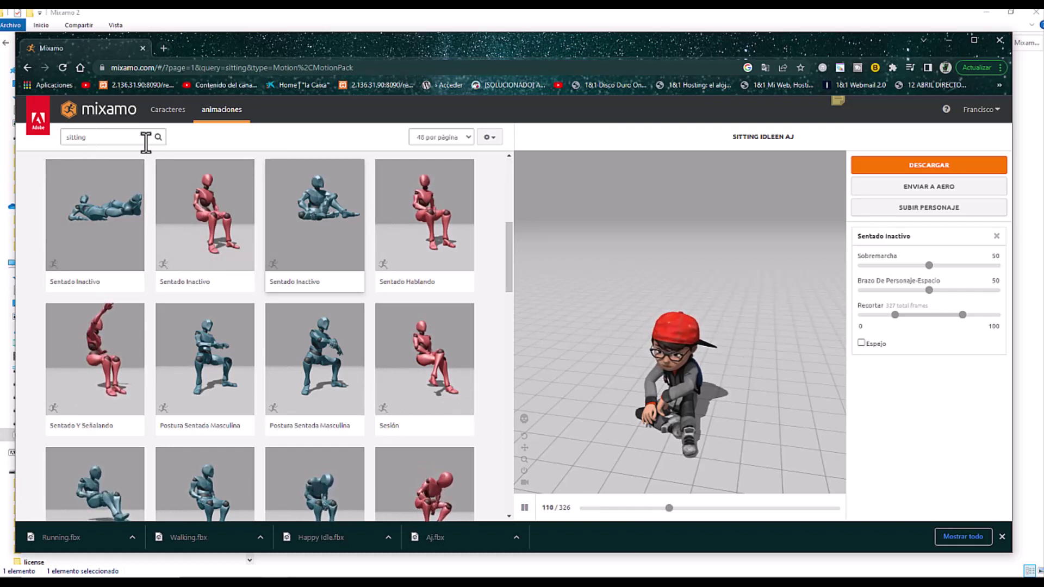
{"action": "double_click", "coordinate": [87, 137]}
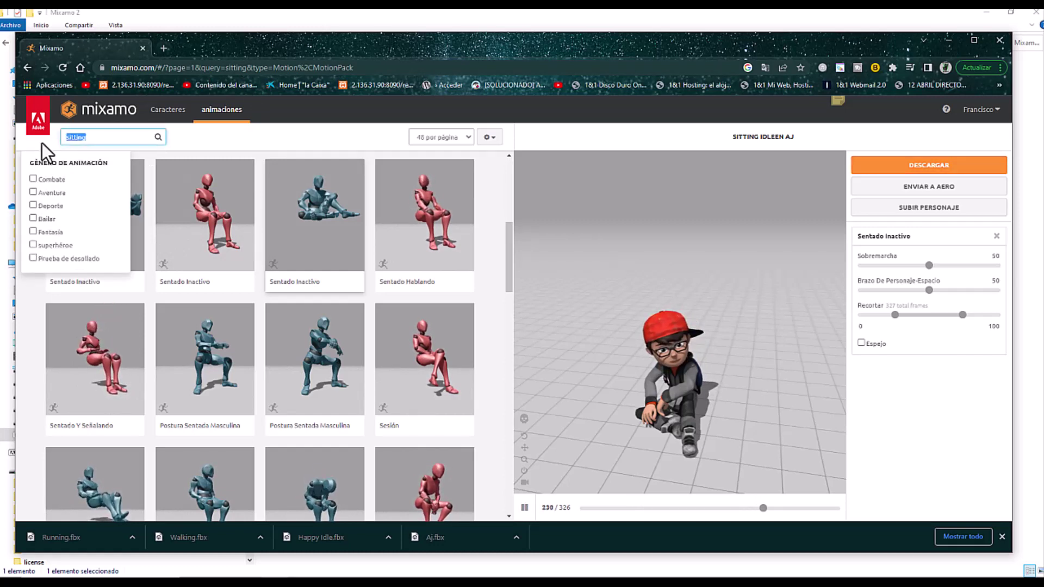
Search the Mixamo animations for 'Mago'.
{"action": "type", "text": "M"}
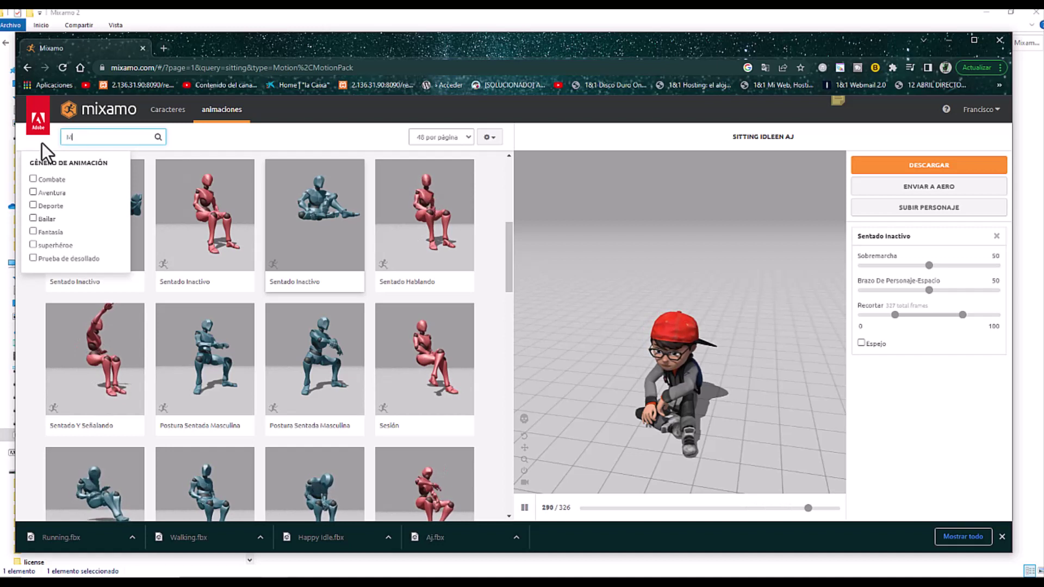
{"action": "type", "text": "ag"}
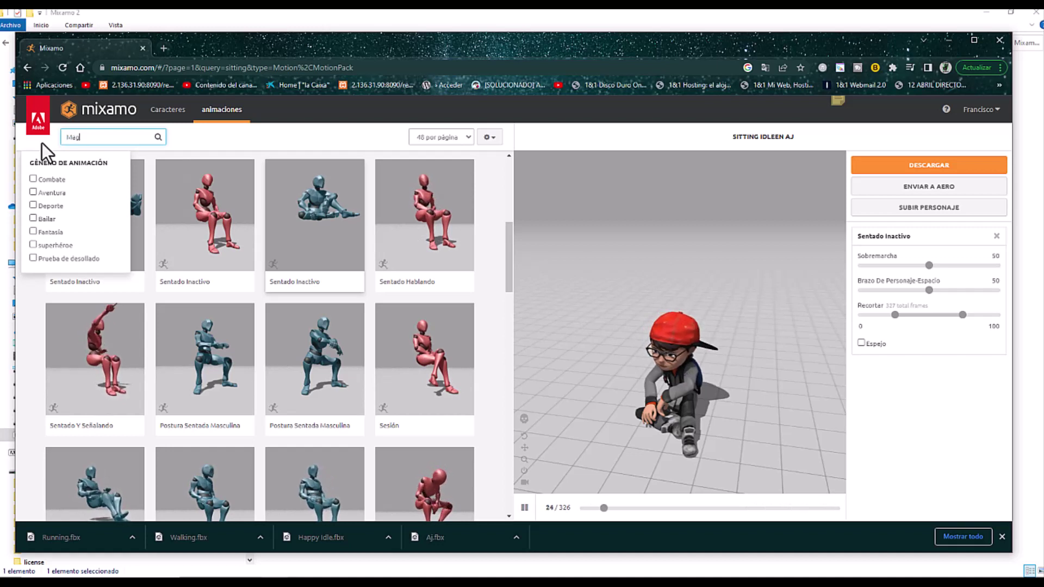
{"action": "type", "text": "o"}
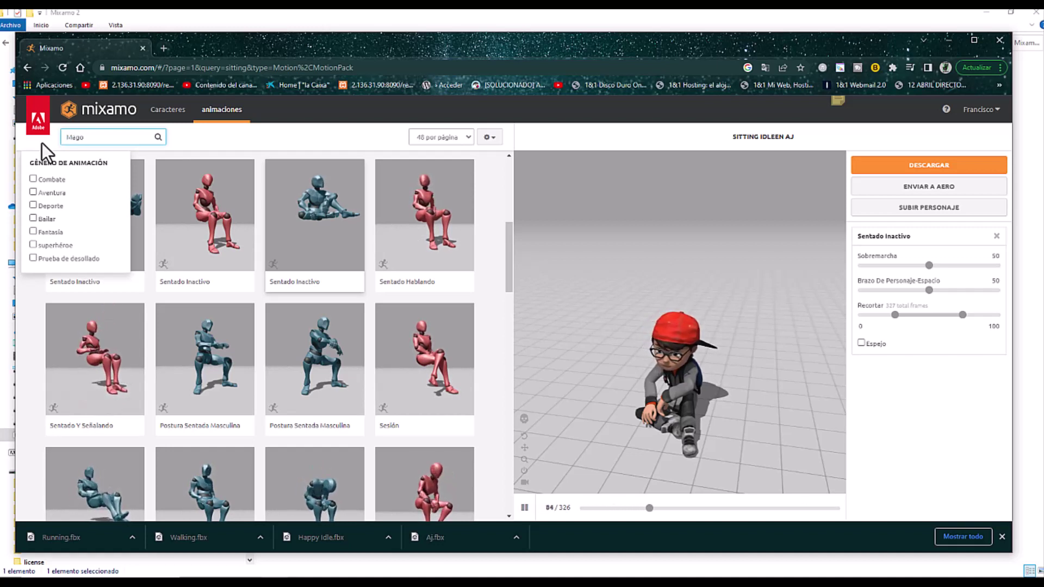
{"action": "key", "text": "Return"}
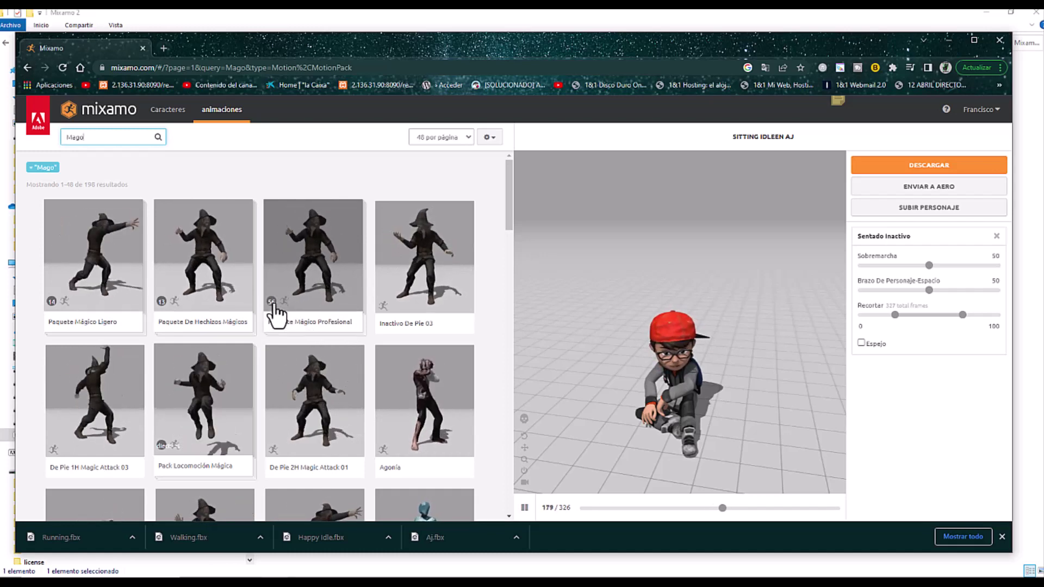
Load the 56-animation Paquete Mágico Profesional pack onto AJ from the Mago results.
{"action": "scroll", "coordinate": [274, 314], "scroll_direction": "down", "scroll_amount": 2}
{"action": "scroll", "coordinate": [275, 315], "scroll_direction": "down", "scroll_amount": 2}
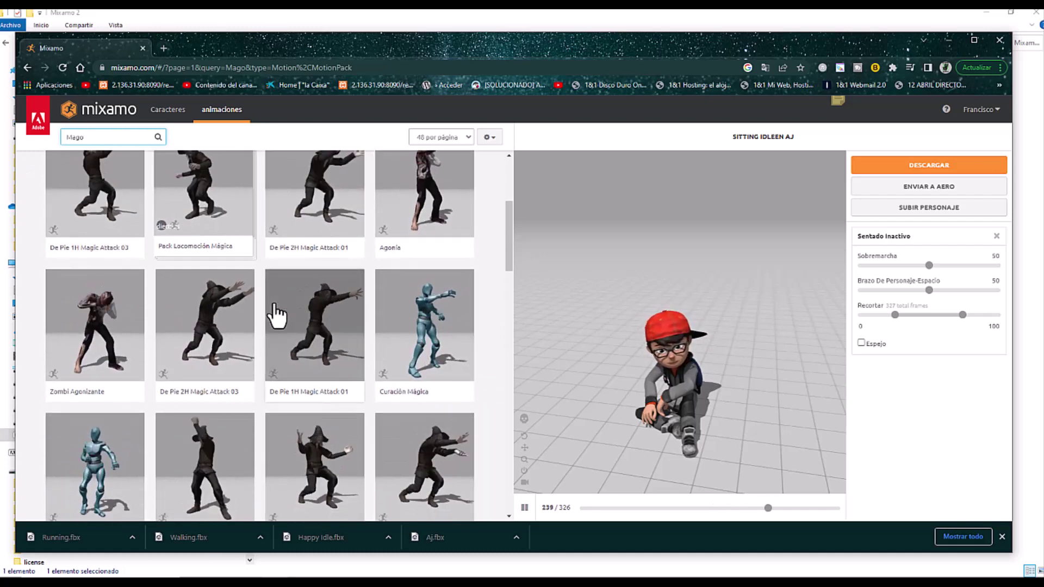
{"action": "scroll", "coordinate": [276, 315], "scroll_direction": "down", "scroll_amount": 5}
{"action": "scroll", "coordinate": [276, 316], "scroll_direction": "up", "scroll_amount": 7}
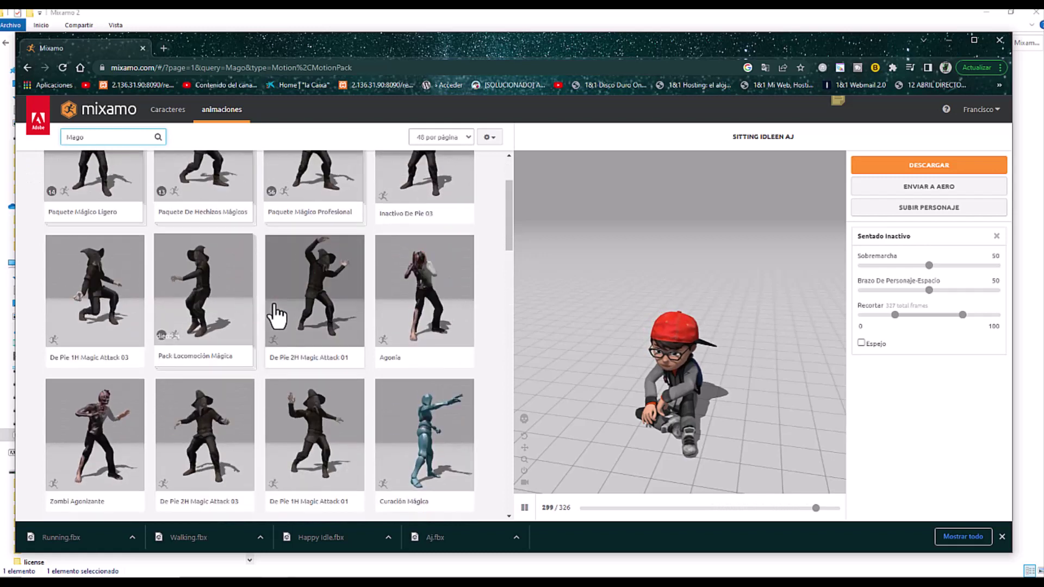
{"action": "scroll", "coordinate": [277, 315], "scroll_direction": "up", "scroll_amount": 2}
{"action": "left_click", "coordinate": [294, 281]}
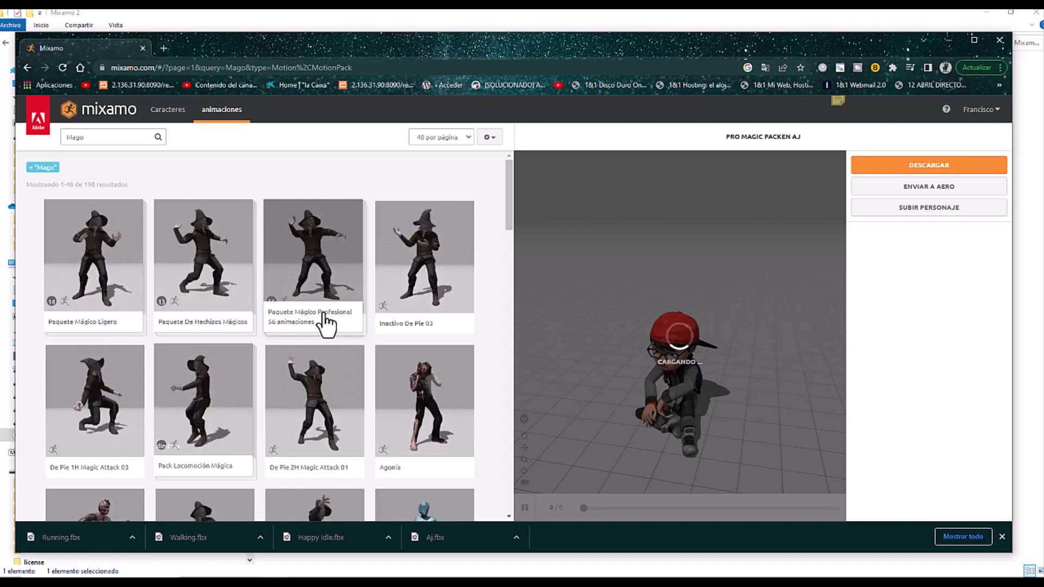
{"action": "scroll", "coordinate": [326, 325], "scroll_direction": "down", "scroll_amount": 3}
{"action": "scroll", "coordinate": [326, 326], "scroll_direction": "down", "scroll_amount": 1}
{"action": "scroll", "coordinate": [327, 325], "scroll_direction": "down", "scroll_amount": 1}
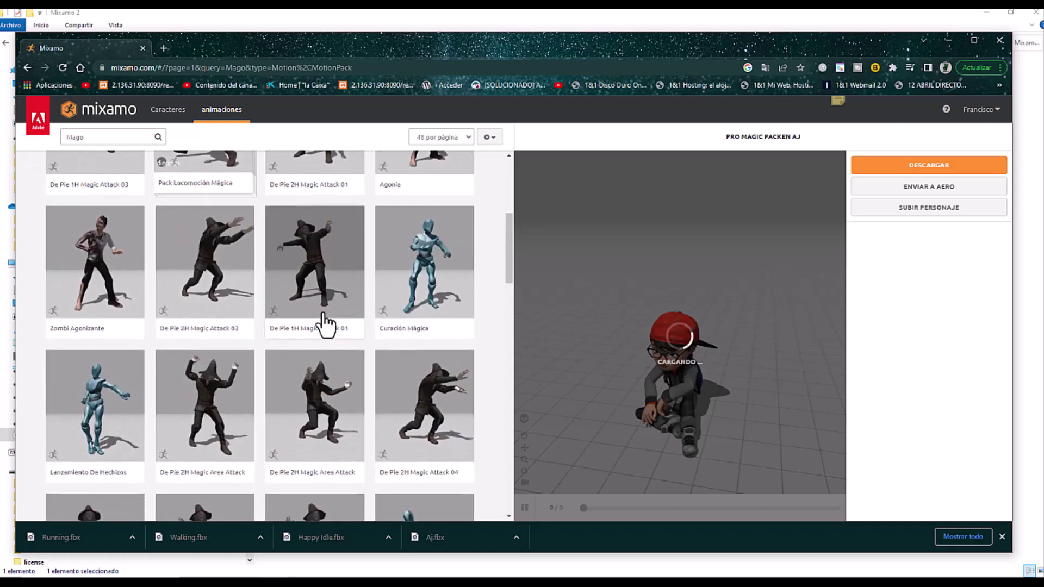
{"action": "scroll", "coordinate": [327, 326], "scroll_direction": "down", "scroll_amount": 1}
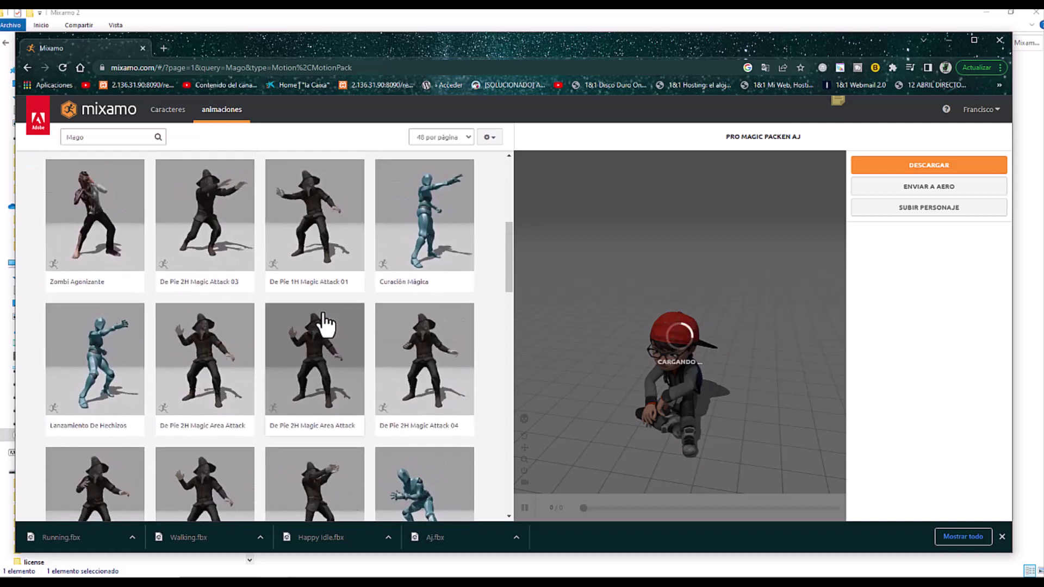
{"action": "scroll", "coordinate": [324, 315], "scroll_direction": "down", "scroll_amount": 2}
{"action": "scroll", "coordinate": [323, 314], "scroll_direction": "down", "scroll_amount": 3}
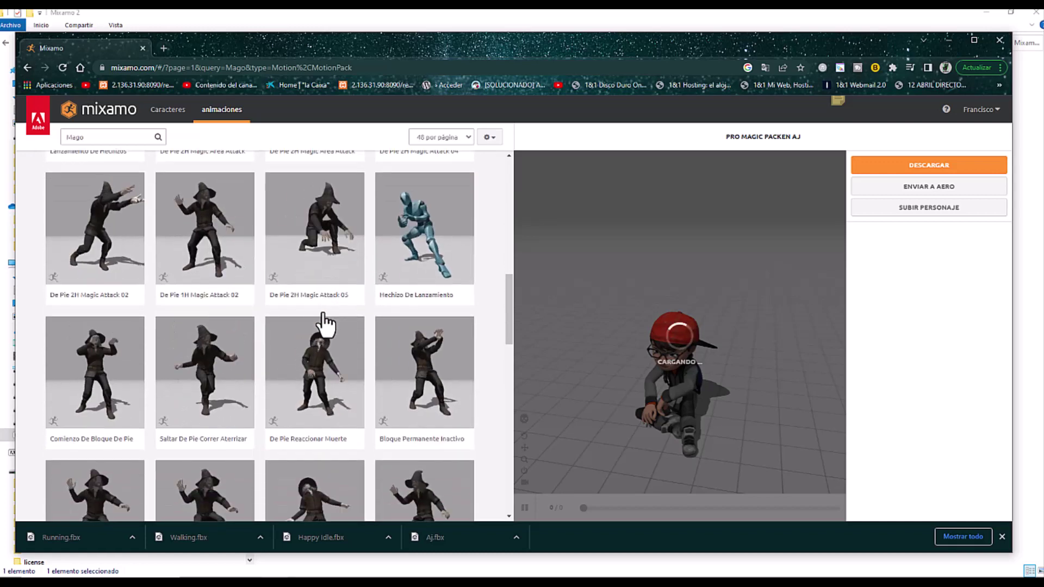
{"action": "scroll", "coordinate": [323, 312], "scroll_direction": "down", "scroll_amount": 4}
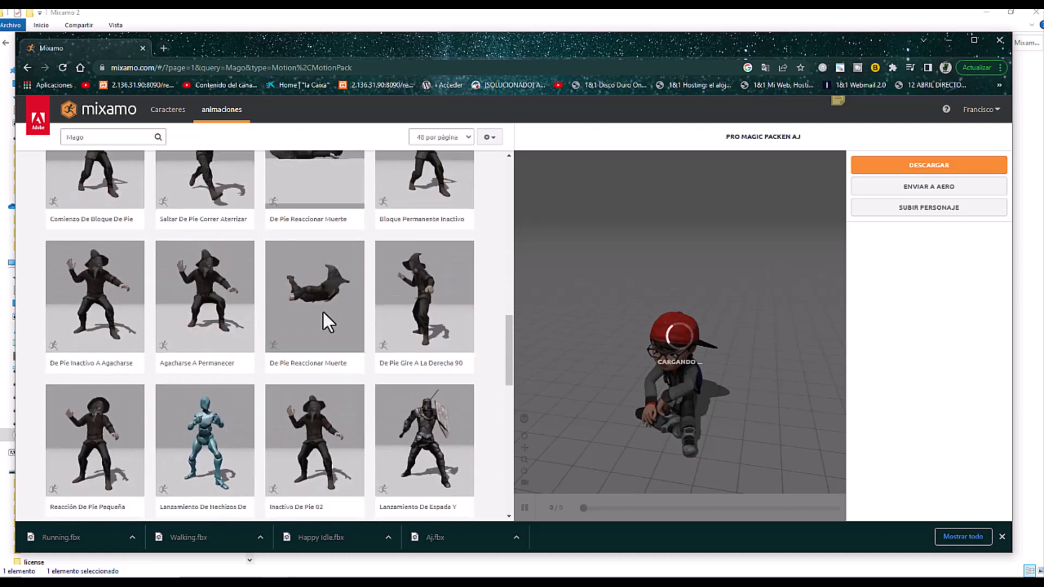
{"action": "scroll", "coordinate": [323, 314], "scroll_direction": "down", "scroll_amount": 3}
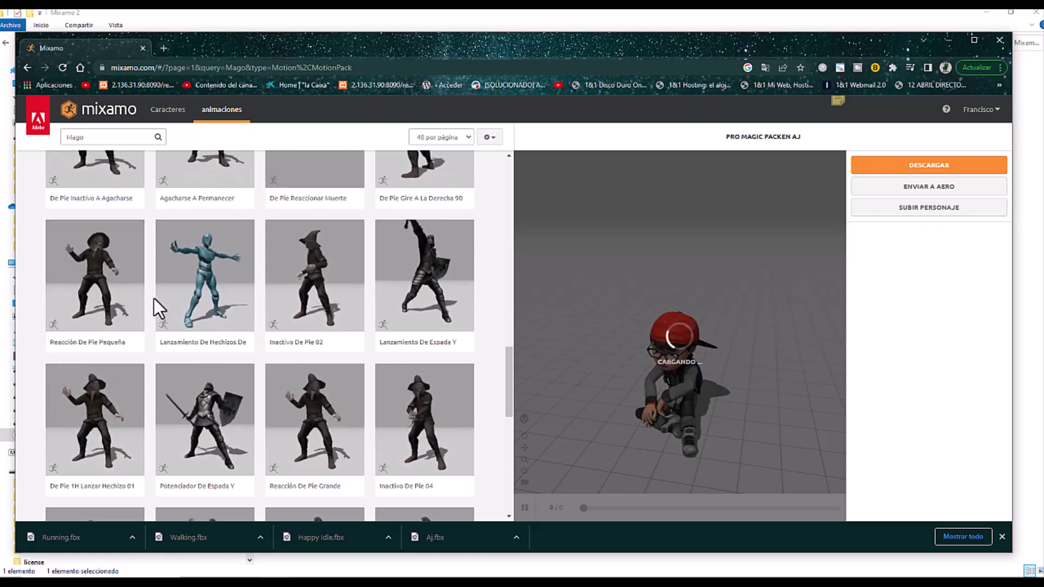
{"action": "scroll", "coordinate": [202, 337], "scroll_direction": "up", "scroll_amount": 5}
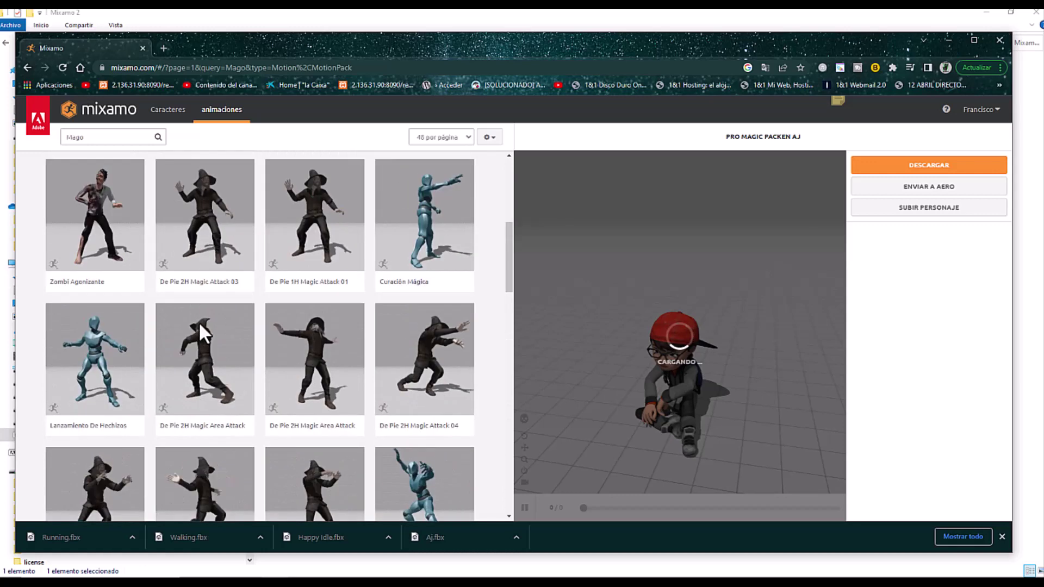
{"action": "scroll", "coordinate": [198, 322], "scroll_direction": "up", "scroll_amount": 3}
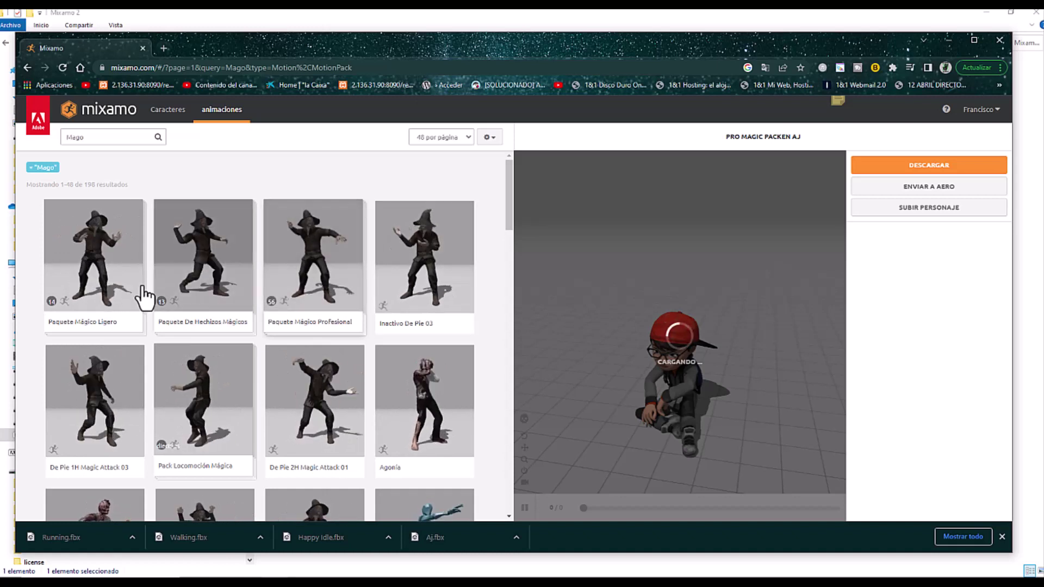
Download the pack as FBX Binary, T-pose, 30 fps, without keyframe reduction.
{"action": "scroll", "coordinate": [275, 424], "scroll_direction": "down", "scroll_amount": 2}
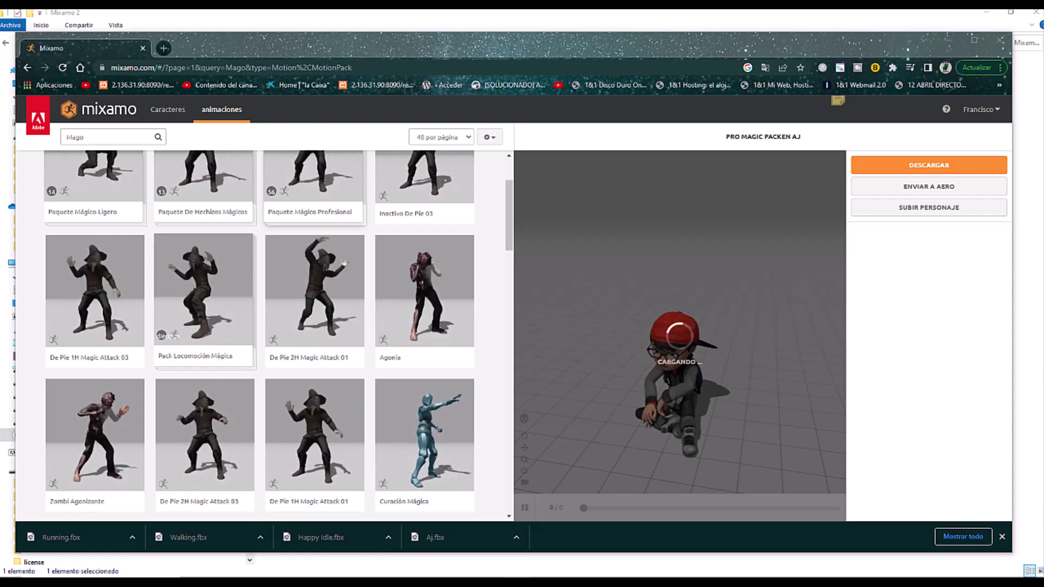
{"action": "left_click", "coordinate": [930, 166]}
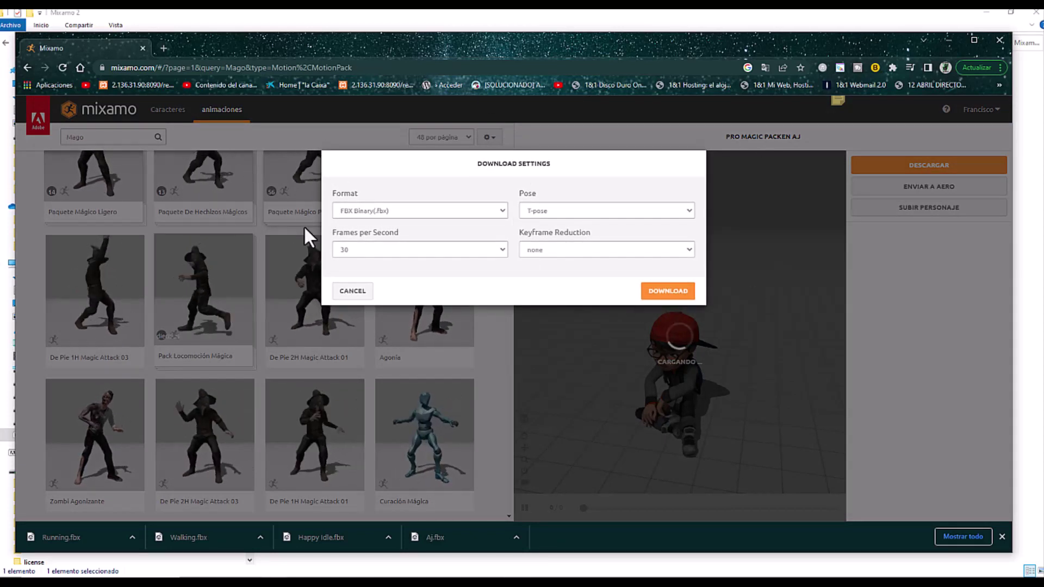
{"action": "left_click", "coordinate": [673, 296]}
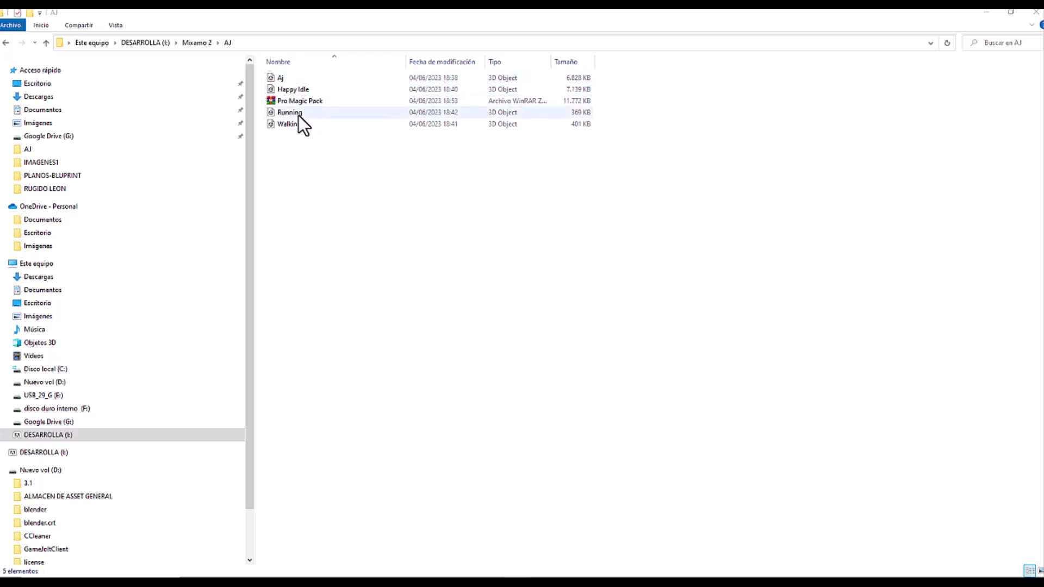
Extract Pro Magic Pack into the AJ folder with Extraer aquí, replacing Aj.fbx.
{"action": "left_click", "coordinate": [296, 101]}
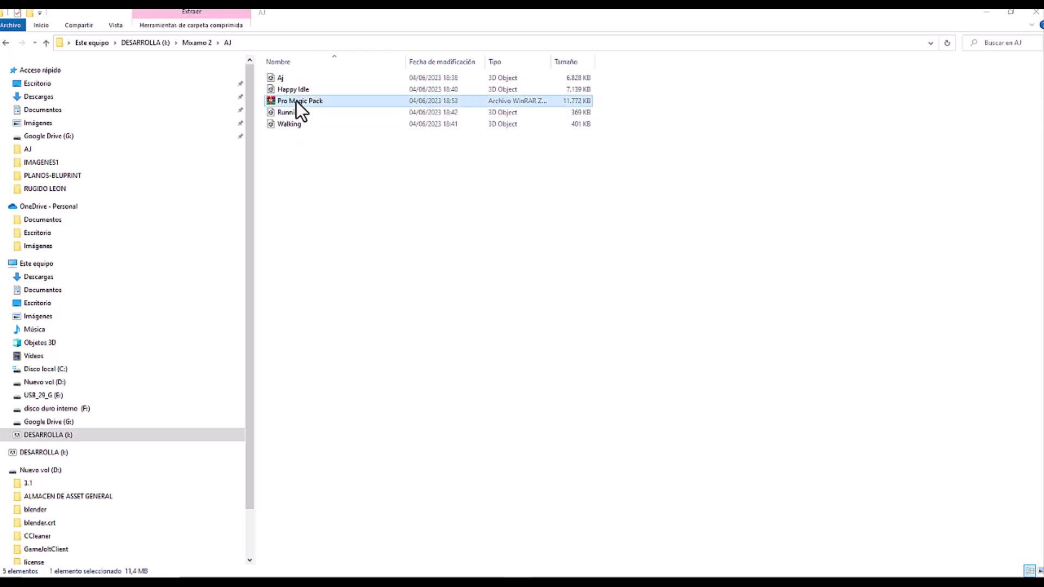
{"action": "right_click", "coordinate": [295, 101]}
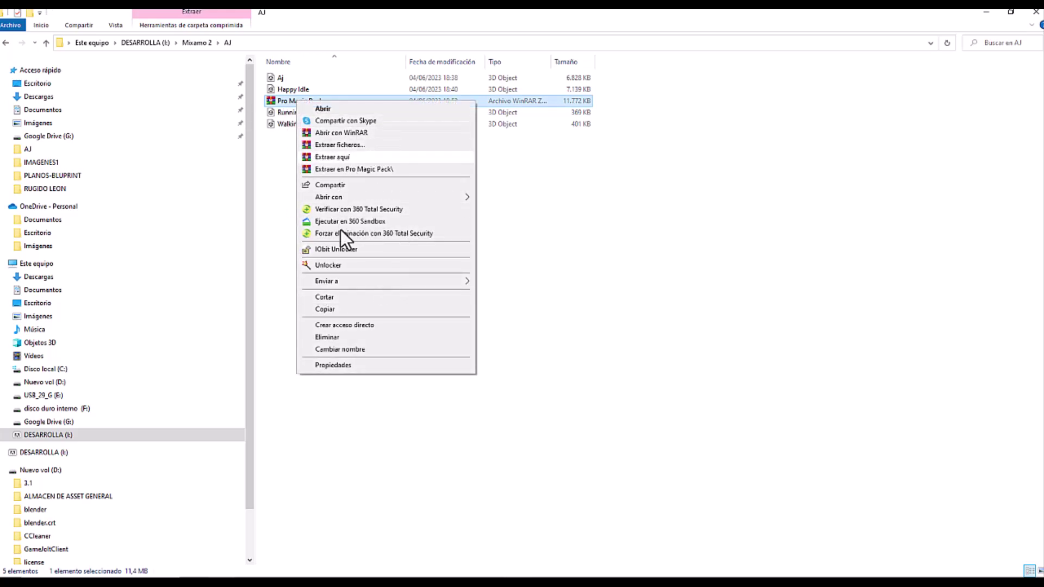
{"action": "key", "text": "Escape"}
{"action": "right_click_drag", "start_coordinate": [343, 247], "coordinate": [427, 253]}
{"action": "left_click", "coordinate": [309, 106]}
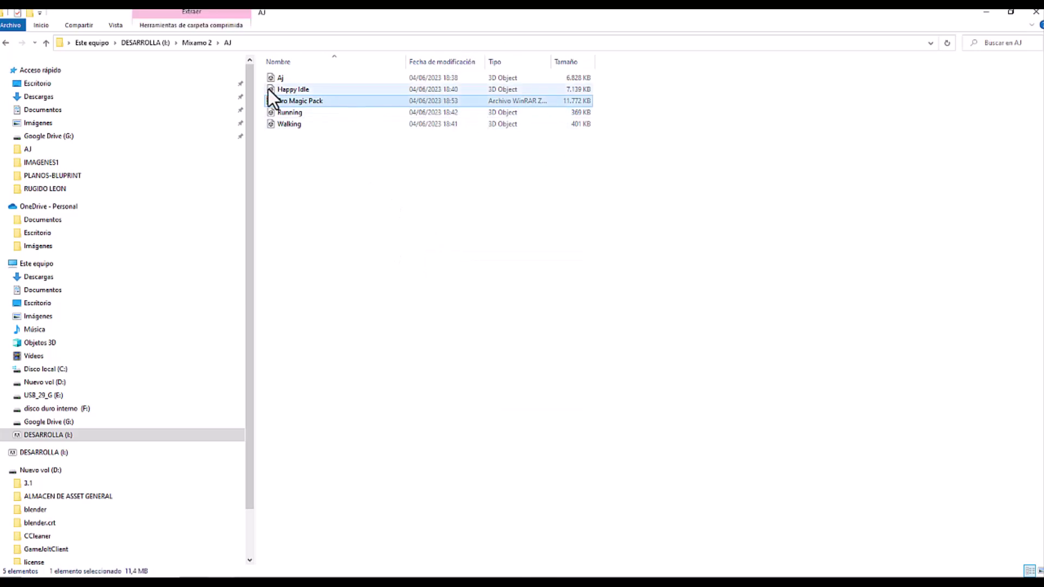
{"action": "right_click", "coordinate": [302, 108]}
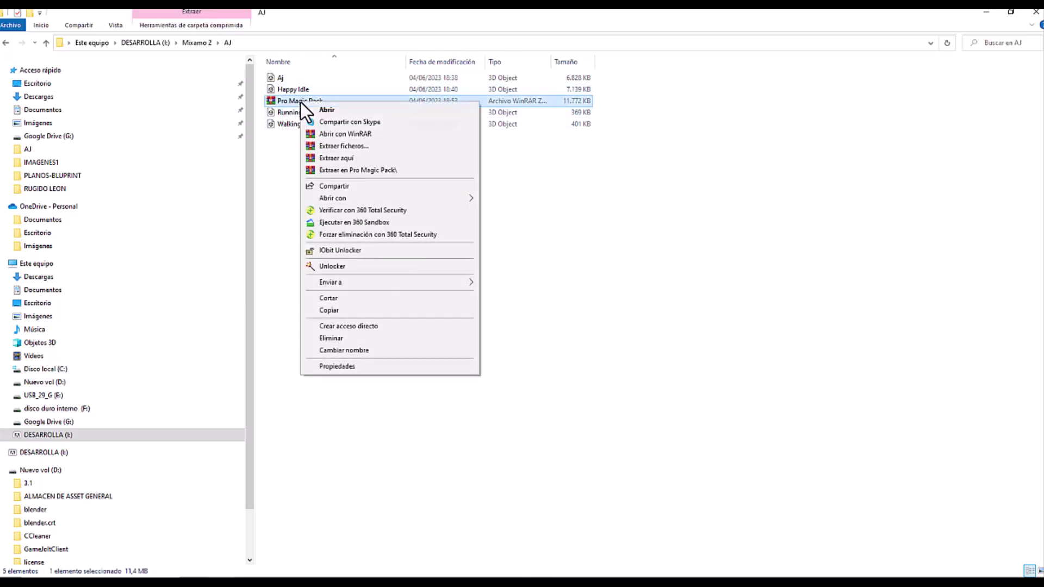
{"action": "left_click", "coordinate": [331, 158]}
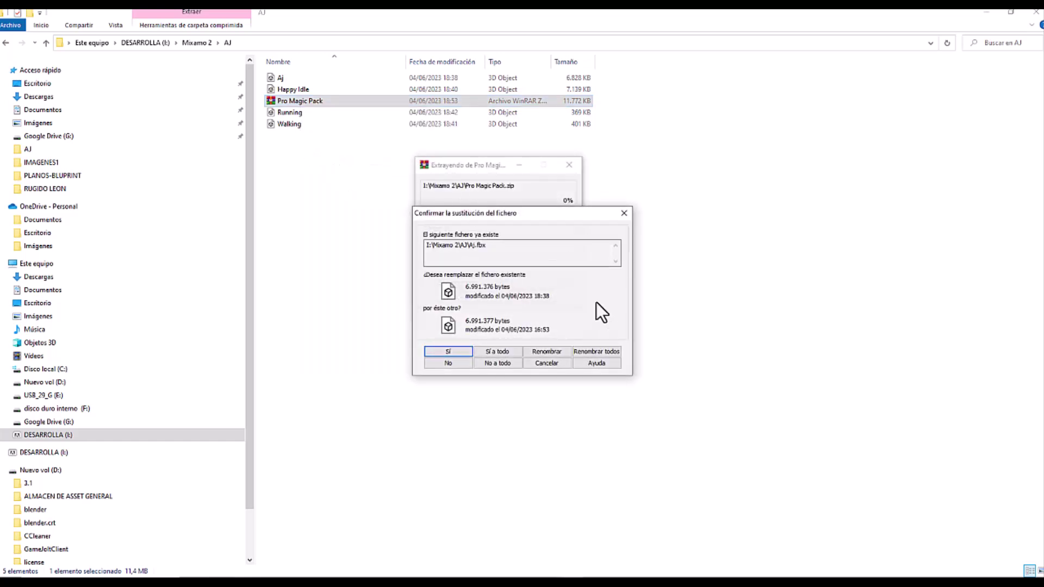
{"action": "left_click", "coordinate": [496, 352]}
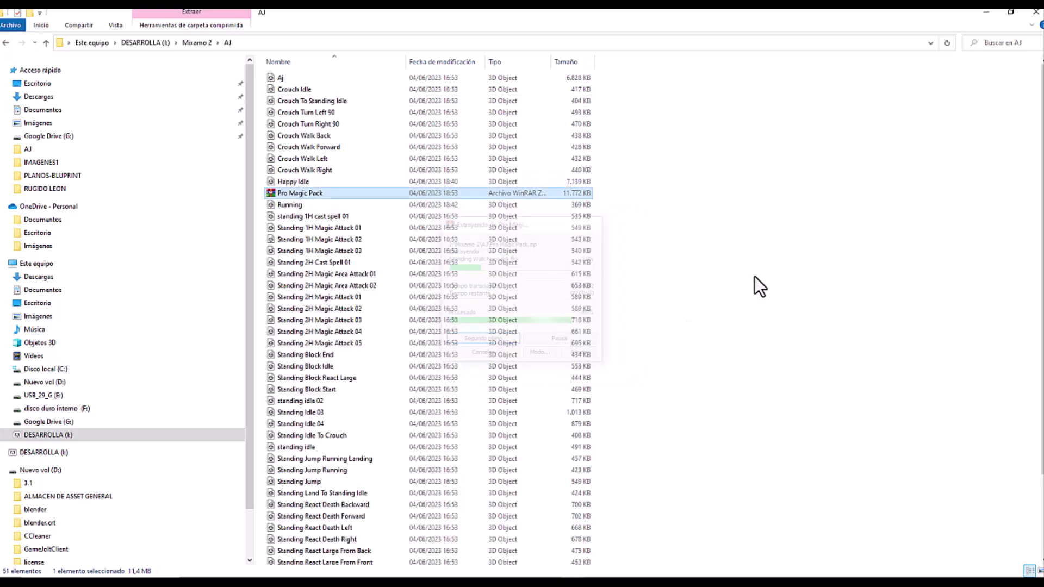
{"action": "scroll", "coordinate": [752, 272], "scroll_direction": "down", "scroll_amount": 3}
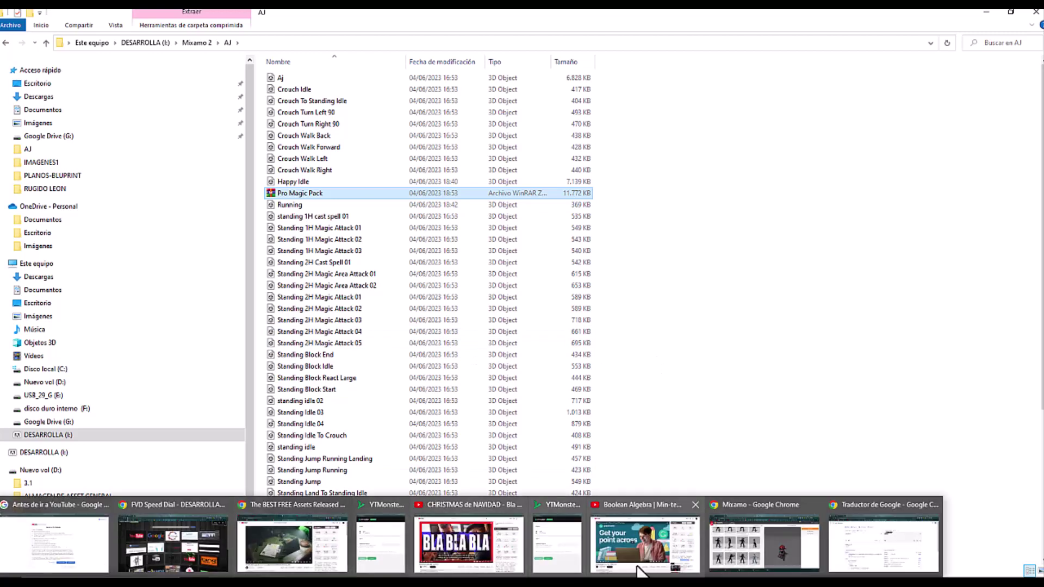
Back in Mixamo, replace the Mago search with 'comer' and run it.
{"action": "left_click", "coordinate": [740, 549]}
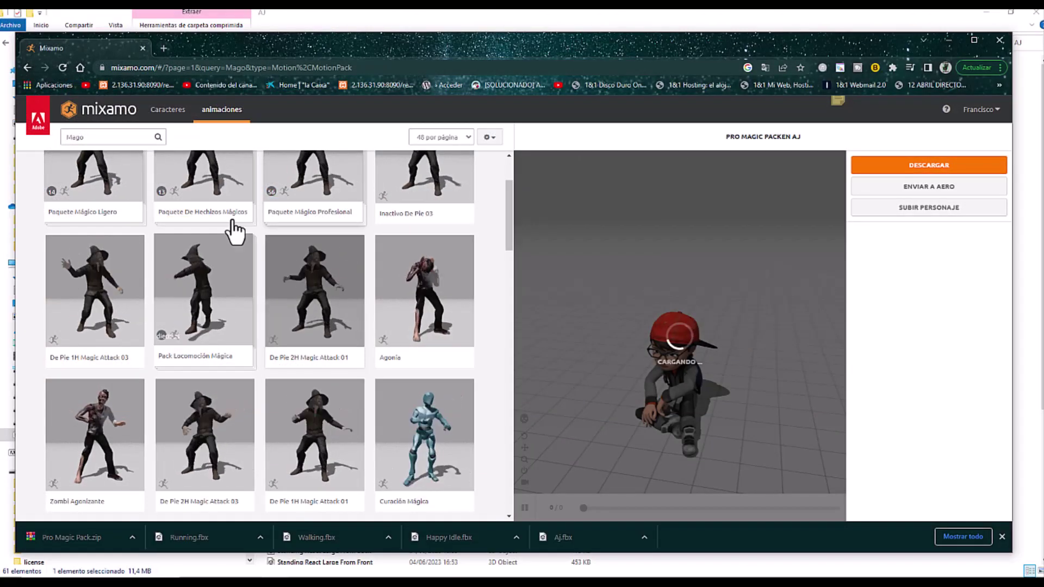
{"action": "scroll", "coordinate": [140, 168], "scroll_direction": "up", "scroll_amount": 2}
{"action": "left_click", "coordinate": [78, 137]}
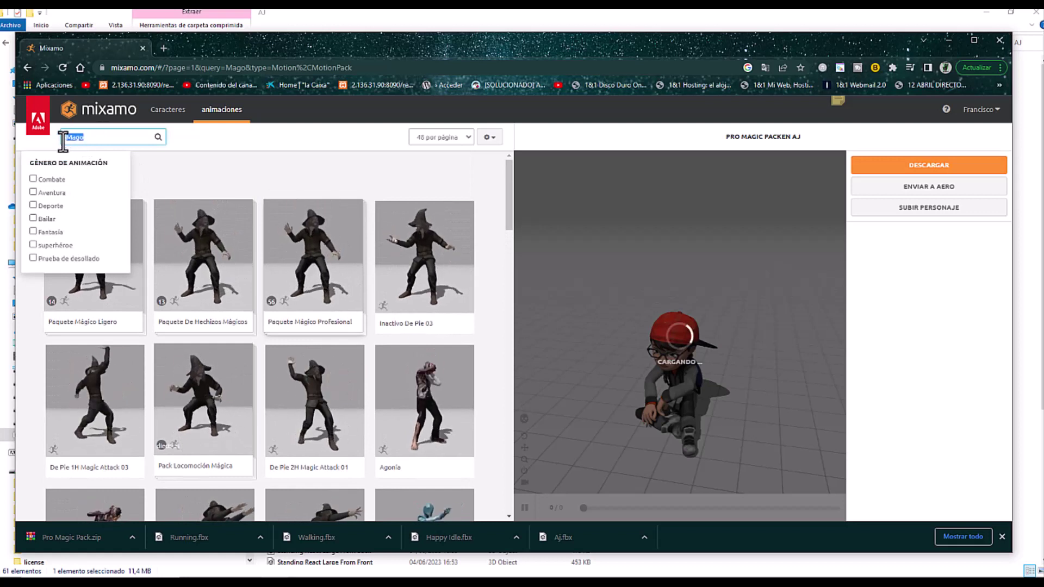
{"action": "double_click", "coordinate": [64, 141]}
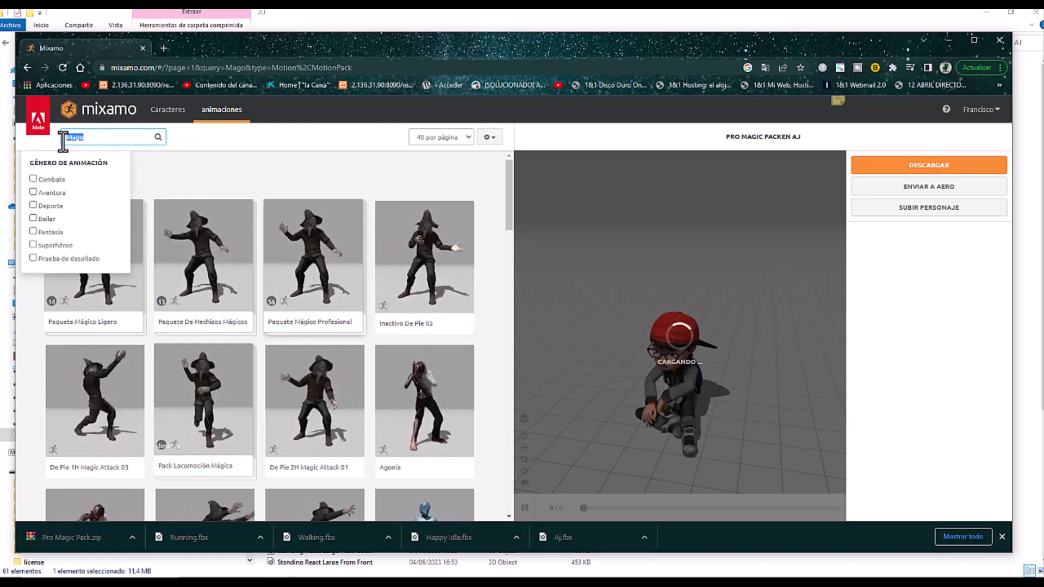
{"action": "type", "text": "comer"}
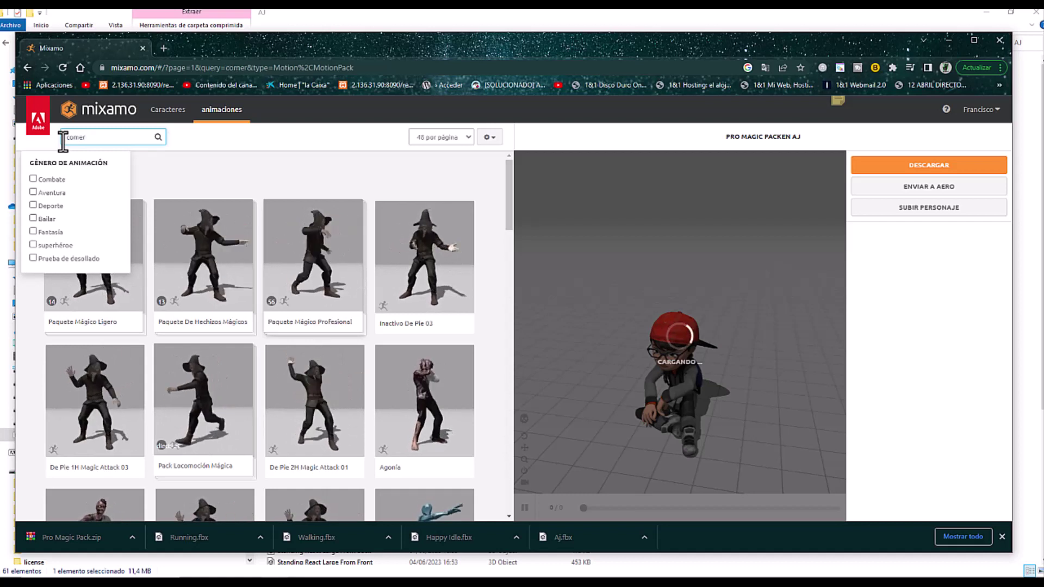
{"action": "key", "text": "Return"}
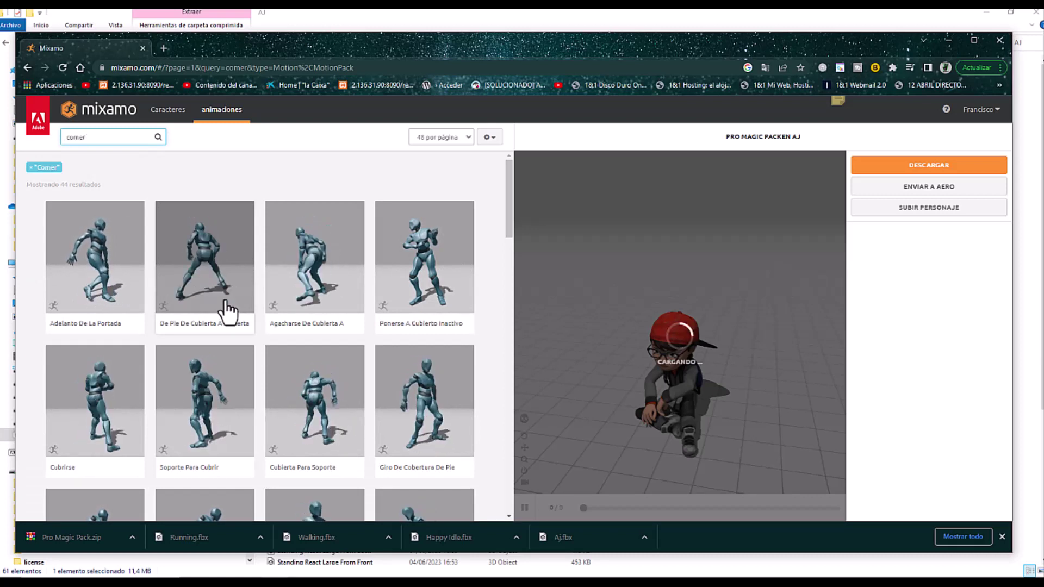
Scroll through the comer results, then go to the Google Translate window.
{"action": "scroll", "coordinate": [228, 311], "scroll_direction": "down", "scroll_amount": 3}
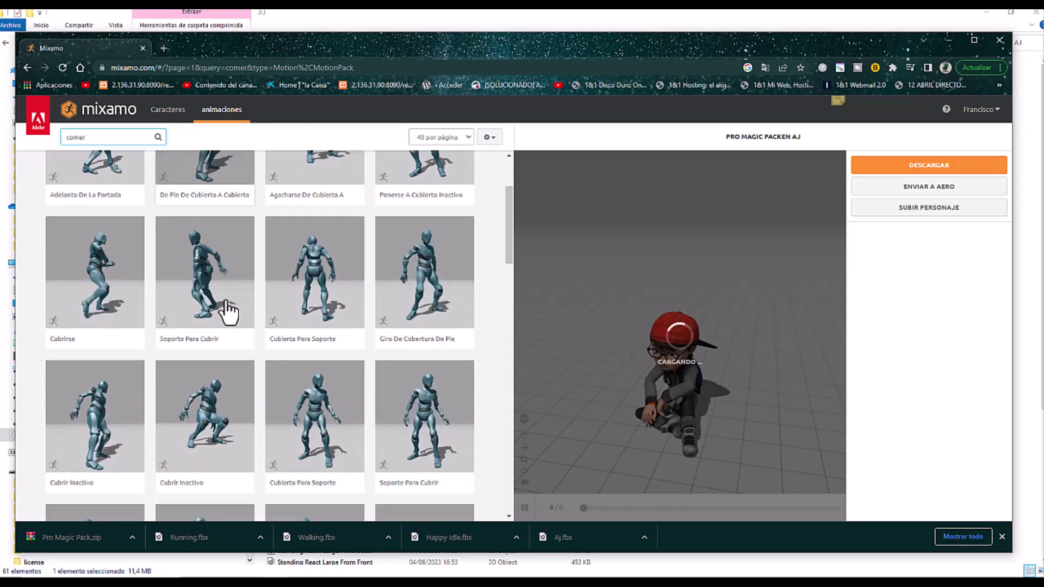
{"action": "scroll", "coordinate": [228, 311], "scroll_direction": "down", "scroll_amount": 4}
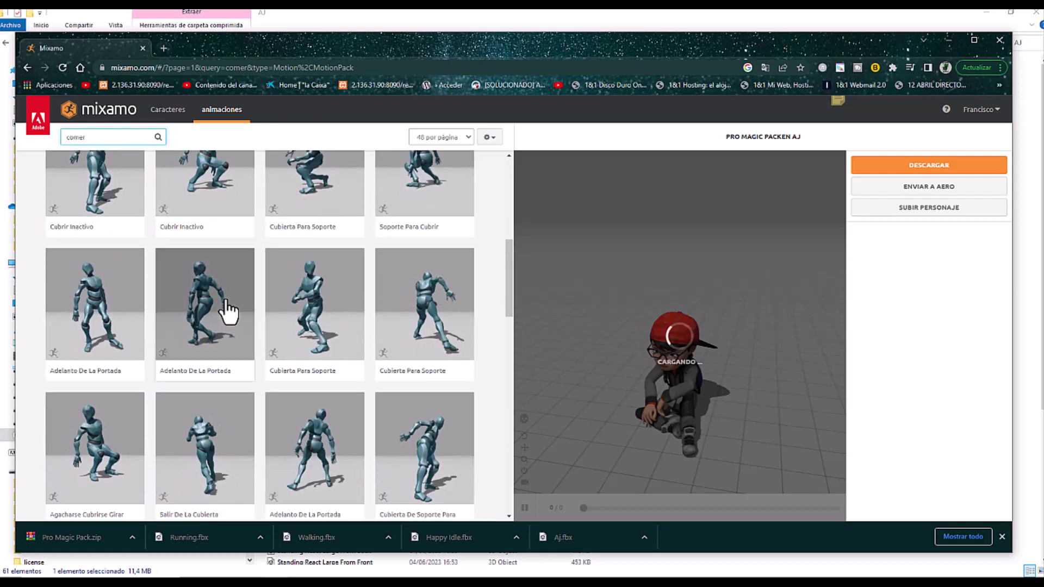
{"action": "scroll", "coordinate": [229, 311], "scroll_direction": "down", "scroll_amount": 3}
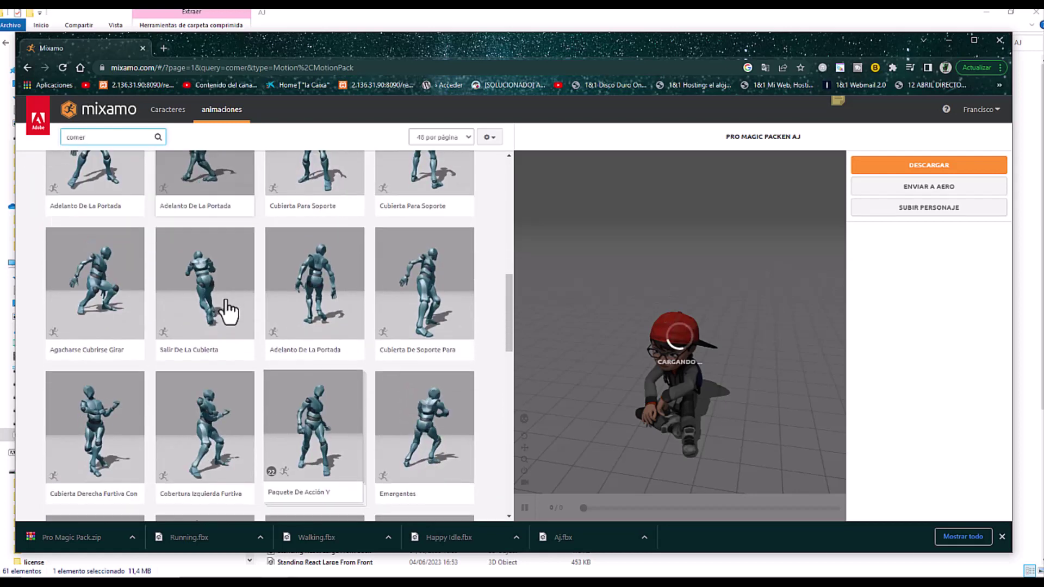
{"action": "scroll", "coordinate": [229, 311], "scroll_direction": "down", "scroll_amount": 4}
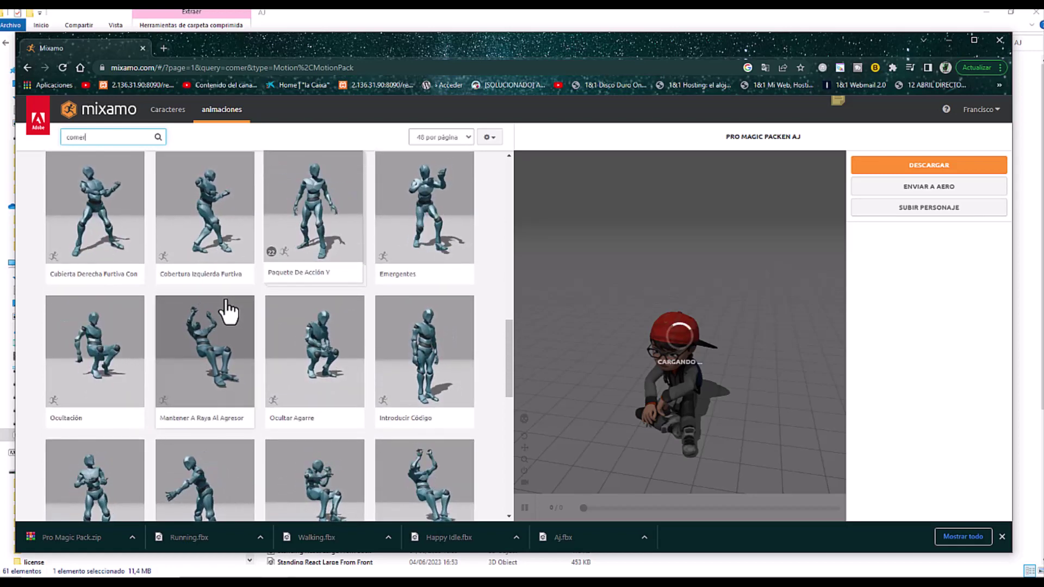
{"action": "scroll", "coordinate": [229, 312], "scroll_direction": "up", "scroll_amount": 5}
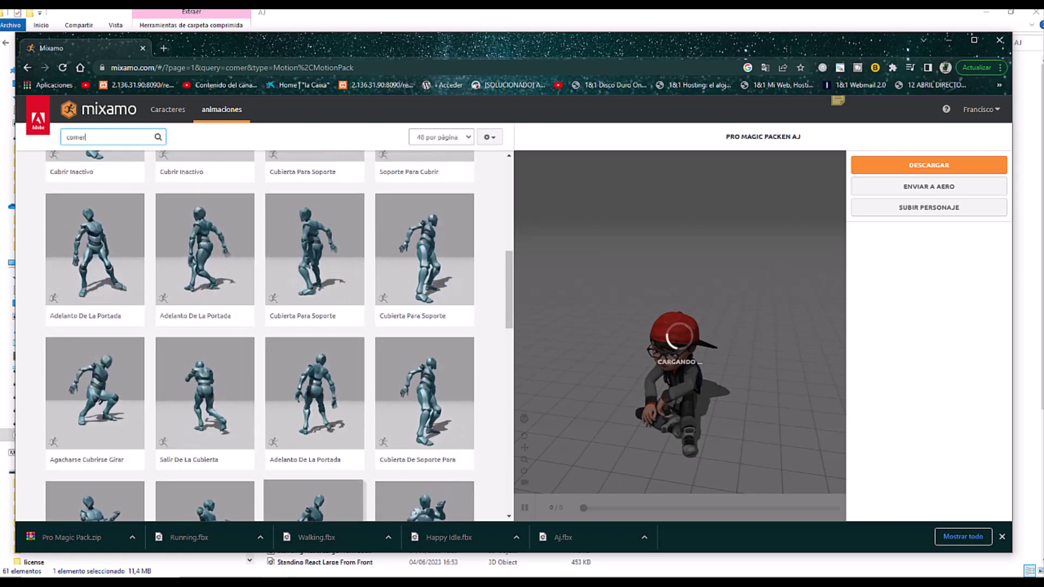
{"action": "mouse_move", "coordinate": [475, 583]}
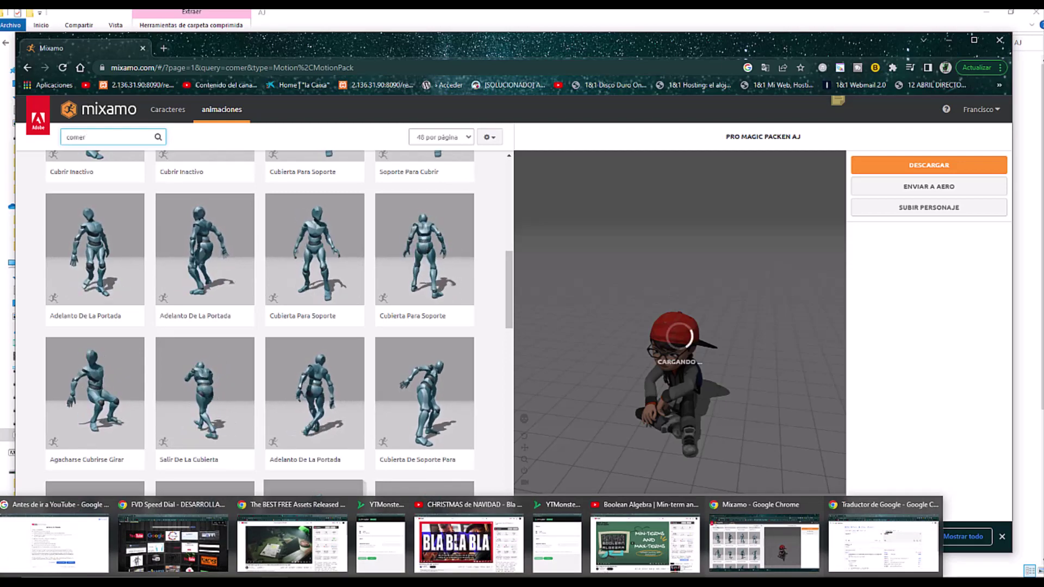
{"action": "left_click", "coordinate": [874, 540]}
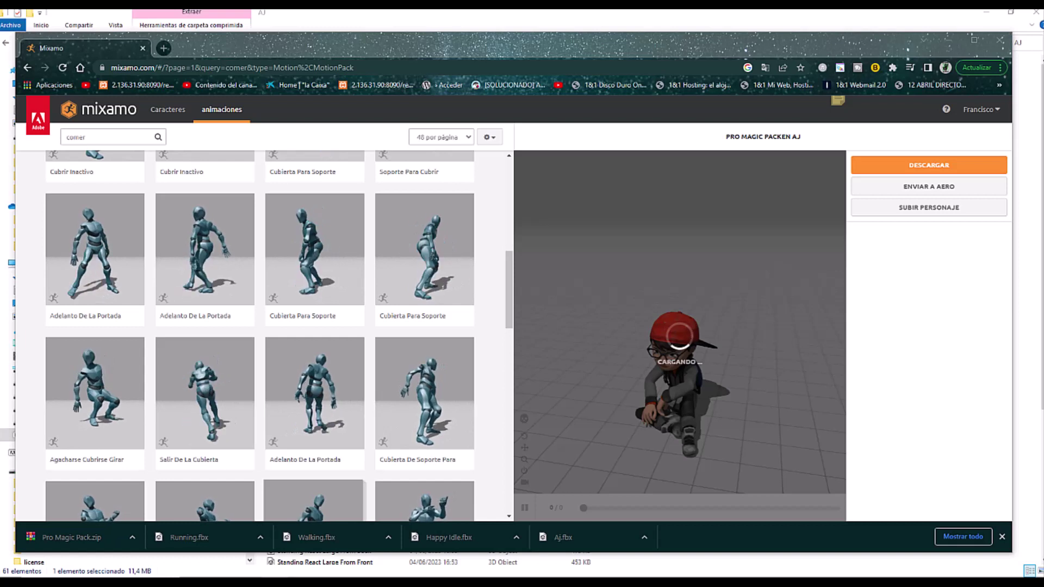
Replace 'comer' with 'eating' and search; no animations match.
{"action": "left_click_drag", "start_coordinate": [98, 137], "coordinate": [29, 138]}
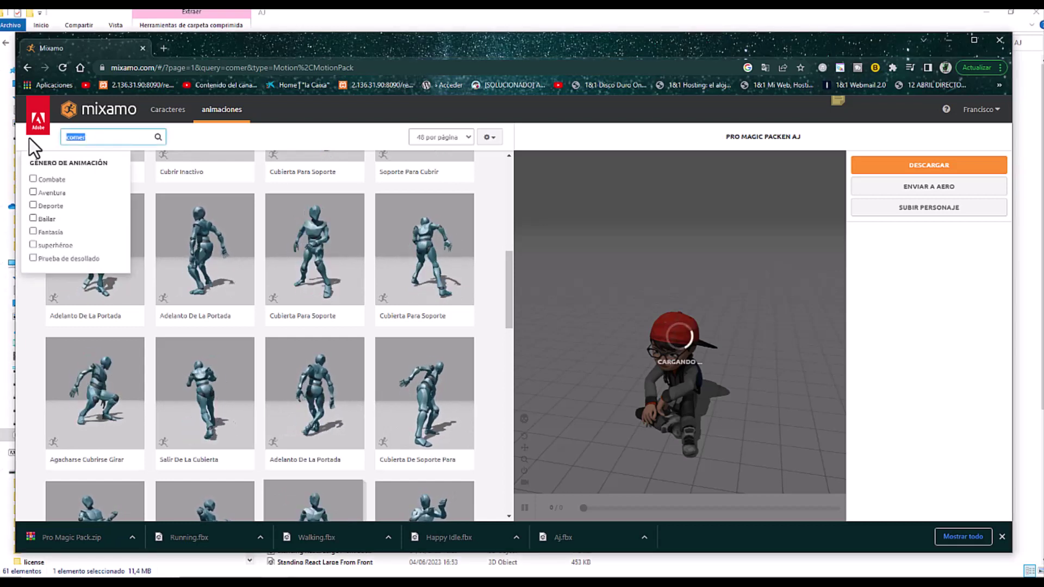
{"action": "type", "text": "eating"}
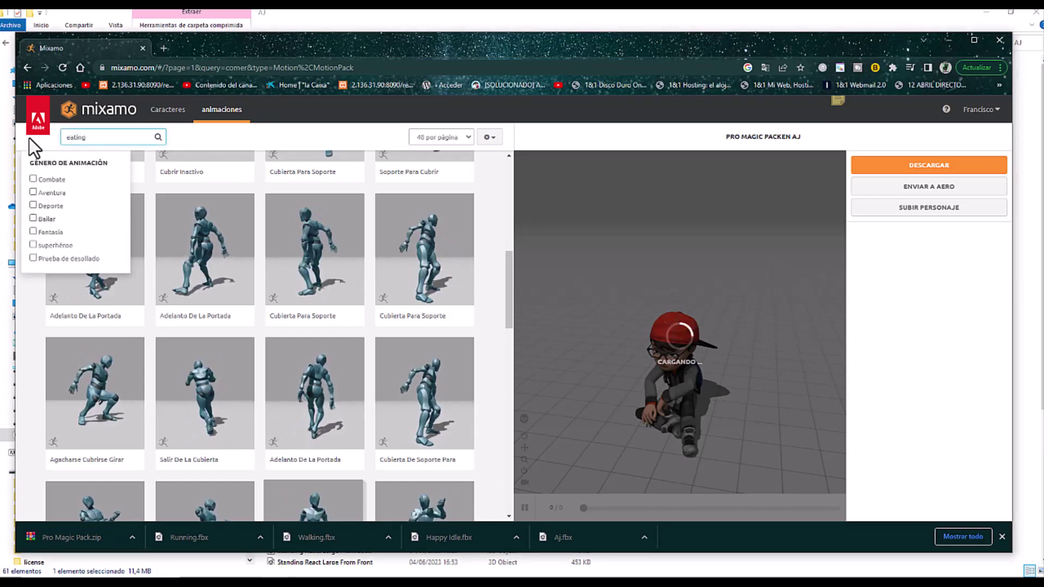
{"action": "key", "text": "Return"}
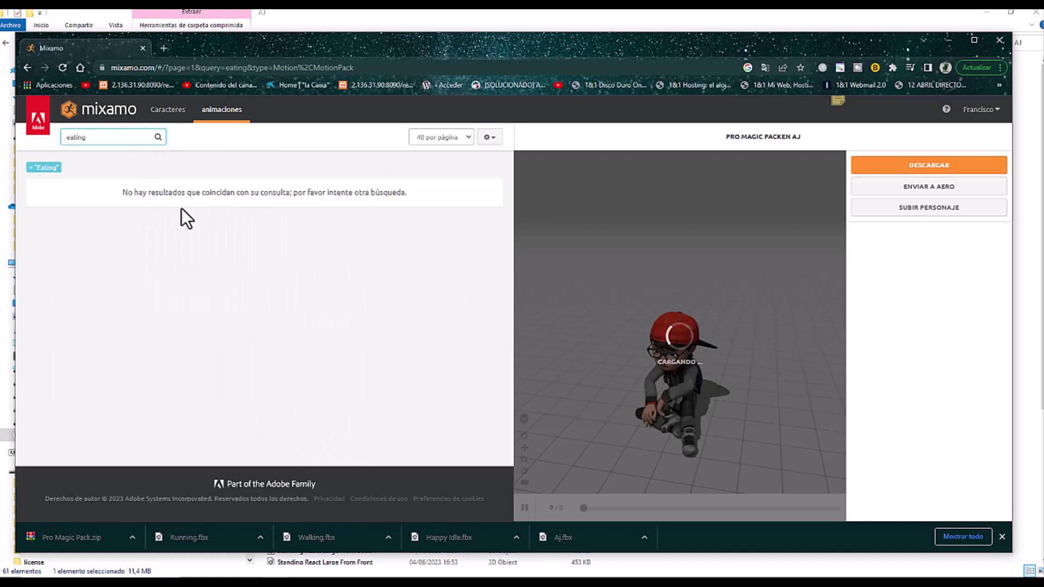
{"action": "left_click", "coordinate": [93, 137]}
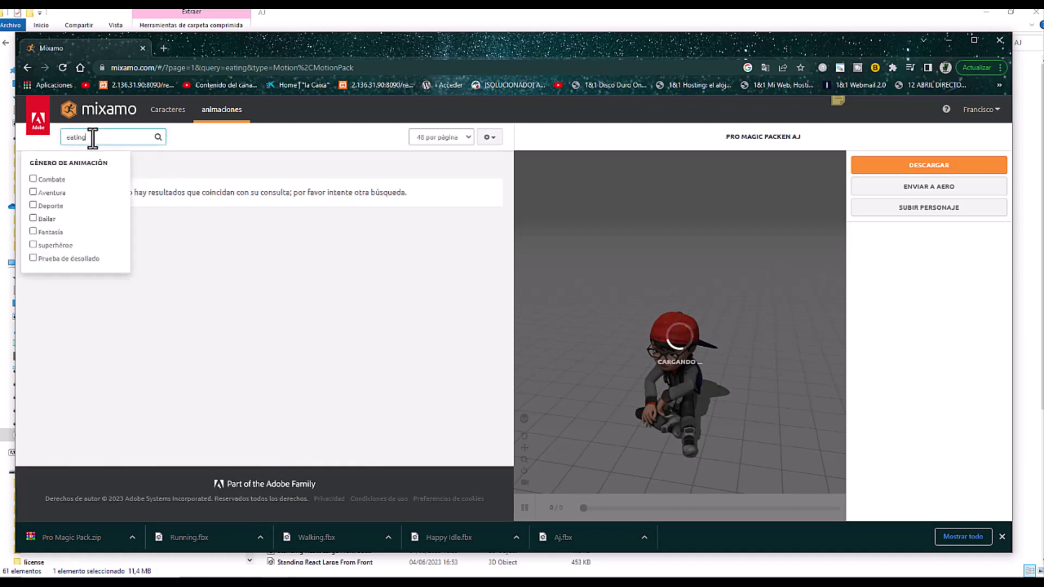
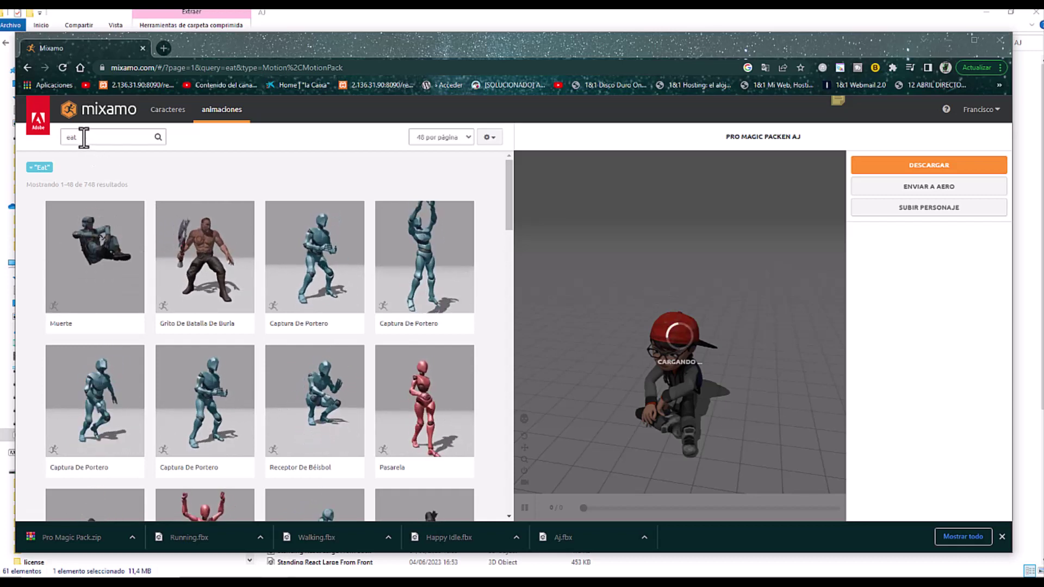
Scroll through the first page of Mixamo's 'eat' animation results.
{"action": "scroll", "coordinate": [261, 402], "scroll_direction": "down", "scroll_amount": 3}
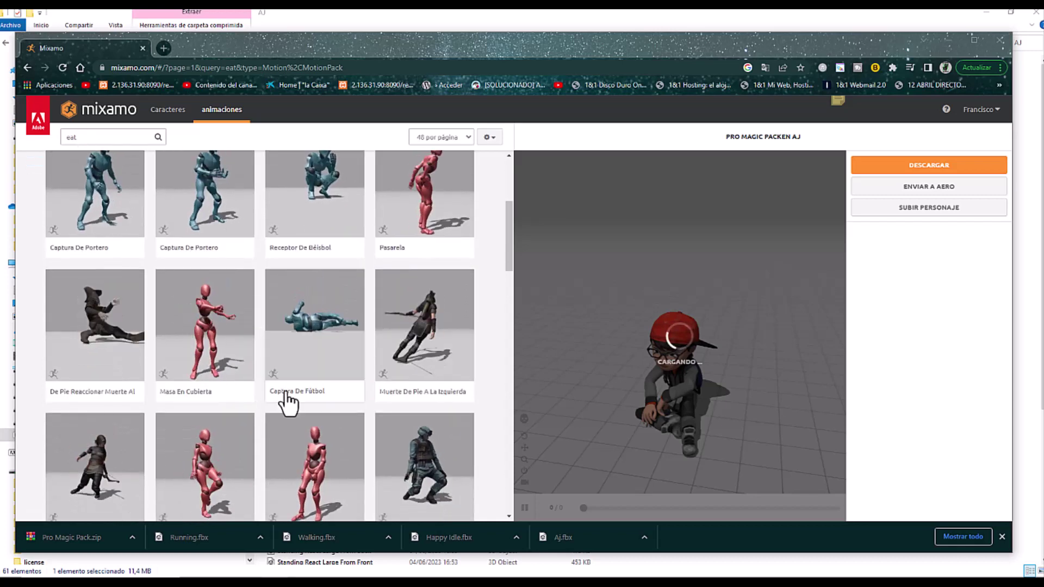
{"action": "scroll", "coordinate": [289, 403], "scroll_direction": "down", "scroll_amount": 4}
{"action": "scroll", "coordinate": [290, 400], "scroll_direction": "down", "scroll_amount": 5}
{"action": "scroll", "coordinate": [291, 401], "scroll_direction": "up", "scroll_amount": 2}
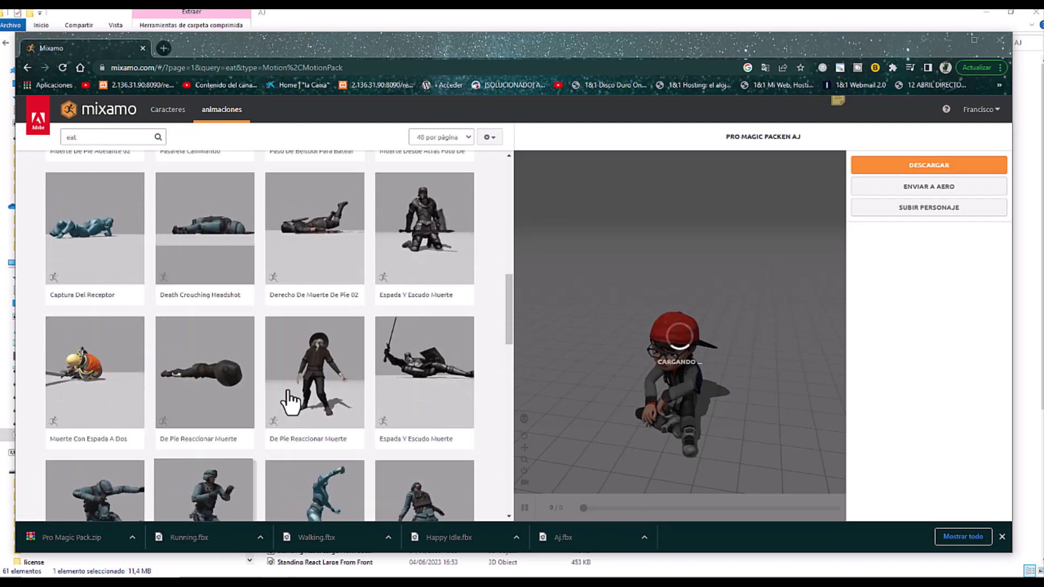
{"action": "scroll", "coordinate": [291, 403], "scroll_direction": "down", "scroll_amount": 2}
{"action": "scroll", "coordinate": [291, 403], "scroll_direction": "down", "scroll_amount": 2}
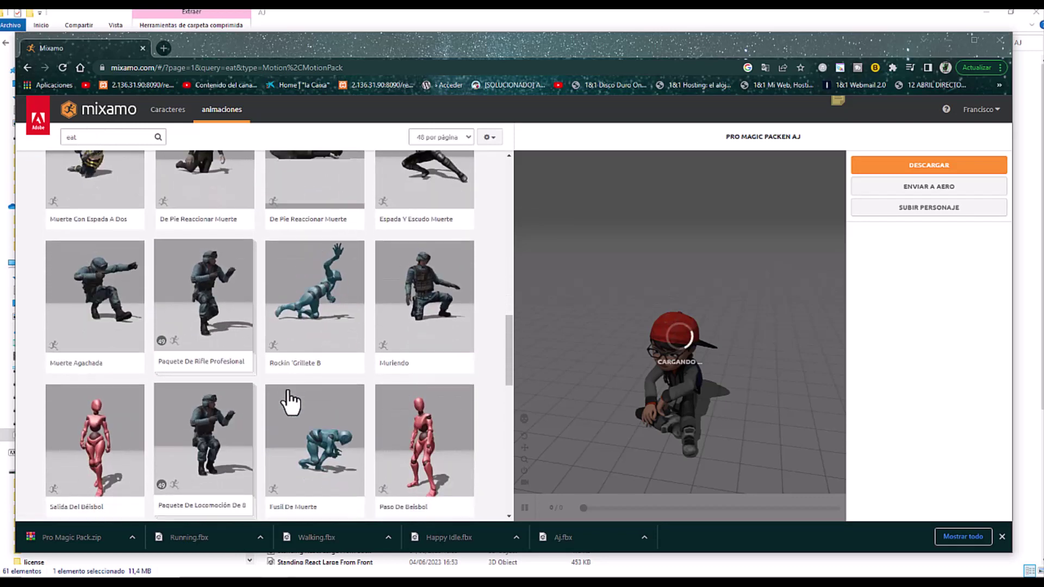
{"action": "scroll", "coordinate": [290, 402], "scroll_direction": "down", "scroll_amount": 1}
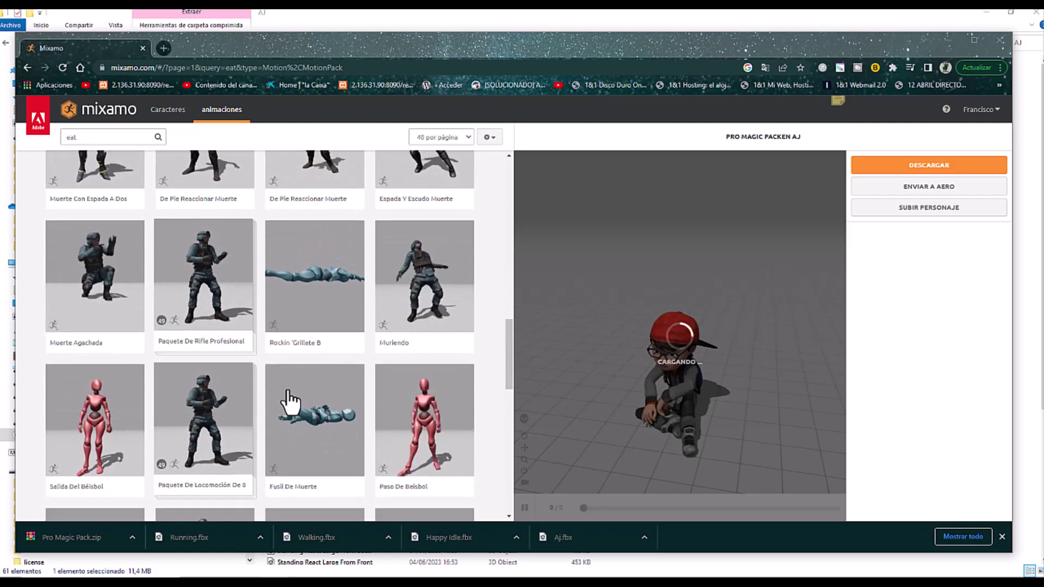
{"action": "scroll", "coordinate": [290, 403], "scroll_direction": "down", "scroll_amount": 4}
{"action": "scroll", "coordinate": [291, 403], "scroll_direction": "down", "scroll_amount": 6}
{"action": "scroll", "coordinate": [292, 402], "scroll_direction": "up", "scroll_amount": 1}
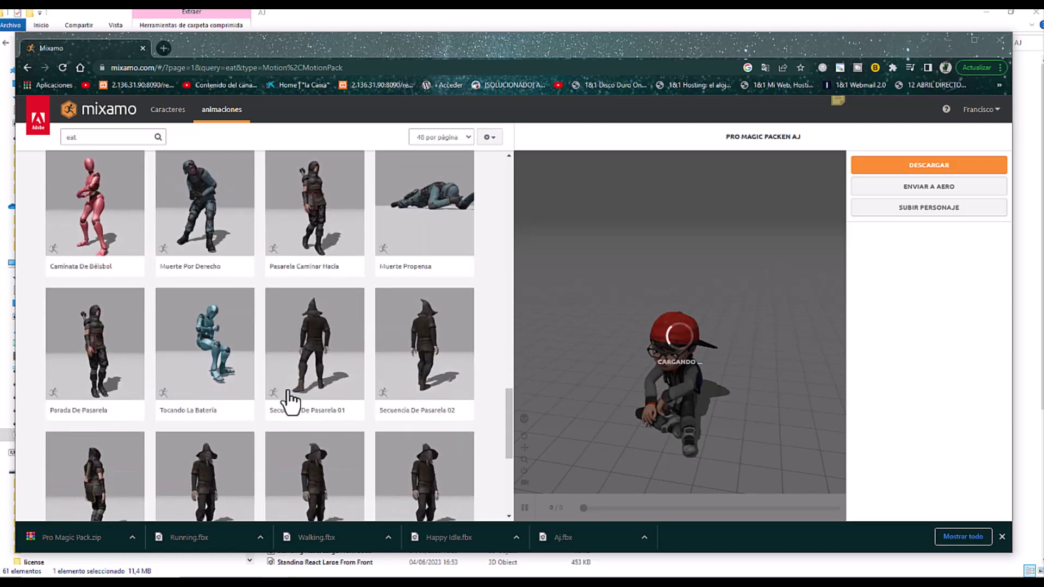
{"action": "scroll", "coordinate": [290, 403], "scroll_direction": "down", "scroll_amount": 4}
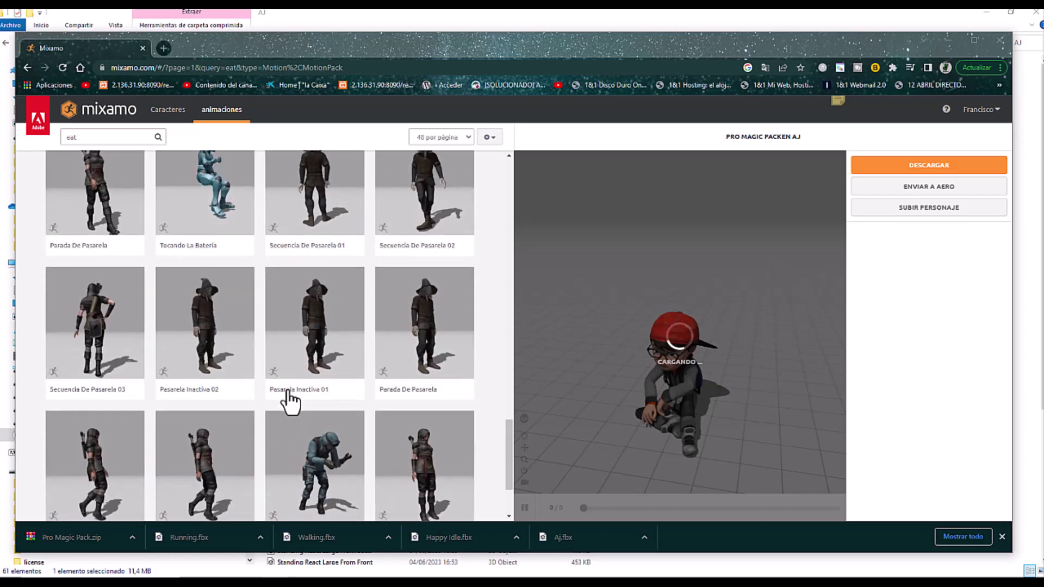
{"action": "scroll", "coordinate": [289, 402], "scroll_direction": "down", "scroll_amount": 3}
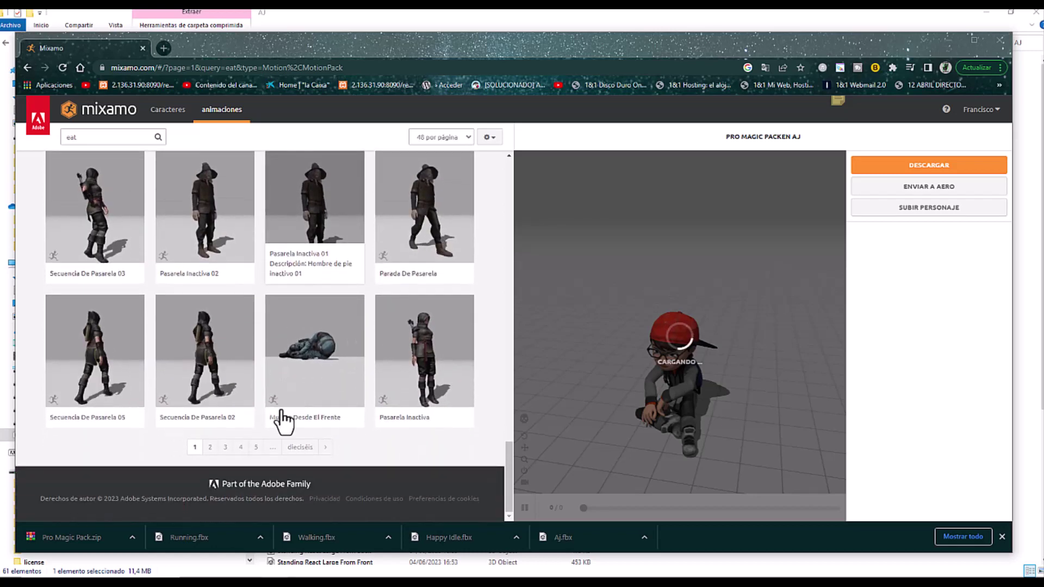
Browse page 2 of the 'eat' results, then close the Mixamo browser window.
{"action": "left_click", "coordinate": [210, 447]}
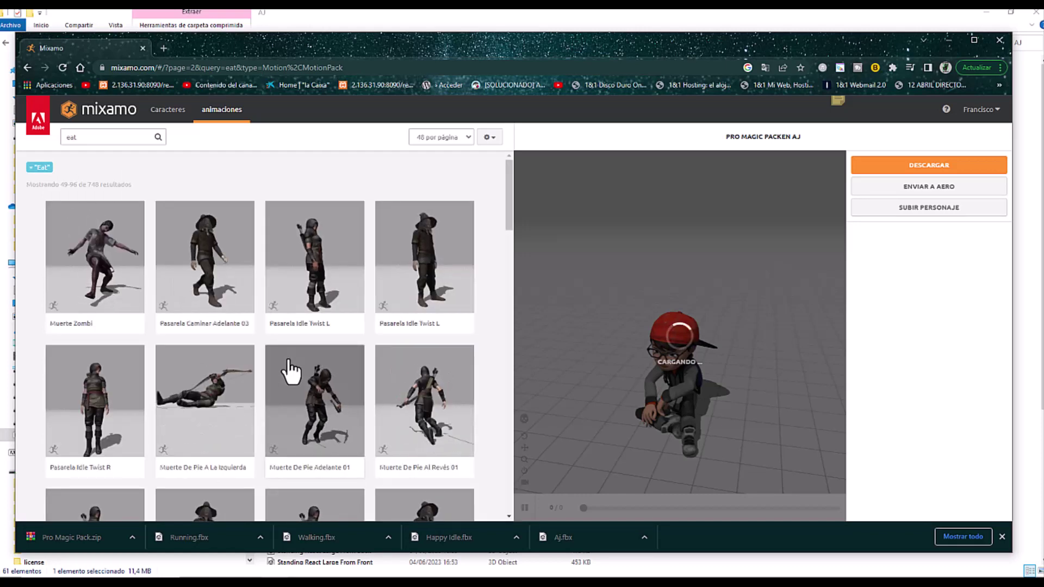
{"action": "scroll", "coordinate": [293, 370], "scroll_direction": "down", "scroll_amount": 1}
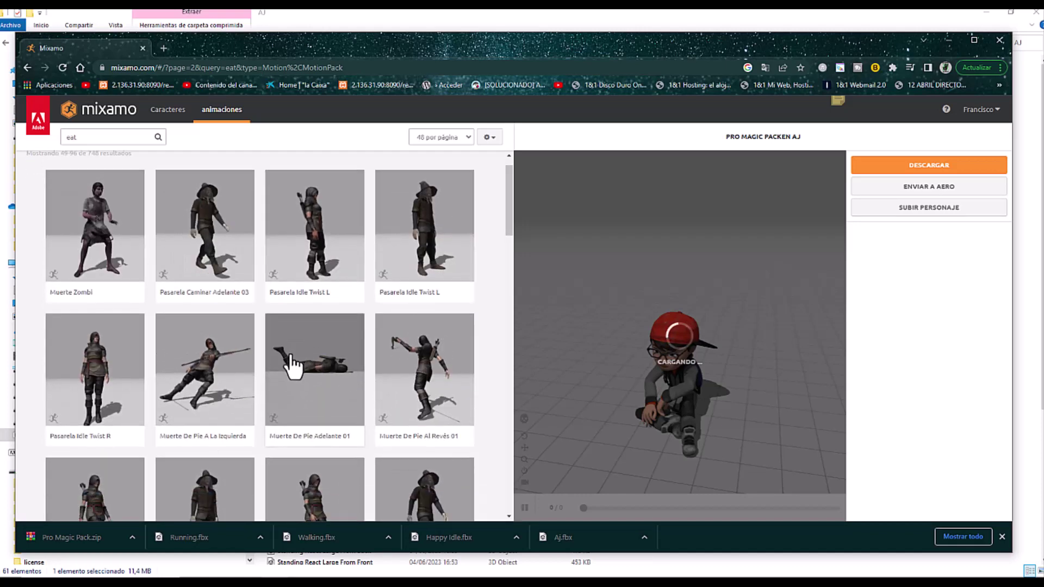
{"action": "scroll", "coordinate": [292, 370], "scroll_direction": "down", "scroll_amount": 3}
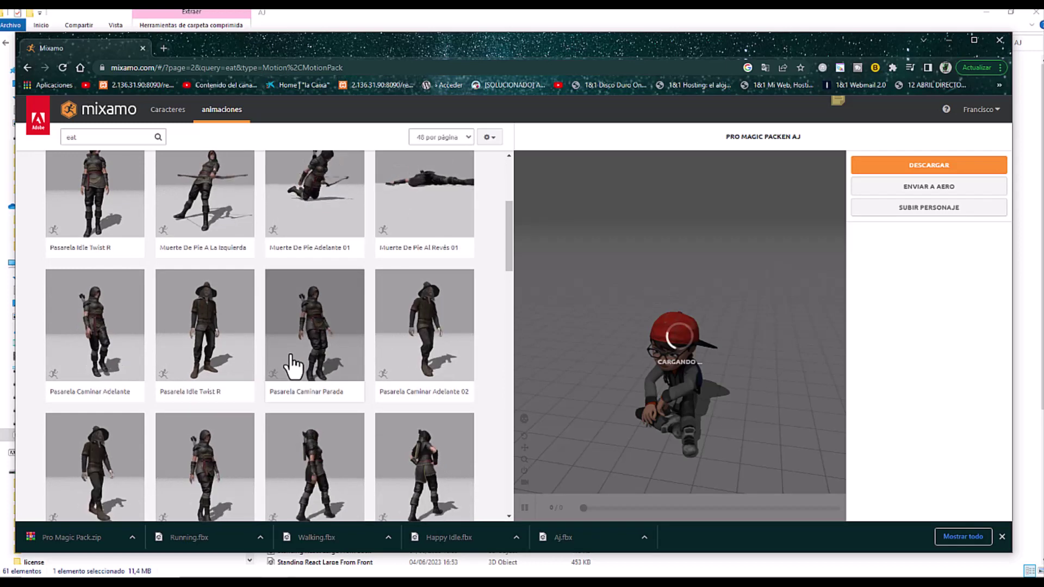
{"action": "scroll", "coordinate": [294, 367], "scroll_direction": "down", "scroll_amount": 2}
{"action": "scroll", "coordinate": [294, 367], "scroll_direction": "down", "scroll_amount": 1}
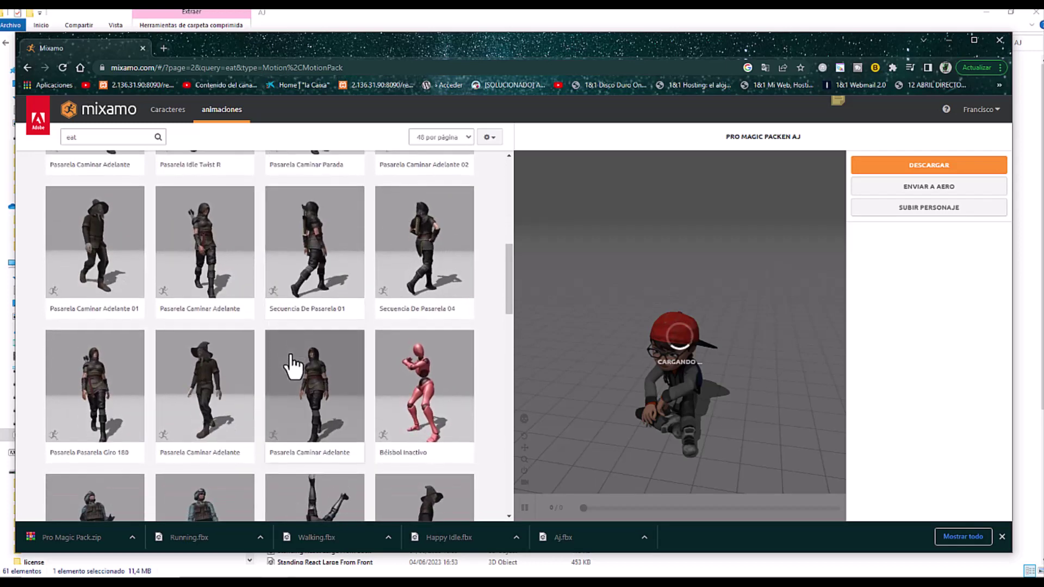
{"action": "scroll", "coordinate": [293, 363], "scroll_direction": "down", "scroll_amount": 2}
{"action": "scroll", "coordinate": [292, 365], "scroll_direction": "down", "scroll_amount": 2}
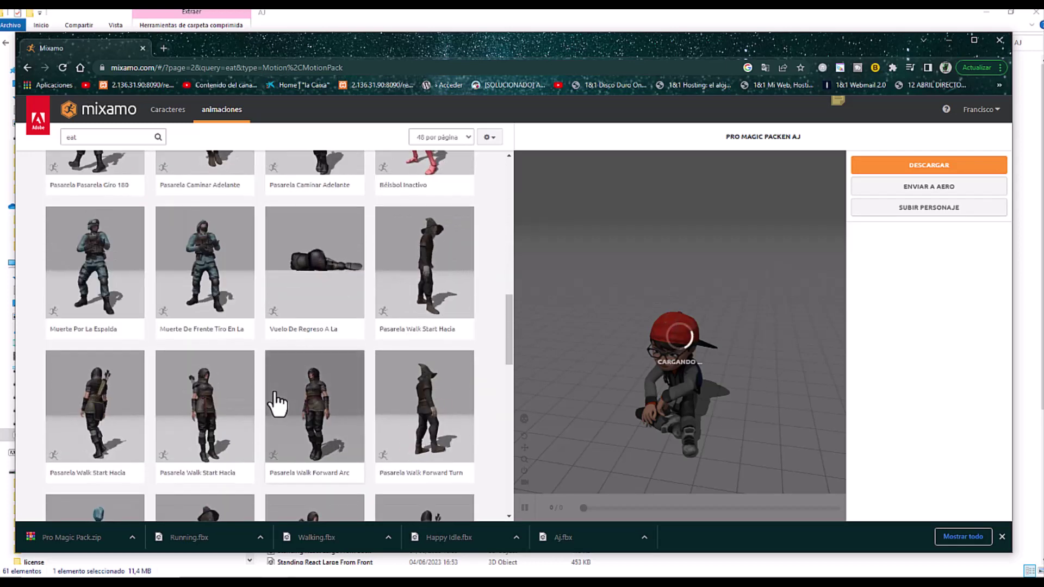
{"action": "scroll", "coordinate": [277, 403], "scroll_direction": "down", "scroll_amount": 3}
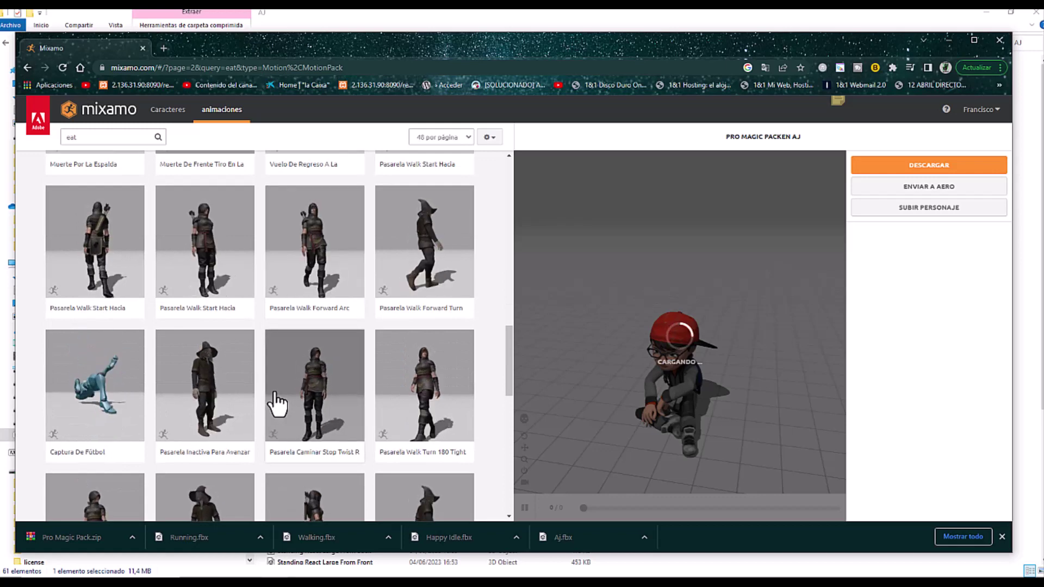
{"action": "scroll", "coordinate": [278, 403], "scroll_direction": "down", "scroll_amount": 3}
{"action": "scroll", "coordinate": [278, 404], "scroll_direction": "down", "scroll_amount": 2}
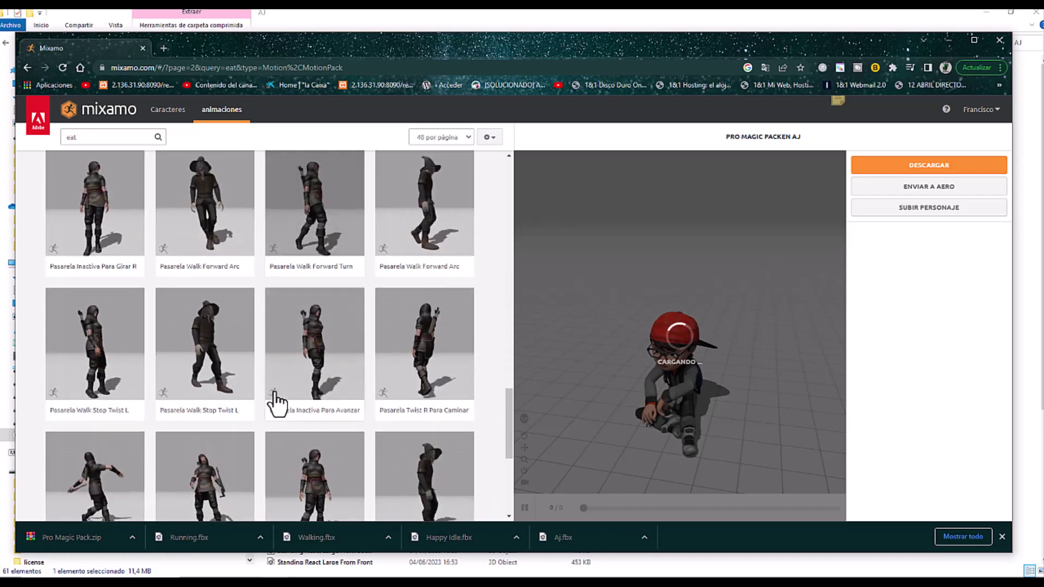
{"action": "scroll", "coordinate": [278, 404], "scroll_direction": "down", "scroll_amount": 3}
{"action": "scroll", "coordinate": [278, 403], "scroll_direction": "down", "scroll_amount": 2}
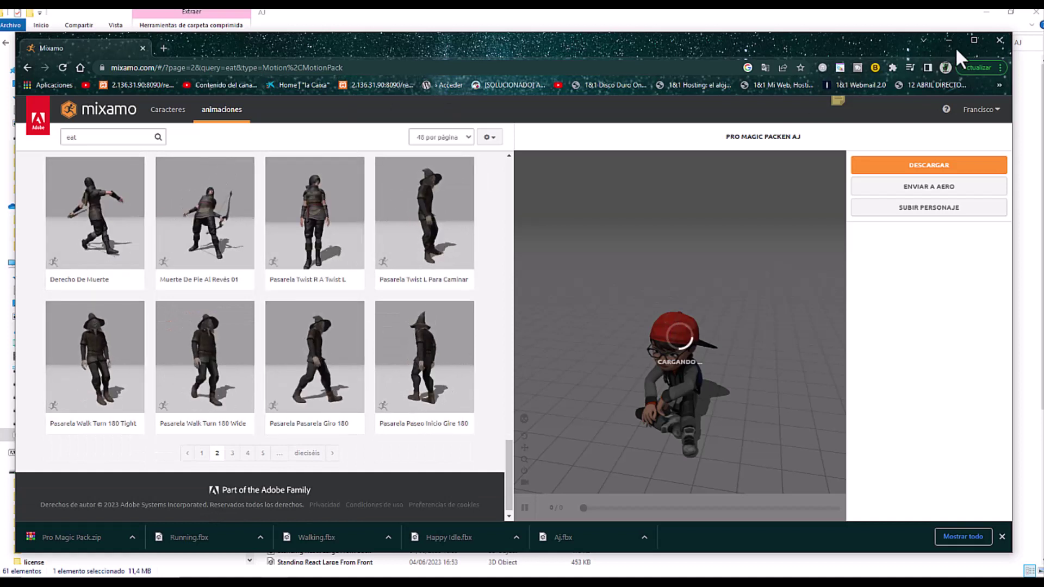
{"action": "left_click", "coordinate": [1000, 38]}
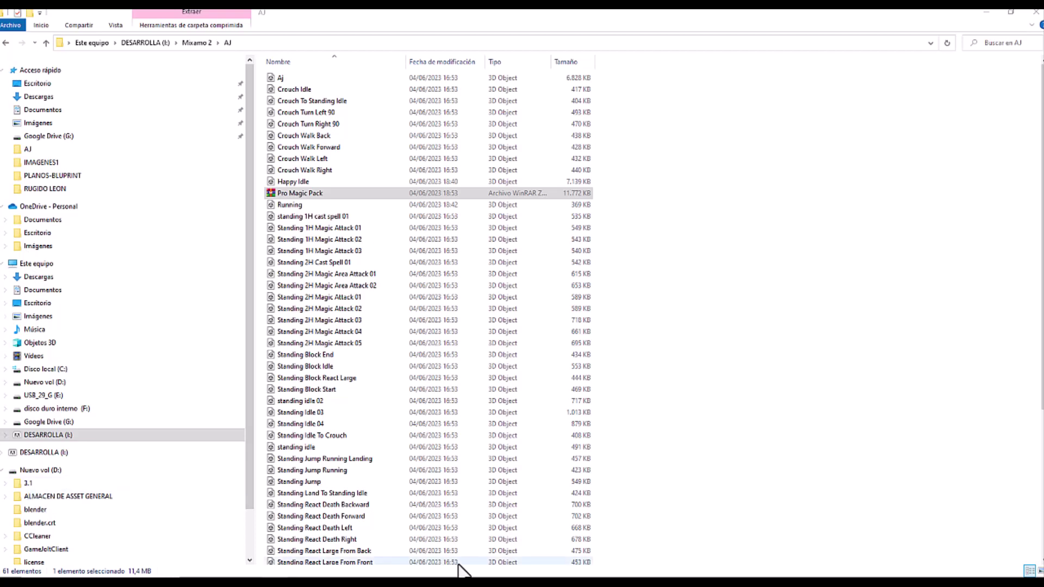
Switch from File Explorer to the Unreal Editor using its taskbar preview.
{"action": "mouse_move", "coordinate": [517, 582]}
{"action": "left_click", "coordinate": [516, 541]}
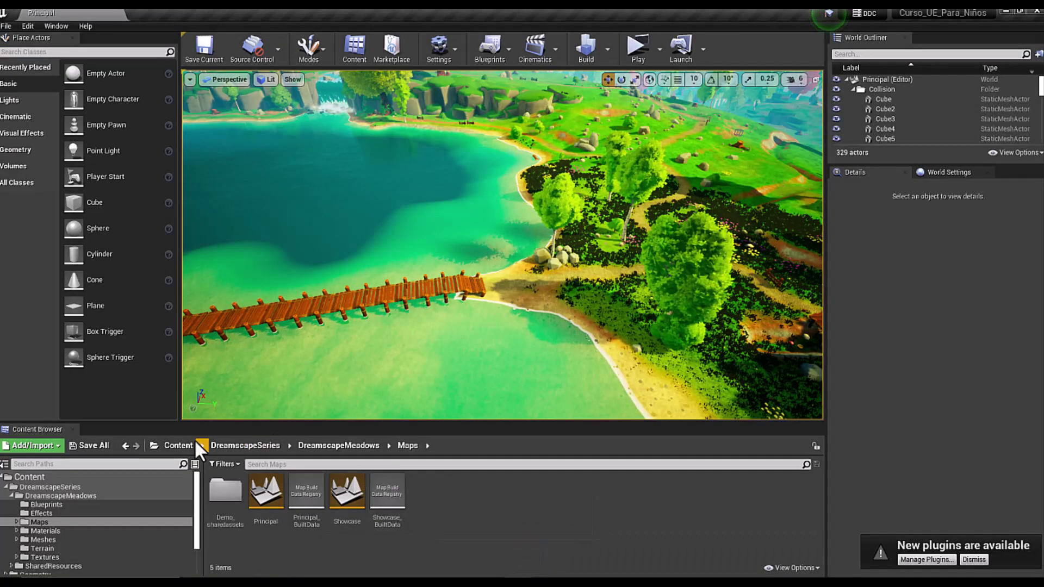
Add a new folder named Mixamo directly under Content and open it.
{"action": "left_click", "coordinate": [180, 446]}
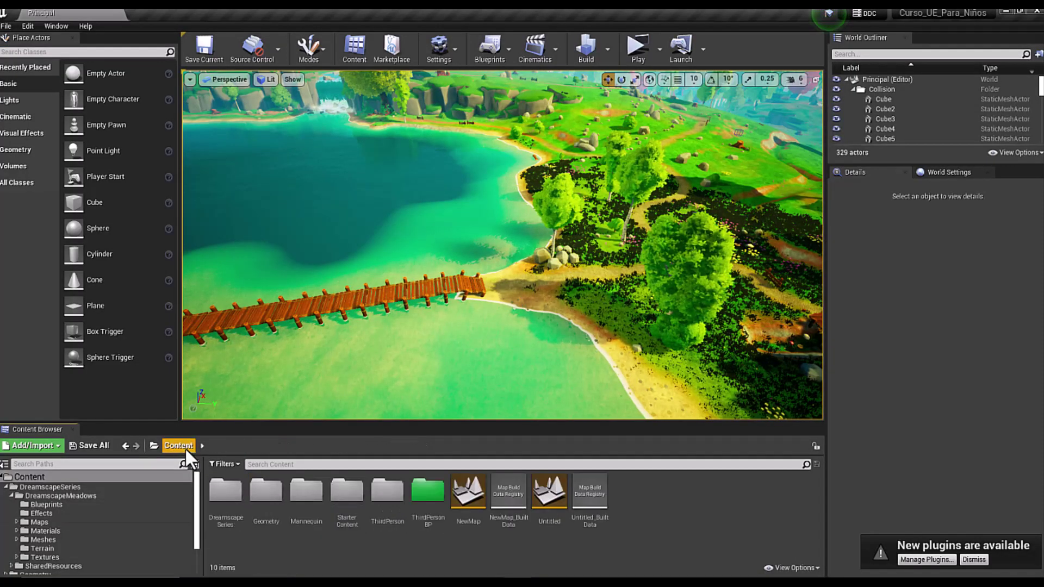
{"action": "right_click", "coordinate": [648, 523]}
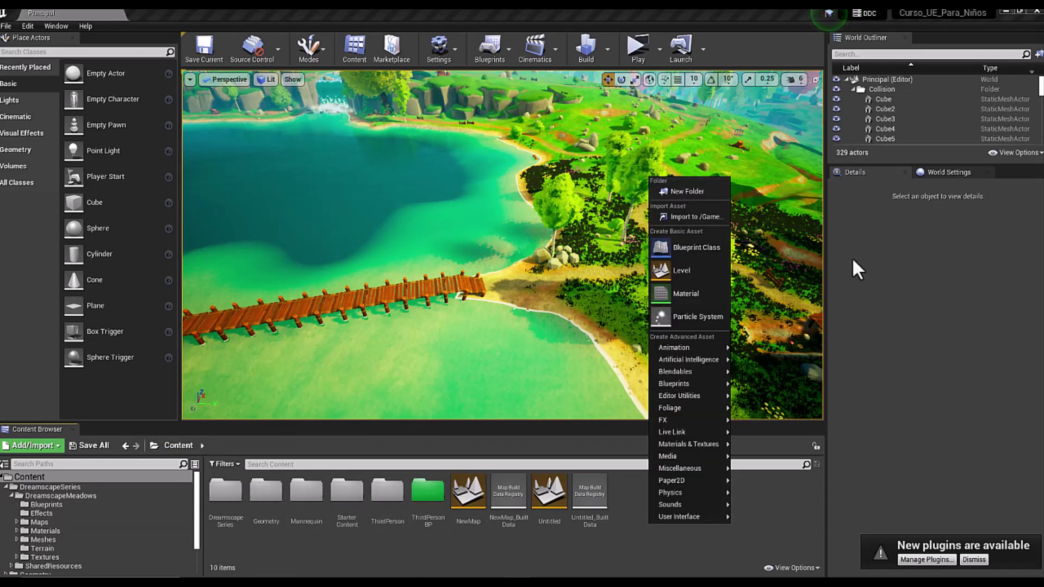
{"action": "left_click", "coordinate": [688, 190]}
{"action": "type", "text": "Mixamo"}
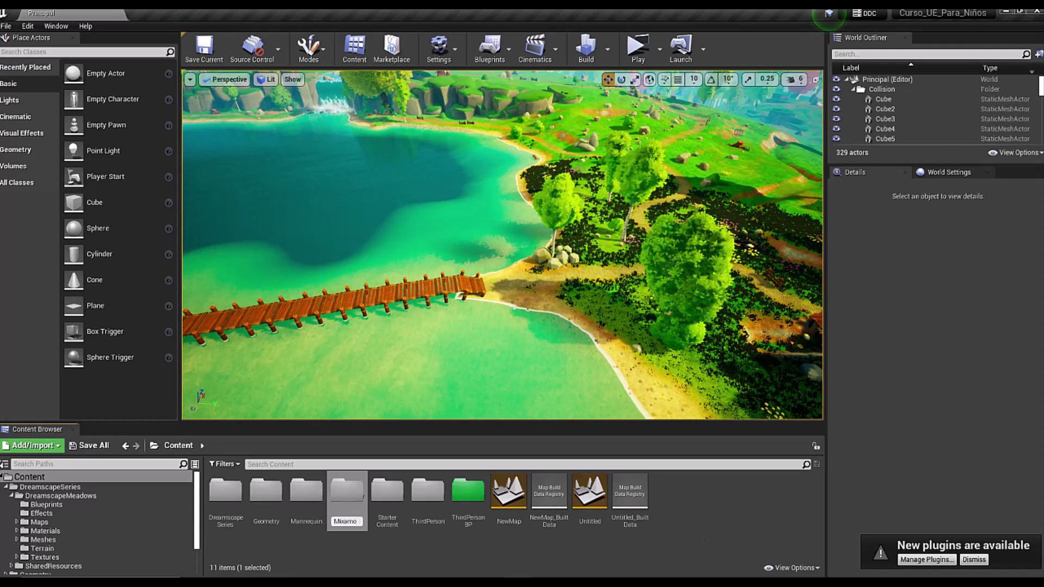
{"action": "key", "text": "Return"}
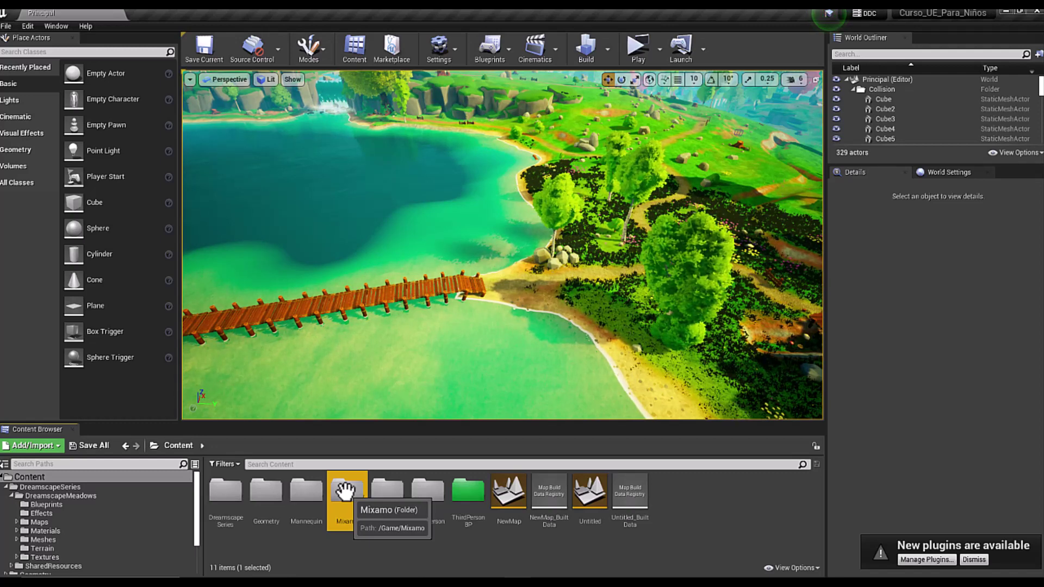
{"action": "double_click", "coordinate": [344, 491]}
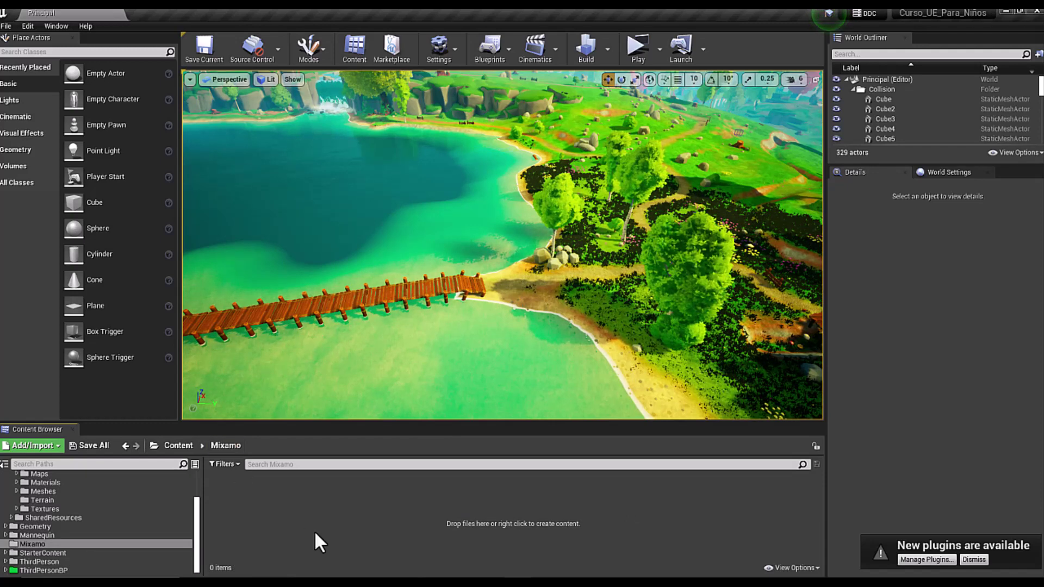
Add an AJ_Pepillo subfolder inside Mixamo, open it, and bring up the Add/Import menu.
{"action": "right_click", "coordinate": [348, 541]}
{"action": "mouse_move", "coordinate": [358, 534]}
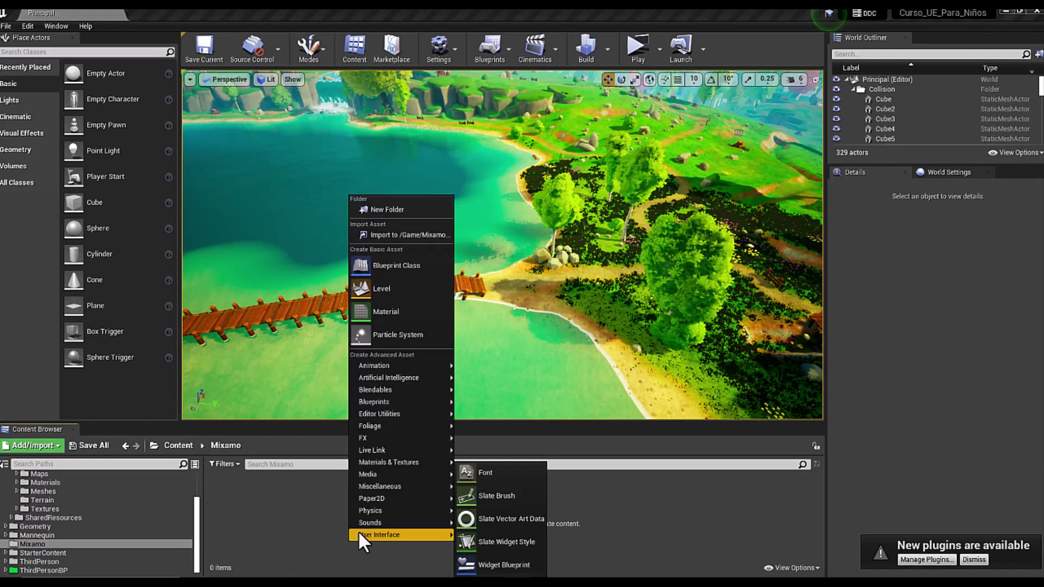
{"action": "left_click", "coordinate": [386, 210]}
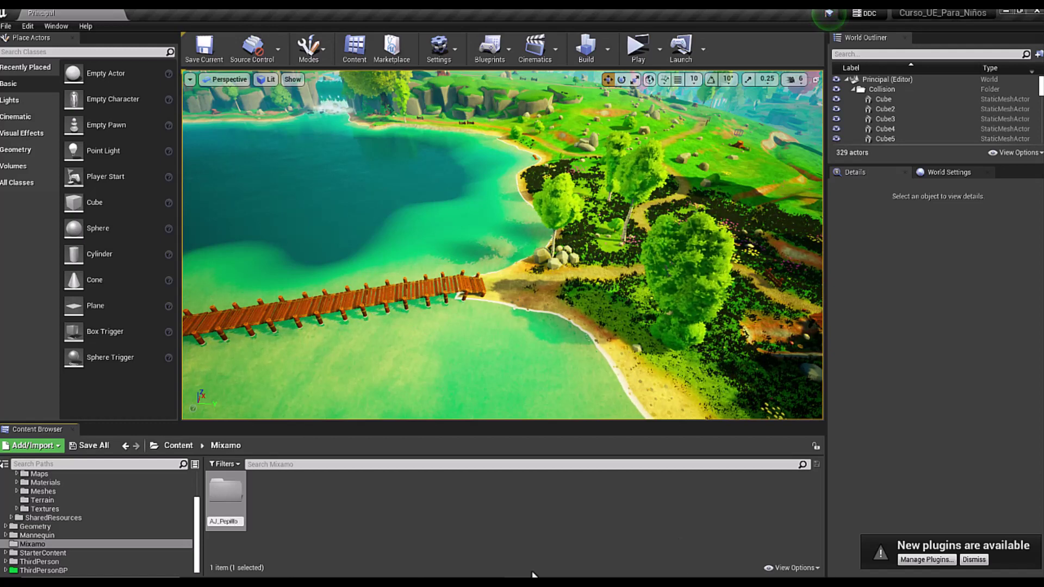
{"action": "key", "text": "Return"}
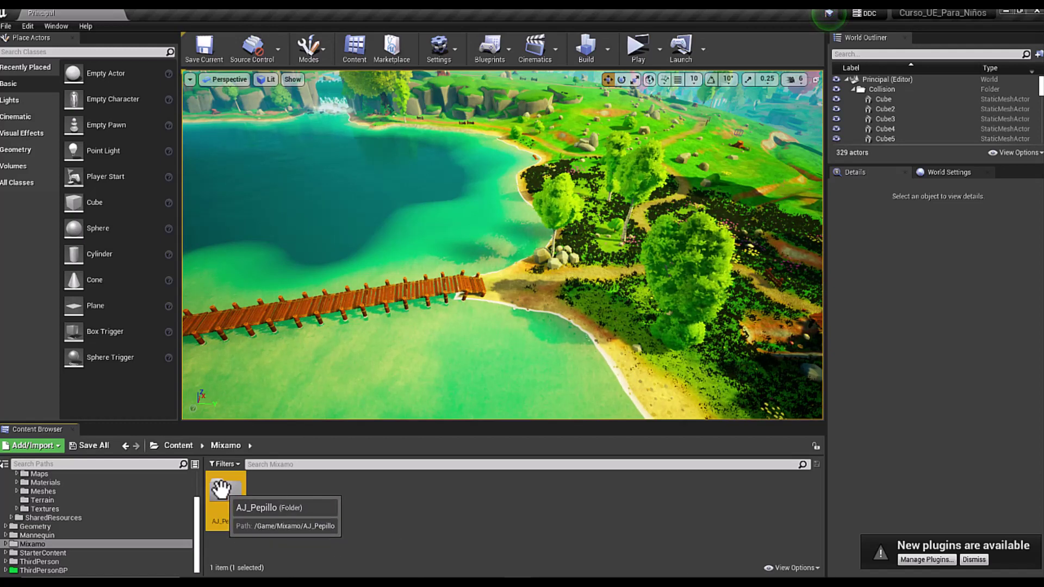
{"action": "double_click", "coordinate": [222, 489]}
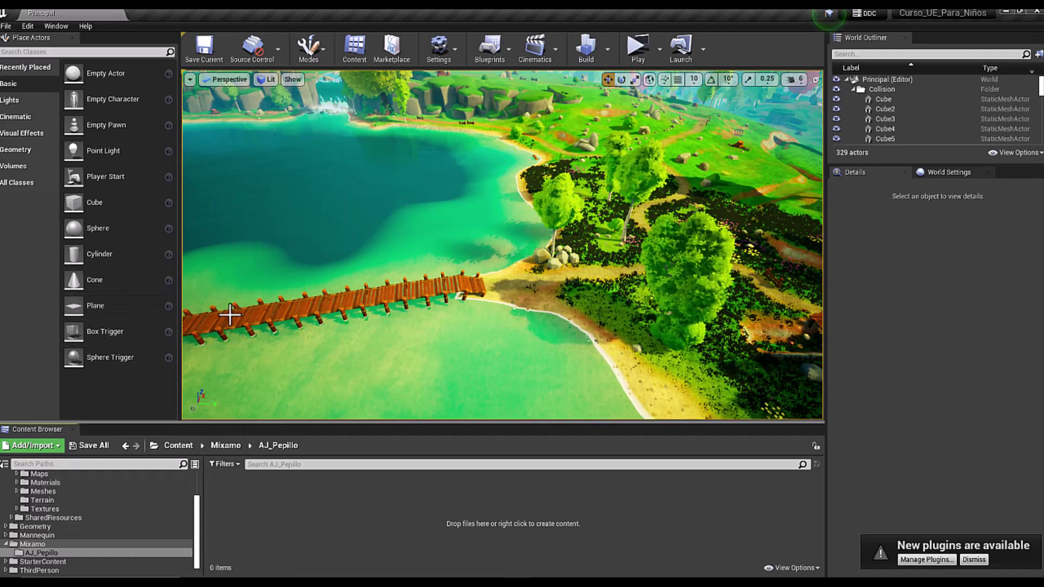
{"action": "left_click", "coordinate": [44, 446]}
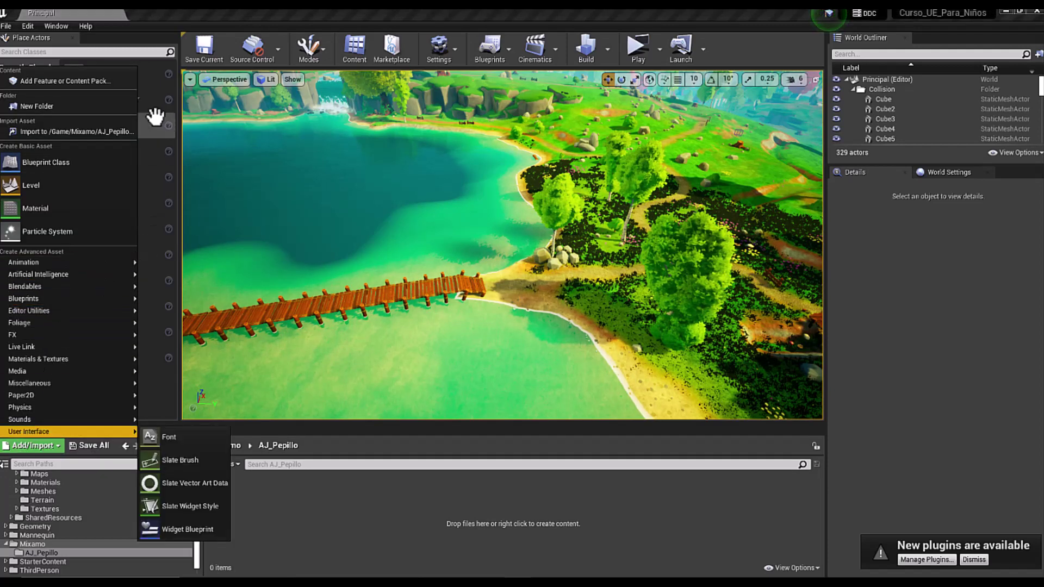
Import all files from Aj through Walking in DESARROLLA > Mixamo 2 > AJ into AJ_Pepillo.
{"action": "left_click", "coordinate": [61, 130]}
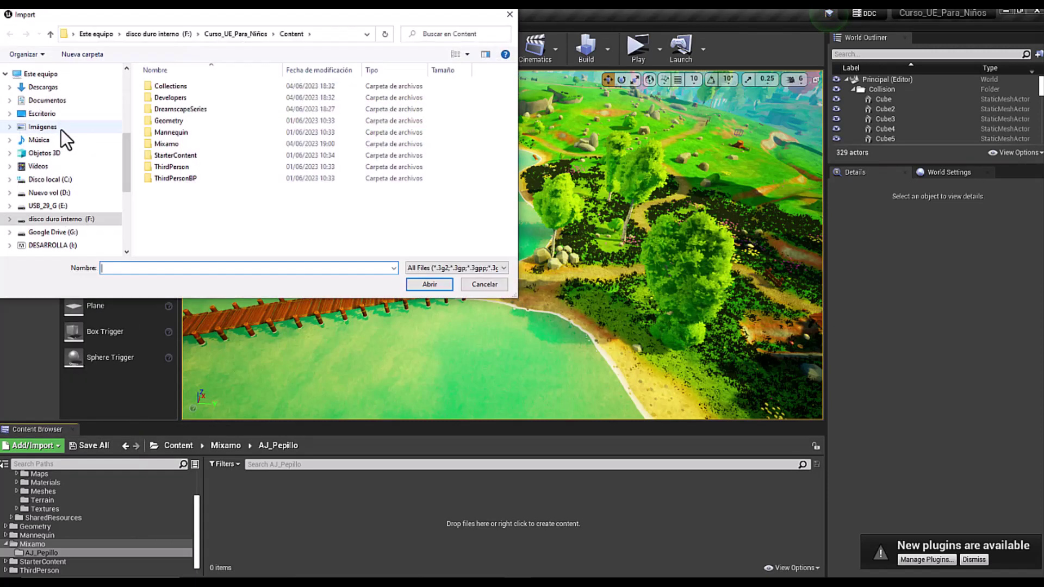
{"action": "scroll", "coordinate": [69, 242], "scroll_direction": "down", "scroll_amount": 2}
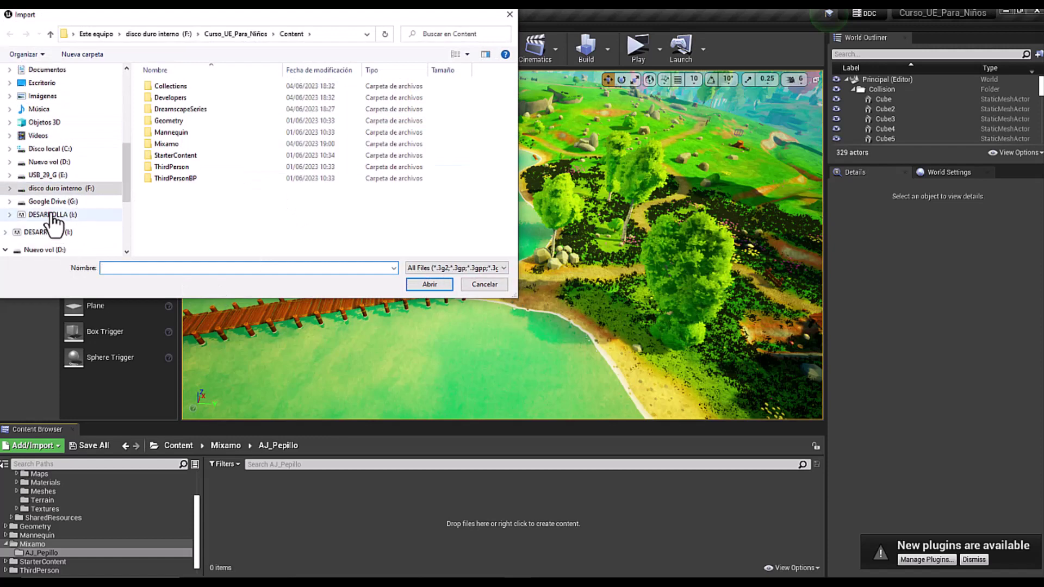
{"action": "left_click", "coordinate": [51, 215]}
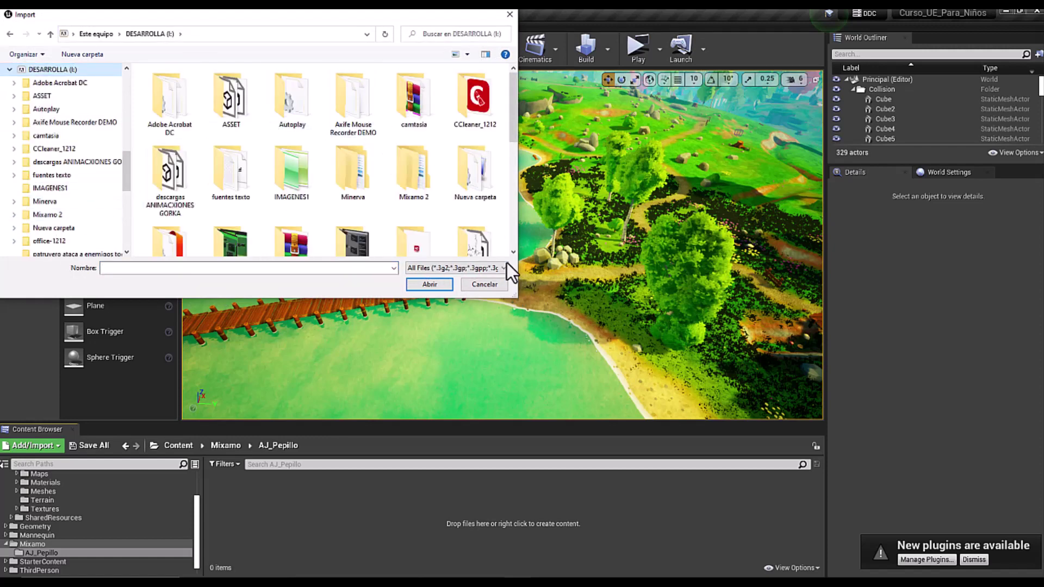
{"action": "double_click", "coordinate": [418, 161]}
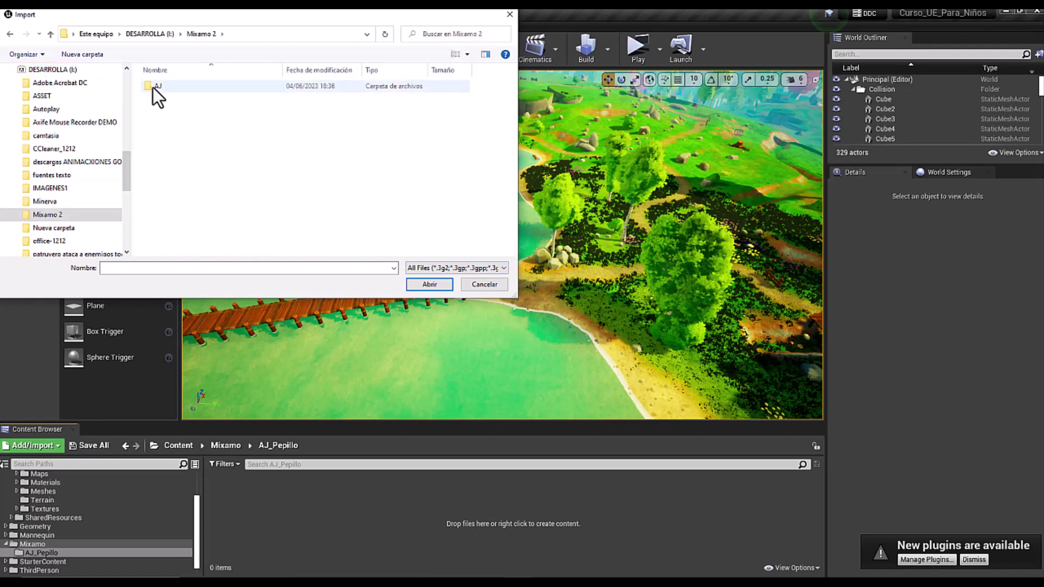
{"action": "double_click", "coordinate": [153, 88]}
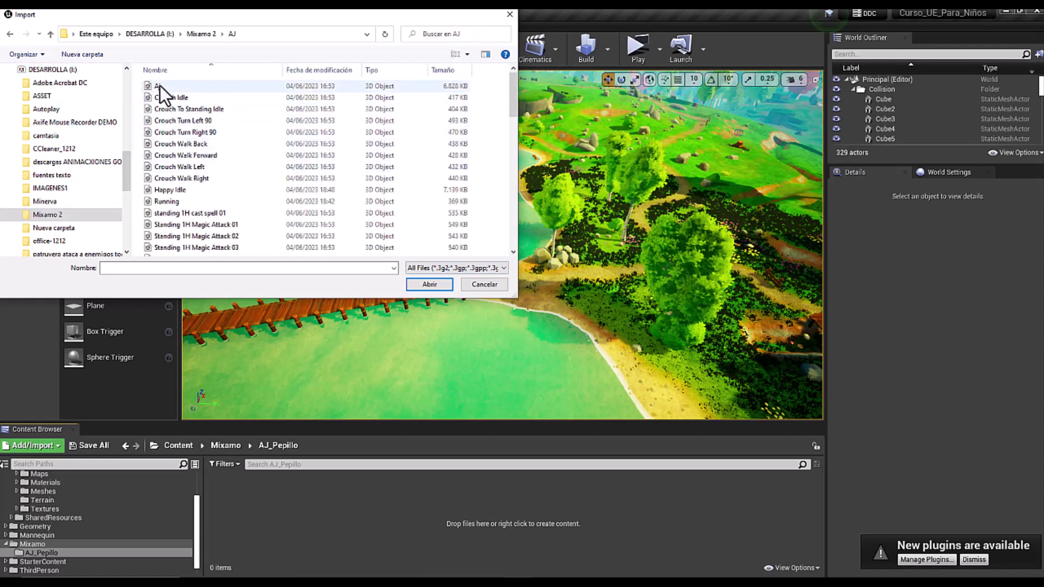
{"action": "left_click", "coordinate": [160, 86]}
{"action": "scroll", "coordinate": [343, 138], "scroll_direction": "down", "scroll_amount": 10}
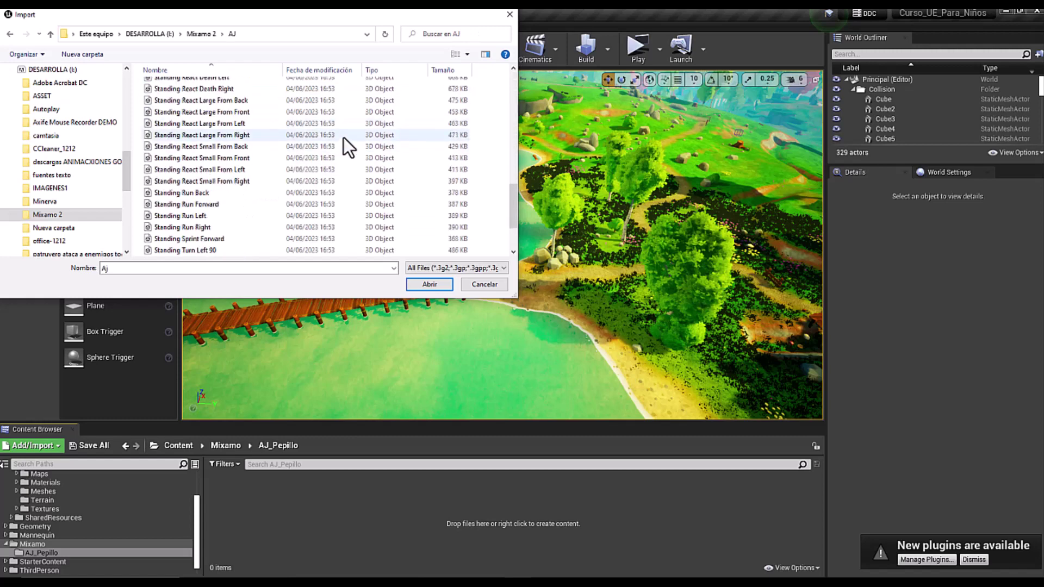
{"action": "scroll", "coordinate": [344, 138], "scroll_direction": "down", "scroll_amount": 2}
{"action": "left_click", "coordinate": [174, 250], "text": "shift"}
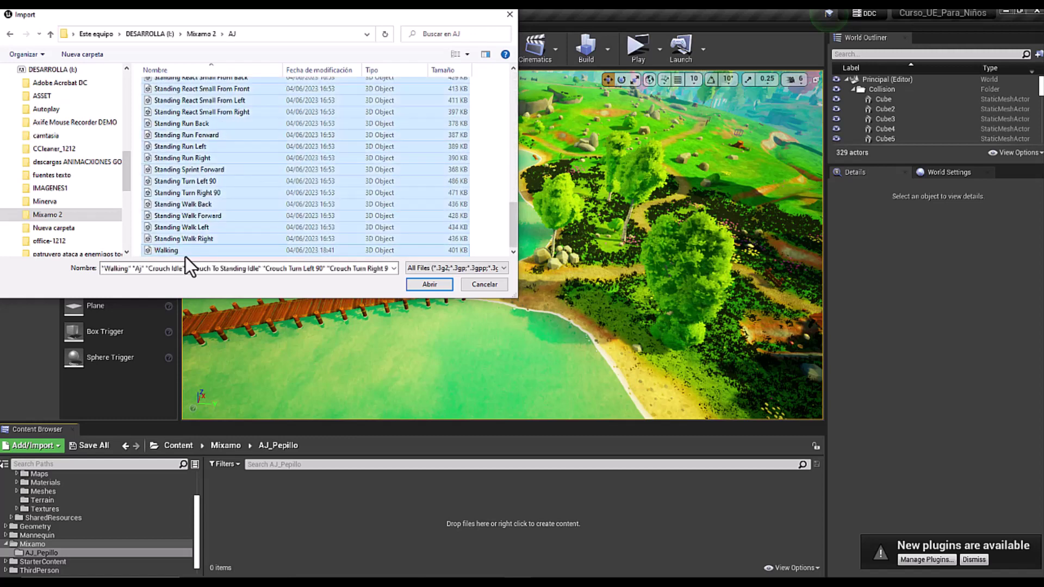
{"action": "left_click", "coordinate": [429, 284]}
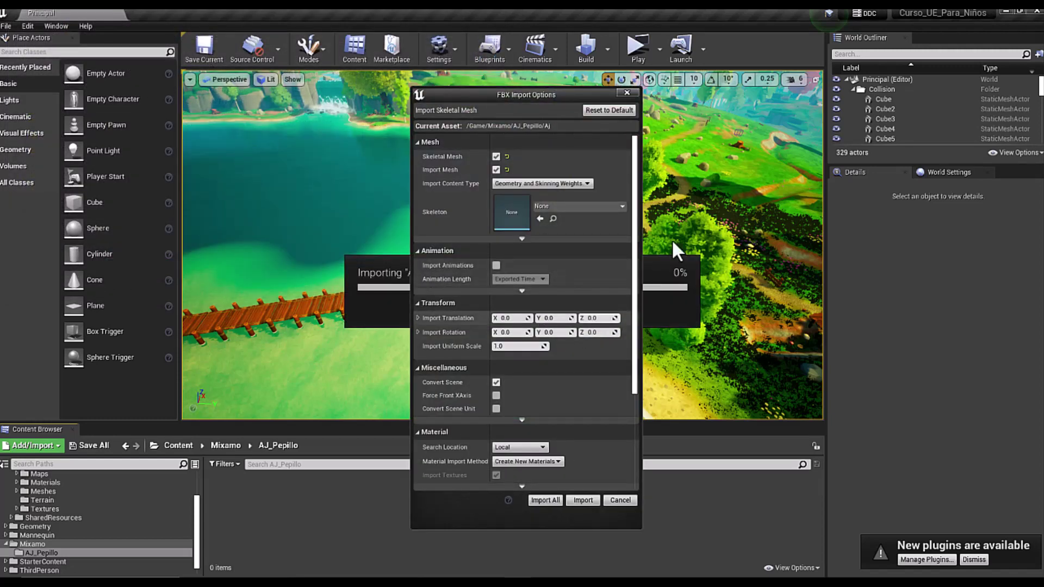
Cancel the multi-file import and re-import only the Aj file into /Game/Mixamo/AJ_Pepillo.
{"action": "left_click", "coordinate": [625, 500]}
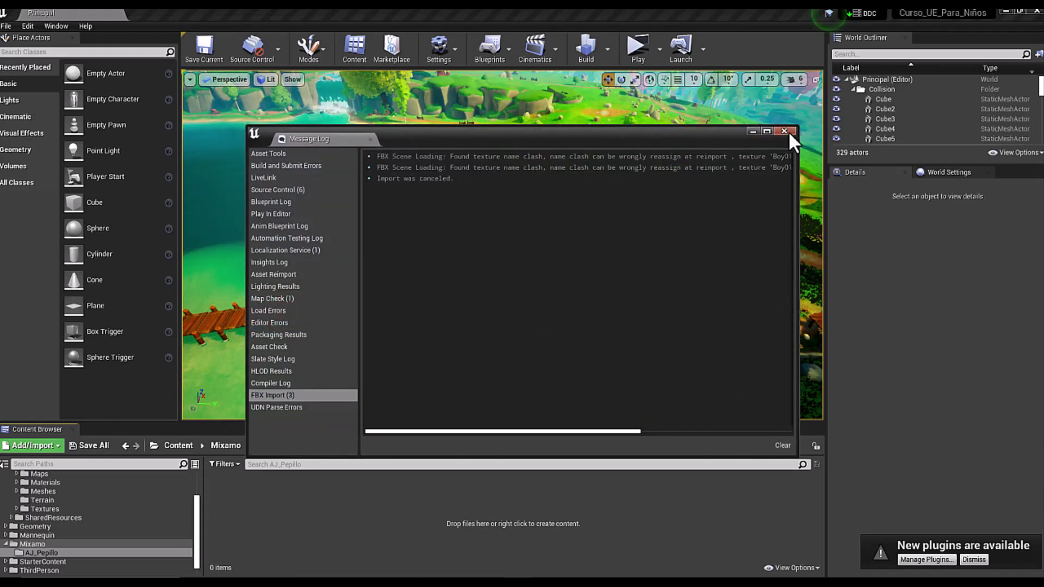
{"action": "left_click", "coordinate": [786, 131]}
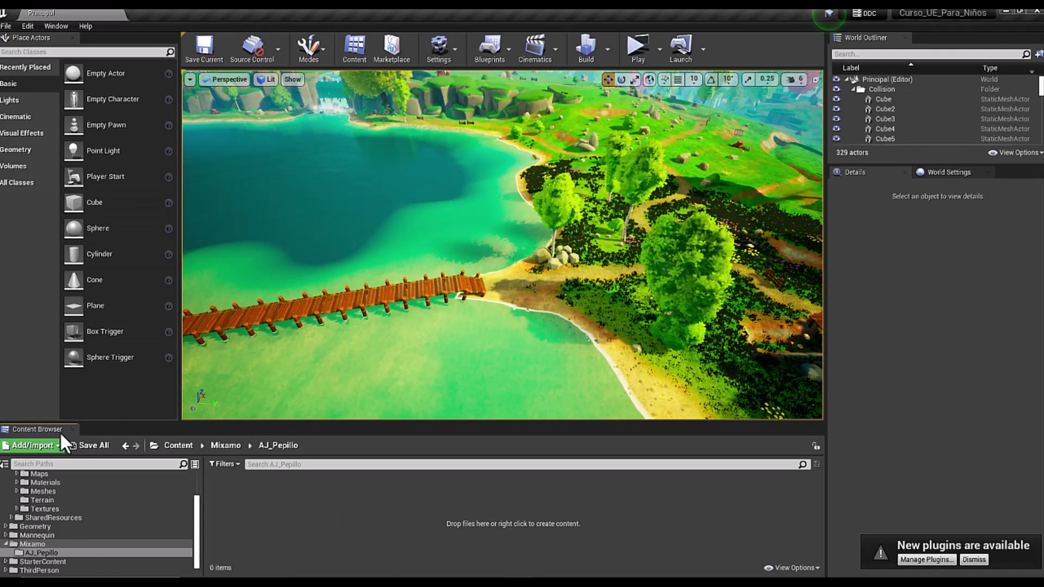
{"action": "left_click", "coordinate": [42, 444]}
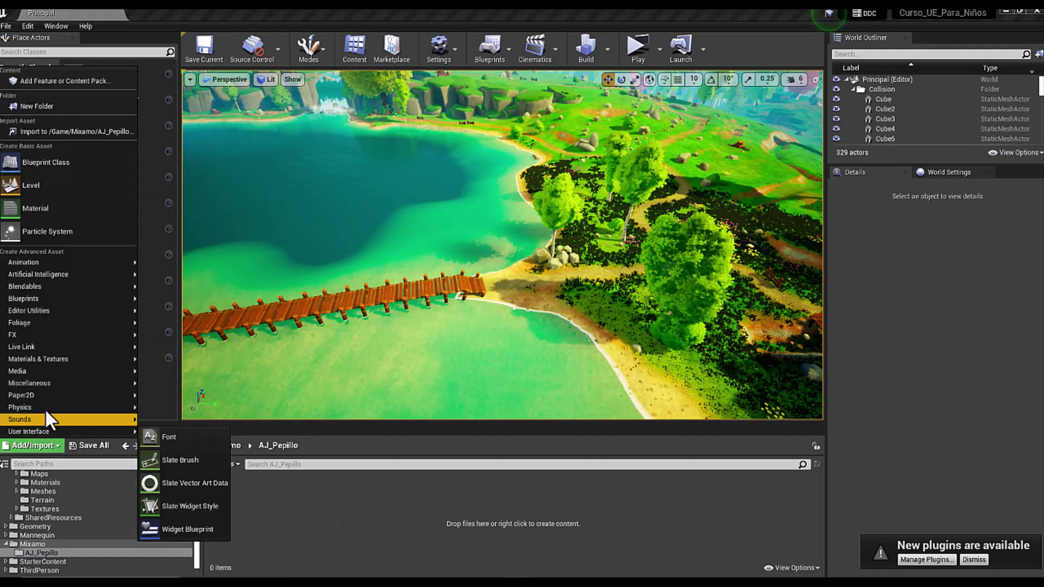
{"action": "left_click", "coordinate": [70, 130]}
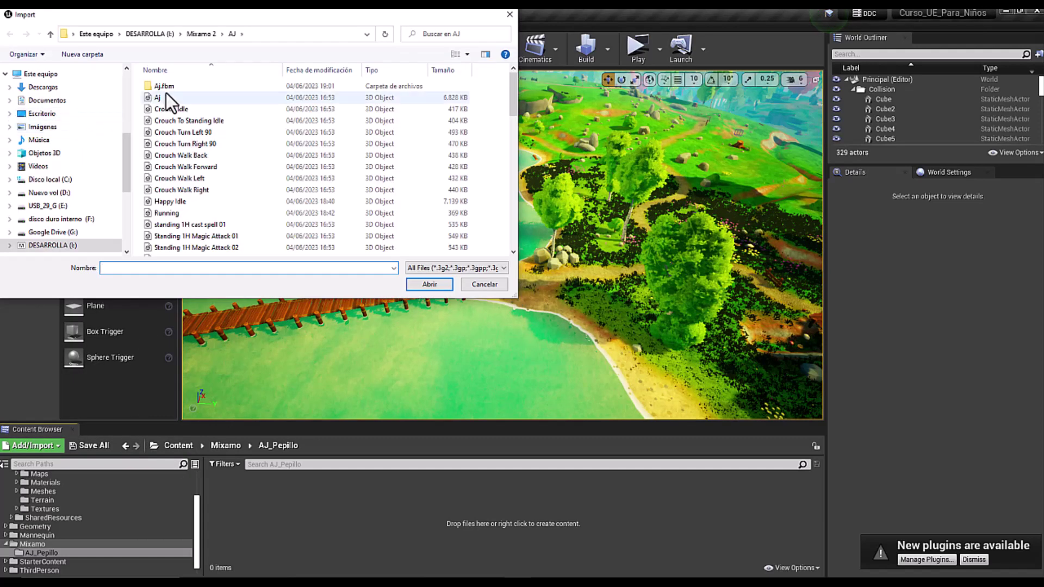
{"action": "left_click", "coordinate": [179, 98]}
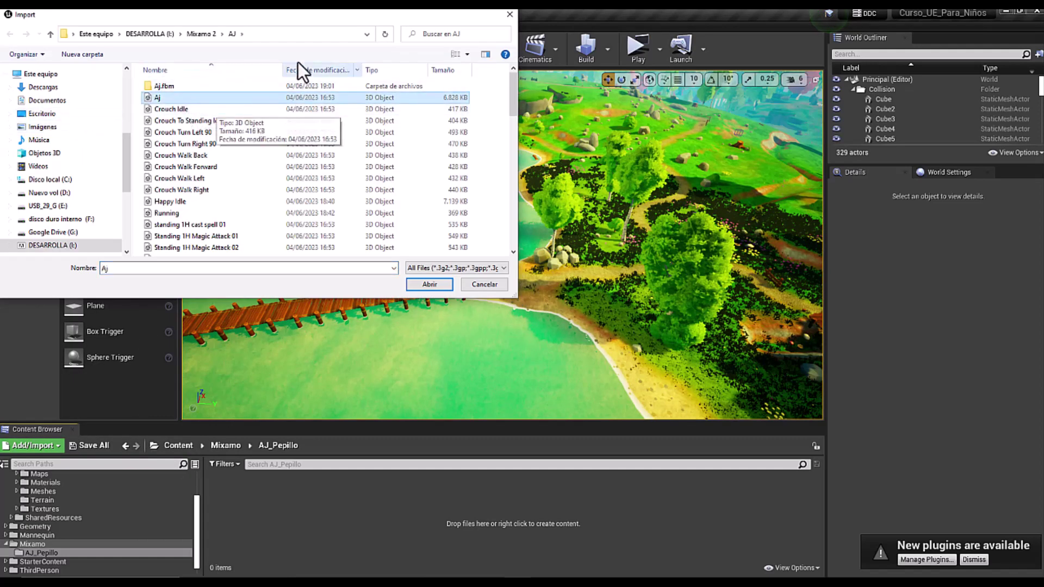
{"action": "left_click", "coordinate": [170, 99]}
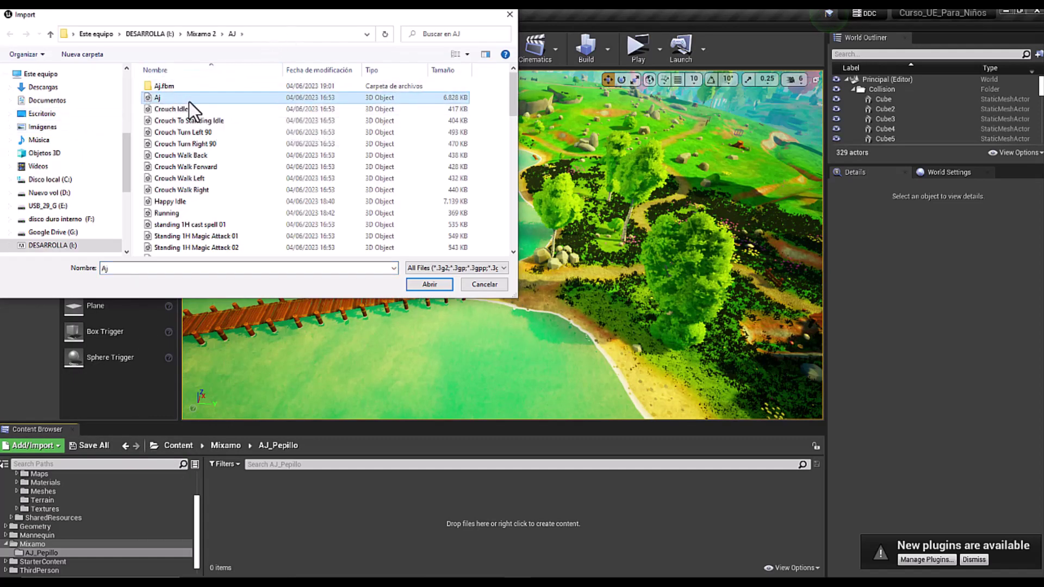
{"action": "left_click", "coordinate": [205, 97]}
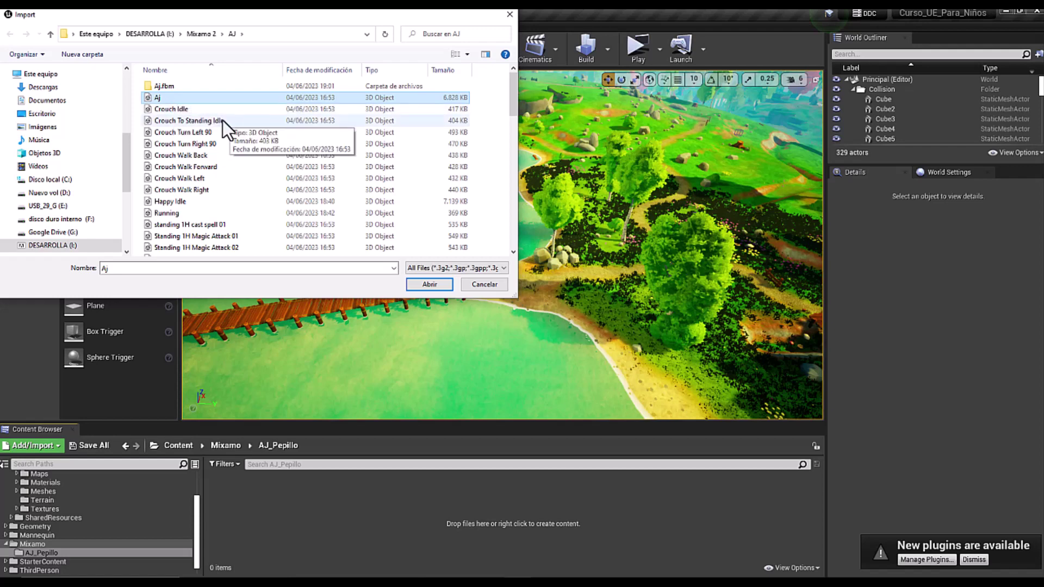
{"action": "left_click", "coordinate": [431, 286]}
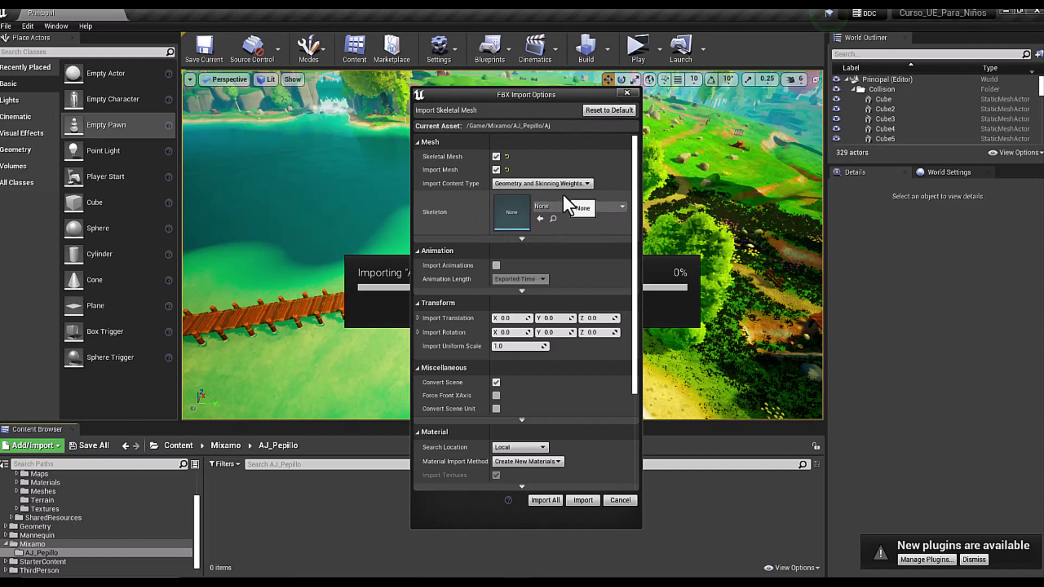
Import Aj with the skeletal mesh options (Skeleton None, no animations) using Import All.
{"action": "mouse_move", "coordinate": [439, 213]}
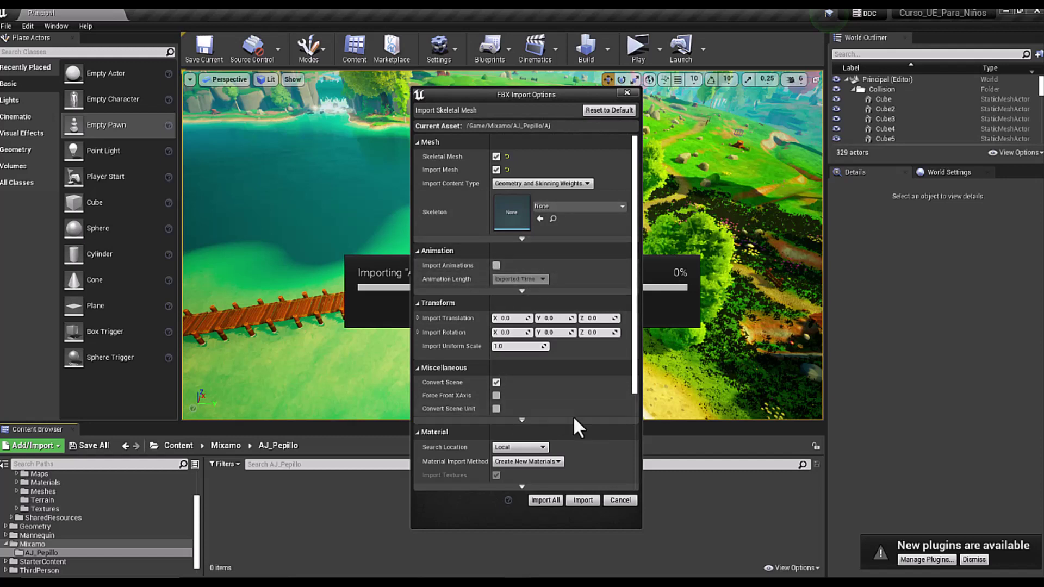
{"action": "scroll", "coordinate": [544, 403], "scroll_direction": "down", "scroll_amount": 3}
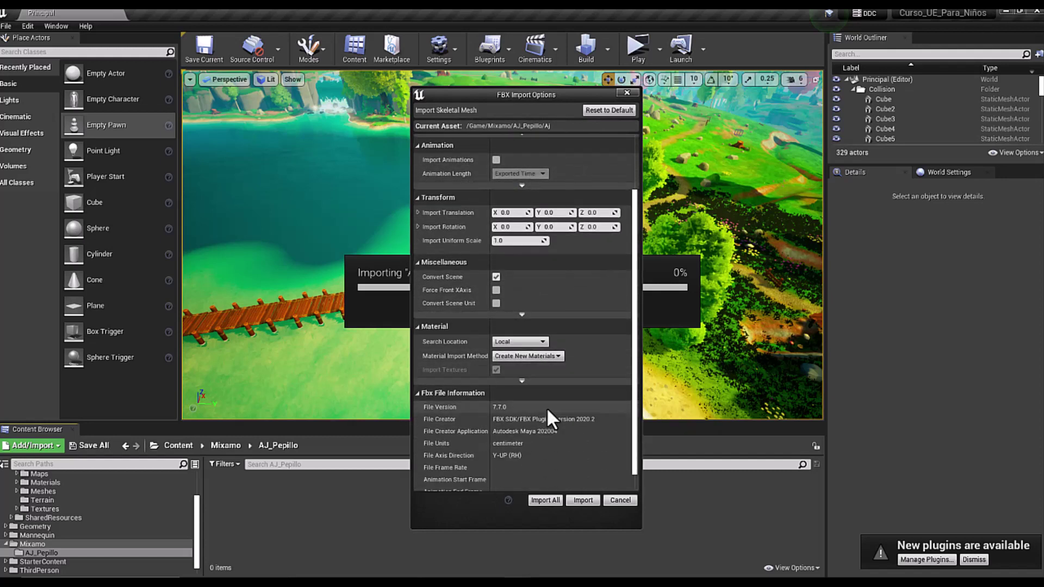
{"action": "left_click", "coordinate": [541, 501]}
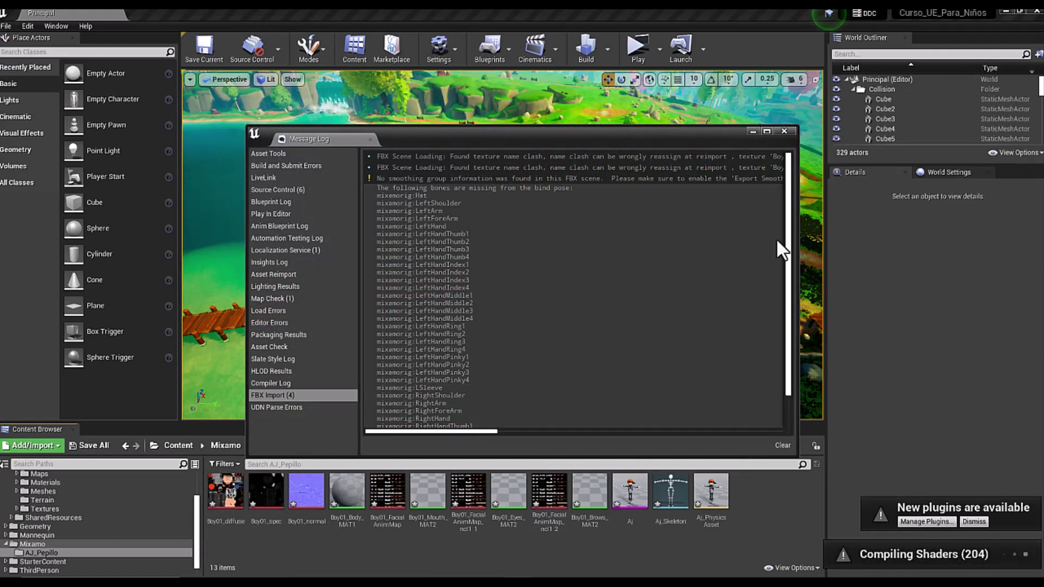
Close the import log and create a materiales folder in AJ_Pepillo.
{"action": "left_click", "coordinate": [784, 132]}
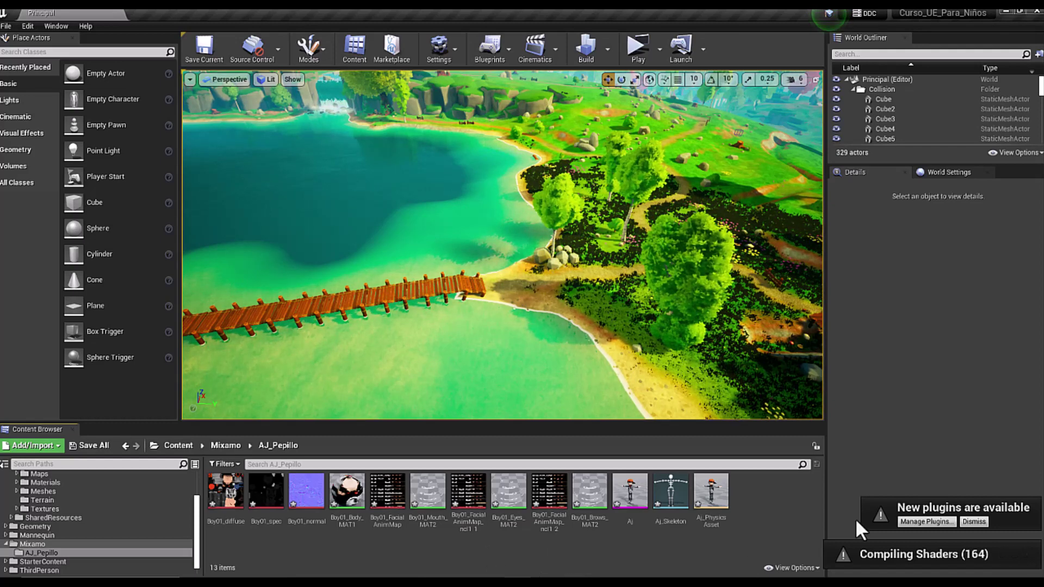
{"action": "right_click", "coordinate": [767, 501]}
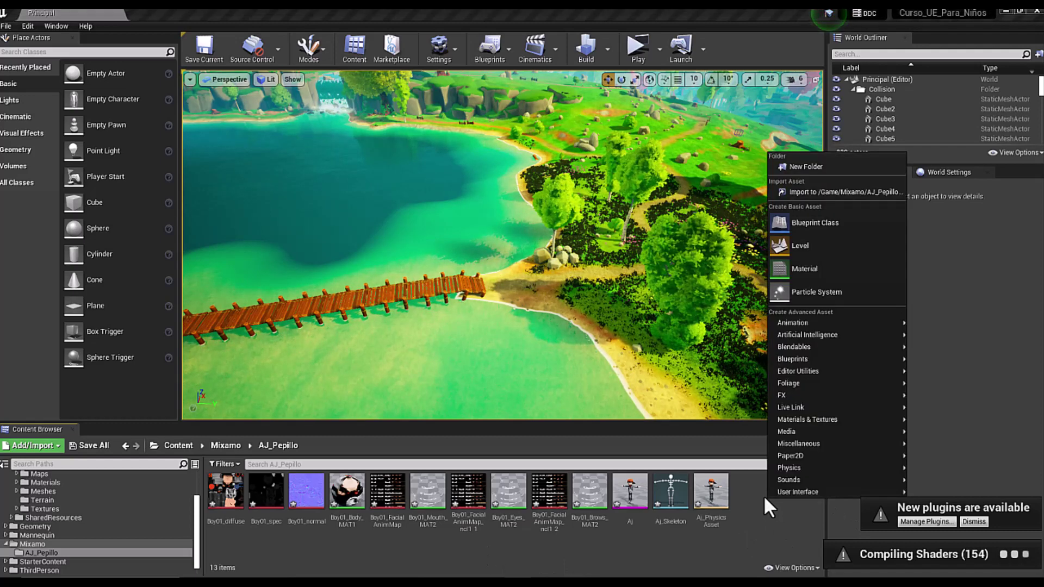
{"action": "left_click", "coordinate": [807, 167]}
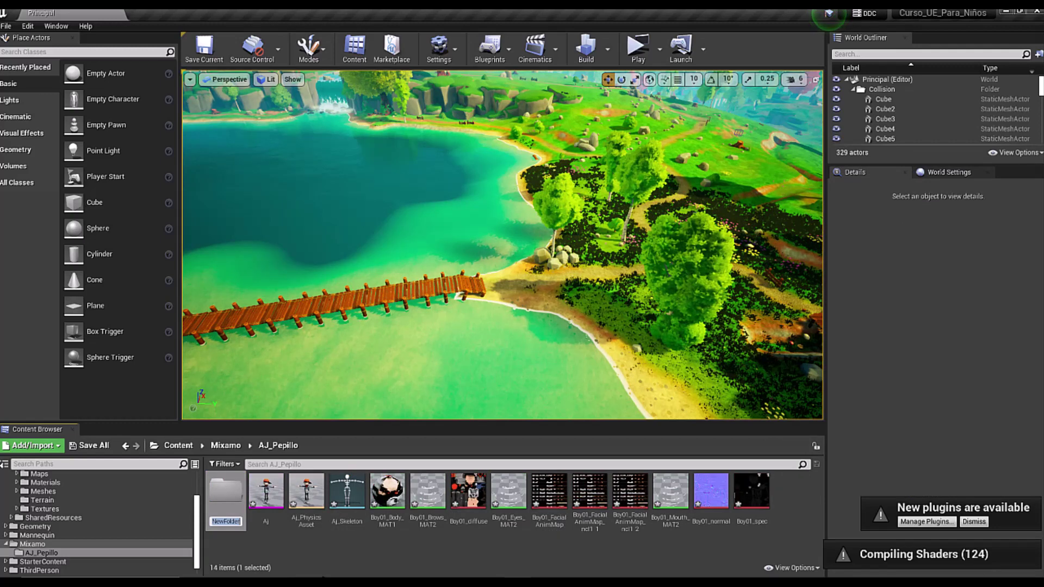
{"action": "type", "text": "materiales"}
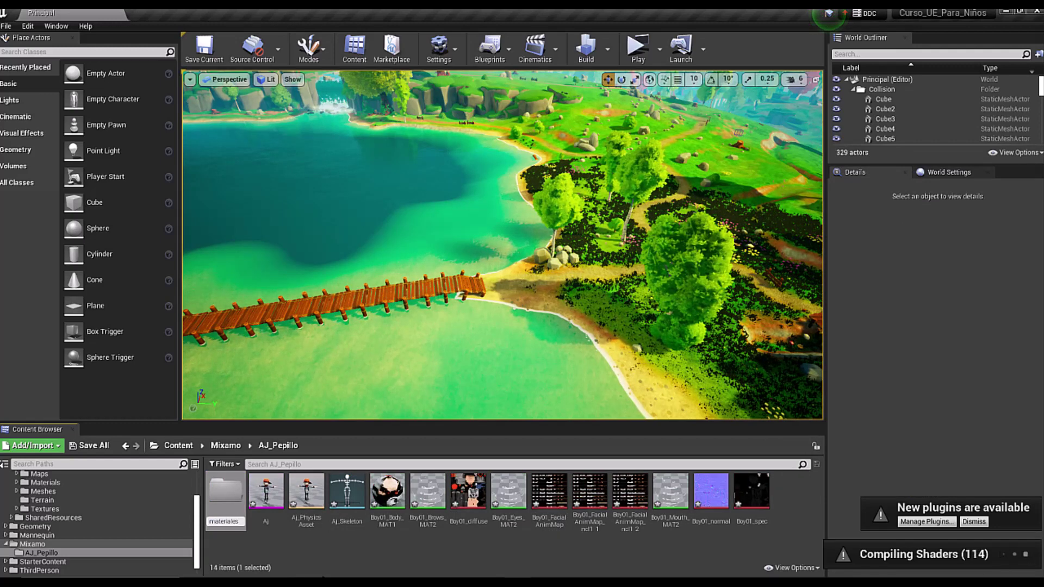
{"action": "key", "text": "Return"}
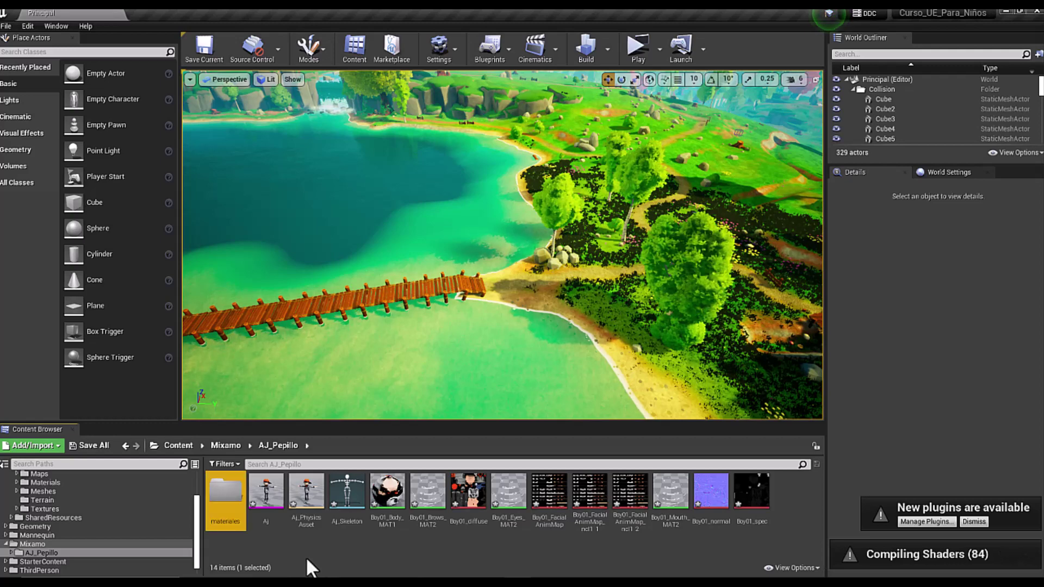
Create a second folder named texturas in AJ_Pepillo.
{"action": "right_click", "coordinate": [305, 557]}
{"action": "mouse_move", "coordinate": [321, 549]}
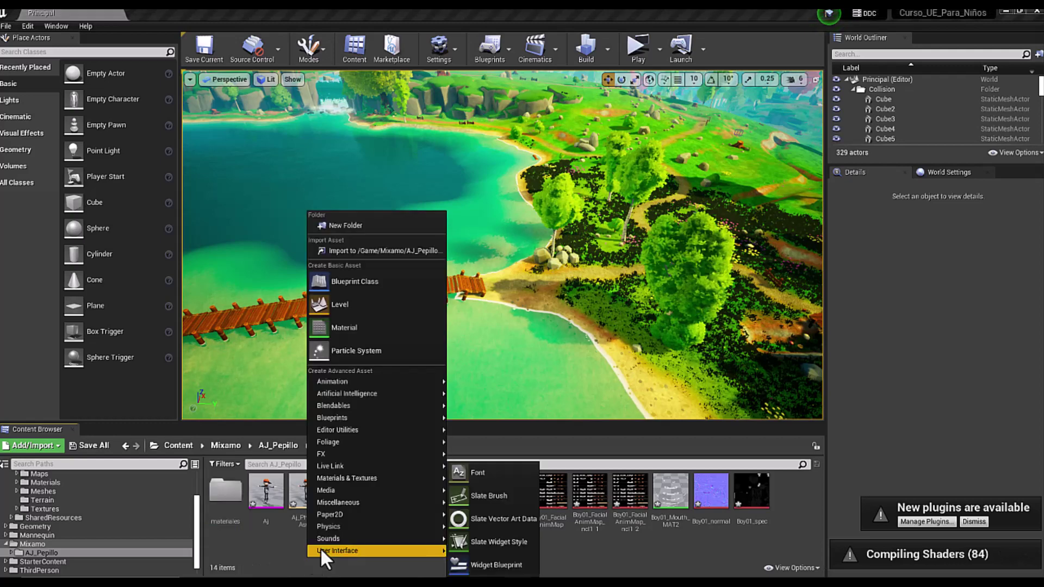
{"action": "left_click", "coordinate": [348, 223]}
{"action": "type", "text": "te"}
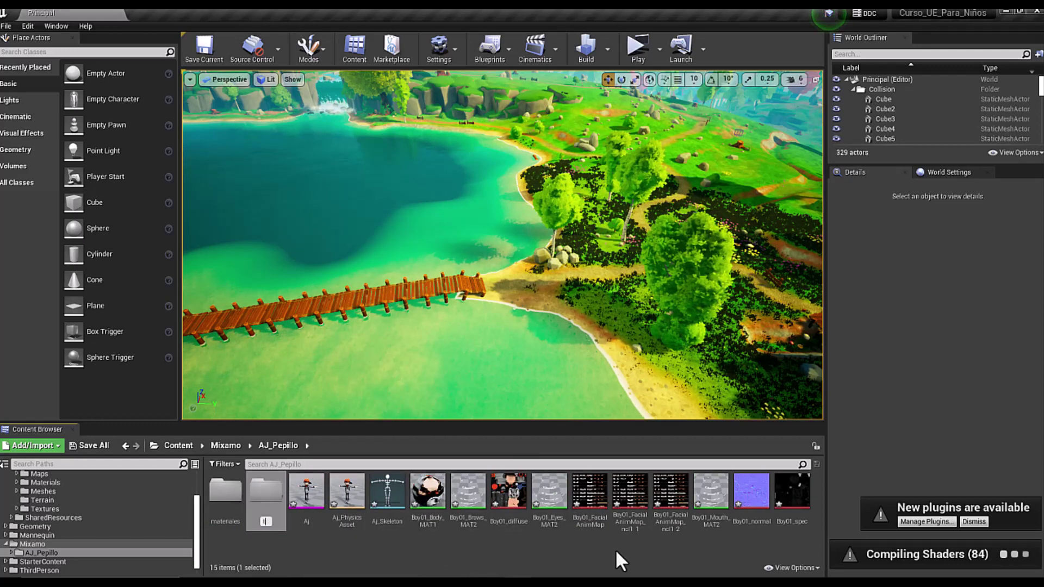
{"action": "type", "text": "xturas"}
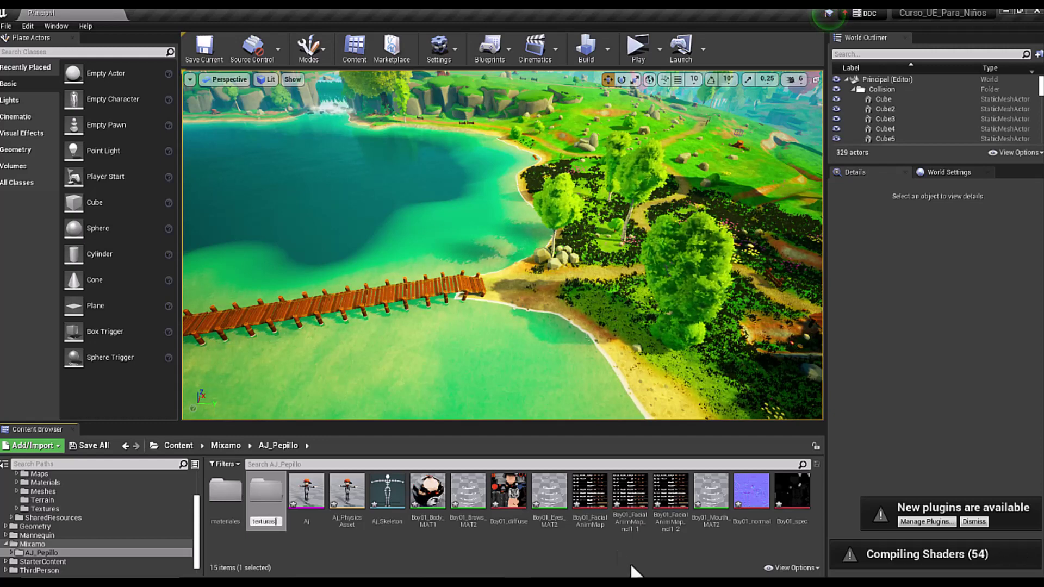
{"action": "key", "text": "Return"}
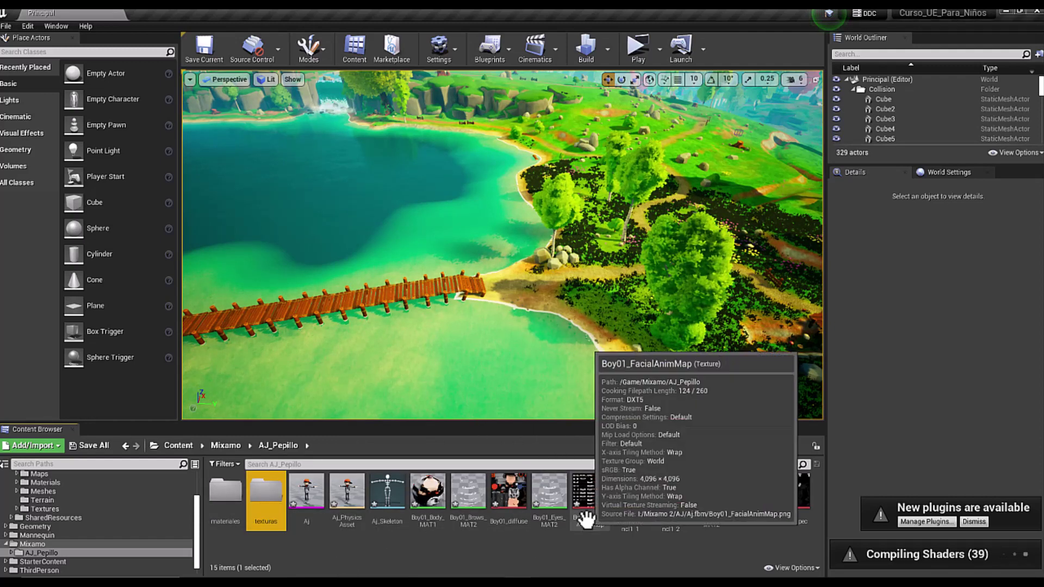
Move the four Boy01 materials (Body, Mouth, Eyes, Brows) into the materiales folder.
{"action": "left_click", "coordinate": [428, 492]}
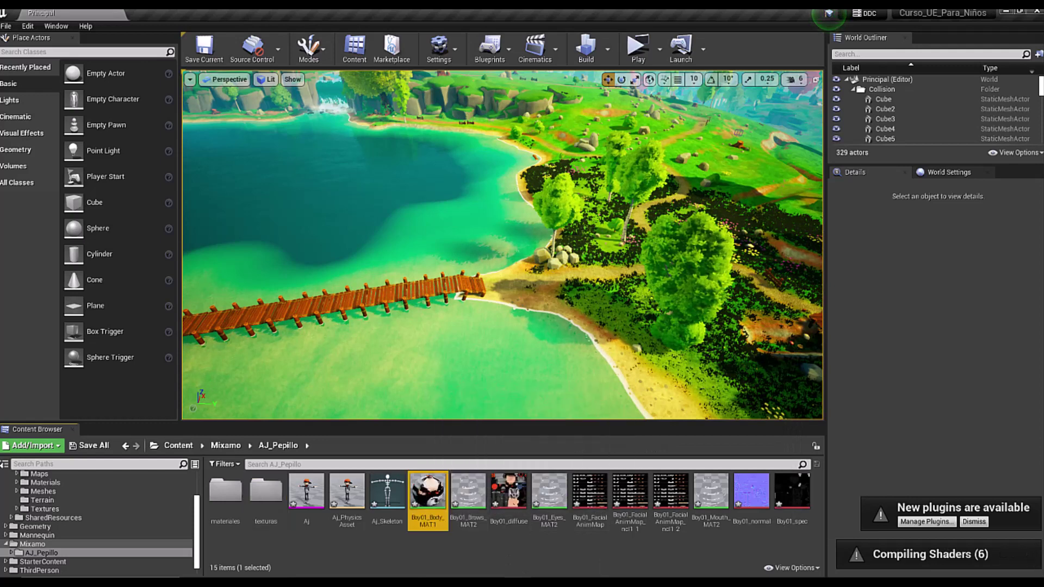
{"action": "left_click", "coordinate": [713, 487], "text": "ctrl"}
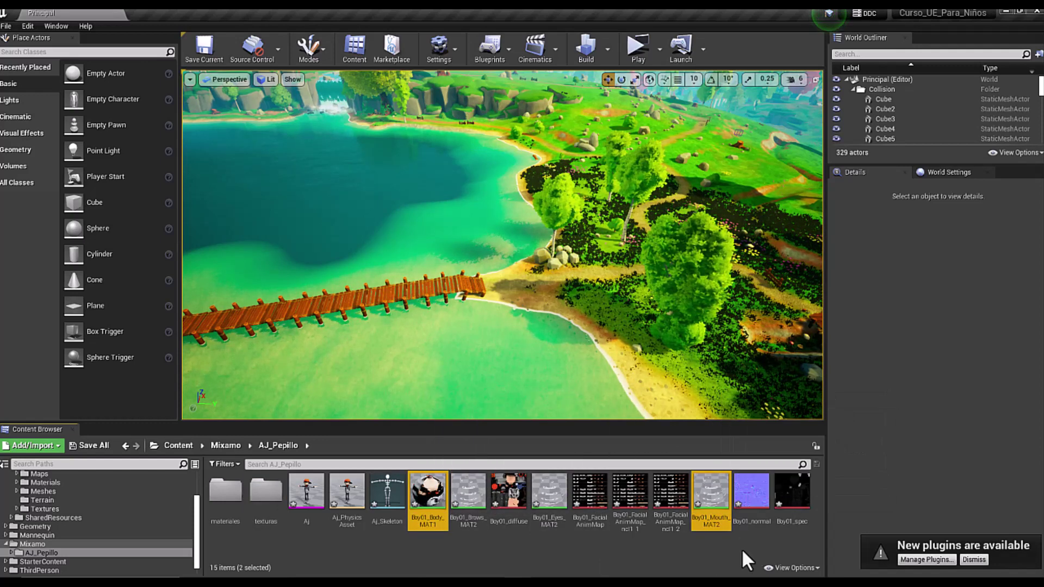
{"action": "left_click", "coordinate": [550, 486], "text": "ctrl"}
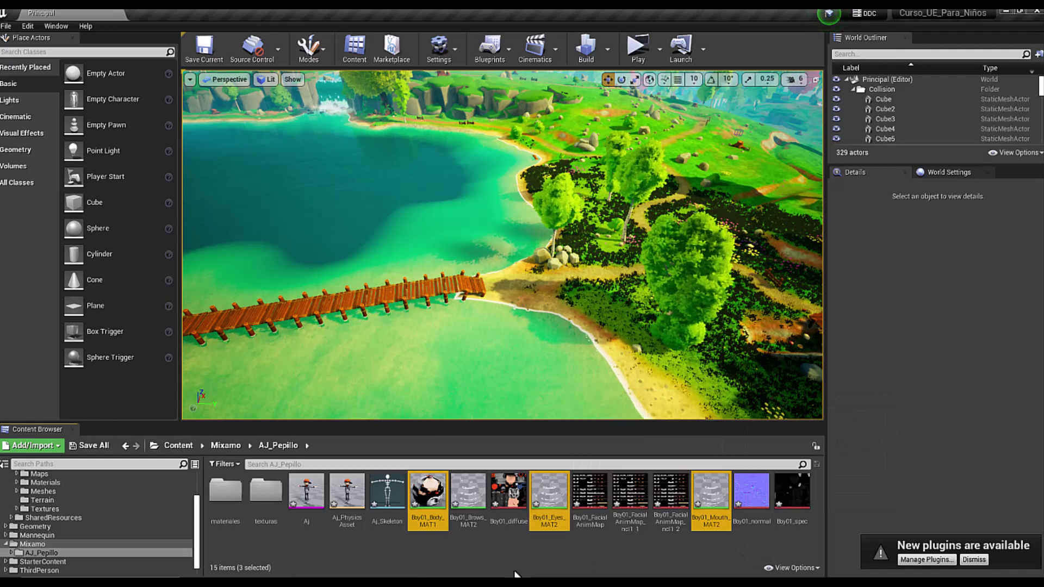
{"action": "left_click", "coordinate": [462, 482], "text": "ctrl"}
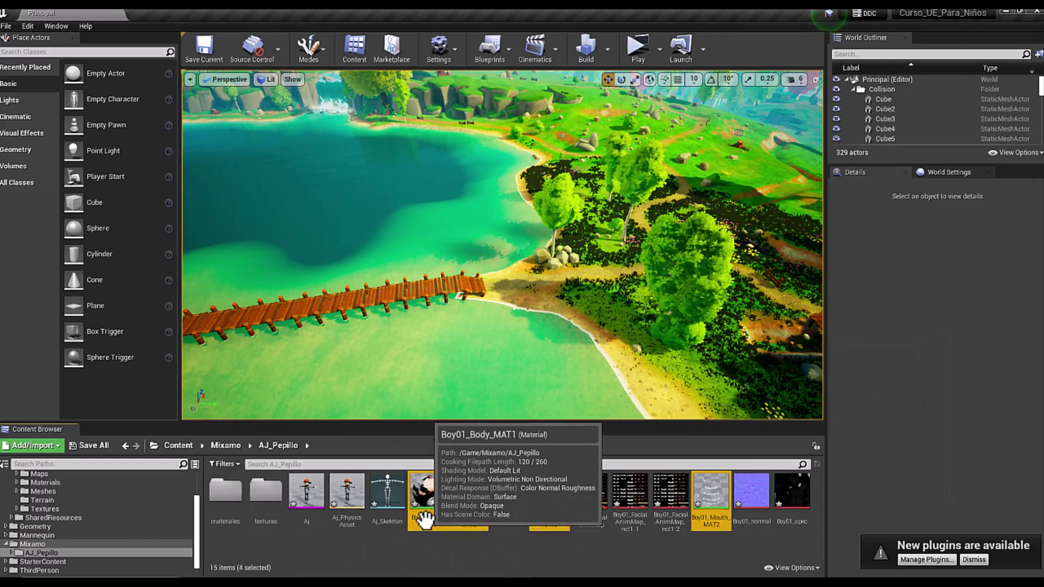
{"action": "left_click_drag", "start_coordinate": [424, 519], "coordinate": [220, 488]}
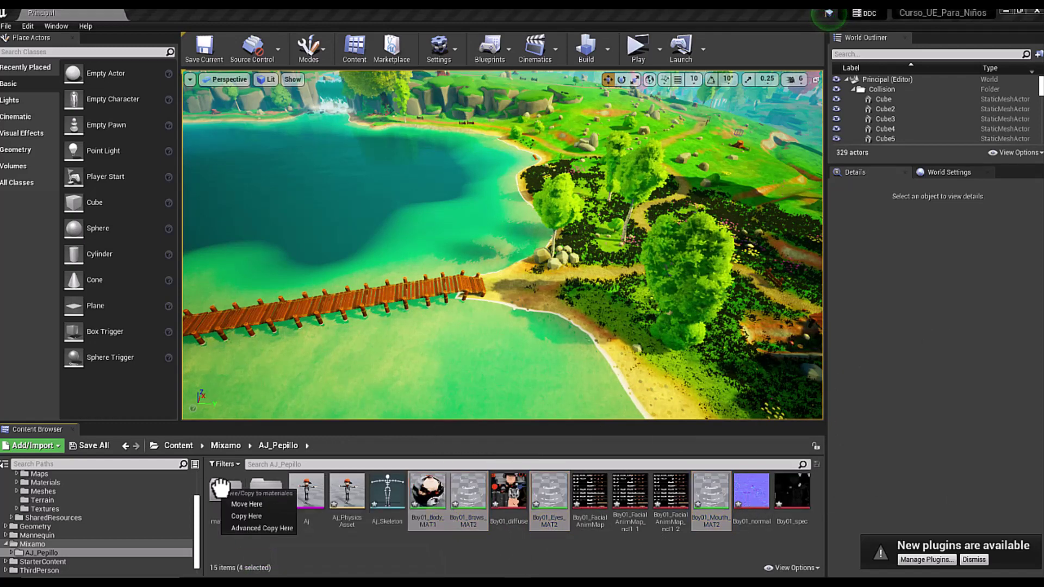
{"action": "left_click", "coordinate": [239, 503]}
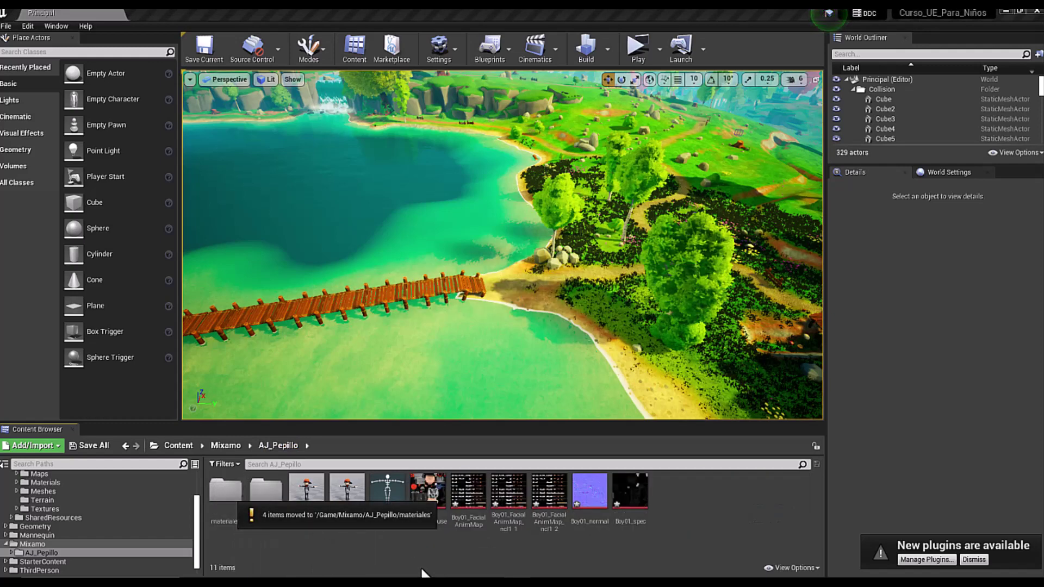
Move the six Boy01 textures into the texturas folder, then start Save All.
{"action": "left_click", "coordinate": [630, 490]}
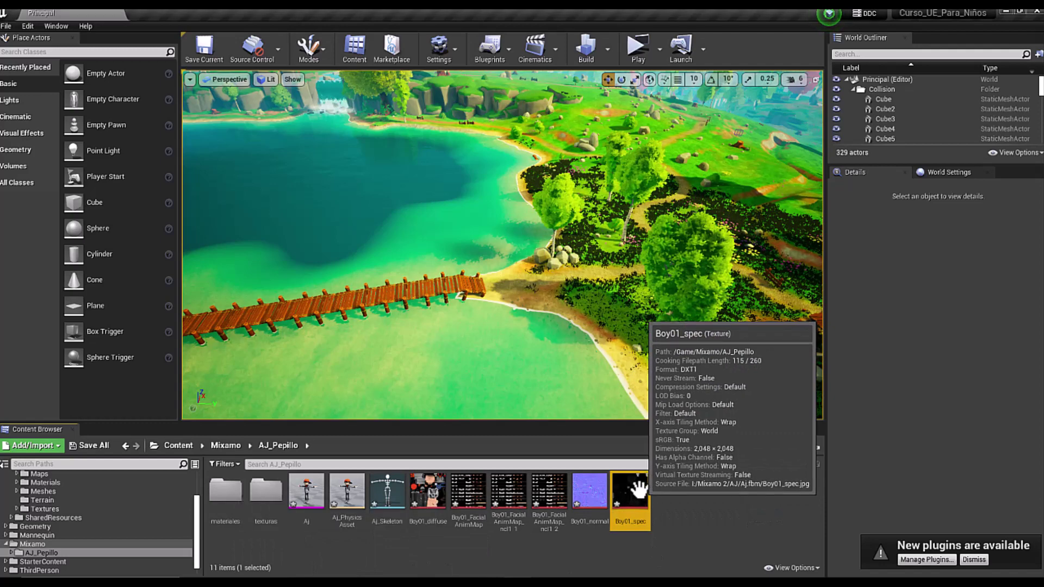
{"action": "left_click", "coordinate": [590, 492], "text": "ctrl"}
{"action": "left_click", "coordinate": [550, 492], "text": "ctrl"}
{"action": "left_click", "coordinate": [509, 492], "text": "ctrl"}
{"action": "left_click", "coordinate": [466, 493], "text": "ctrl"}
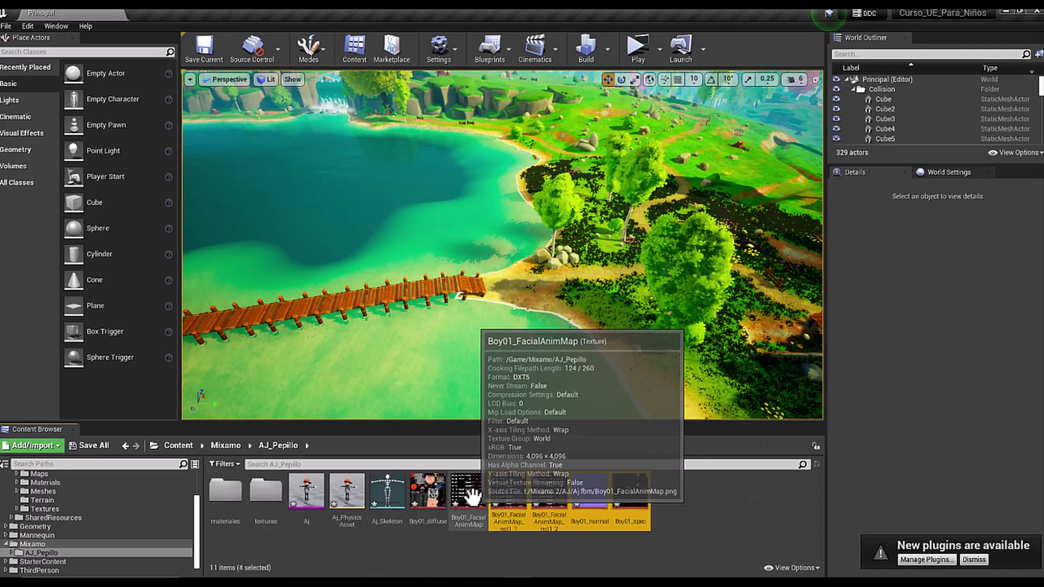
{"action": "left_click", "coordinate": [430, 493], "text": "ctrl"}
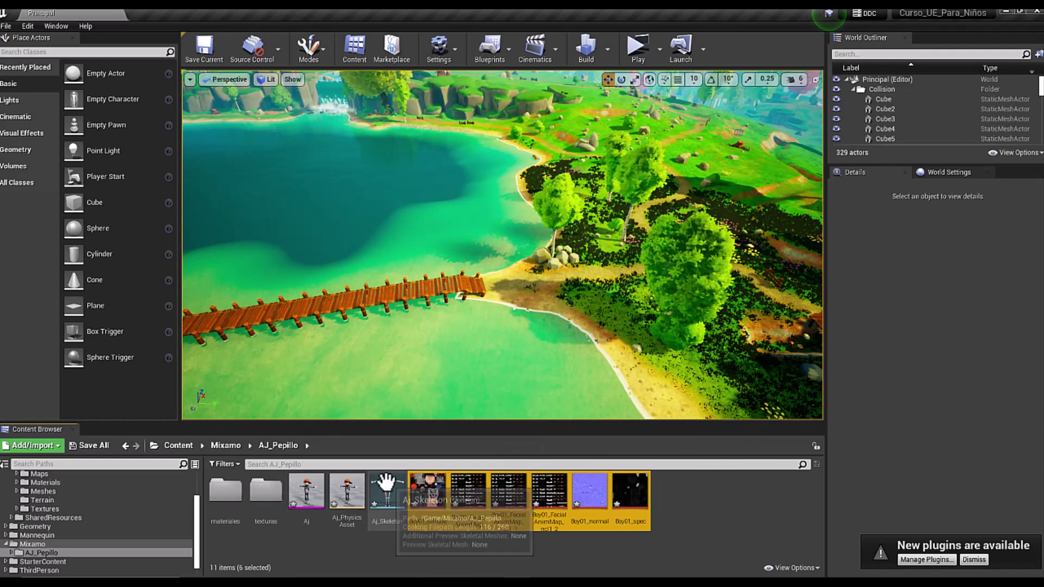
{"action": "left_click_drag", "start_coordinate": [467, 493], "coordinate": [267, 495]}
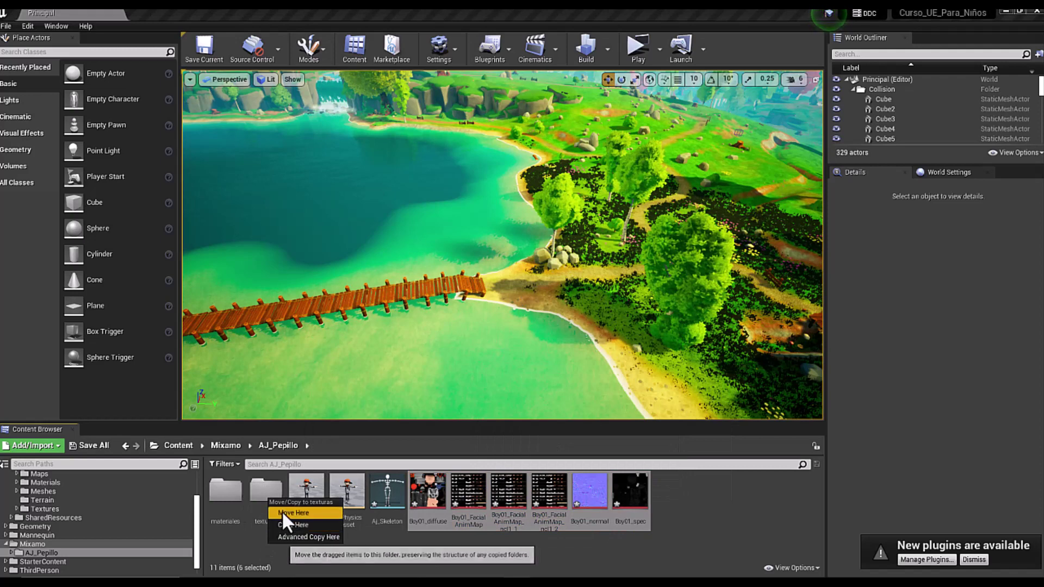
{"action": "left_click", "coordinate": [282, 510]}
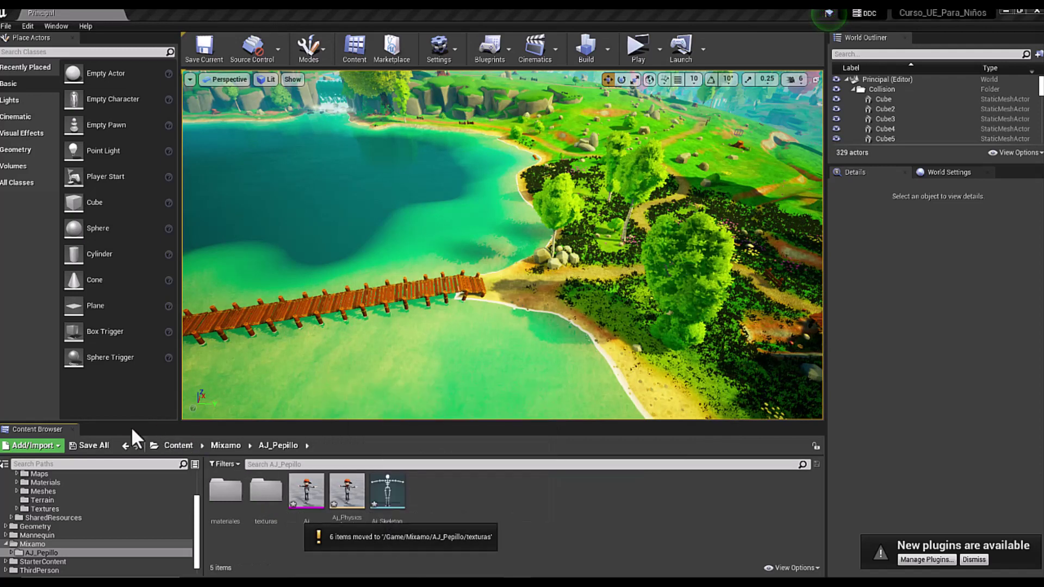
{"action": "left_click", "coordinate": [93, 446]}
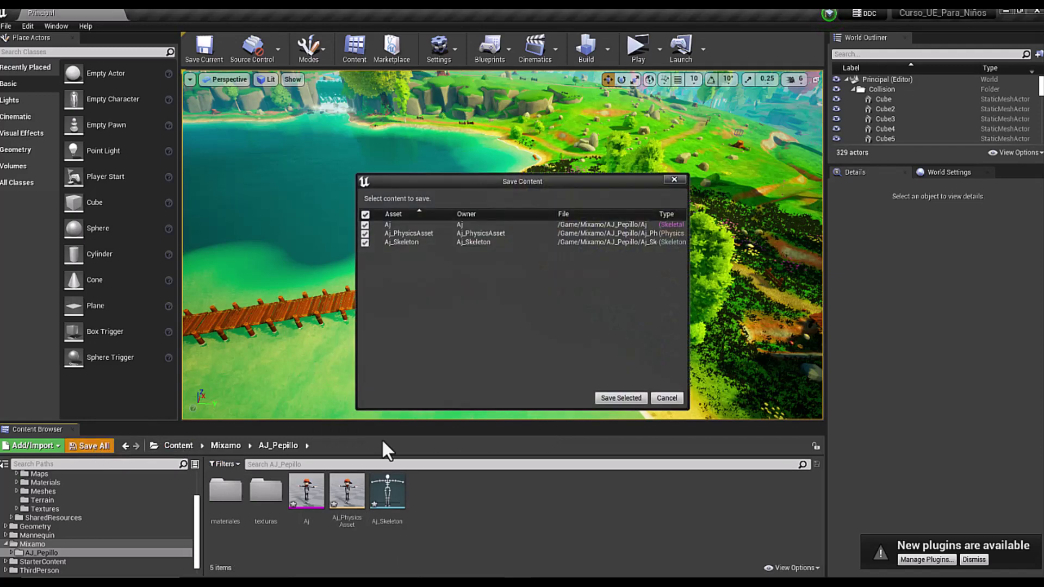
Save Aj, Aj_PhysicsAsset and Aj_Skeleton, then fly the viewport camera forward.
{"action": "left_click", "coordinate": [619, 399]}
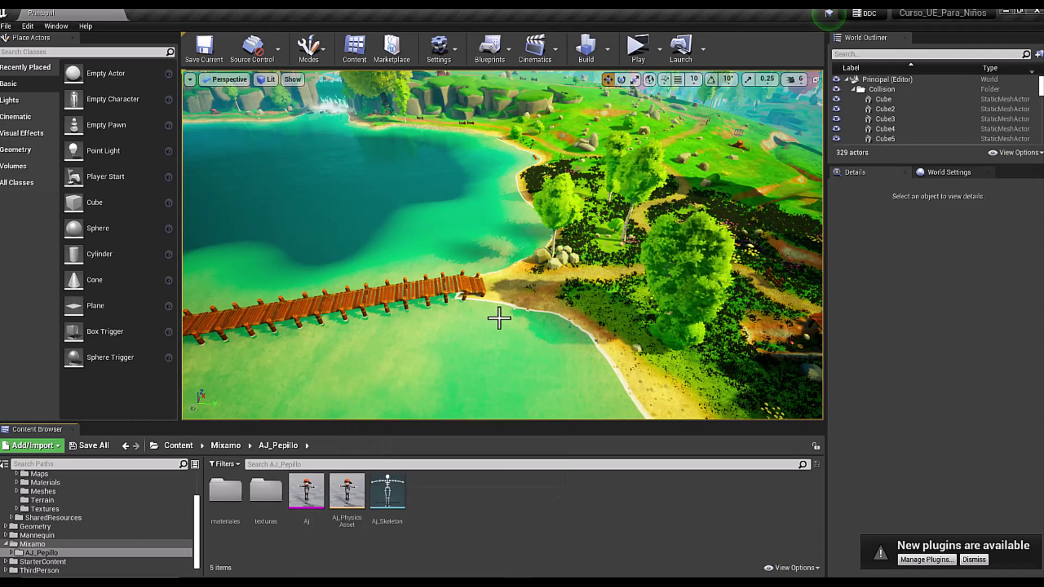
{"action": "right_click_drag", "start_coordinate": [497, 315], "coordinate": [497, 315]}
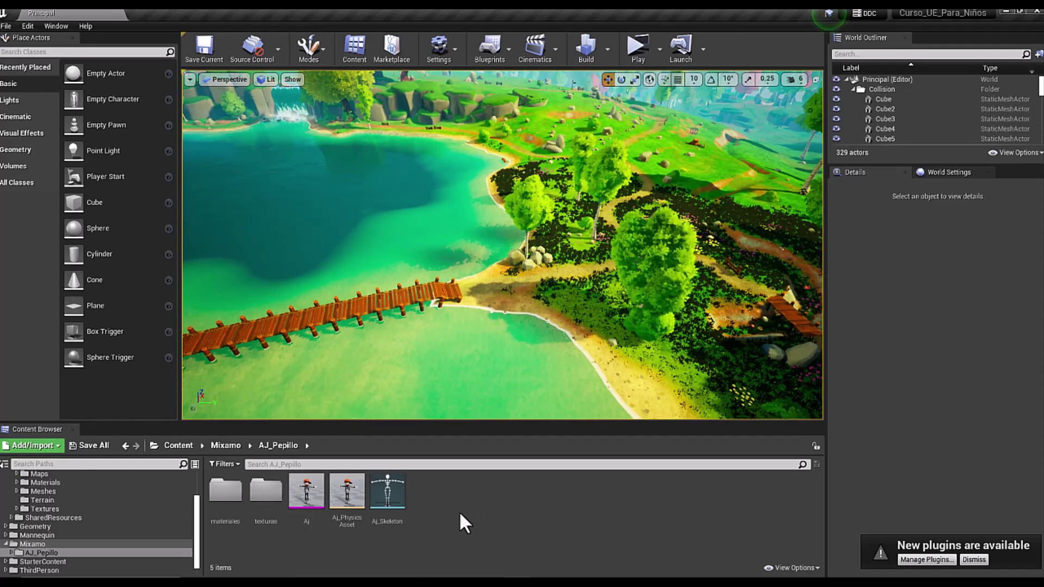
Create a new folder named Animaciones in AJ_Pepillo.
{"action": "right_click", "coordinate": [459, 512]}
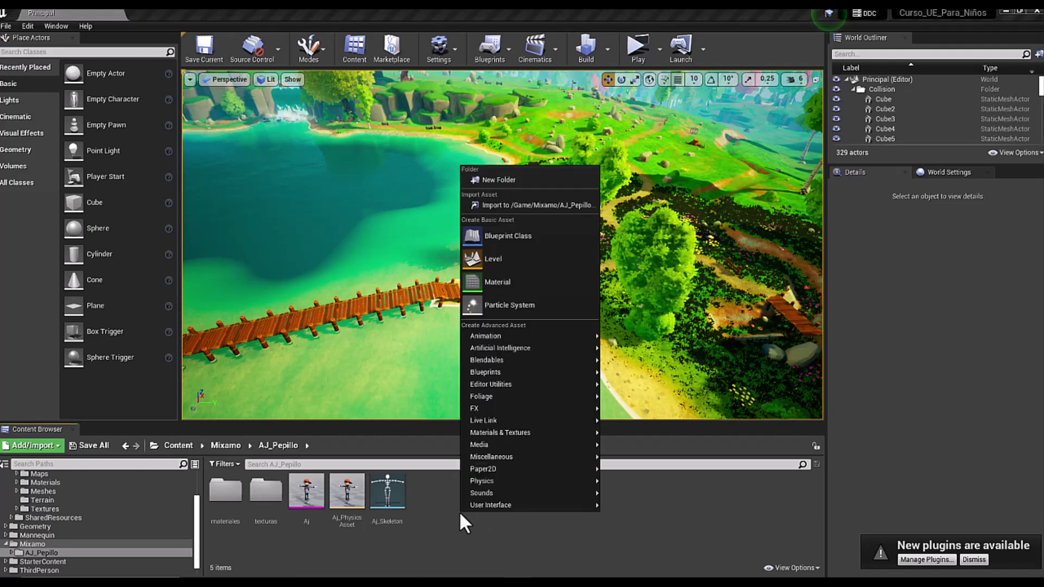
{"action": "left_click", "coordinate": [510, 179]}
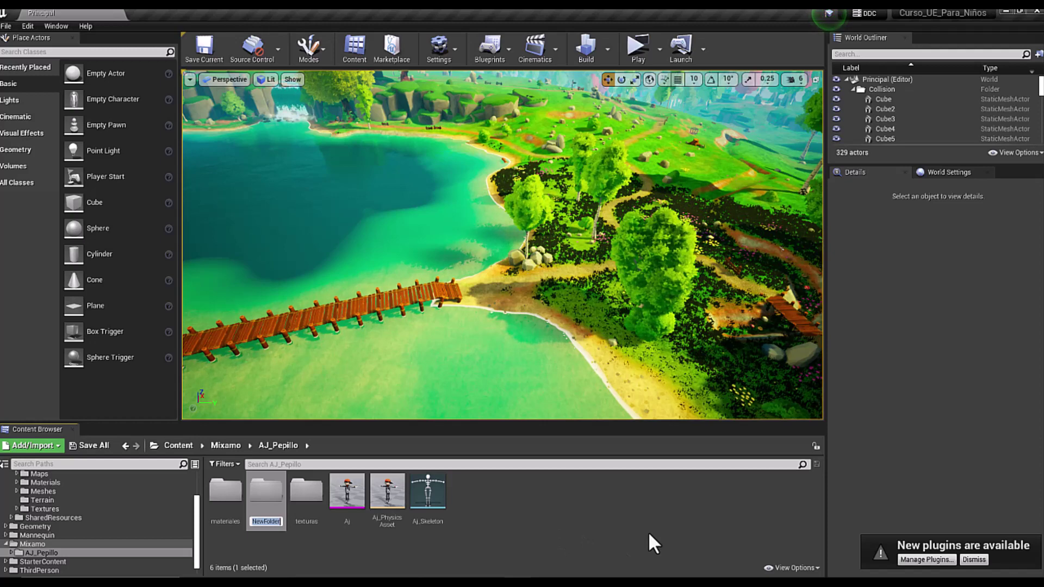
{"action": "type", "text": "Animac"}
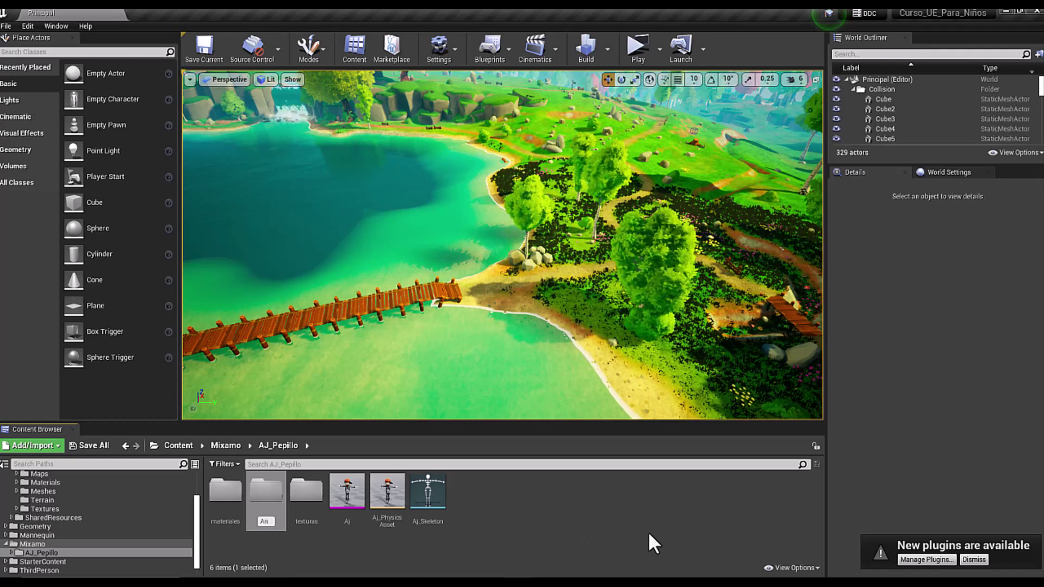
{"action": "type", "text": "i"}
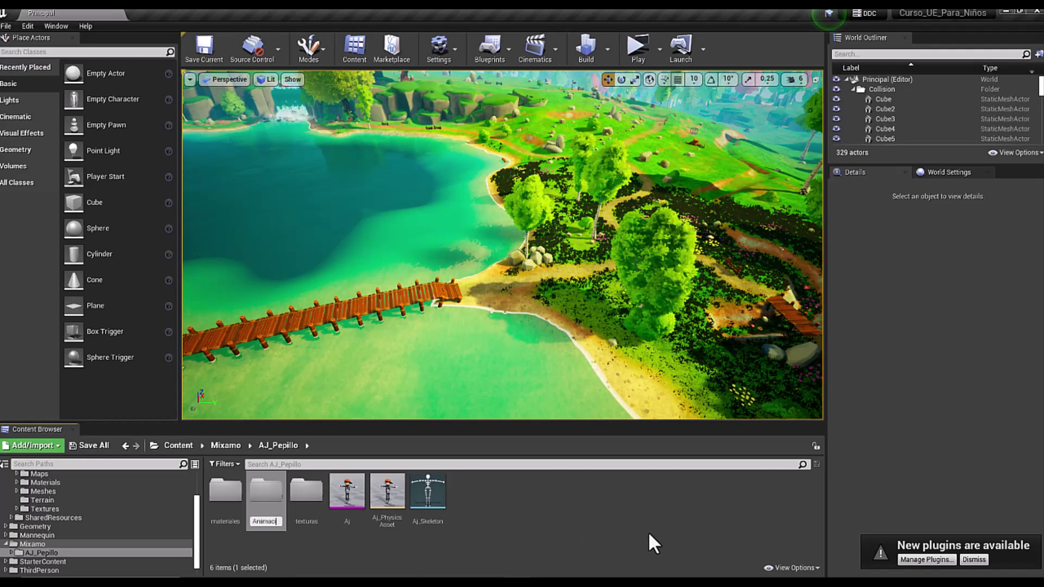
{"action": "type", "text": "ones"}
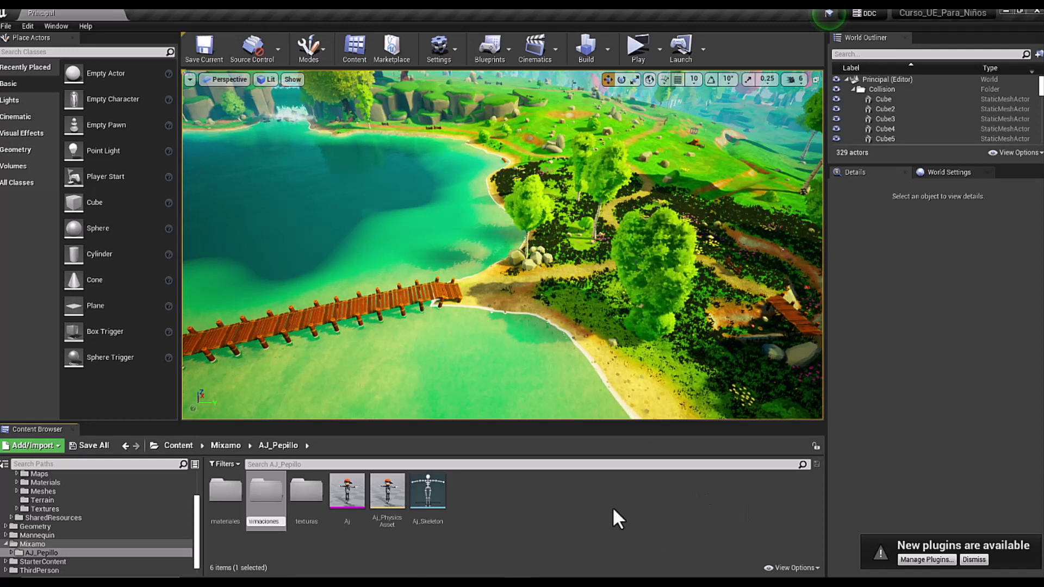
{"action": "key", "text": "Return"}
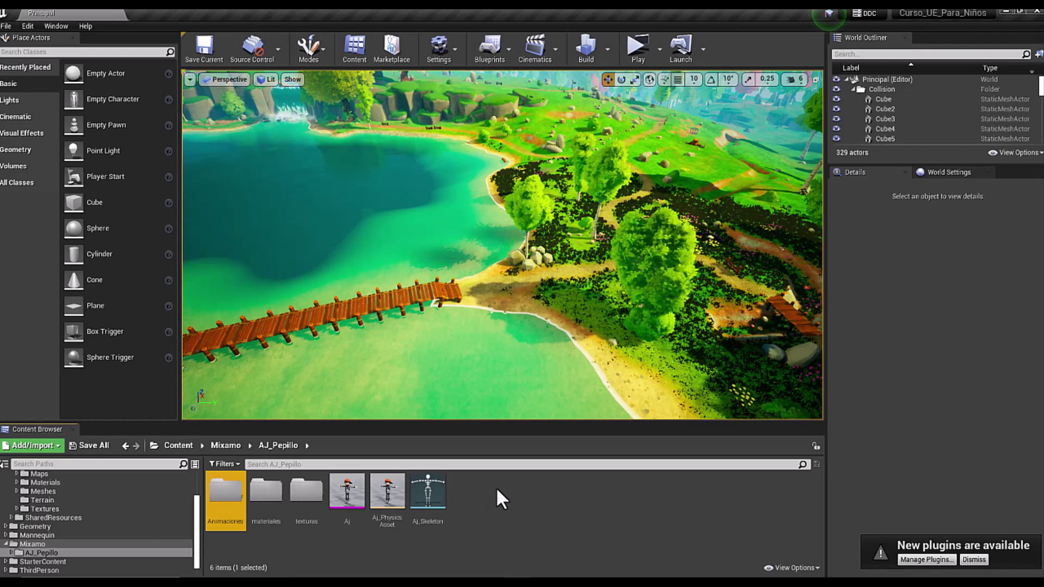
Rename the Animaciones folder to Animation.
{"action": "left_click", "coordinate": [222, 517]}
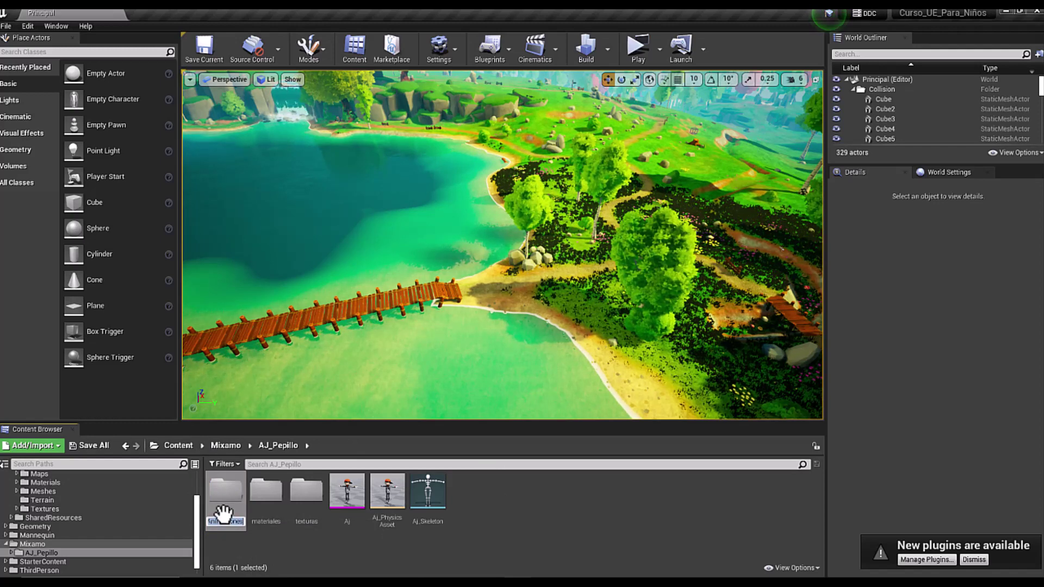
{"action": "key", "text": "BackSpace"}
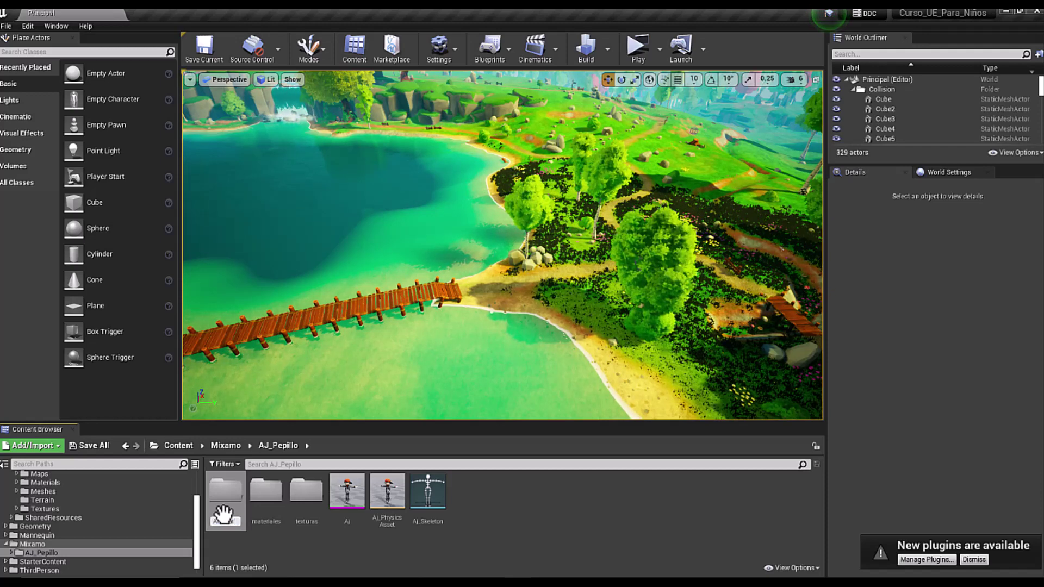
{"action": "type", "text": "on"}
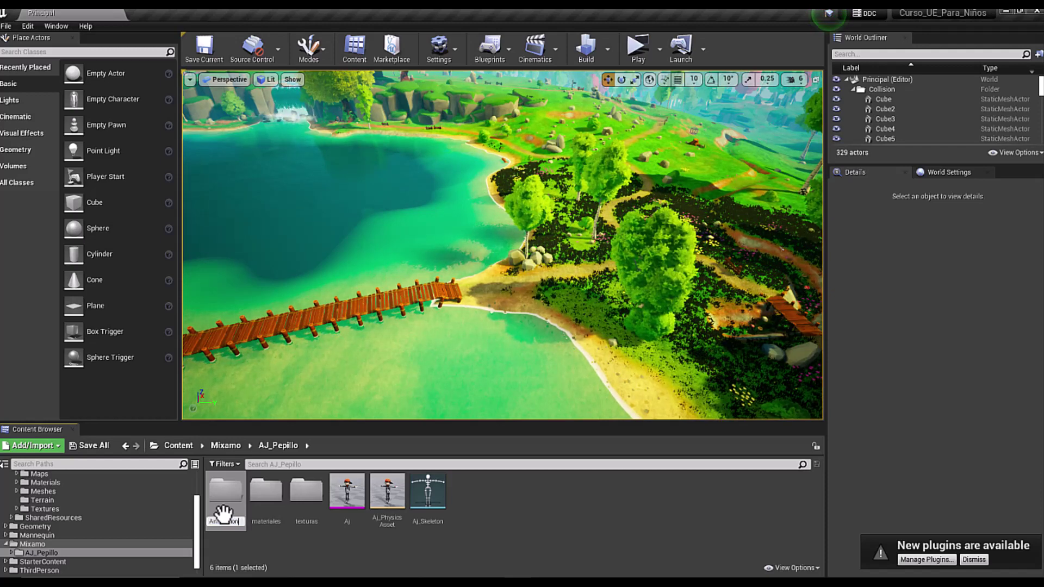
{"action": "key", "text": "Return"}
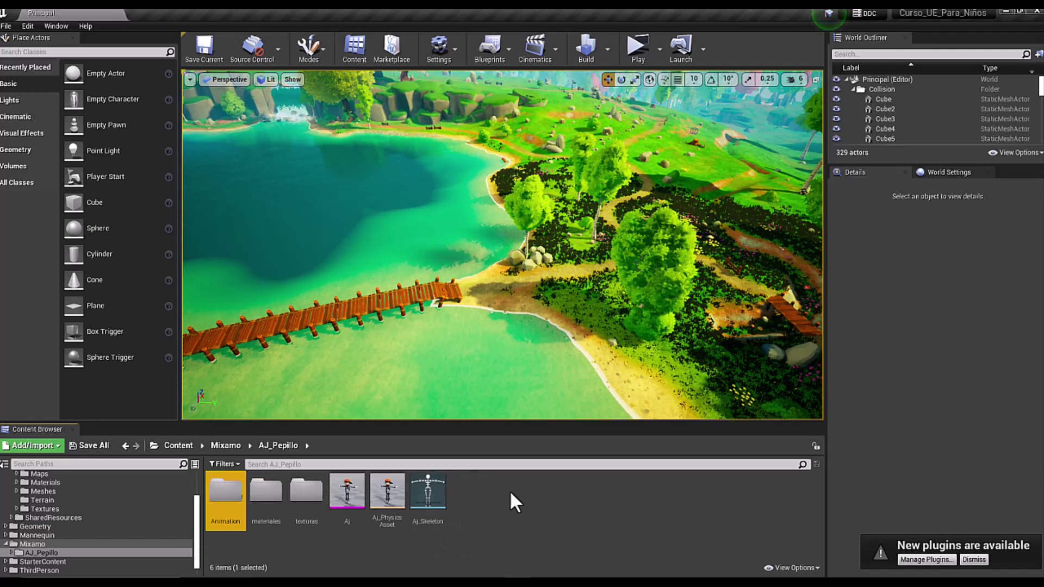
Open the Animation folder and start an import into it.
{"action": "double_click", "coordinate": [223, 486]}
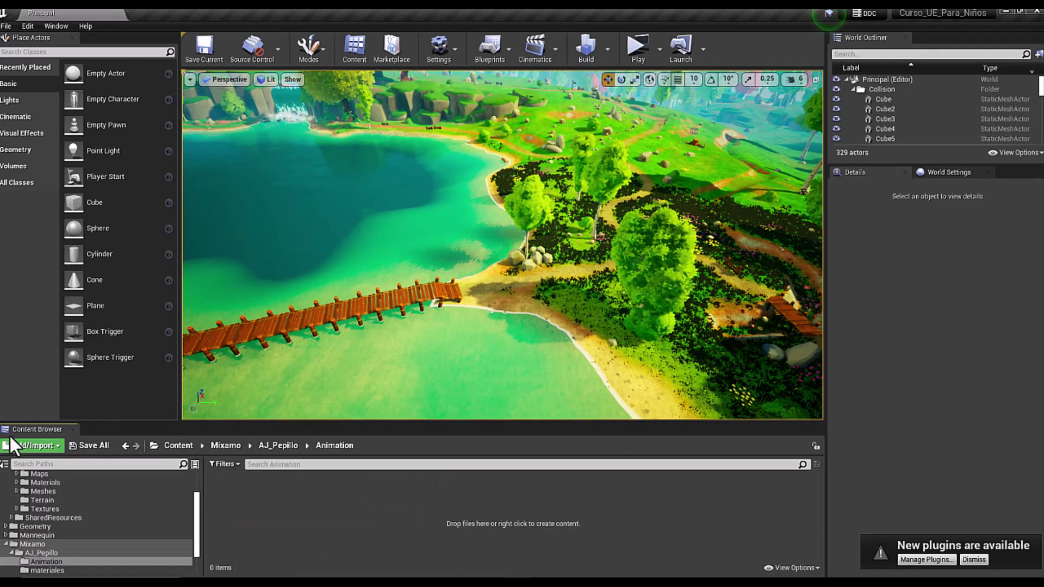
{"action": "left_click", "coordinate": [42, 446]}
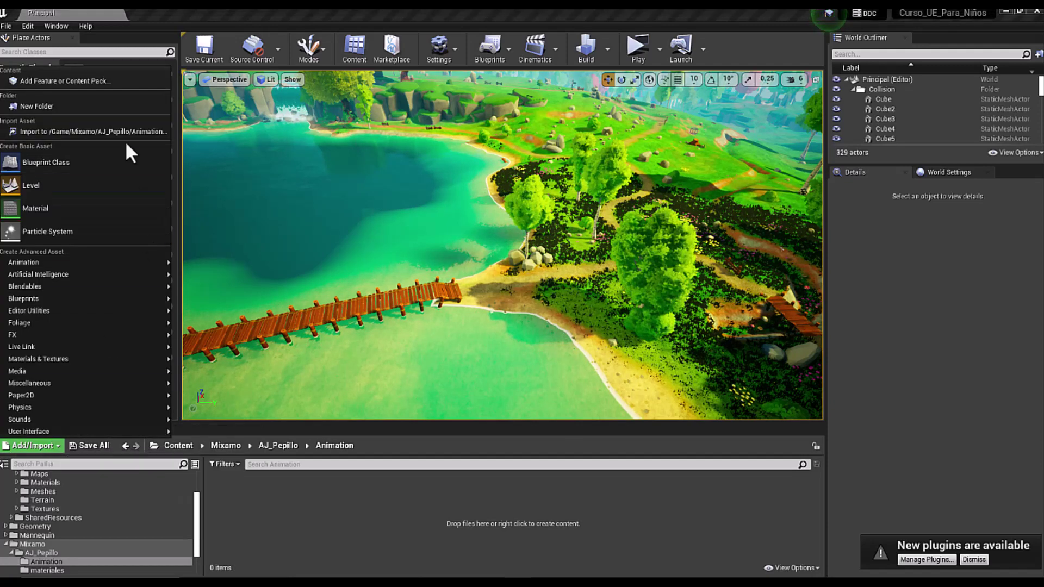
{"action": "left_click", "coordinate": [69, 131]}
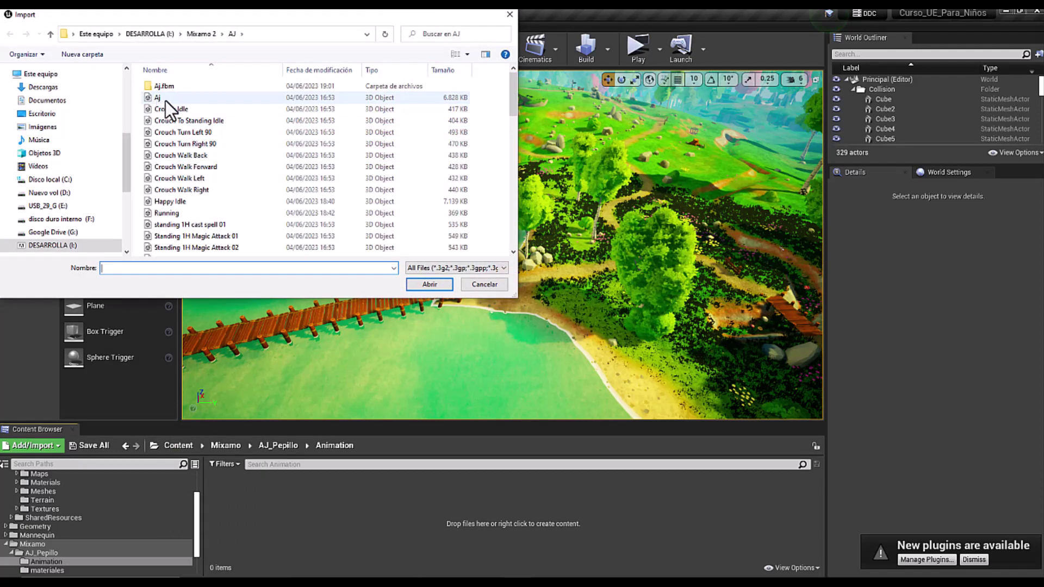
Select every Mixamo animation file from Crouch Idle through Walking.
{"action": "left_click", "coordinate": [178, 111]}
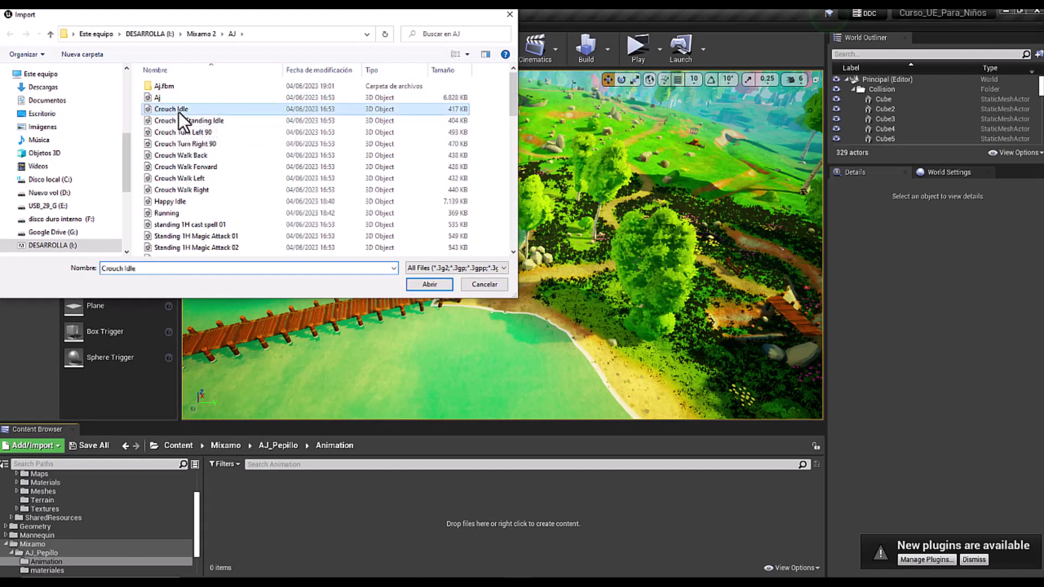
{"action": "scroll", "coordinate": [227, 191], "scroll_direction": "down", "scroll_amount": 5}
{"action": "scroll", "coordinate": [227, 191], "scroll_direction": "down", "scroll_amount": 5}
{"action": "scroll", "coordinate": [227, 191], "scroll_direction": "down", "scroll_amount": 5}
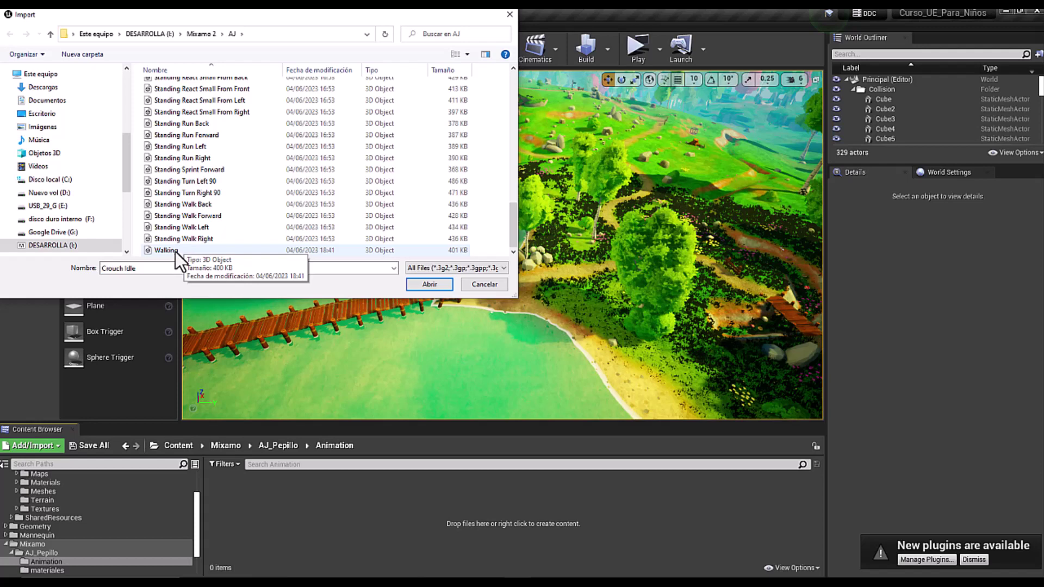
{"action": "left_click", "coordinate": [175, 251], "text": "shift"}
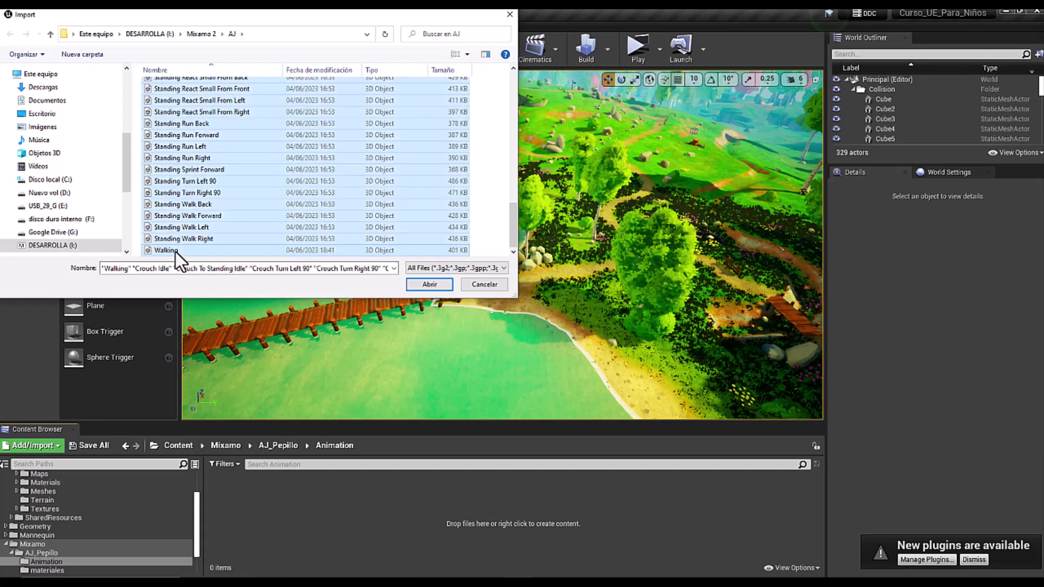
Import all selected animation files with the skeleton set to Aj_Skeleton.
{"action": "left_click", "coordinate": [429, 285]}
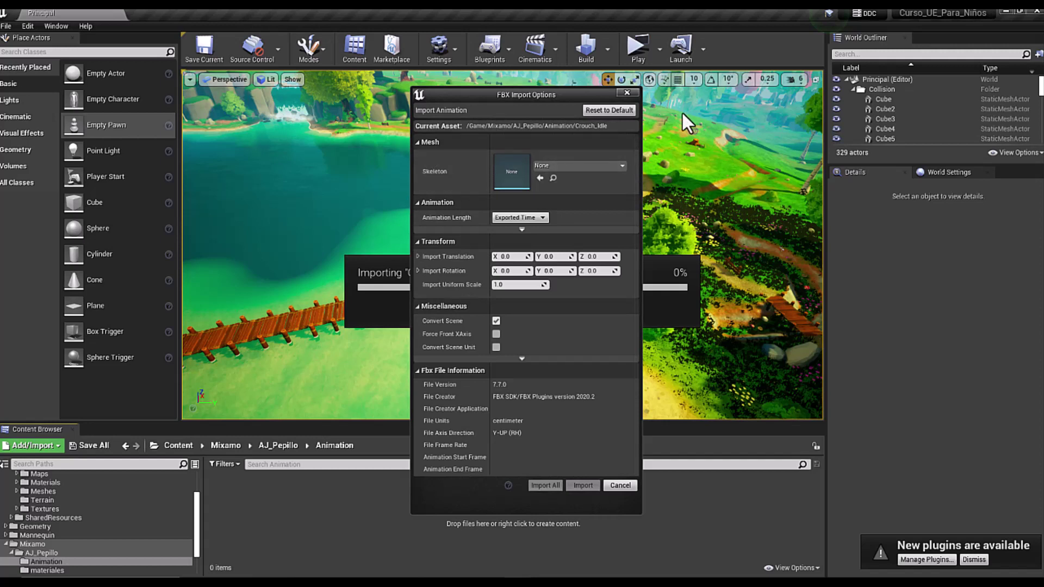
{"action": "left_click", "coordinate": [622, 165]}
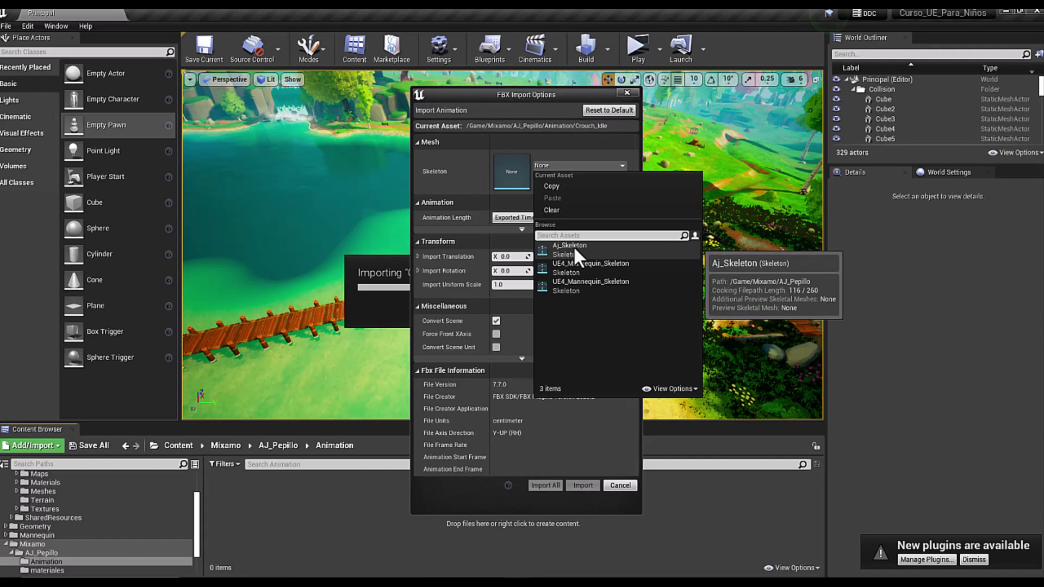
{"action": "left_click", "coordinate": [572, 245]}
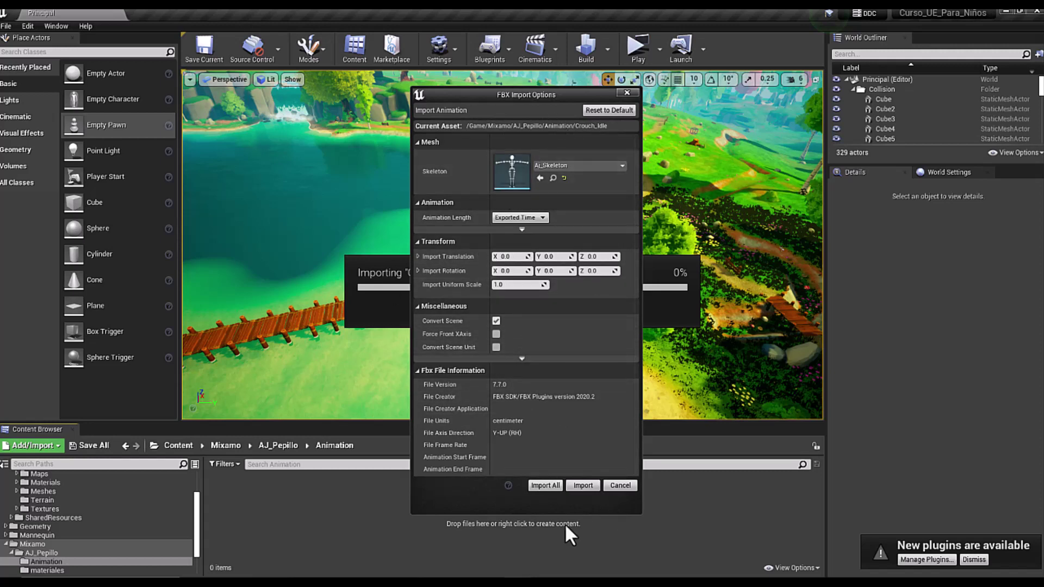
{"action": "left_click", "coordinate": [545, 485]}
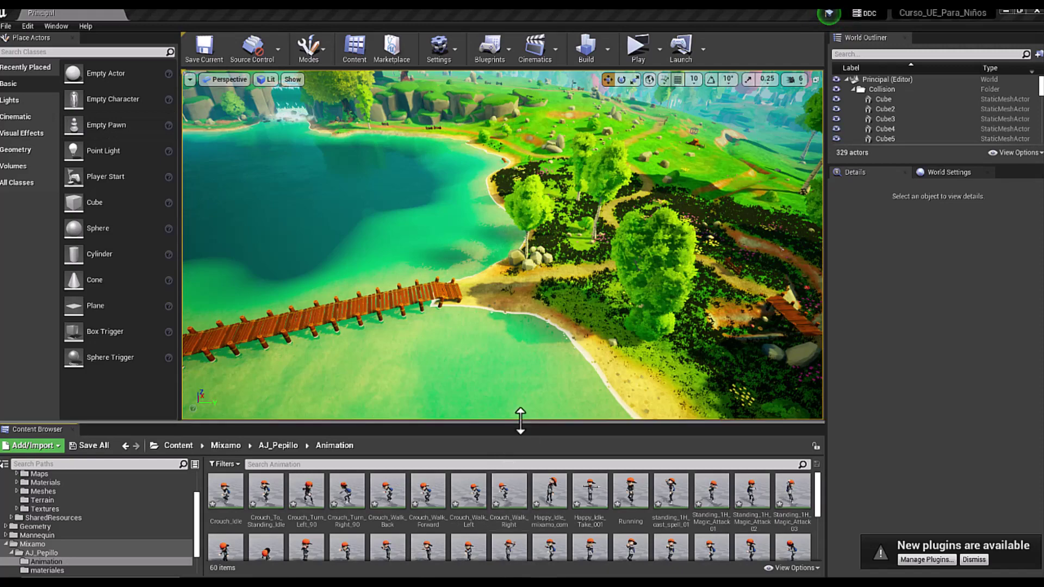
Enlarge the asset view and save all the newly imported animation assets.
{"action": "left_click_drag", "start_coordinate": [521, 424], "coordinate": [520, 156]}
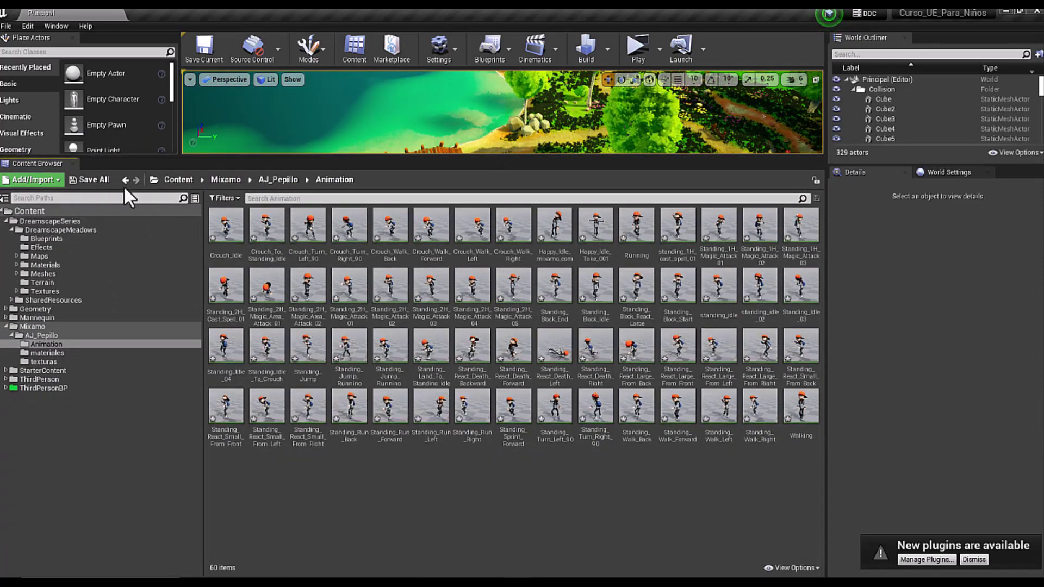
{"action": "left_click", "coordinate": [90, 181]}
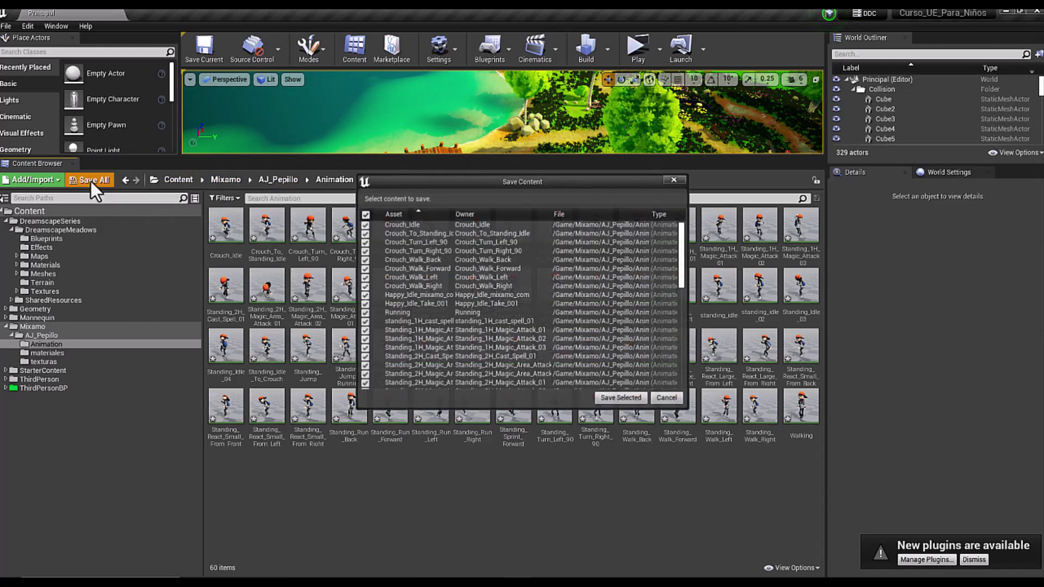
{"action": "left_click", "coordinate": [626, 398]}
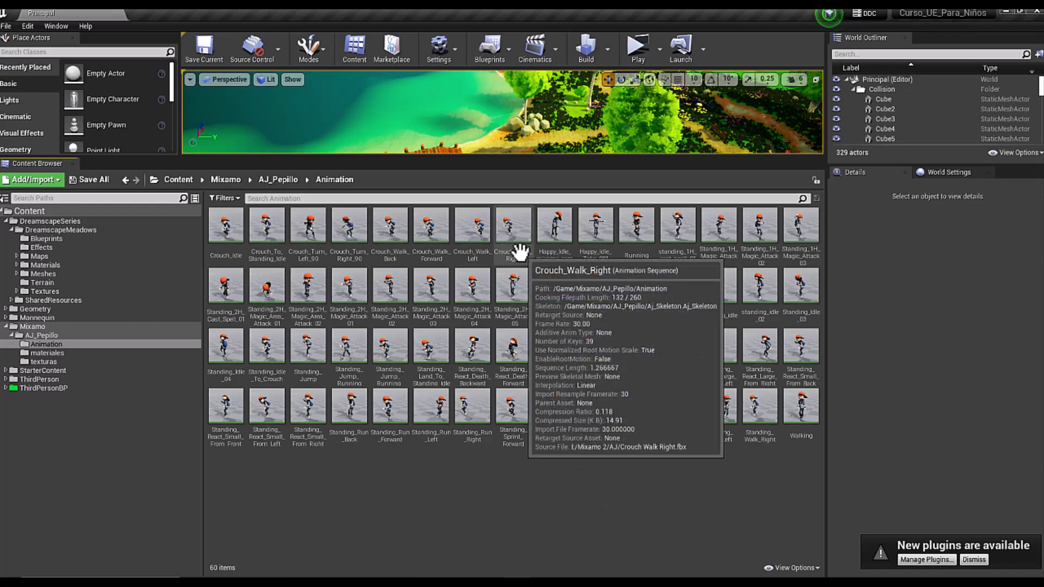
{"action": "mouse_move", "coordinate": [592, 253]}
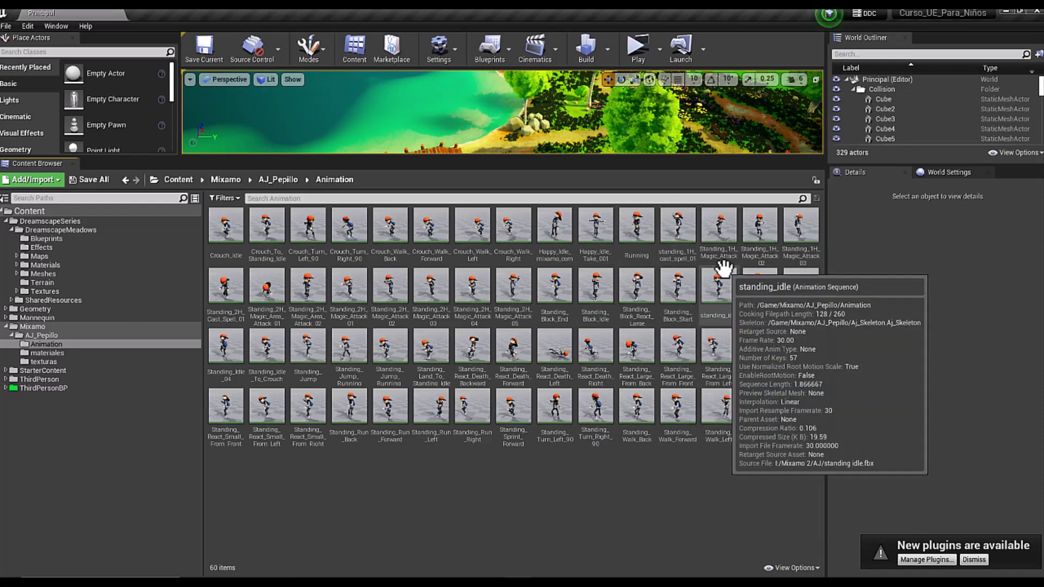
{"action": "left_click", "coordinate": [678, 224]}
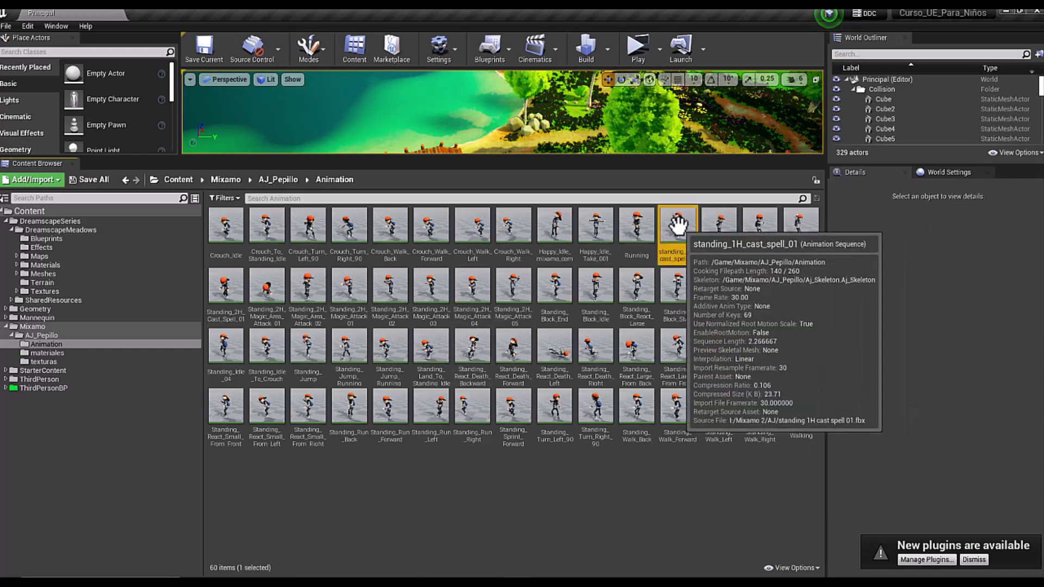
{"action": "double_click", "coordinate": [677, 224]}
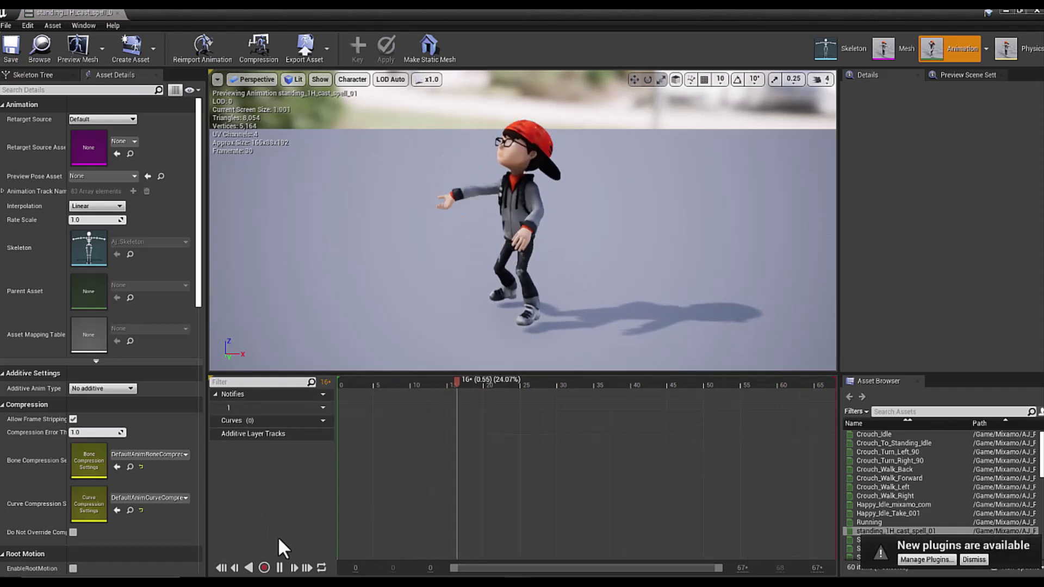
{"action": "left_click", "coordinate": [279, 568]}
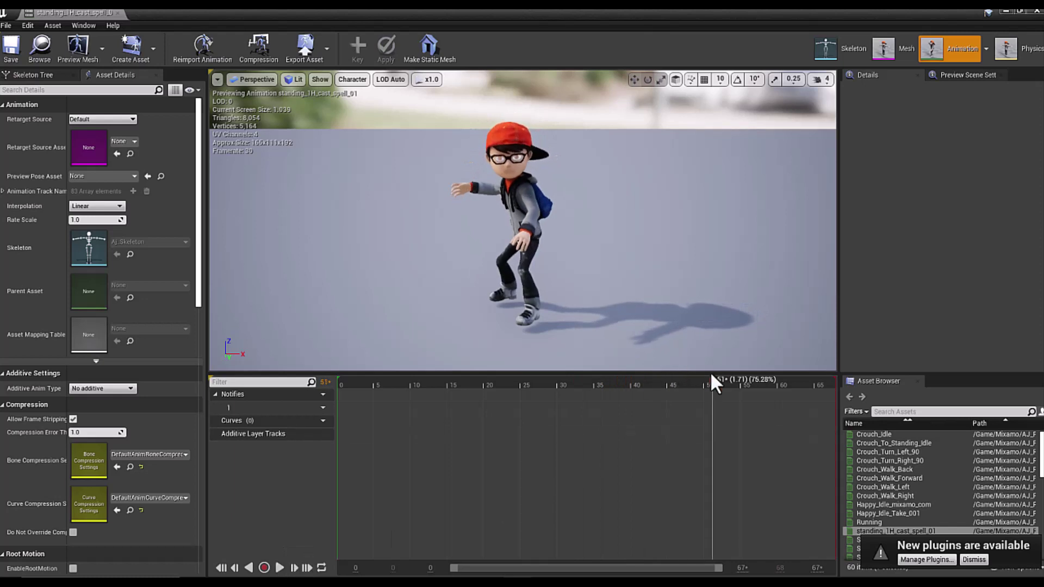
{"action": "mouse_move", "coordinate": [714, 381]}
{"action": "left_mouse_down"}
{"action": "mouse_move", "coordinate": [412, 409]}
{"action": "mouse_move", "coordinate": [513, 455]}
{"action": "mouse_move", "coordinate": [493, 453]}
{"action": "left_mouse_up"}
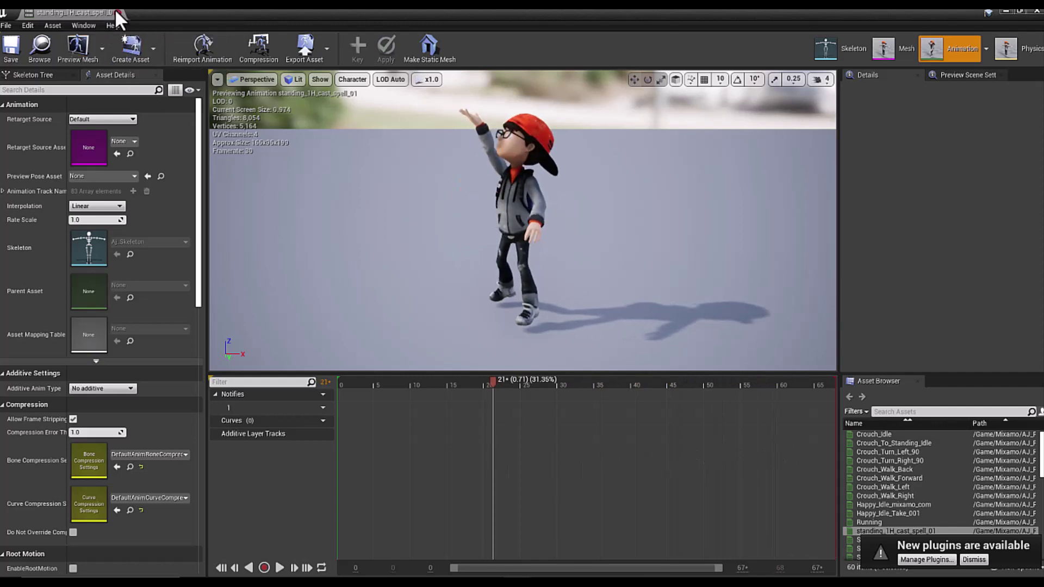
{"action": "left_click", "coordinate": [117, 12]}
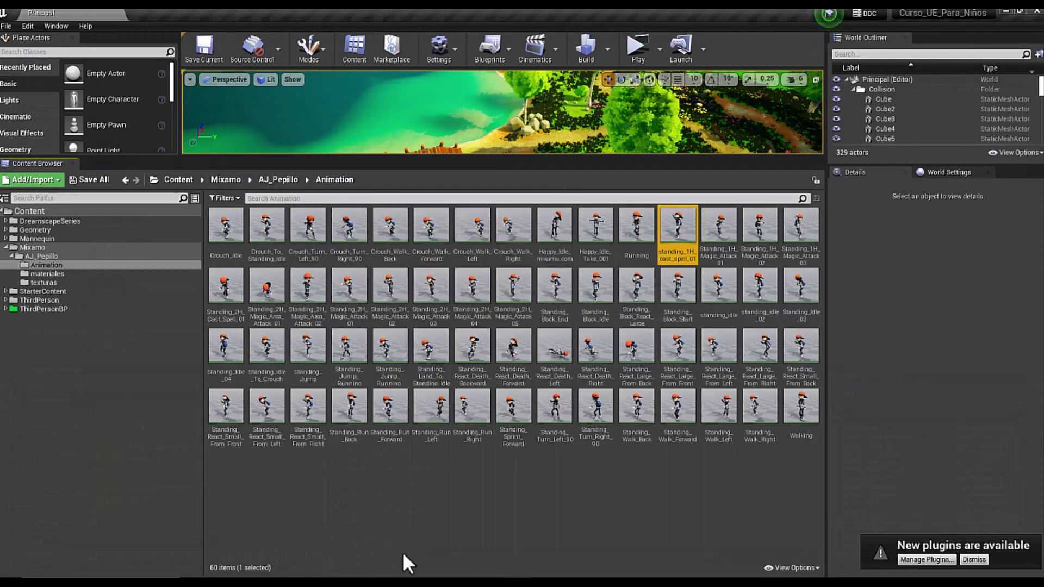
Return to the AJ_Pepillo folder through the Content Browser breadcrumb path.
{"action": "left_click", "coordinate": [286, 179]}
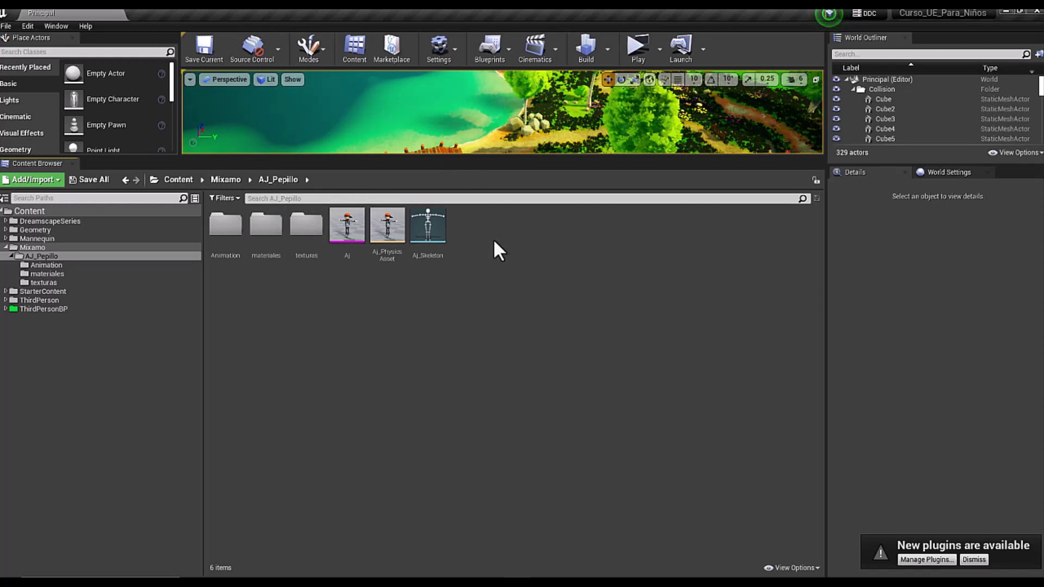
Start a new Blueprint Class in AJ_Pepillo from the Content Browser context menu.
{"action": "right_click", "coordinate": [494, 240]}
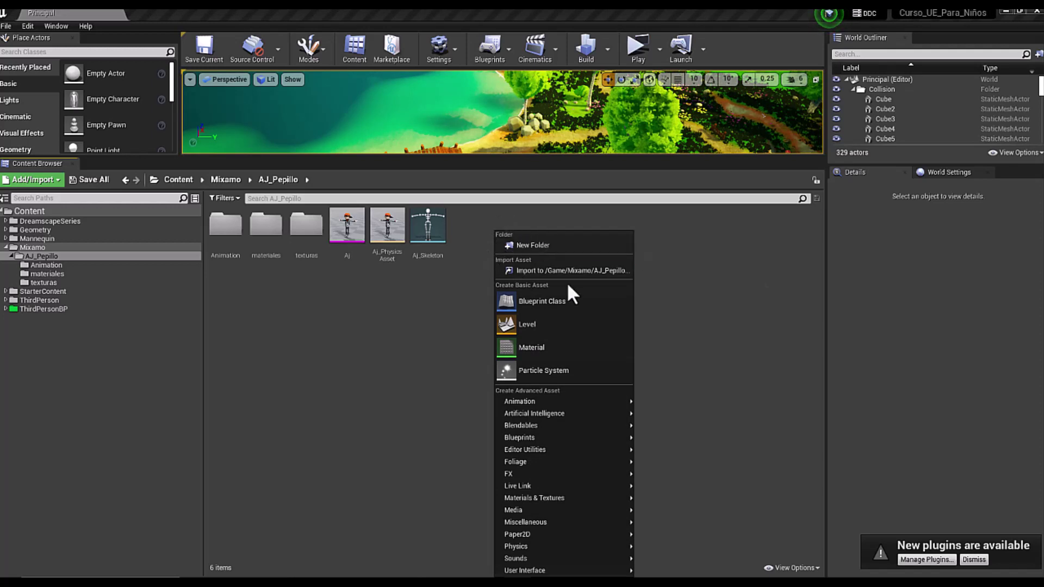
{"action": "left_click", "coordinate": [535, 300]}
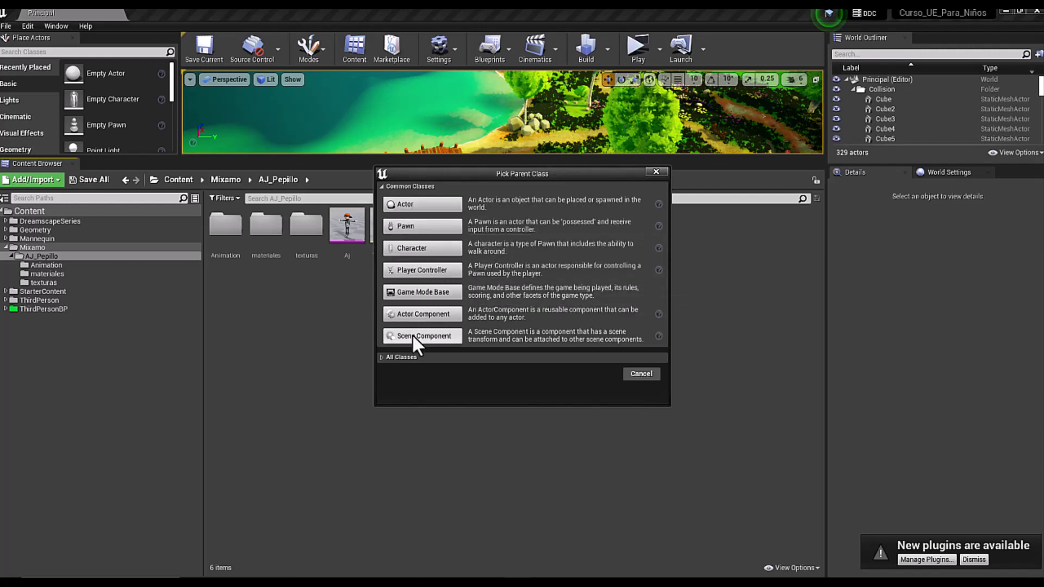
Create a Character-based Blueprint named Pepillo_BP and save it.
{"action": "left_click", "coordinate": [407, 249]}
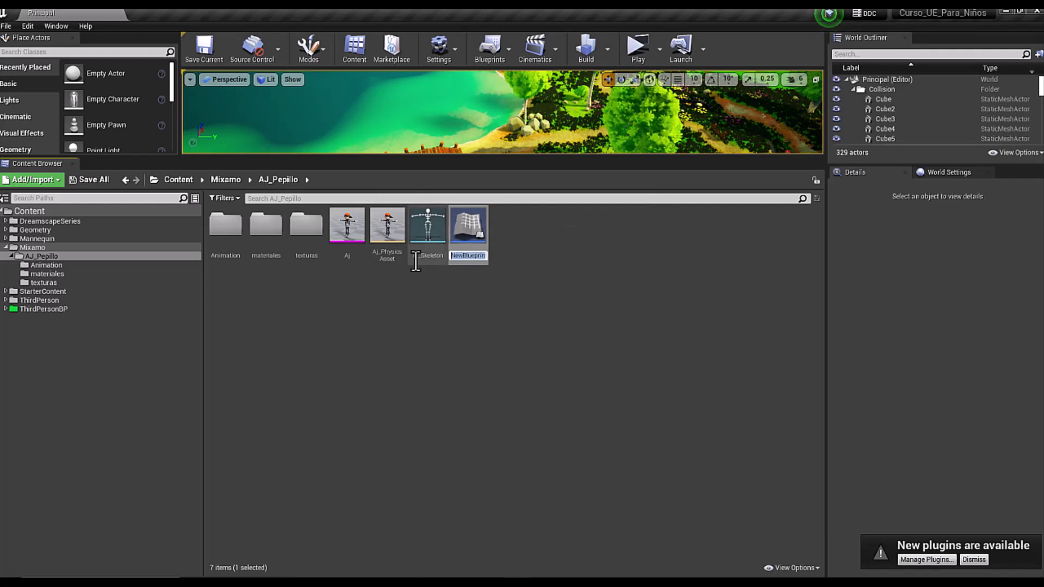
{"action": "key", "text": "BackSpace"}
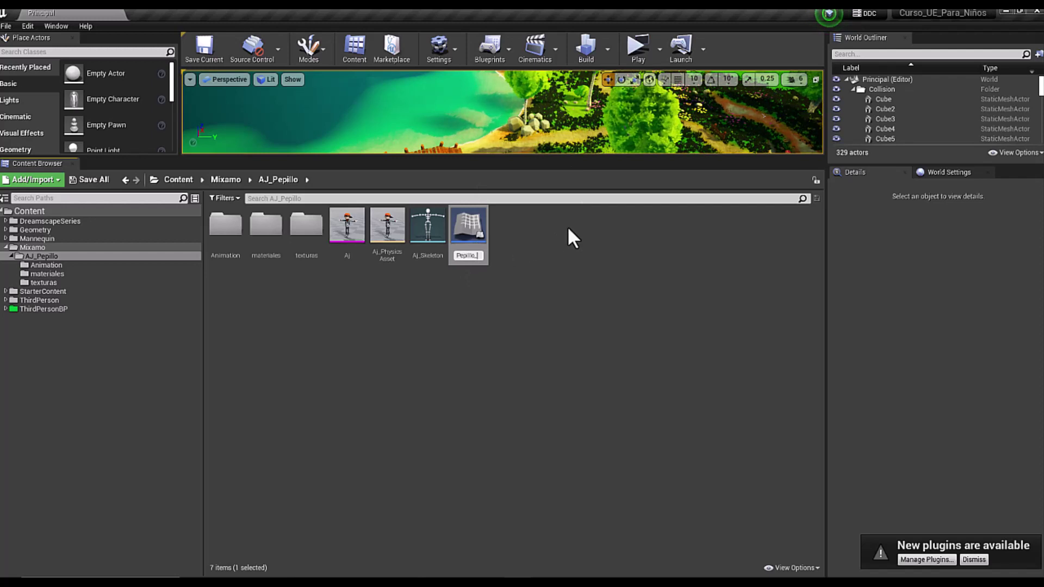
{"action": "type", "text": "BP"}
{"action": "left_click", "coordinate": [479, 237]}
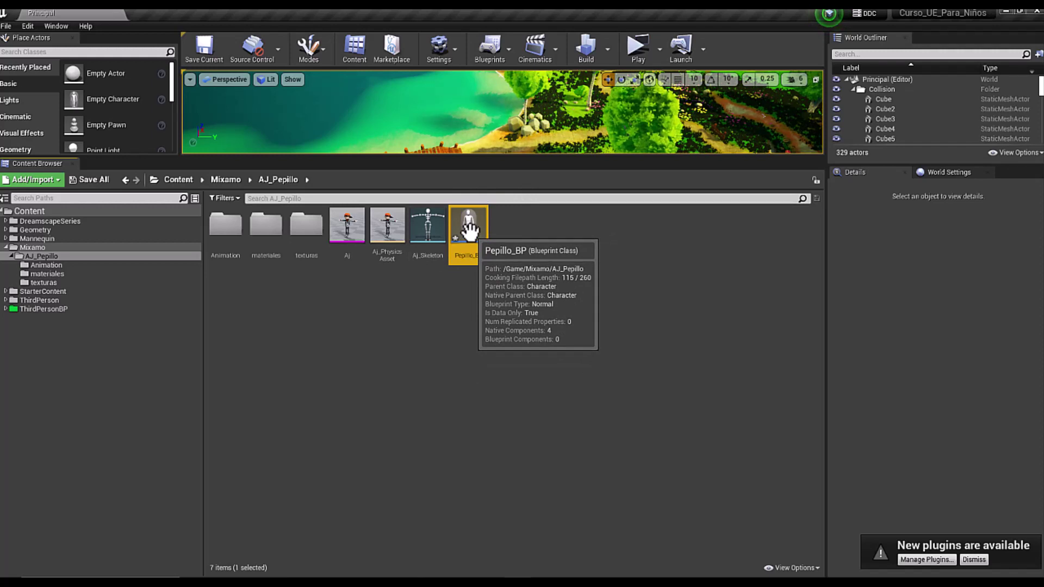
{"action": "right_click", "coordinate": [469, 231]}
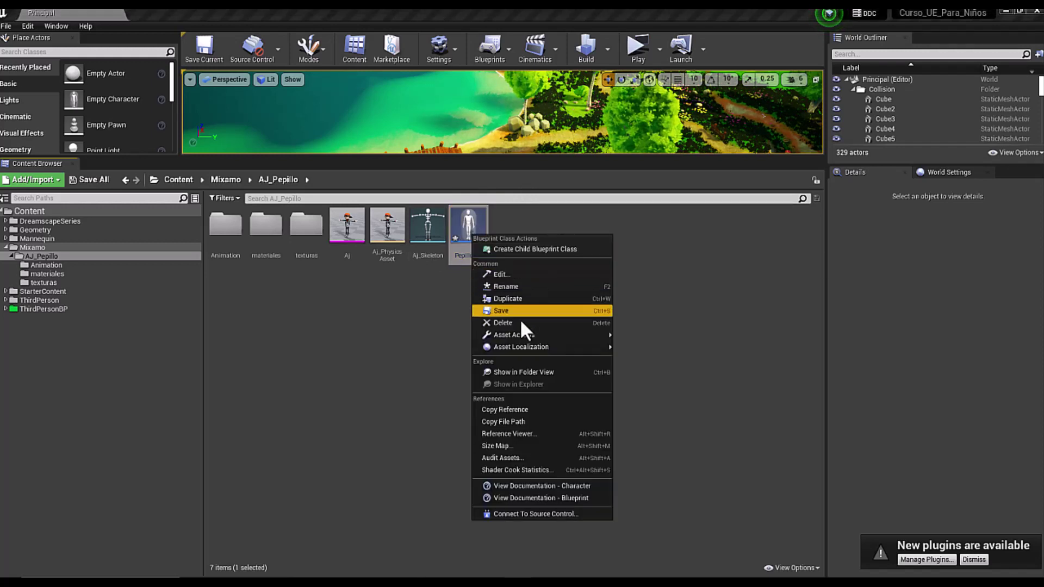
{"action": "left_click", "coordinate": [504, 310]}
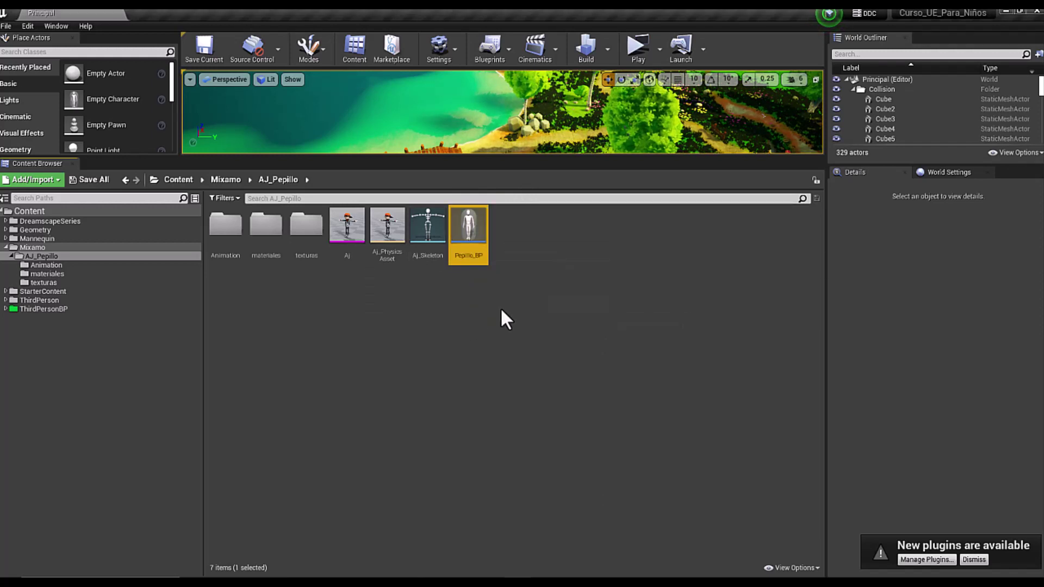
Open Pepillo_BP and assign the Aj skeletal mesh to its Mesh (CharacterMesh0) component.
{"action": "double_click", "coordinate": [469, 229]}
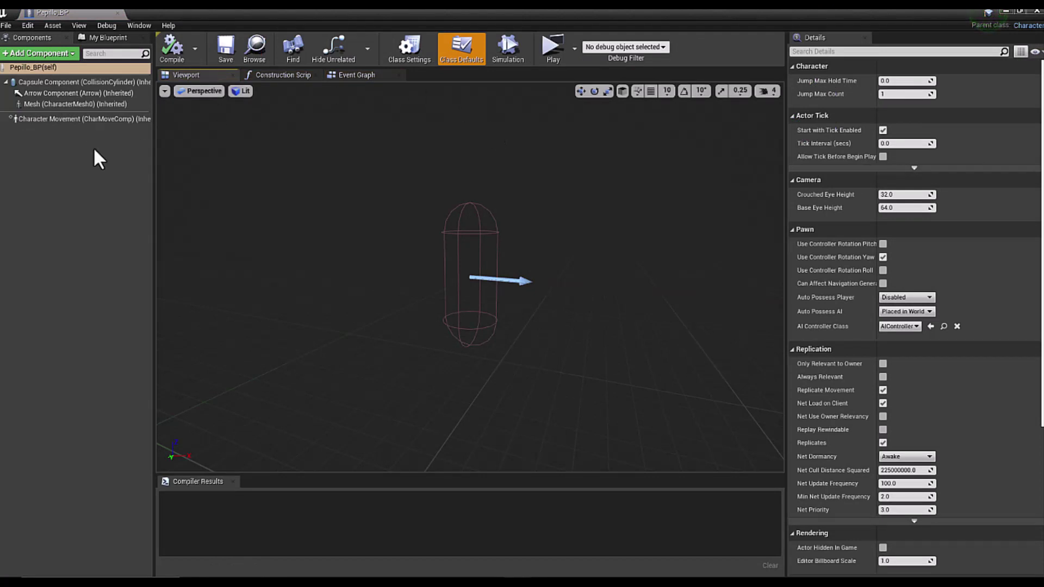
{"action": "left_click", "coordinate": [60, 106]}
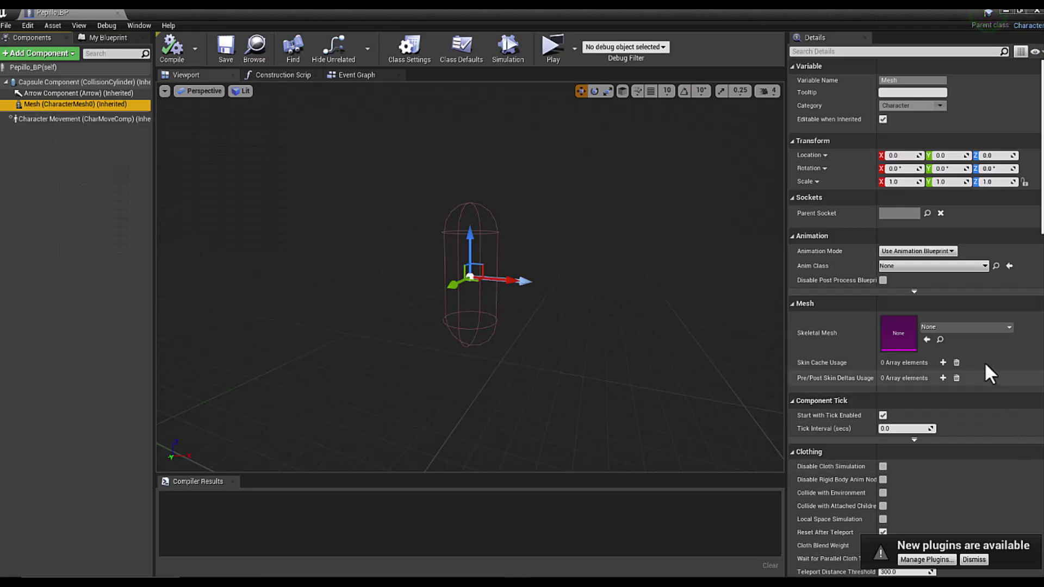
{"action": "left_click", "coordinate": [1009, 327]}
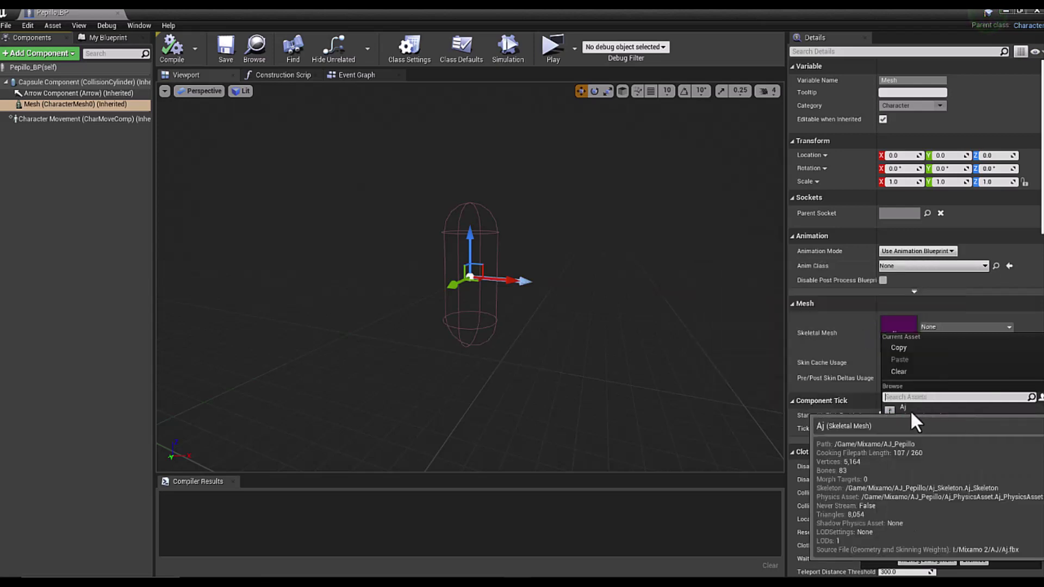
{"action": "left_click", "coordinate": [905, 409]}
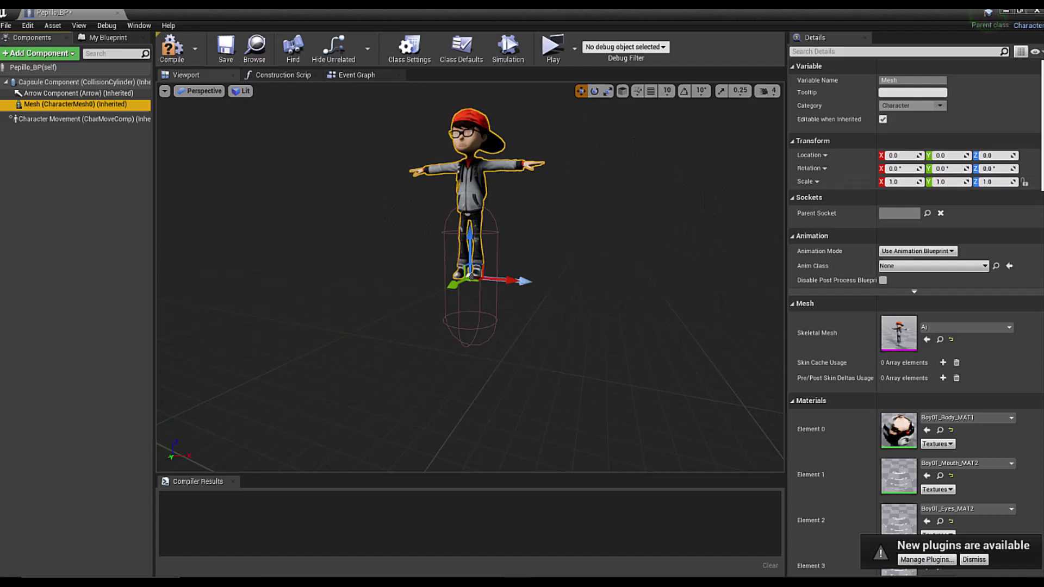
Set the mesh's Location Z to -90 and Rotation Z to -90.
{"action": "left_click", "coordinate": [989, 156]}
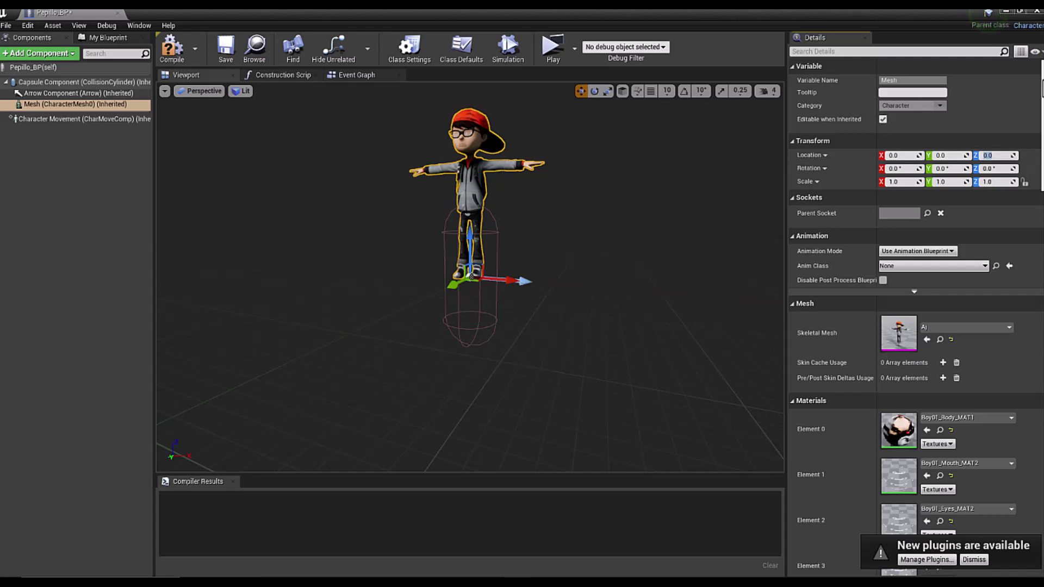
{"action": "type", "text": "-9"}
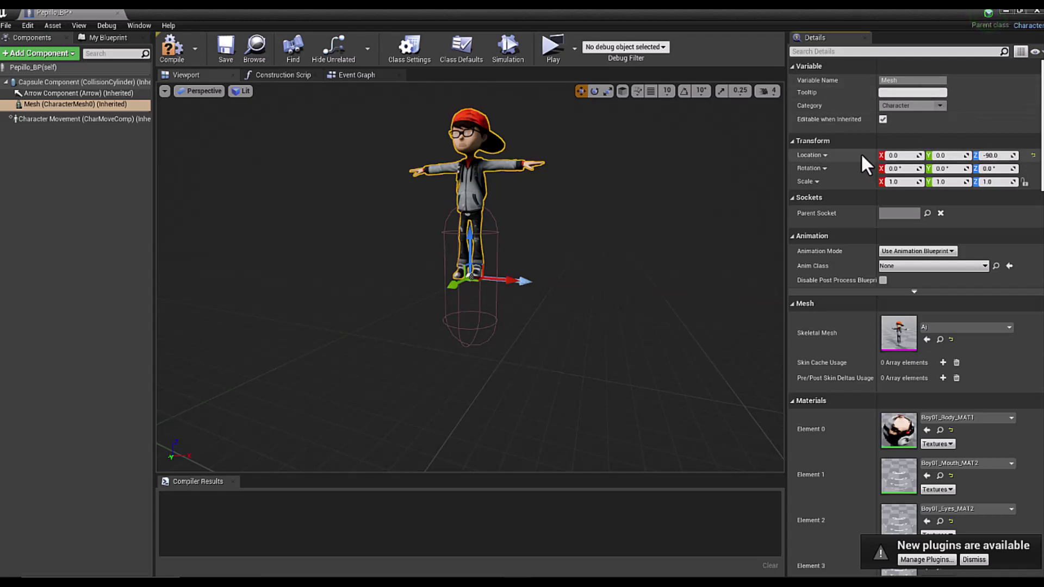
{"action": "key", "text": "Return"}
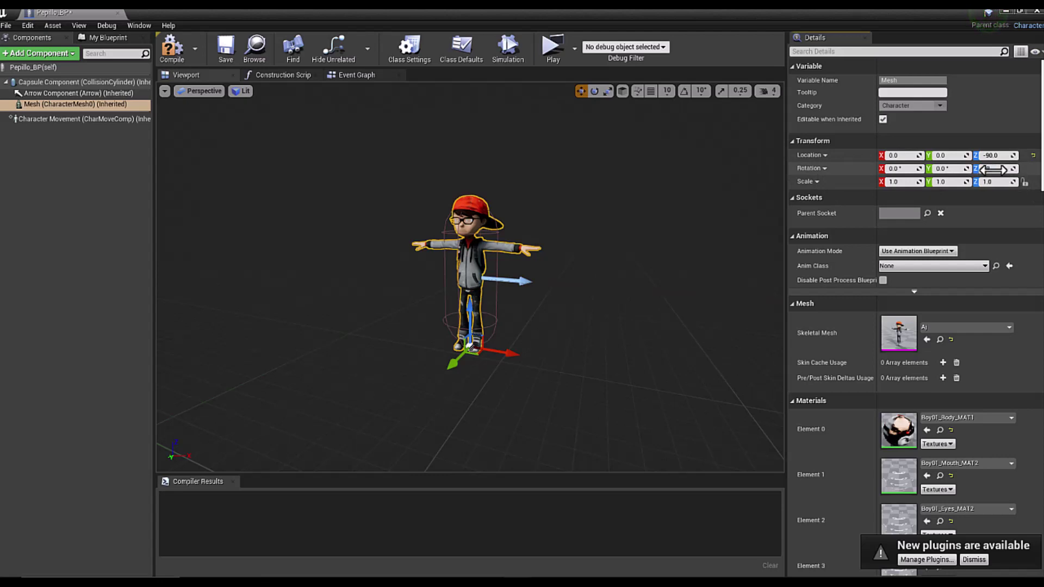
{"action": "left_click", "coordinate": [993, 169]}
{"action": "type", "text": "-90"}
{"action": "key", "text": "Return"}
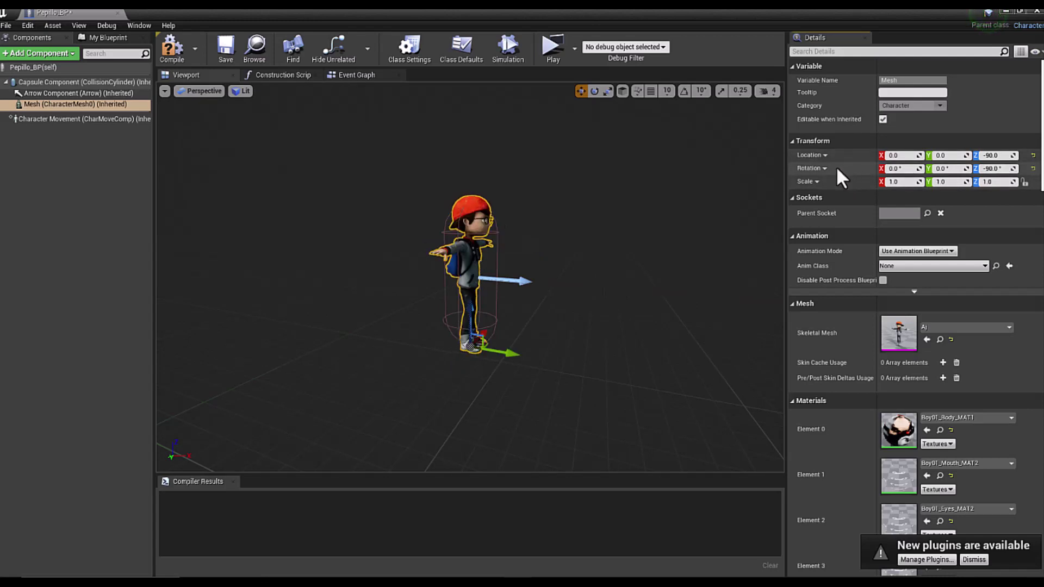
{"action": "scroll", "coordinate": [471, 388], "scroll_direction": "up", "scroll_amount": 5}
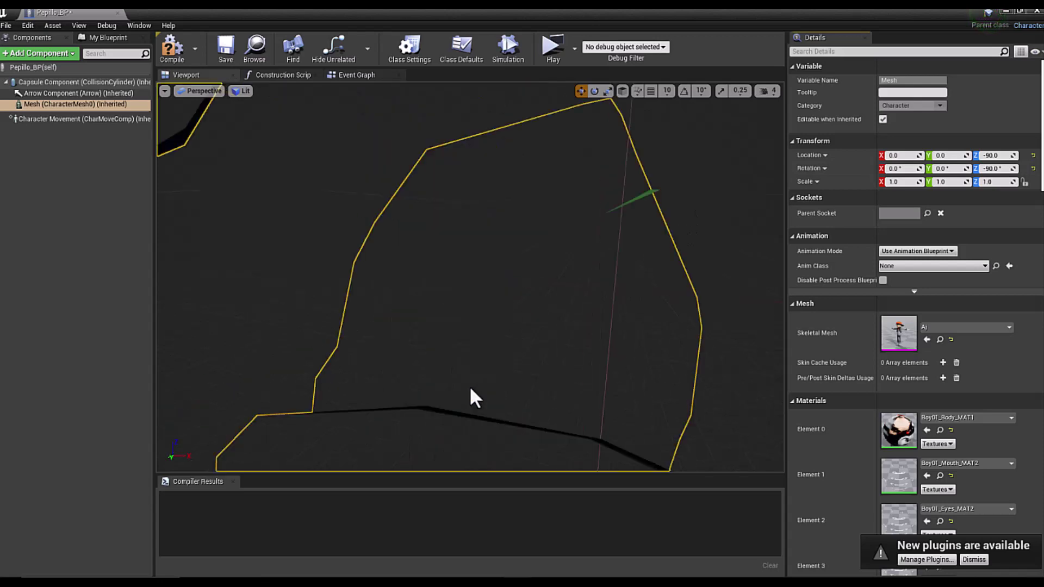
{"action": "scroll", "coordinate": [471, 388], "scroll_direction": "down", "scroll_amount": 5}
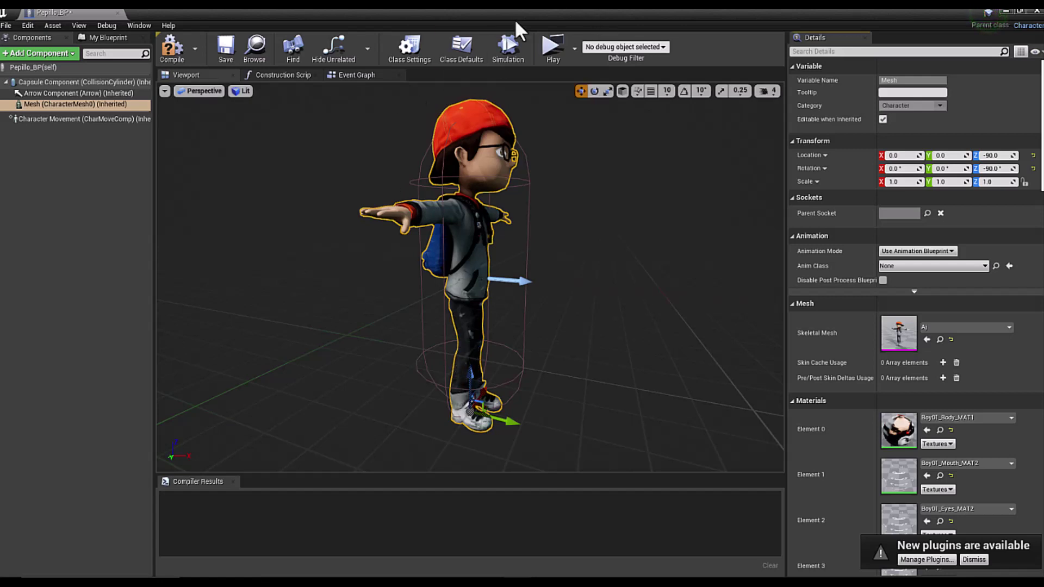
Compile the Pepillo_BP Blueprint and save it.
{"action": "left_click", "coordinate": [175, 47]}
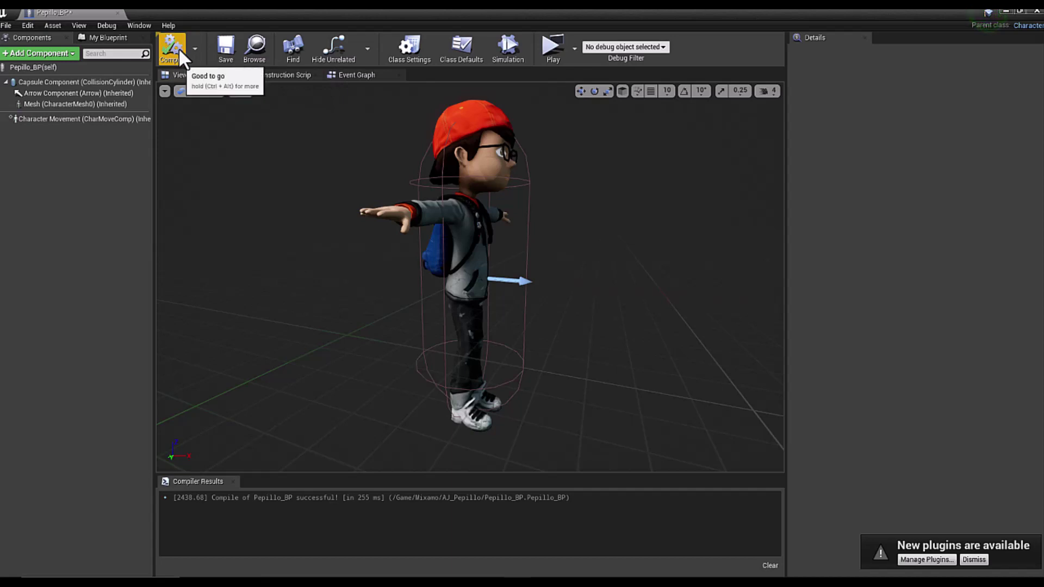
{"action": "left_click", "coordinate": [178, 47]}
{"action": "left_click", "coordinate": [226, 46]}
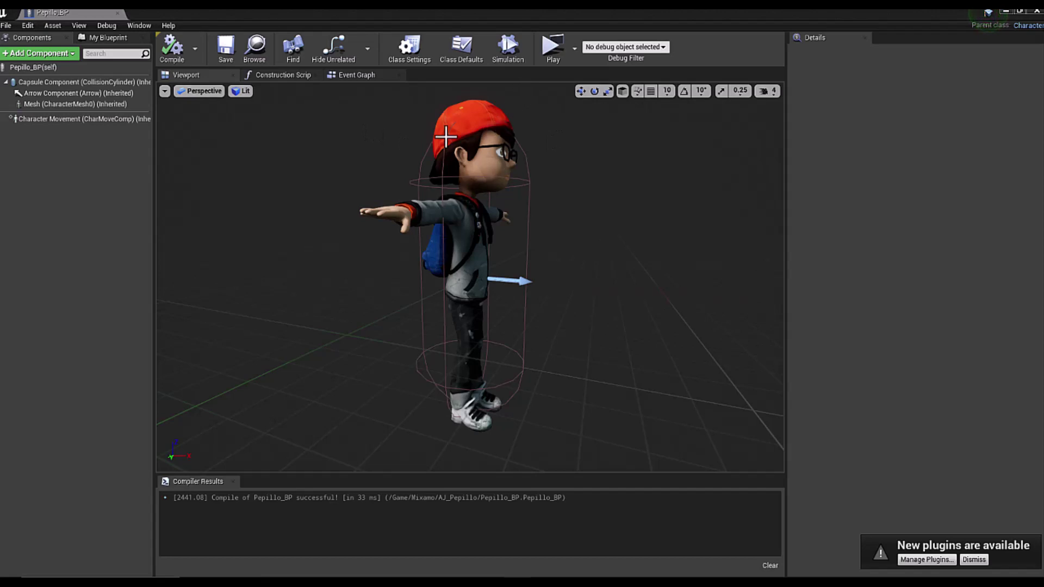
Inspect the character in the viewport and select its mesh to view the Details.
{"action": "scroll", "coordinate": [536, 266], "scroll_direction": "down", "scroll_amount": 3}
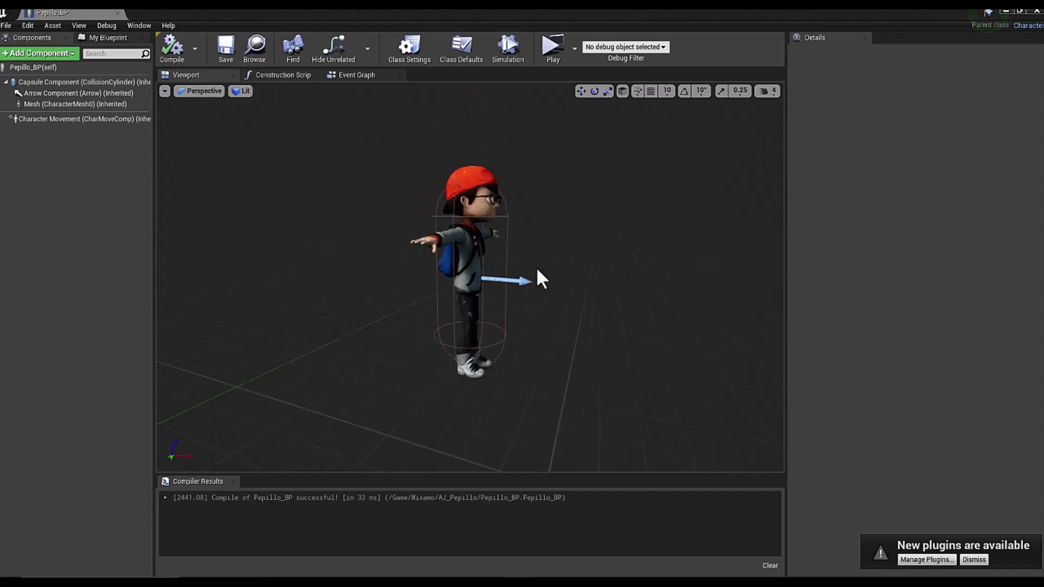
{"action": "scroll", "coordinate": [536, 266], "scroll_direction": "down", "scroll_amount": 2}
{"action": "scroll", "coordinate": [546, 274], "scroll_direction": "up", "scroll_amount": 5}
{"action": "mouse_move", "coordinate": [687, 284]}
{"action": "right_mouse_down"}
{"action": "mouse_move", "coordinate": [598, 284]}
{"action": "mouse_move", "coordinate": [598, 218]}
{"action": "mouse_move", "coordinate": [598, 283]}
{"action": "right_mouse_up"}
{"action": "scroll", "coordinate": [523, 272], "scroll_direction": "down", "scroll_amount": 3}
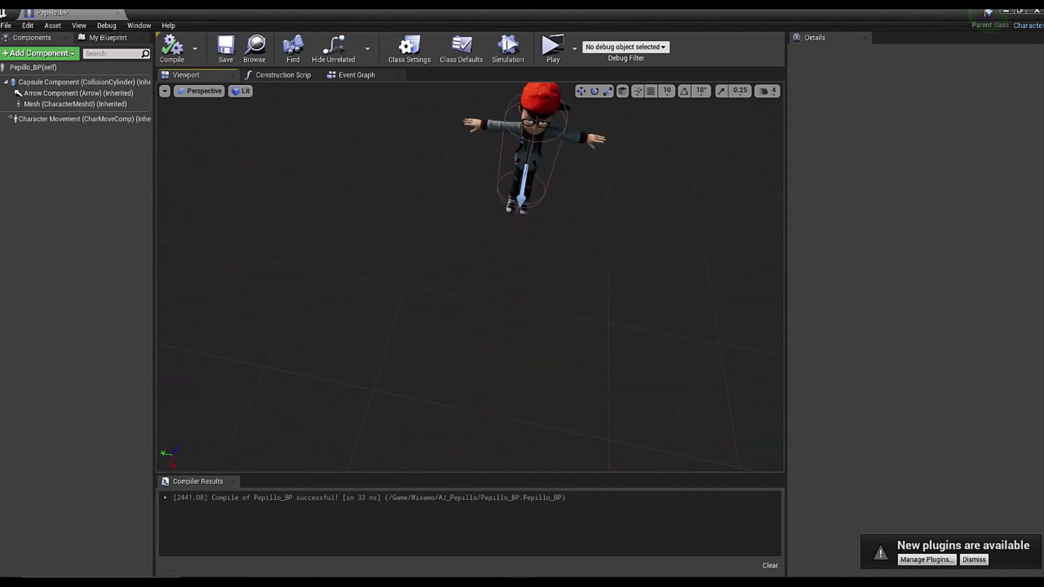
{"action": "scroll", "coordinate": [522, 272], "scroll_direction": "up", "scroll_amount": 2}
{"action": "scroll", "coordinate": [490, 272], "scroll_direction": "up", "scroll_amount": 3}
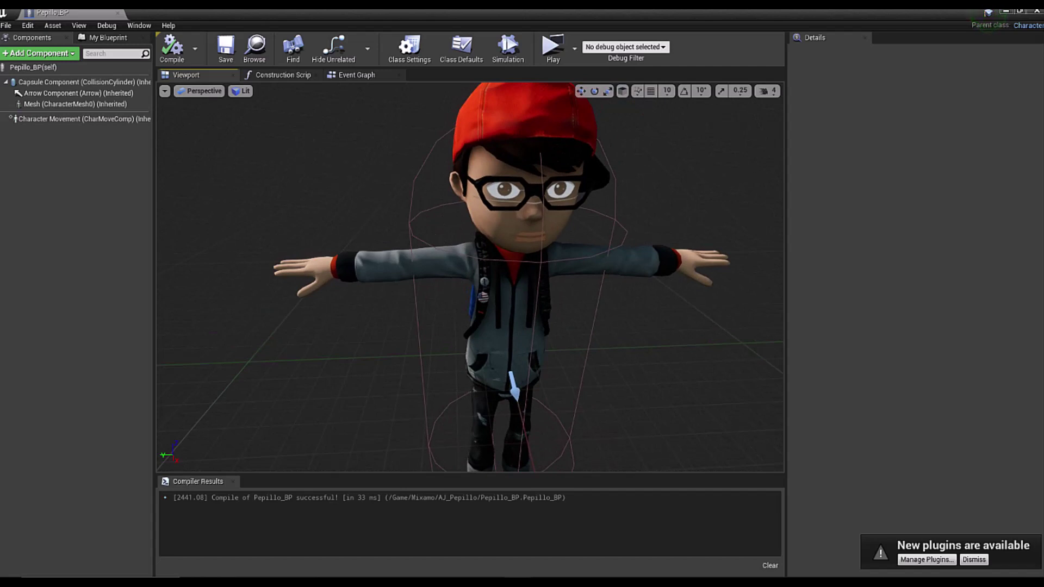
{"action": "scroll", "coordinate": [671, 281], "scroll_direction": "down", "scroll_amount": 4}
{"action": "scroll", "coordinate": [652, 289], "scroll_direction": "up", "scroll_amount": 2}
{"action": "scroll", "coordinate": [540, 291], "scroll_direction": "up", "scroll_amount": 2}
{"action": "left_click", "coordinate": [522, 303]}
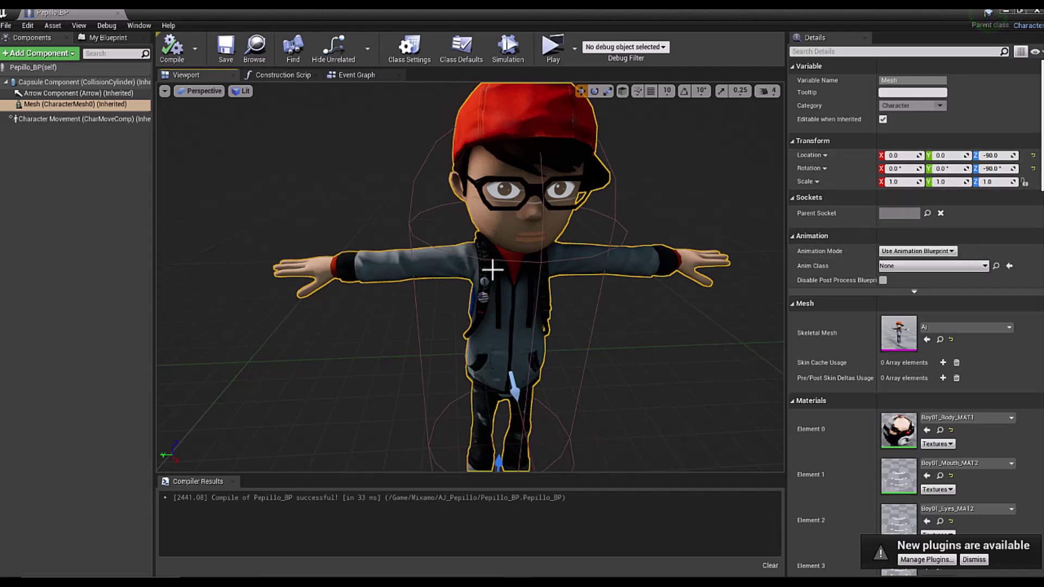
Switch the Mesh to Animation Asset mode and pick Happy_Idle_Take_001 as Anim to Play.
{"action": "left_click", "coordinate": [952, 251]}
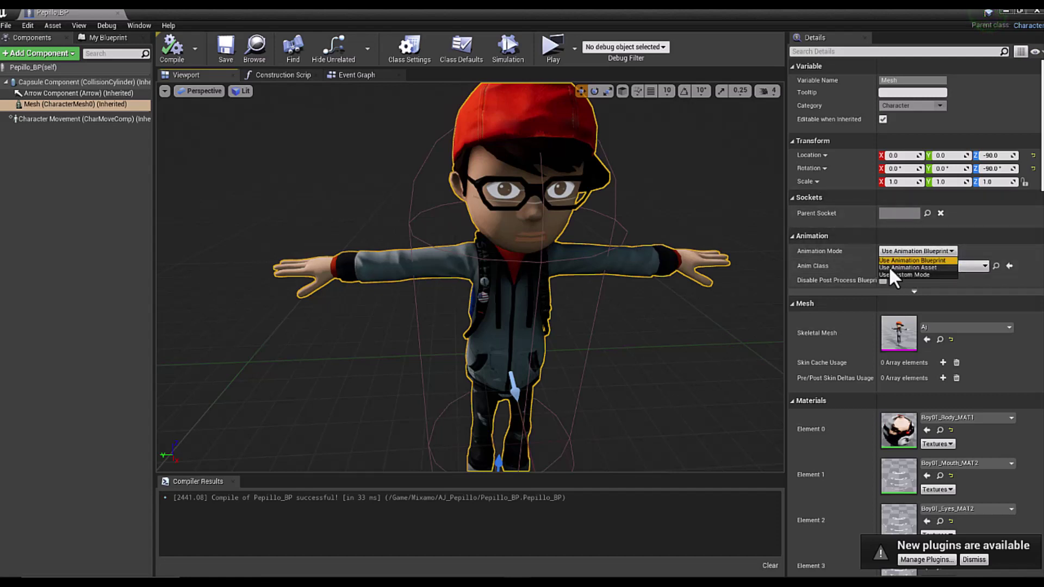
{"action": "left_click", "coordinate": [926, 267]}
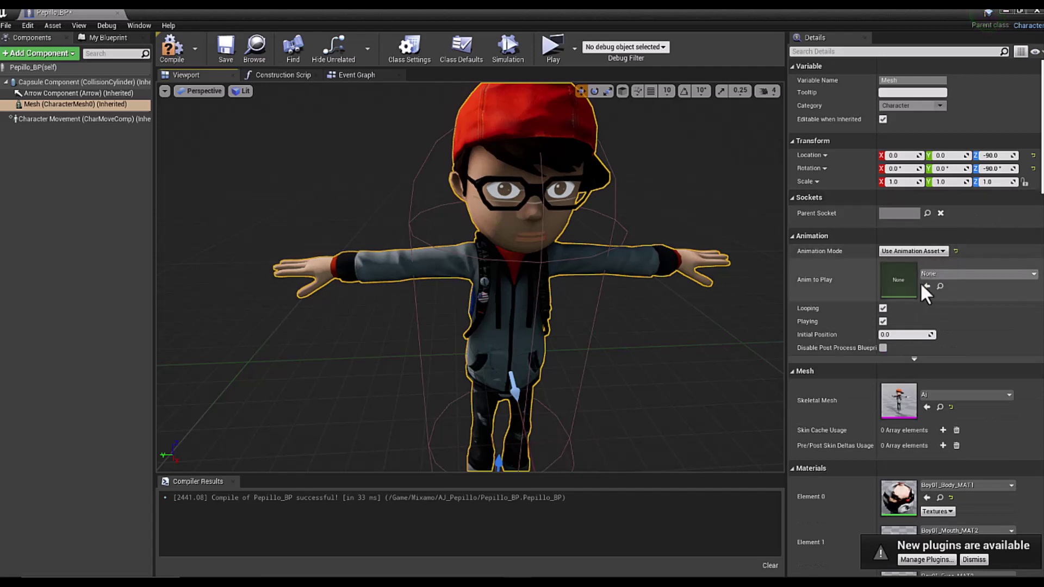
{"action": "left_click", "coordinate": [1031, 275]}
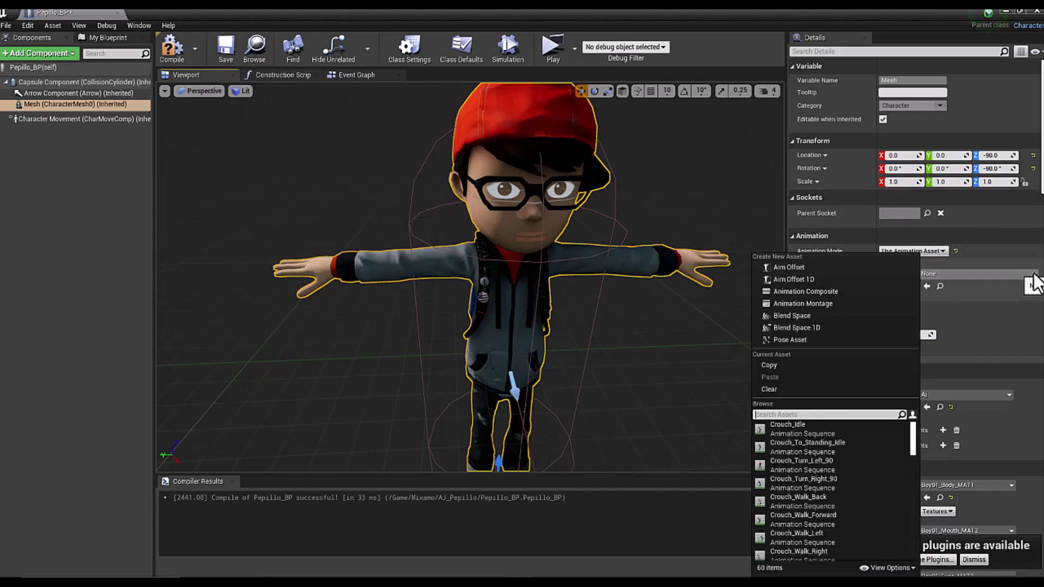
{"action": "scroll", "coordinate": [805, 445], "scroll_direction": "down", "scroll_amount": 2}
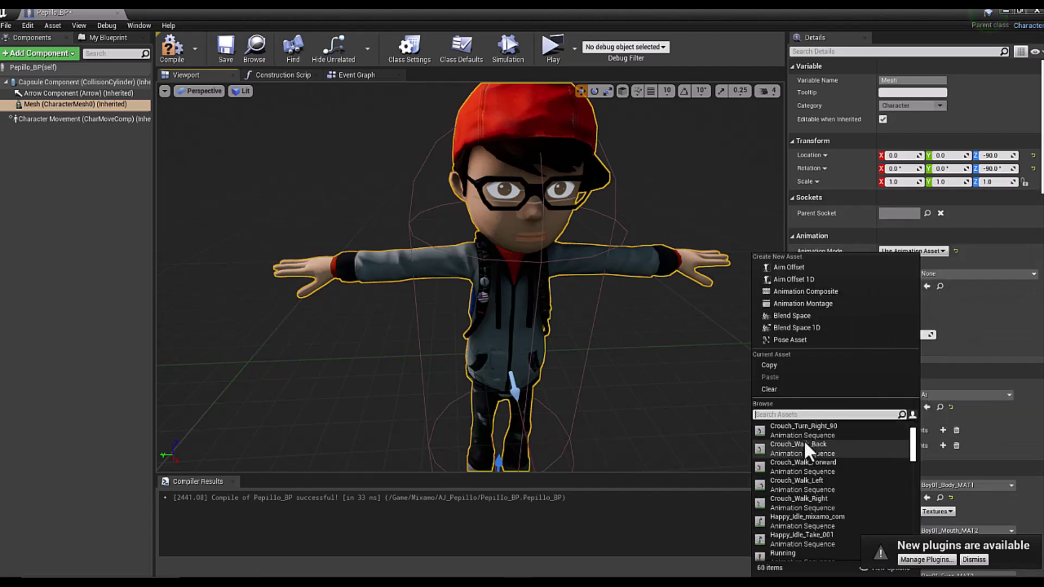
{"action": "scroll", "coordinate": [804, 439], "scroll_direction": "down", "scroll_amount": 2}
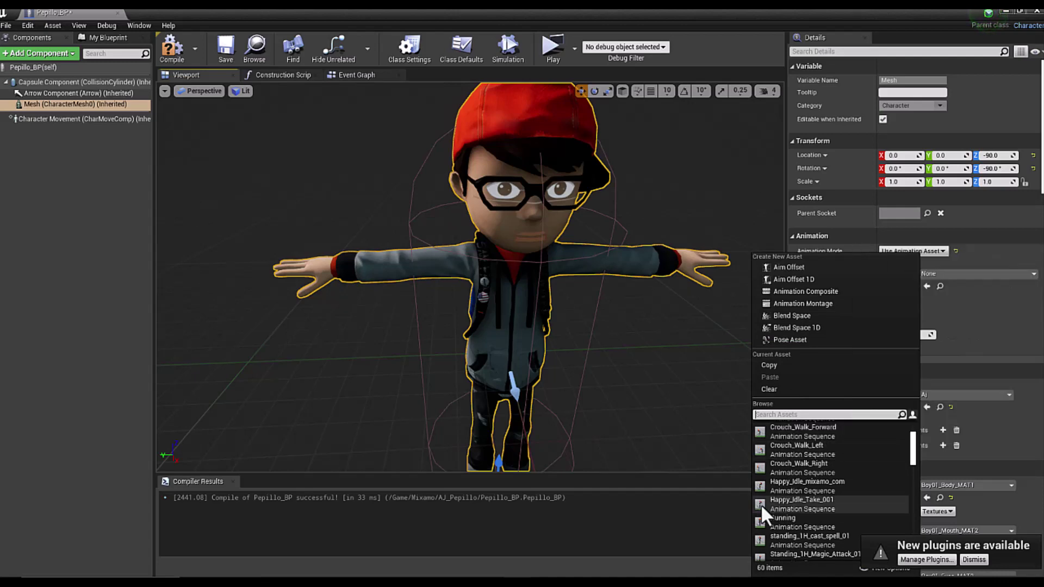
{"action": "mouse_move", "coordinate": [797, 498]}
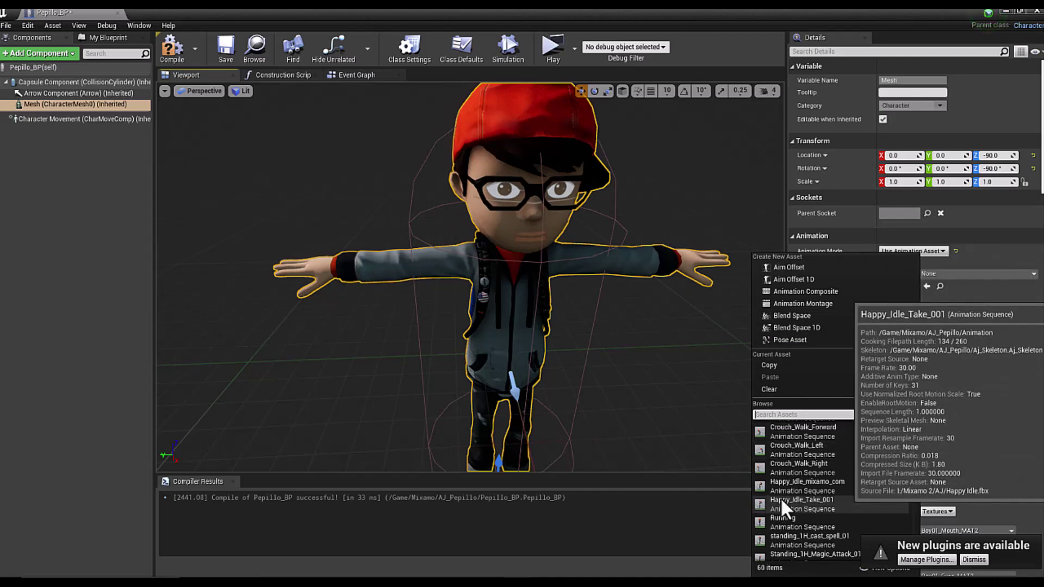
{"action": "left_click", "coordinate": [781, 499]}
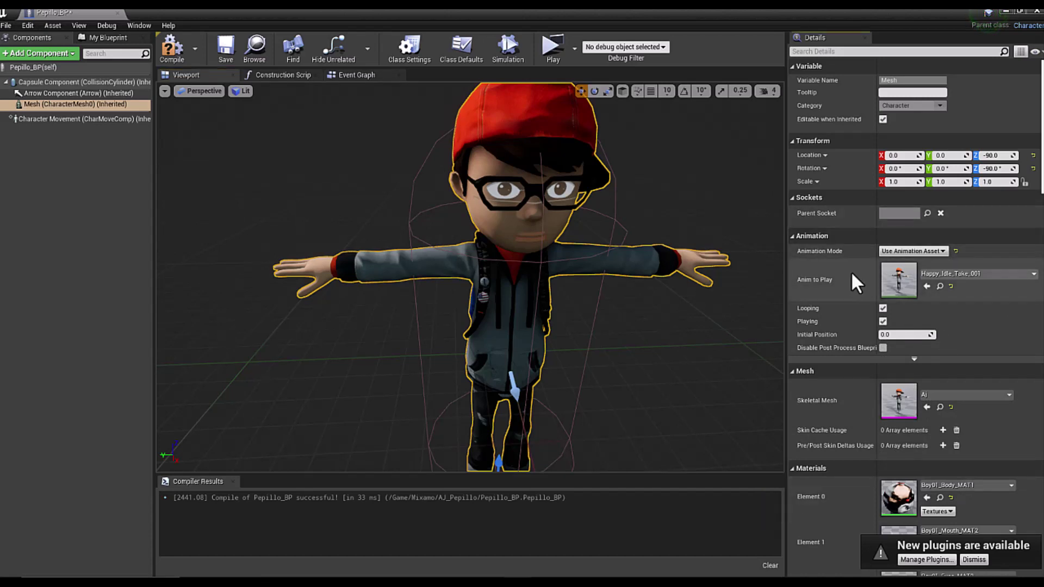
Change the Anim to Play asset to Standing_1H_Magic_Attack_02.
{"action": "left_click", "coordinate": [1025, 274]}
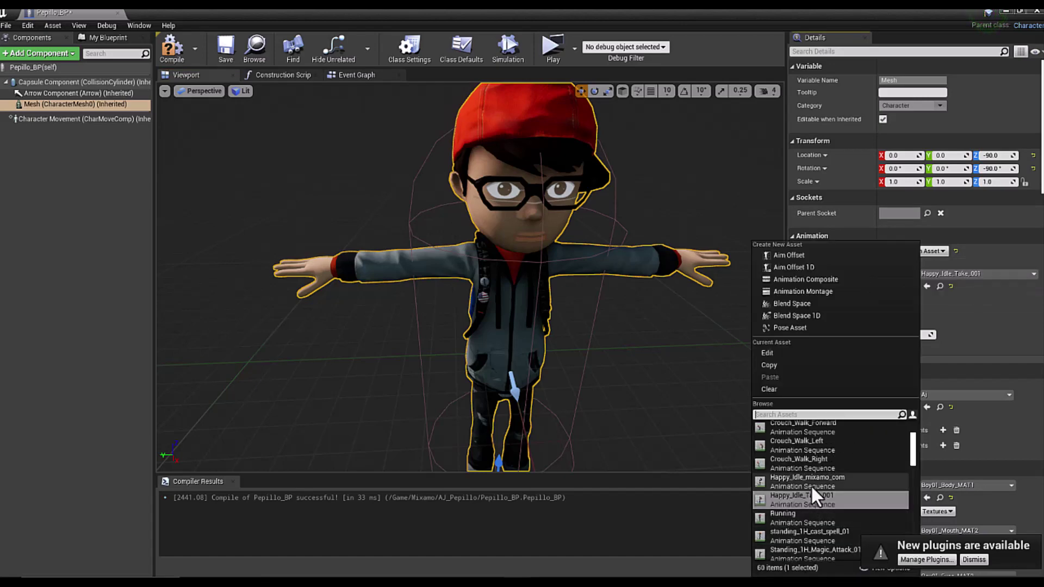
{"action": "scroll", "coordinate": [811, 484], "scroll_direction": "down", "scroll_amount": 3}
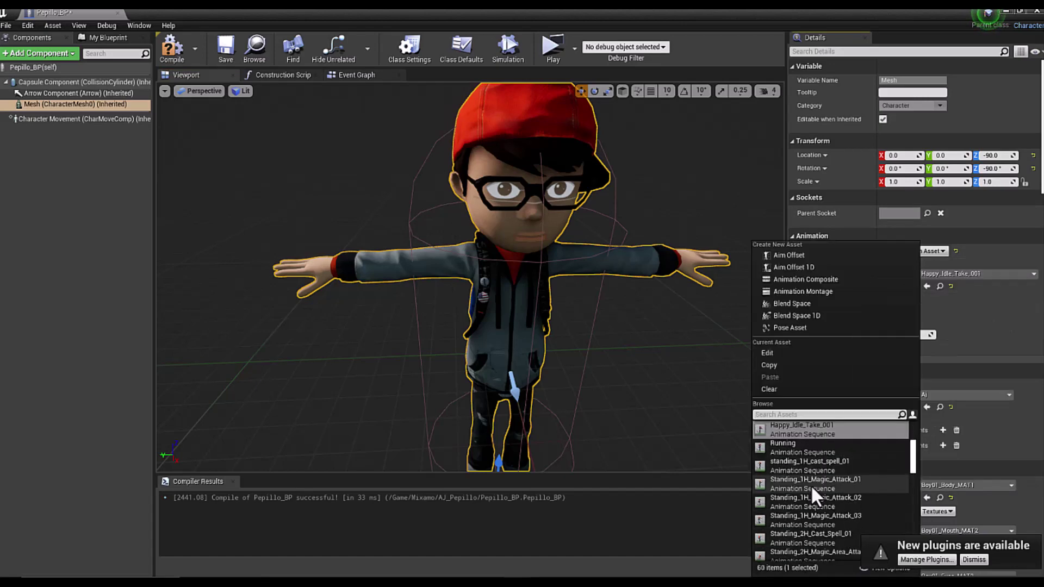
{"action": "left_click", "coordinate": [786, 498]}
{"action": "scroll", "coordinate": [696, 422], "scroll_direction": "down", "scroll_amount": 6}
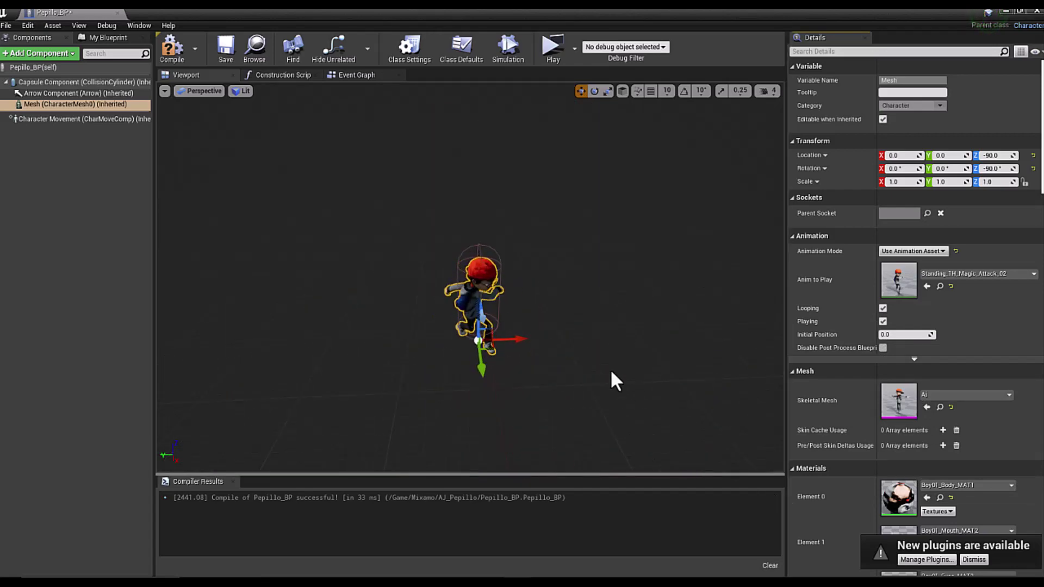
Compile Pepillo_BP twice, save it, and close its blueprint editor tab.
{"action": "left_click", "coordinate": [173, 50]}
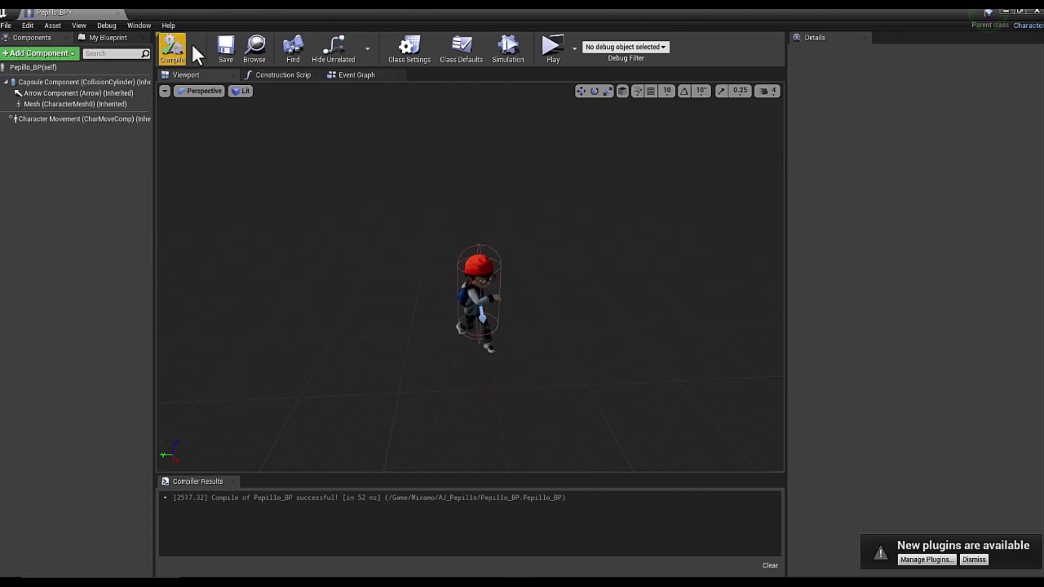
{"action": "left_click", "coordinate": [172, 47]}
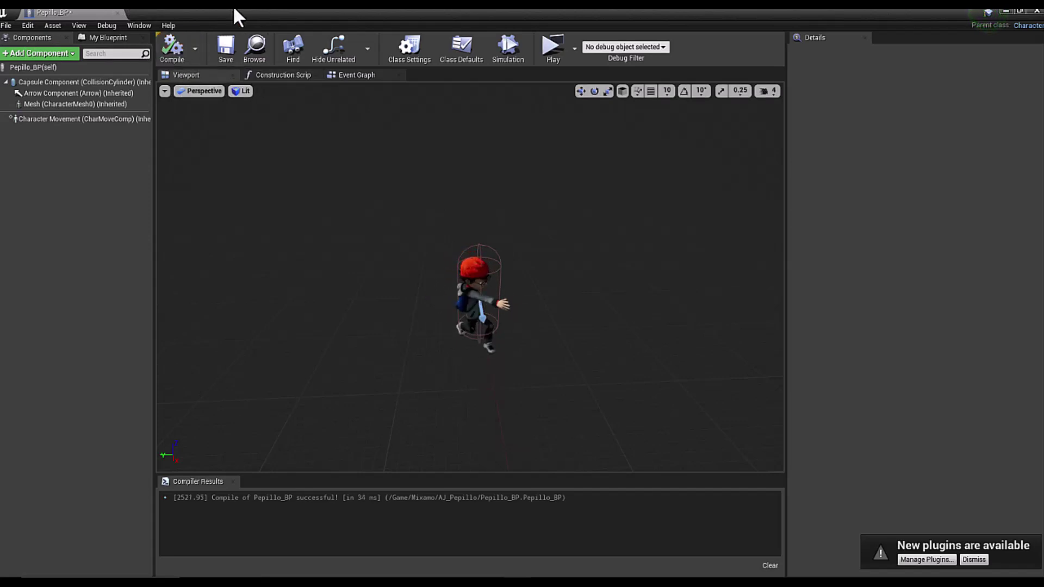
{"action": "left_click", "coordinate": [229, 44]}
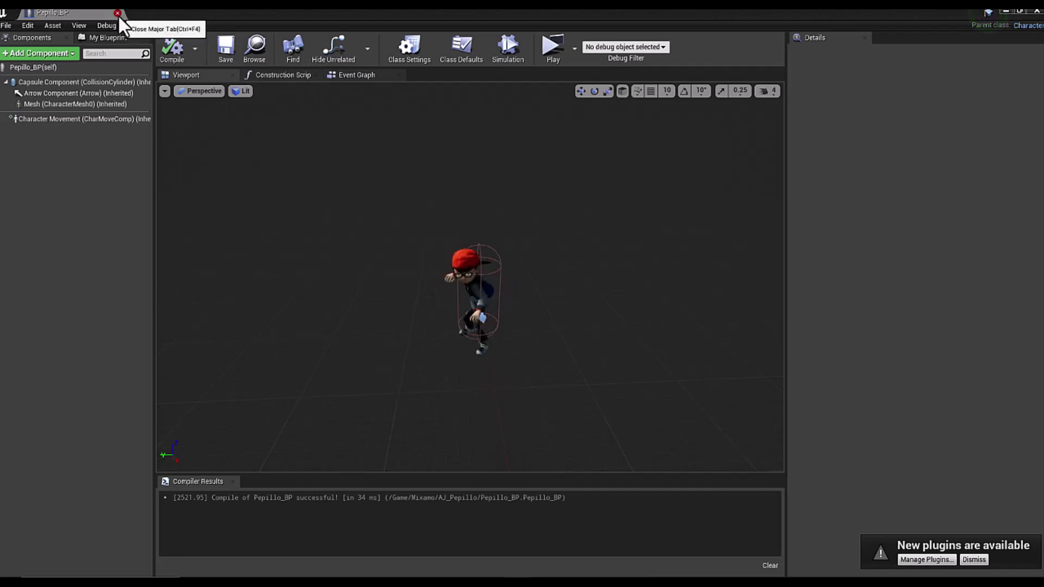
{"action": "left_click", "coordinate": [117, 13]}
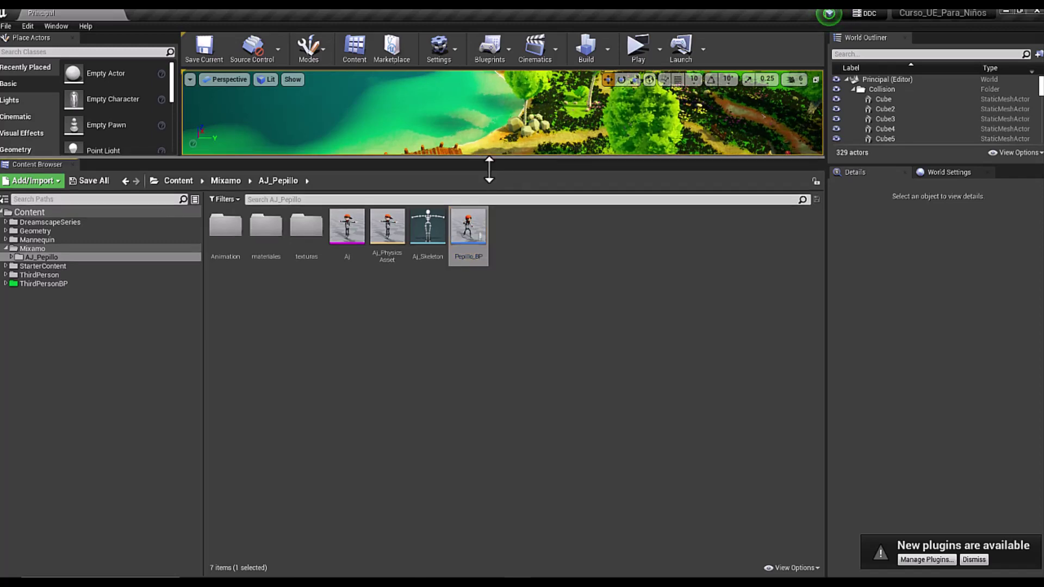
Enlarge the viewport and drop Pepillo_BP onto the beach sand beside the dock.
{"action": "left_click_drag", "start_coordinate": [486, 159], "coordinate": [463, 416]}
{"action": "mouse_move", "coordinate": [463, 381]}
{"action": "right_mouse_down"}
{"action": "mouse_move", "coordinate": [463, 354]}
{"action": "mouse_move", "coordinate": [790, 348]}
{"action": "mouse_move", "coordinate": [789, 381]}
{"action": "mouse_move", "coordinate": [789, 326]}
{"action": "mouse_move", "coordinate": [789, 369]}
{"action": "right_mouse_up"}
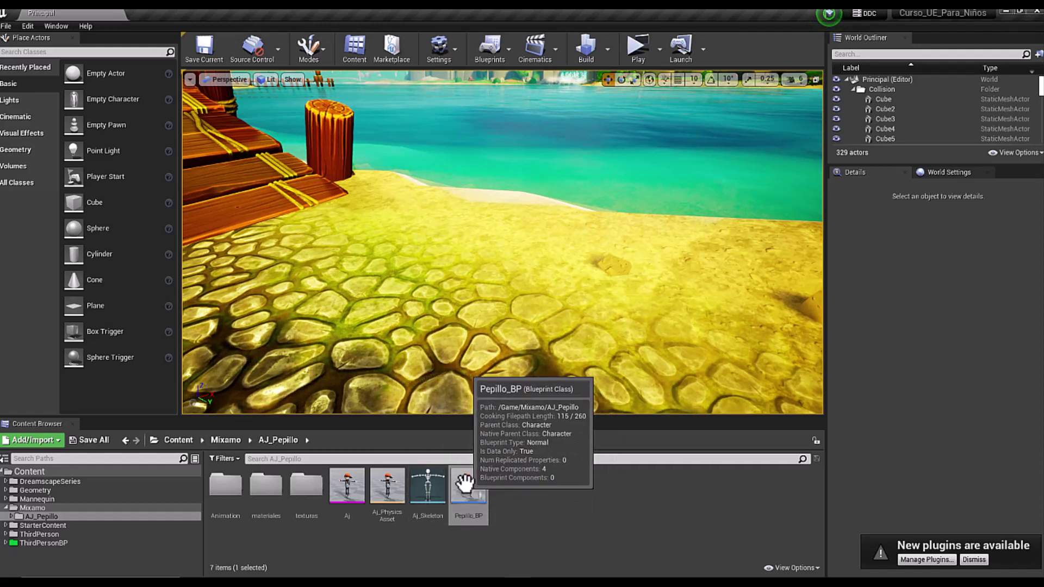
{"action": "mouse_move", "coordinate": [458, 497]}
{"action": "left_mouse_down"}
{"action": "mouse_move", "coordinate": [454, 305]}
{"action": "mouse_move", "coordinate": [466, 304]}
{"action": "left_mouse_up"}
{"action": "key", "text": "f"}
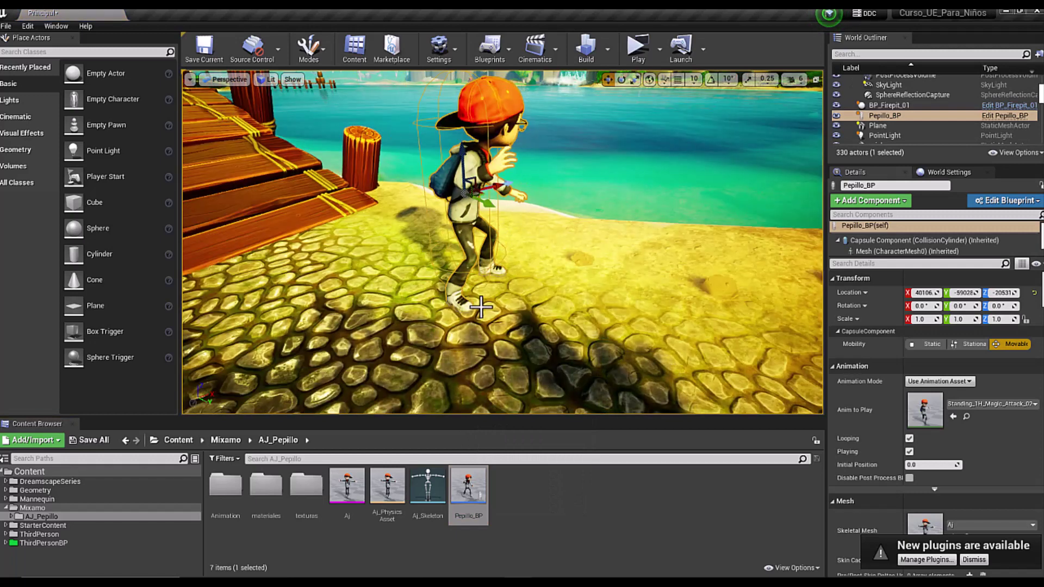
Rotate Pepillo_BP around Z to -78.490 so it faces the camera.
{"action": "left_click", "coordinate": [621, 80]}
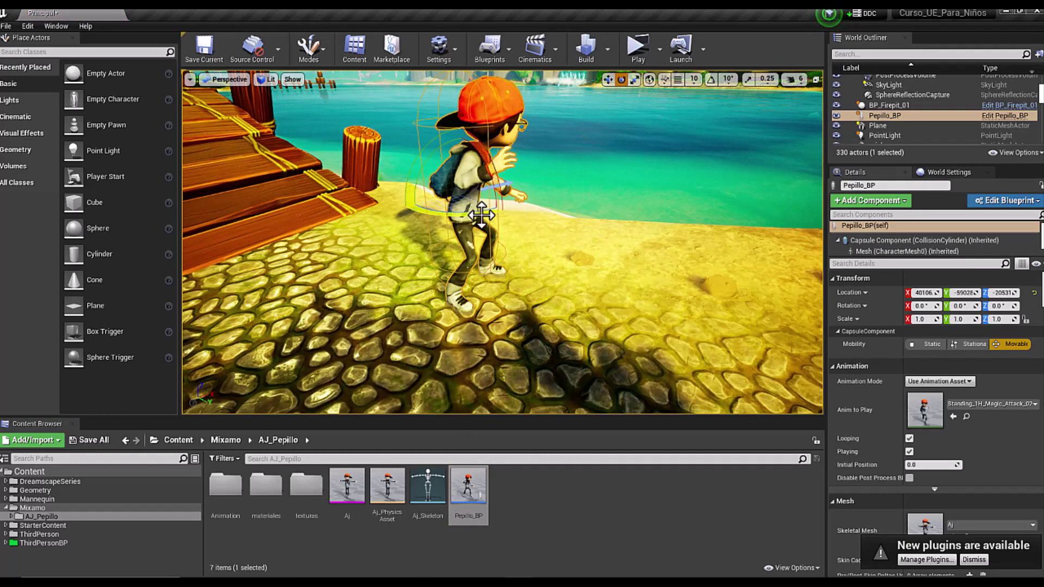
{"action": "mouse_move", "coordinate": [480, 213]}
{"action": "left_mouse_down"}
{"action": "mouse_move", "coordinate": [528, 212]}
{"action": "mouse_move", "coordinate": [530, 360]}
{"action": "left_mouse_up"}
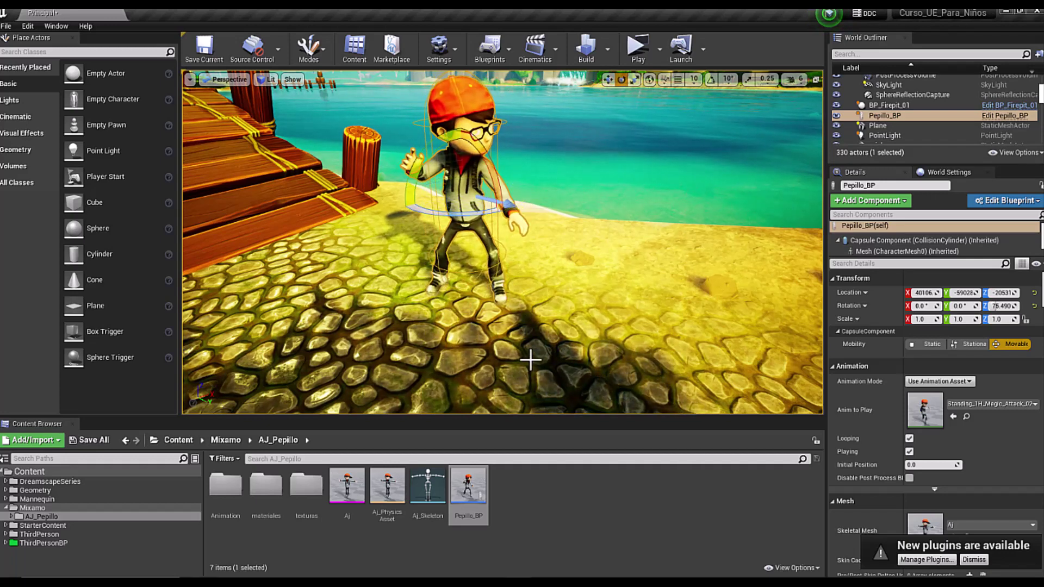
{"action": "left_click", "coordinate": [583, 330]}
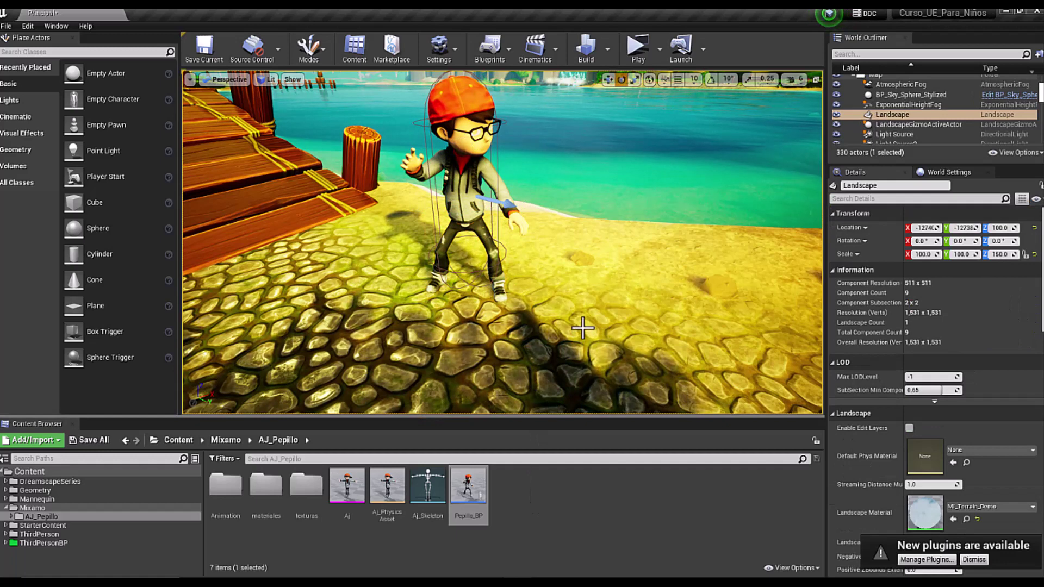
{"action": "left_click", "coordinate": [463, 172]}
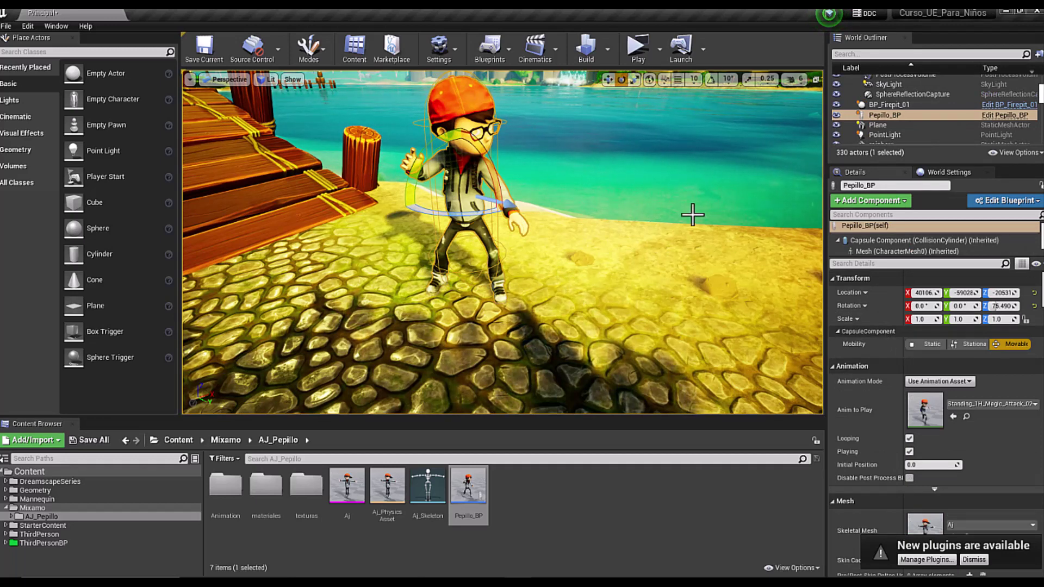
{"action": "left_click", "coordinate": [636, 50]}
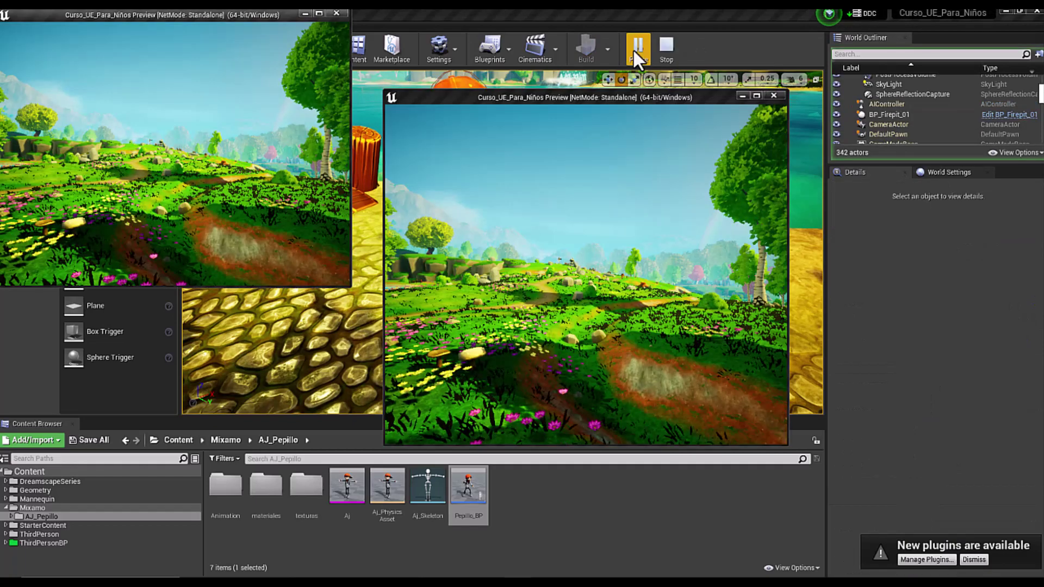
{"action": "left_click", "coordinate": [756, 95]}
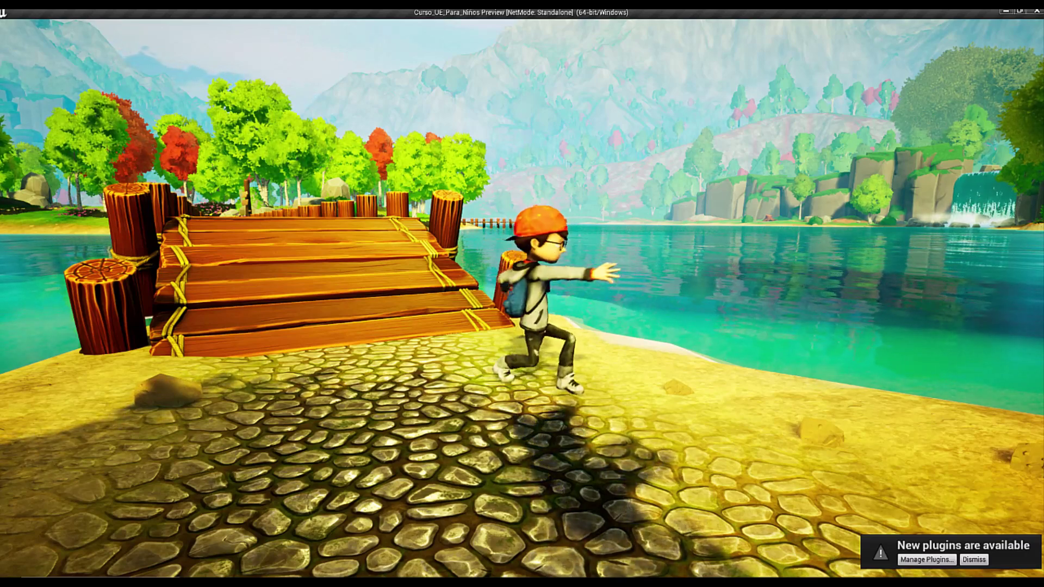
{"action": "key", "text": "Escape"}
{"action": "scroll", "coordinate": [432, 205], "scroll_direction": "down", "scroll_amount": 5}
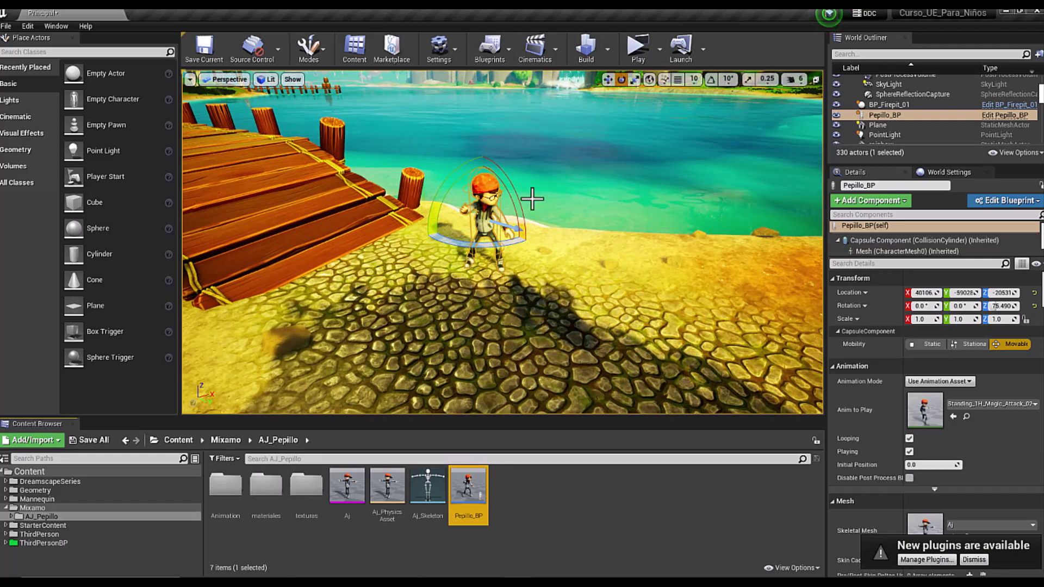
Scroll Pepillo_BP's Details panel down to the Pawn and Input sections.
{"action": "left_click", "coordinate": [486, 199]}
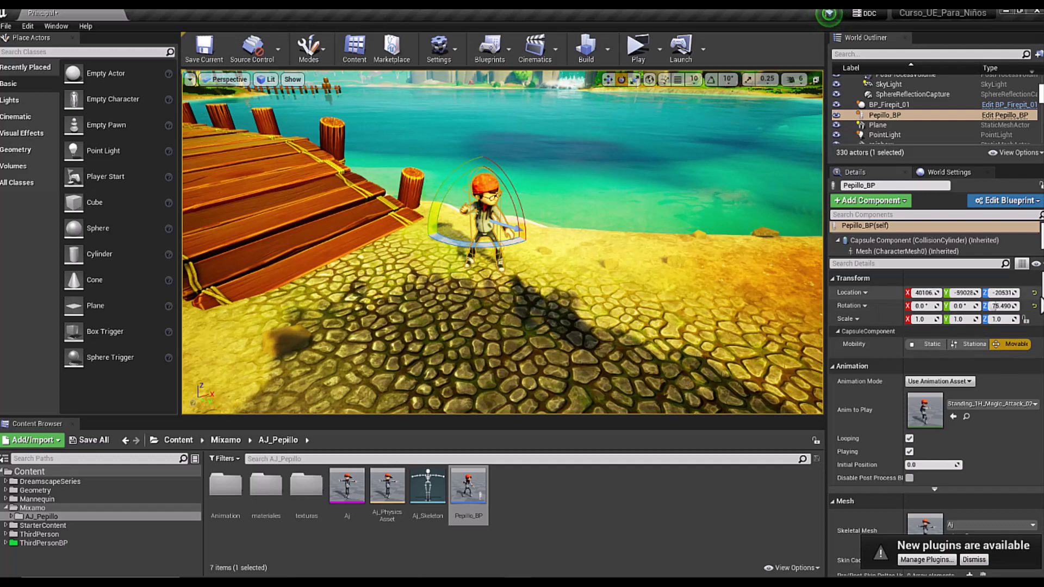
{"action": "scroll", "coordinate": [935, 413], "scroll_direction": "down", "scroll_amount": 3}
{"action": "scroll", "coordinate": [936, 413], "scroll_direction": "down", "scroll_amount": 3}
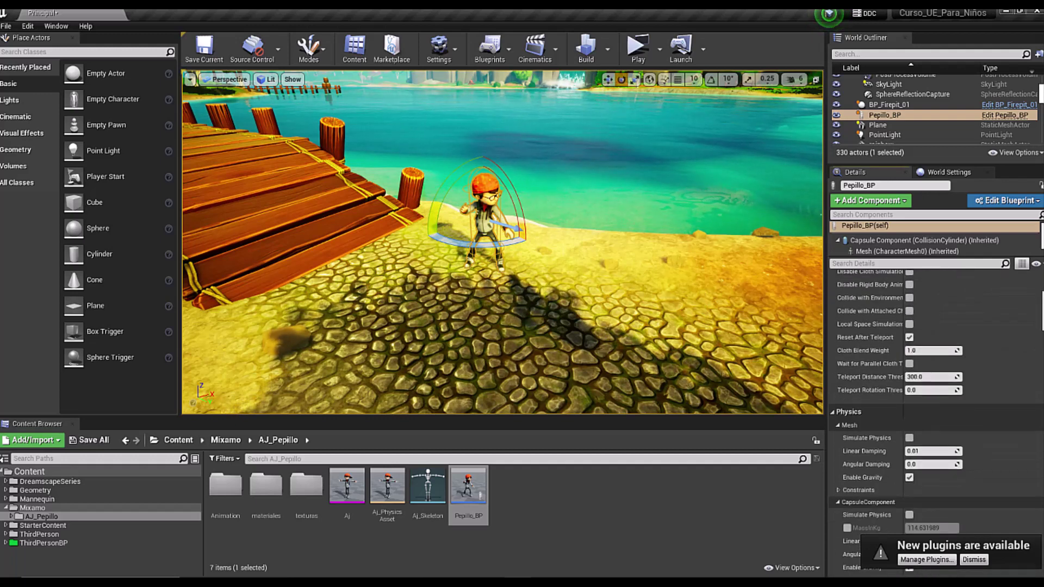
{"action": "scroll", "coordinate": [935, 414], "scroll_direction": "down", "scroll_amount": 3}
{"action": "scroll", "coordinate": [936, 413], "scroll_direction": "down", "scroll_amount": 3}
{"action": "scroll", "coordinate": [935, 413], "scroll_direction": "up", "scroll_amount": 5}
{"action": "scroll", "coordinate": [936, 414], "scroll_direction": "up", "scroll_amount": 5}
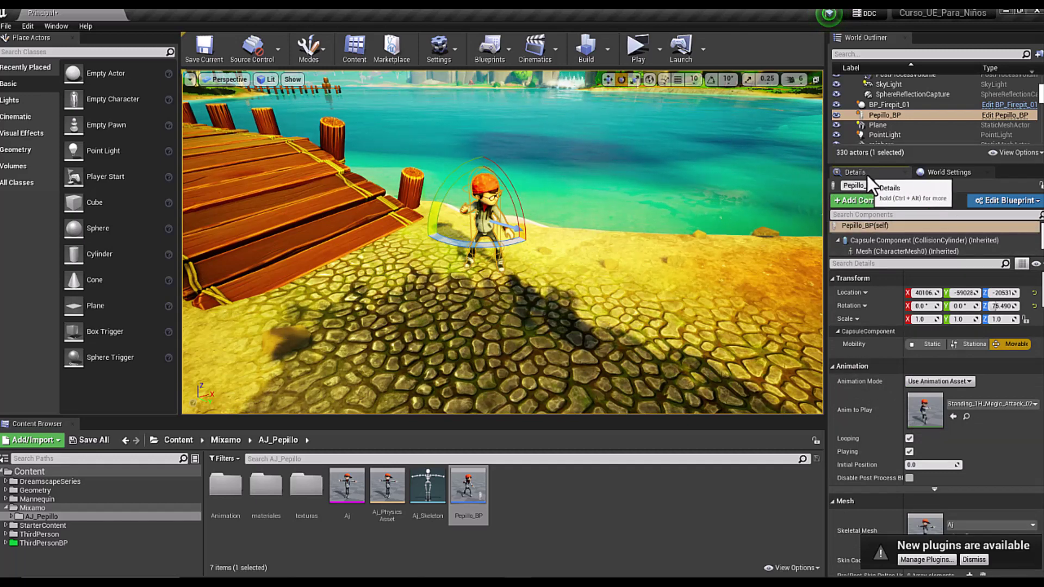
{"action": "scroll", "coordinate": [936, 414], "scroll_direction": "down", "scroll_amount": 5}
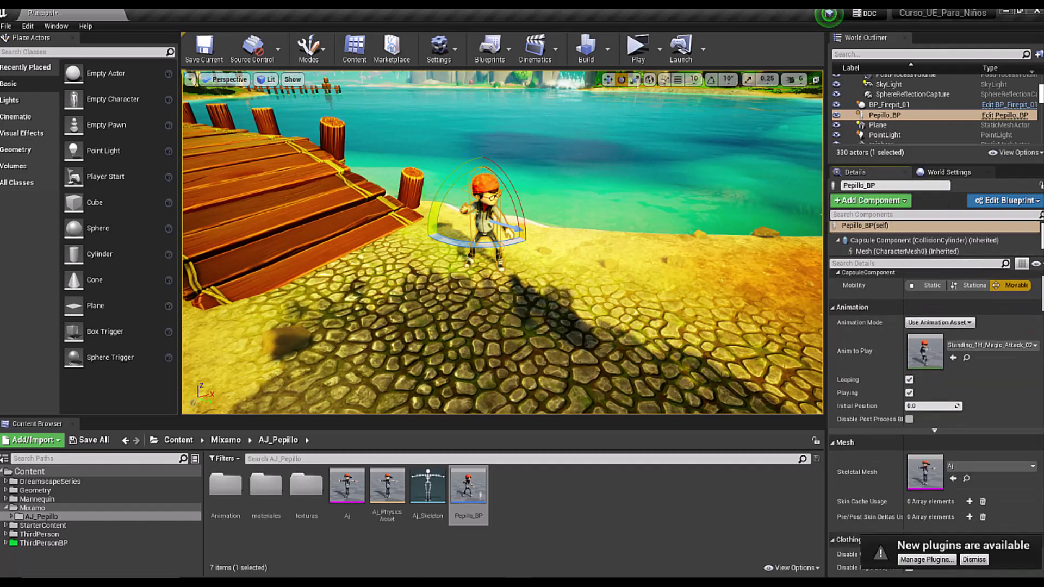
{"action": "scroll", "coordinate": [936, 413], "scroll_direction": "down", "scroll_amount": 5}
{"action": "scroll", "coordinate": [936, 414], "scroll_direction": "down", "scroll_amount": 5}
Drag the World Outliner/Details splitter down to show more of the actor list.
{"action": "left_click_drag", "start_coordinate": [1042, 486], "coordinate": [1035, 571]}
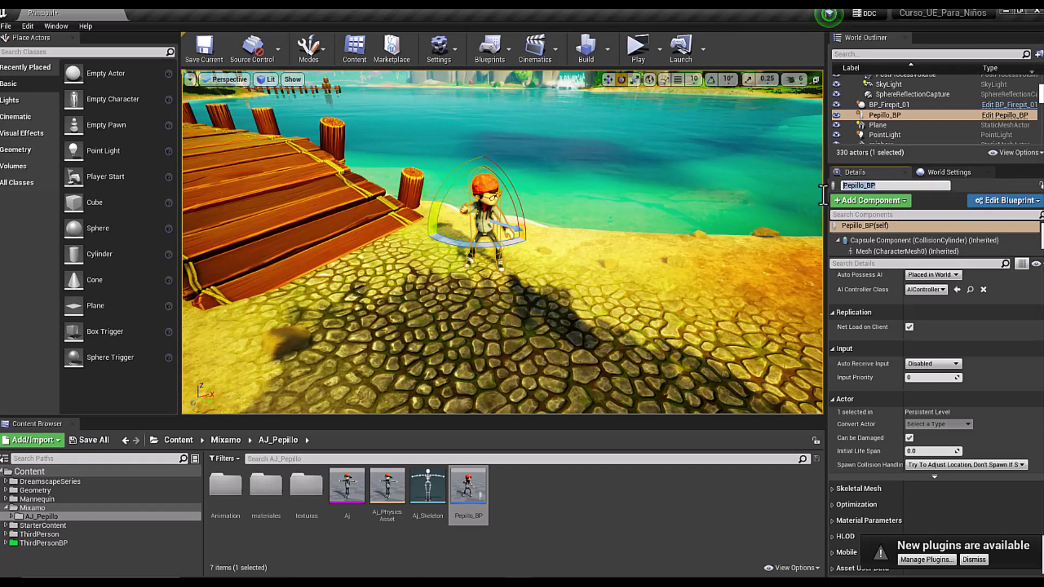
{"action": "left_click", "coordinate": [503, 208]}
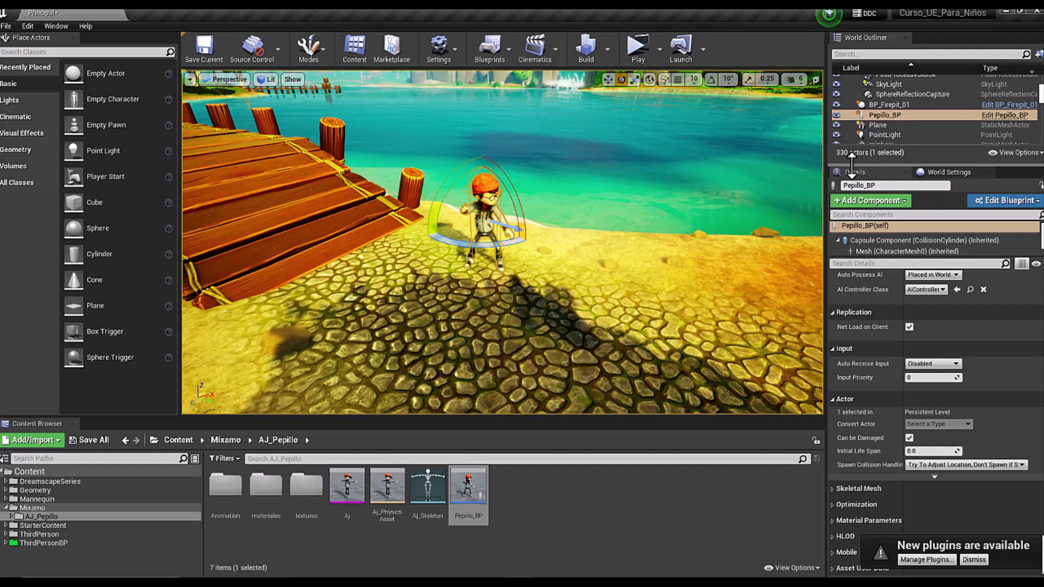
{"action": "left_click_drag", "start_coordinate": [852, 164], "coordinate": [866, 254]}
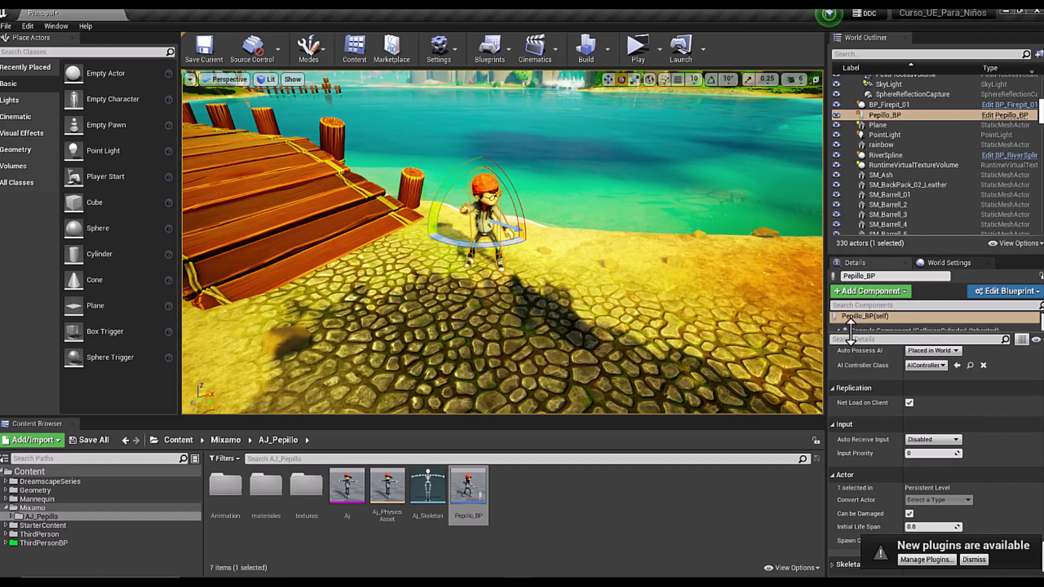
Filter Details for 'nput' and set Auto Receive Input to Player 0.
{"action": "left_click_drag", "start_coordinate": [852, 327], "coordinate": [851, 330]}
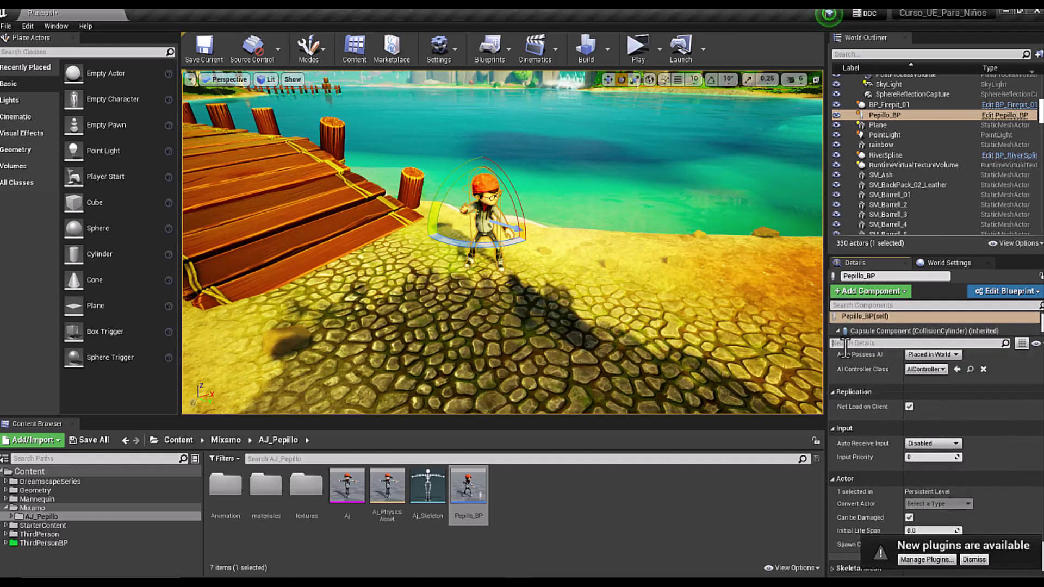
{"action": "type", "text": "np"}
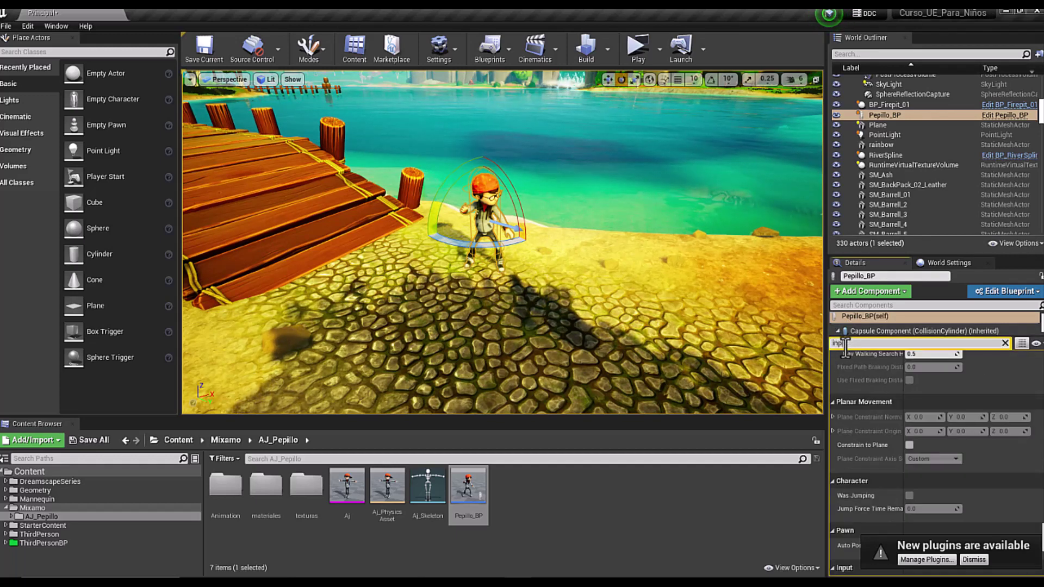
{"action": "type", "text": "ut"}
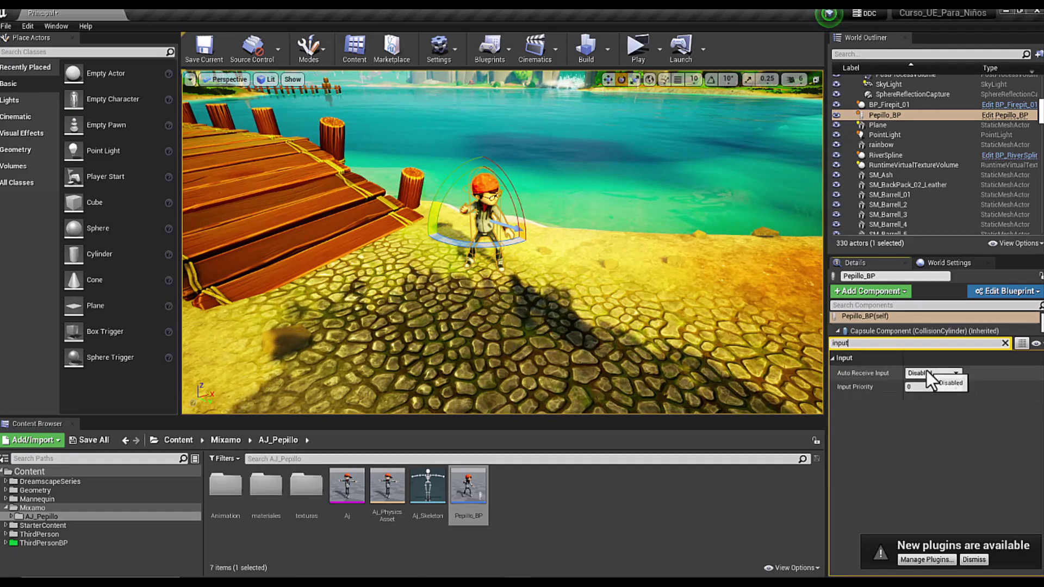
{"action": "left_click", "coordinate": [956, 373]}
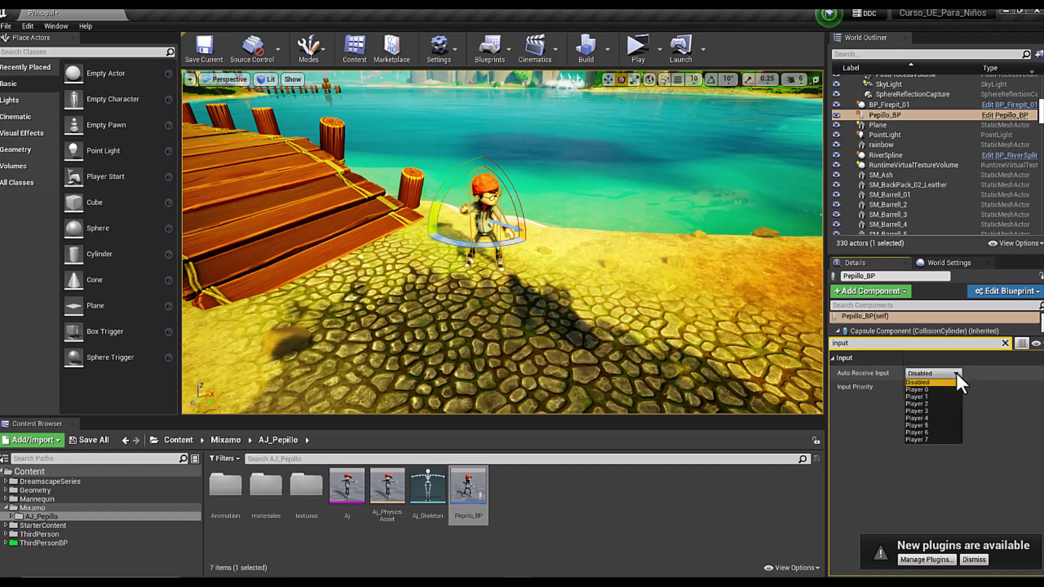
{"action": "left_click", "coordinate": [928, 388]}
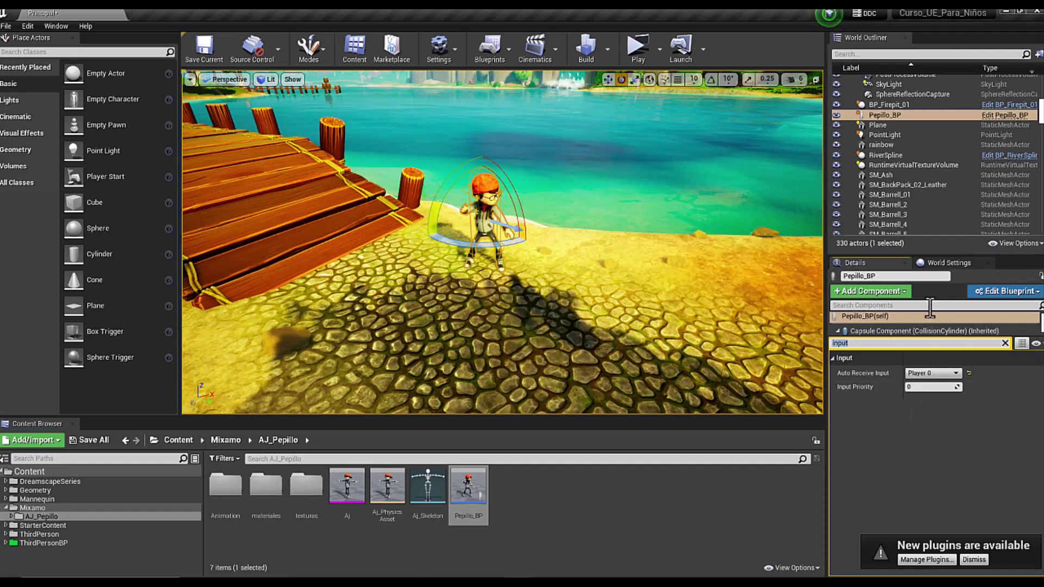
Clear the filter and set Auto Possess Player under Pawn to Player 0.
{"action": "left_click", "coordinate": [1004, 343]}
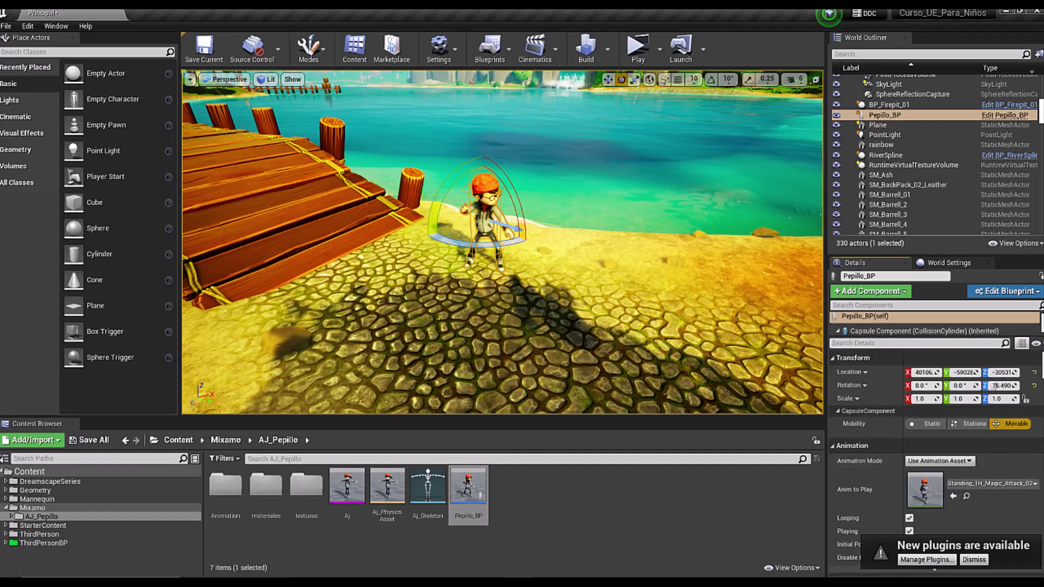
{"action": "scroll", "coordinate": [974, 424], "scroll_direction": "down", "scroll_amount": 5}
{"action": "scroll", "coordinate": [971, 440], "scroll_direction": "down", "scroll_amount": 5}
{"action": "scroll", "coordinate": [968, 457], "scroll_direction": "down", "scroll_amount": 5}
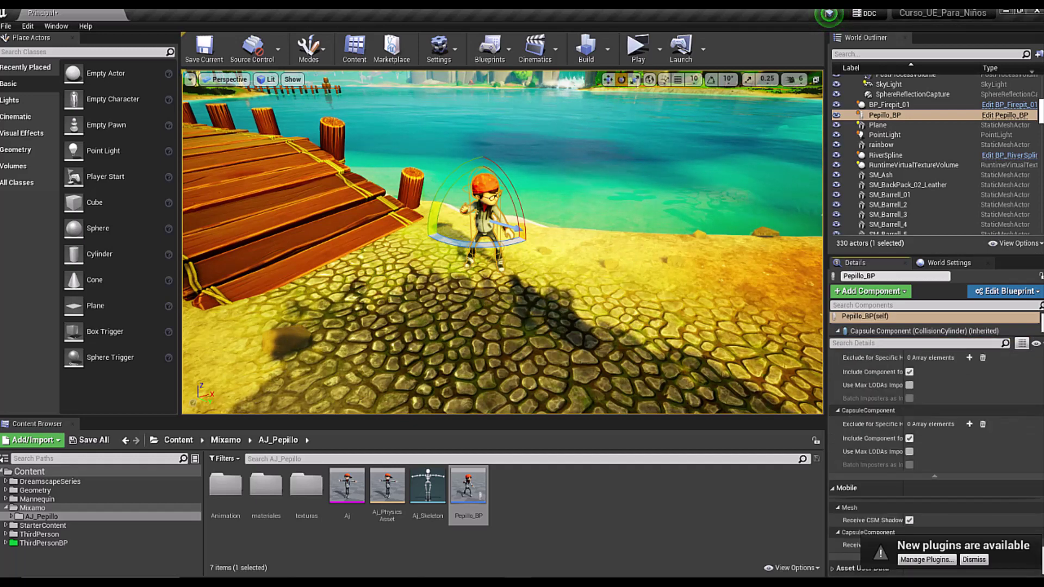
{"action": "scroll", "coordinate": [966, 451], "scroll_direction": "down", "scroll_amount": 3}
{"action": "scroll", "coordinate": [965, 450], "scroll_direction": "down", "scroll_amount": 3}
{"action": "scroll", "coordinate": [966, 450], "scroll_direction": "down", "scroll_amount": 3}
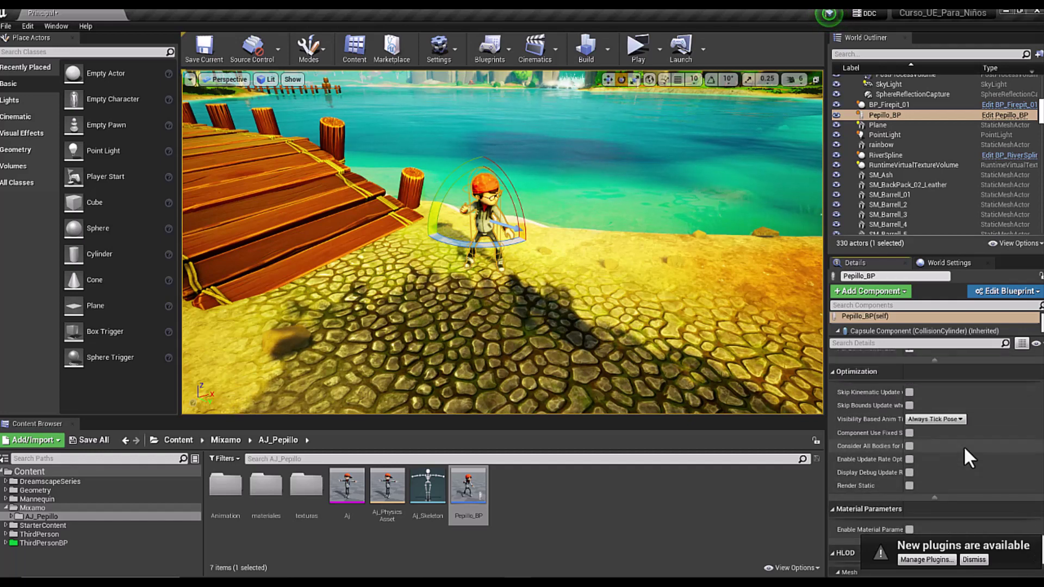
{"action": "scroll", "coordinate": [966, 451], "scroll_direction": "down", "scroll_amount": 3}
{"action": "scroll", "coordinate": [964, 446], "scroll_direction": "down", "scroll_amount": 3}
{"action": "scroll", "coordinate": [964, 446], "scroll_direction": "down", "scroll_amount": 3}
{"action": "scroll", "coordinate": [964, 446], "scroll_direction": "down", "scroll_amount": 3}
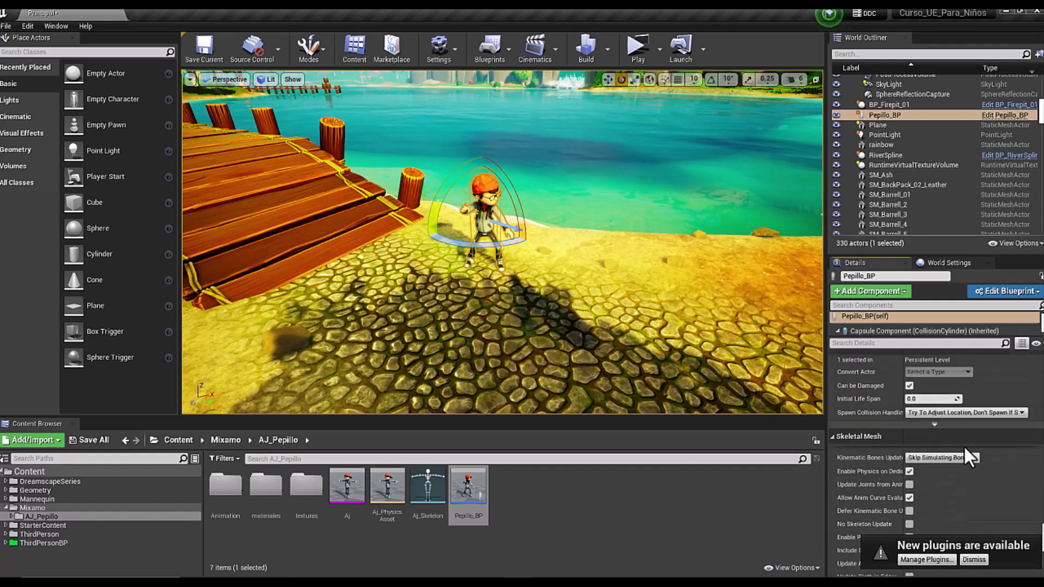
{"action": "scroll", "coordinate": [964, 445], "scroll_direction": "down", "scroll_amount": 3}
{"action": "scroll", "coordinate": [964, 445], "scroll_direction": "up", "scroll_amount": 1}
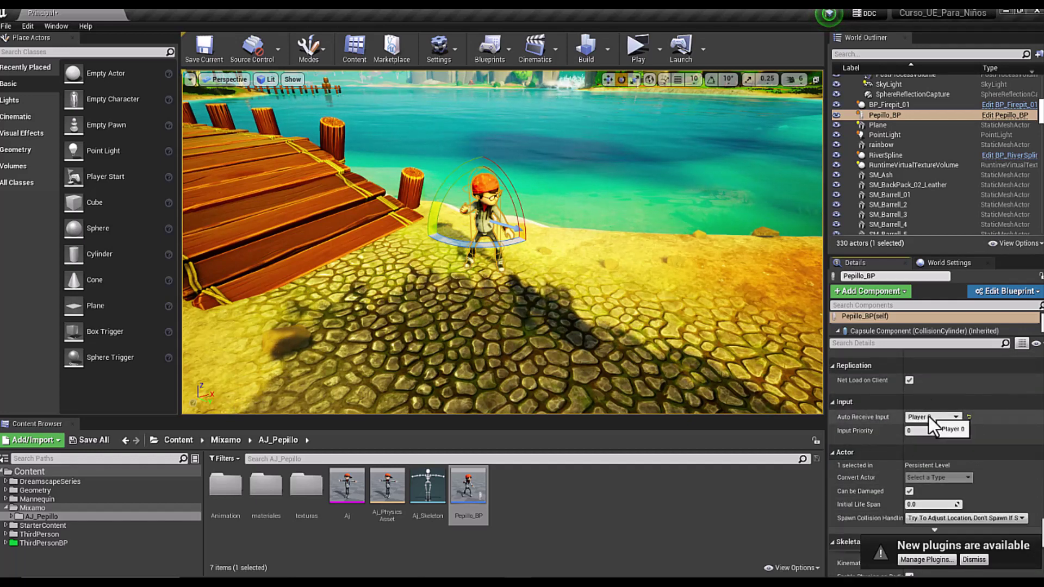
{"action": "scroll", "coordinate": [991, 445], "scroll_direction": "up", "scroll_amount": 3}
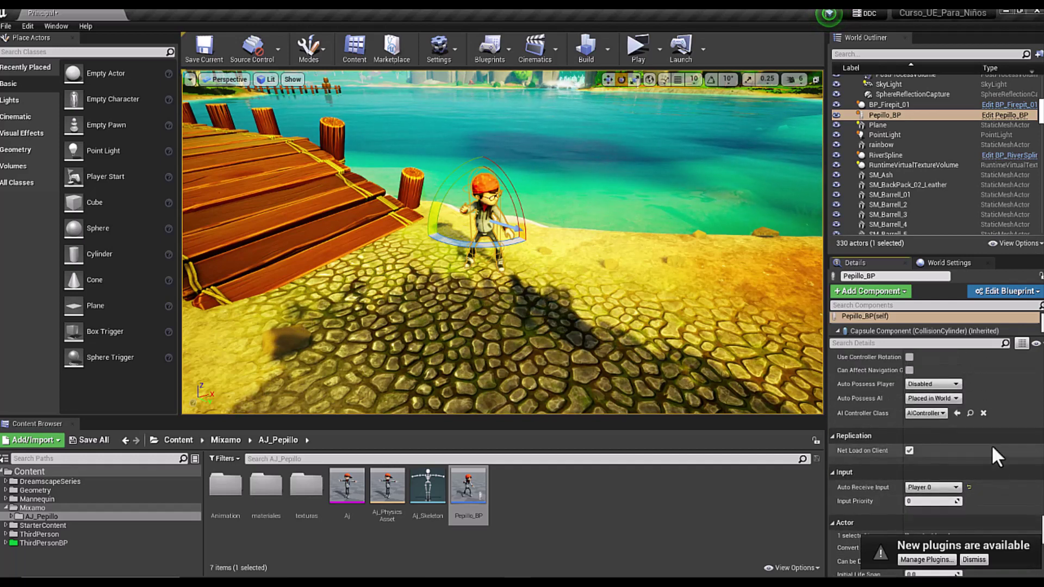
{"action": "scroll", "coordinate": [997, 429], "scroll_direction": "up", "scroll_amount": 1}
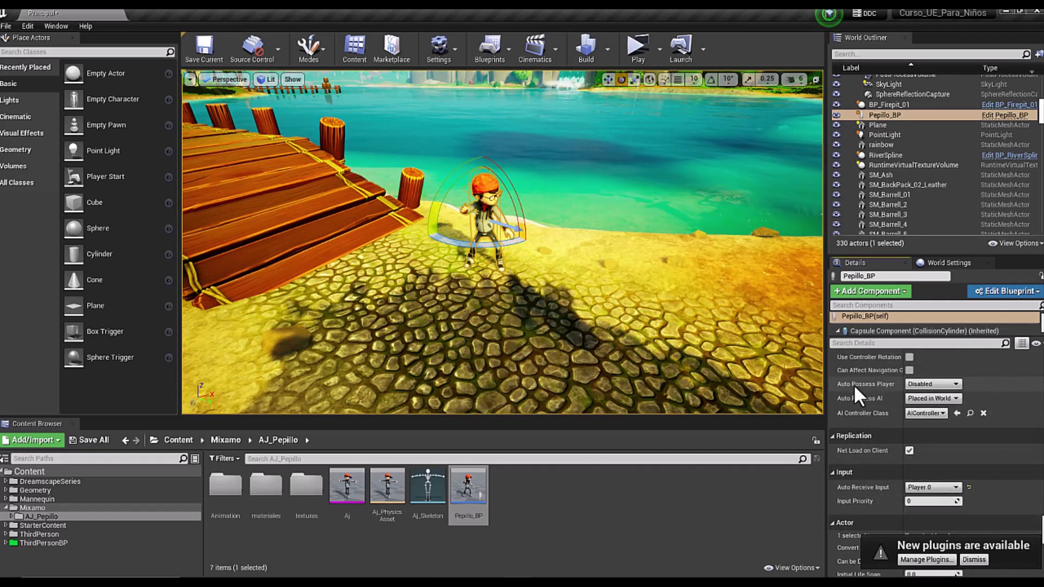
{"action": "mouse_move", "coordinate": [864, 386]}
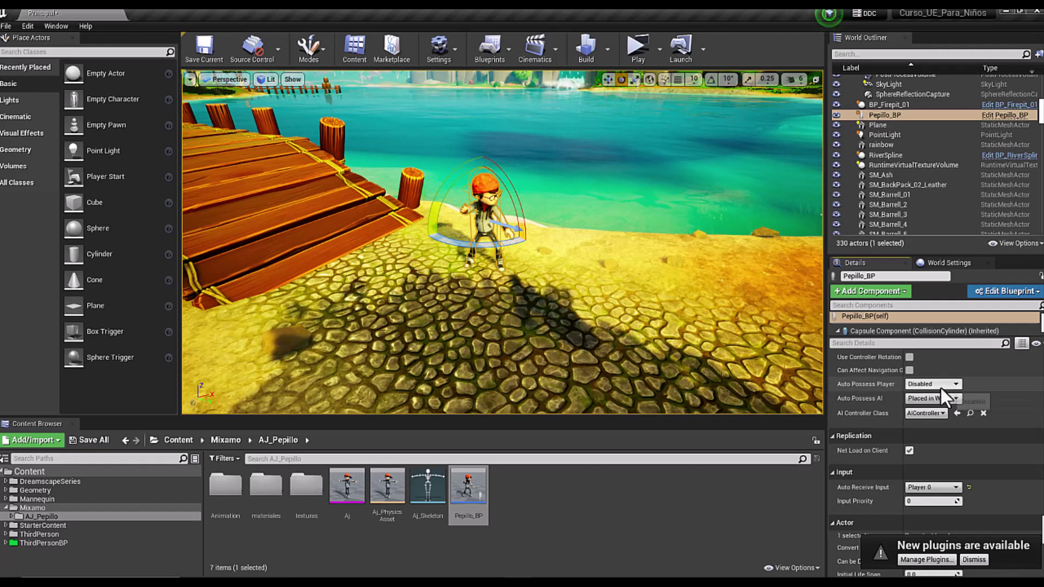
{"action": "left_click", "coordinate": [957, 383]}
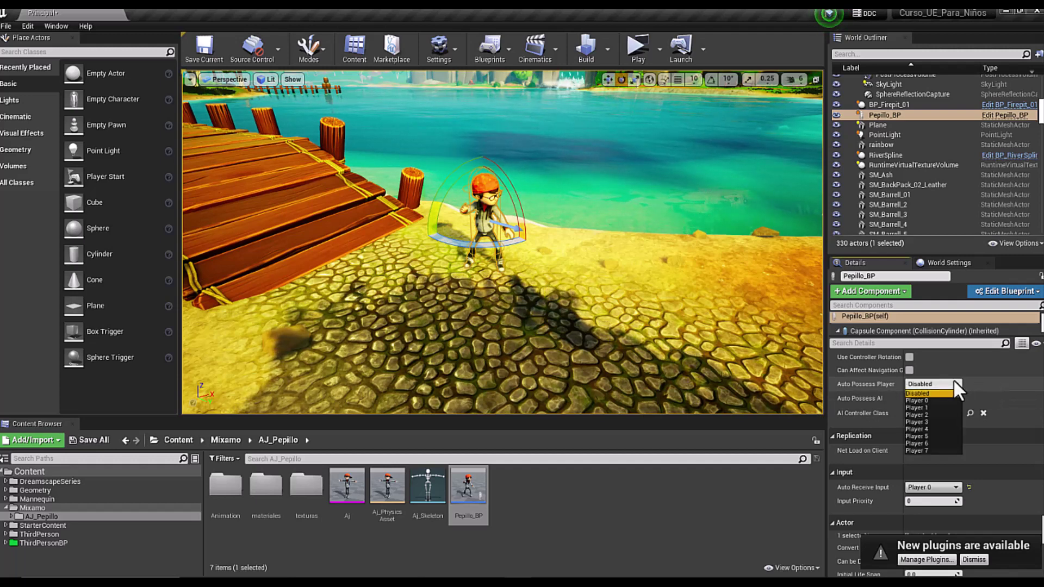
{"action": "left_click", "coordinate": [920, 401]}
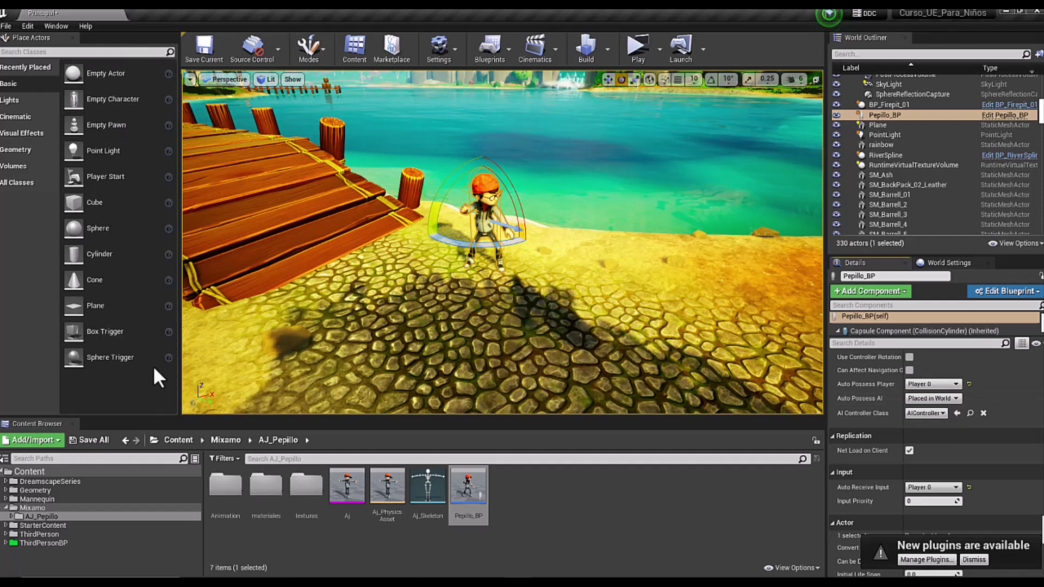
Save the Principal map using Save Current and File > Save All, dismissing the save-content prompt.
{"action": "left_click", "coordinate": [88, 438]}
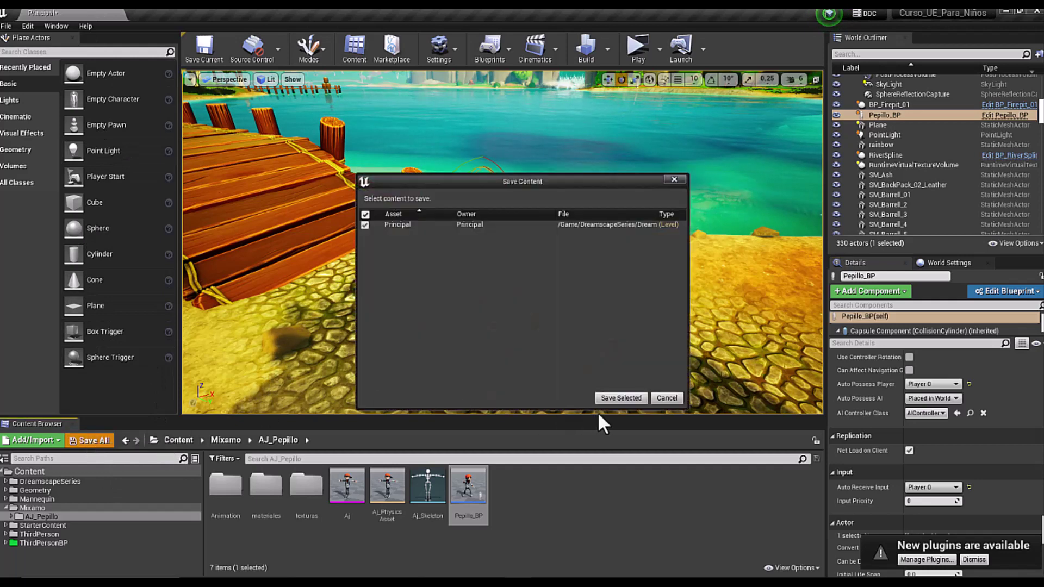
{"action": "left_click", "coordinate": [673, 398]}
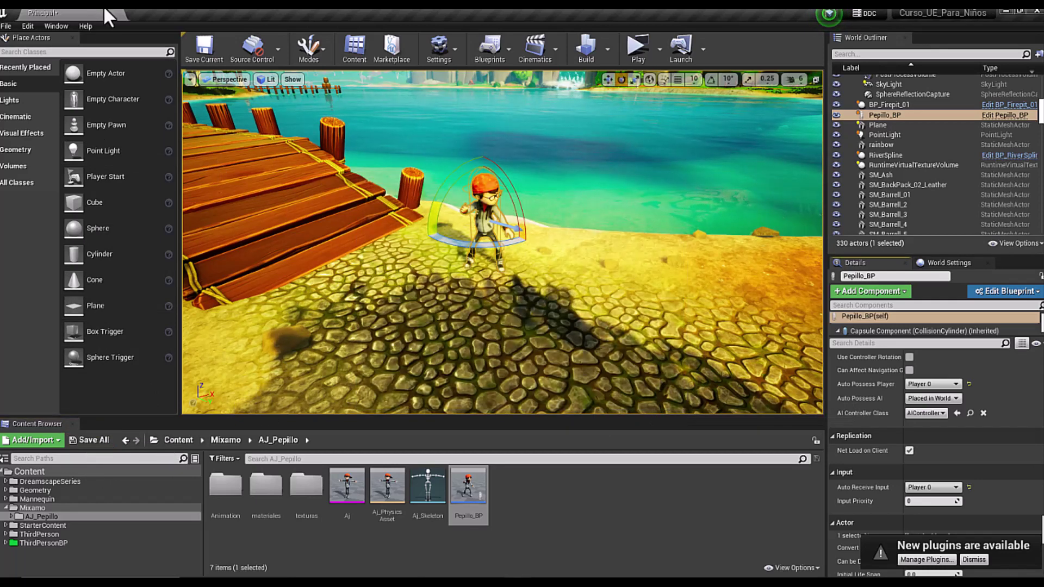
{"action": "left_click", "coordinate": [205, 44]}
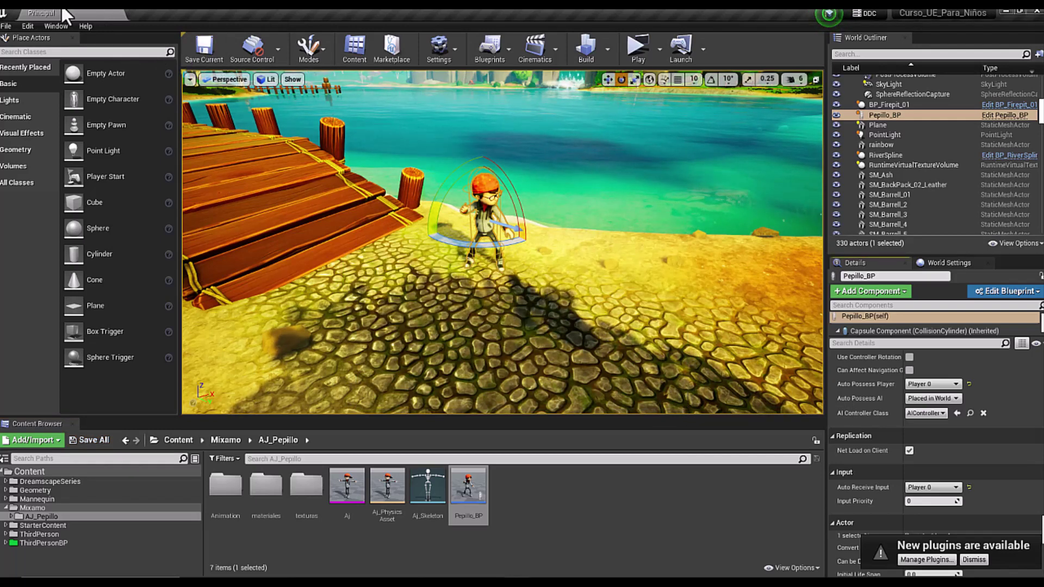
{"action": "left_click", "coordinate": [6, 26]}
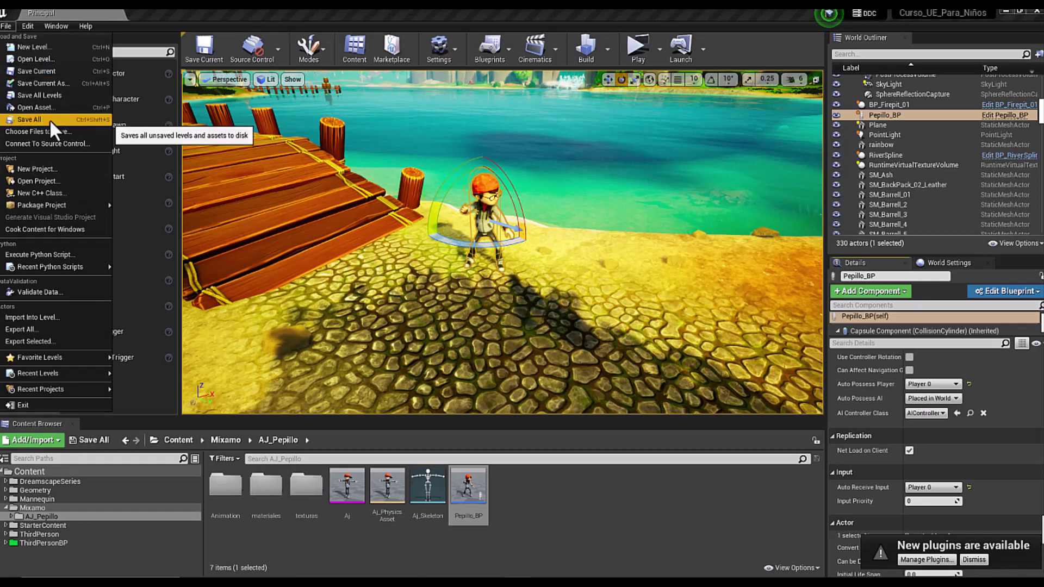
{"action": "left_click", "coordinate": [40, 119]}
{"action": "left_click", "coordinate": [27, 26]}
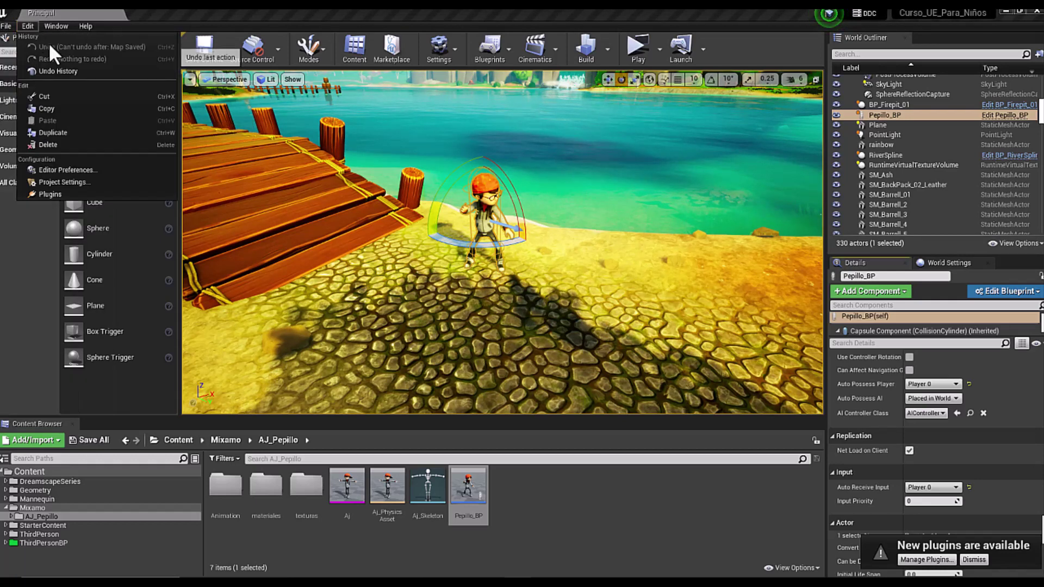
{"action": "mouse_move", "coordinate": [9, 27]}
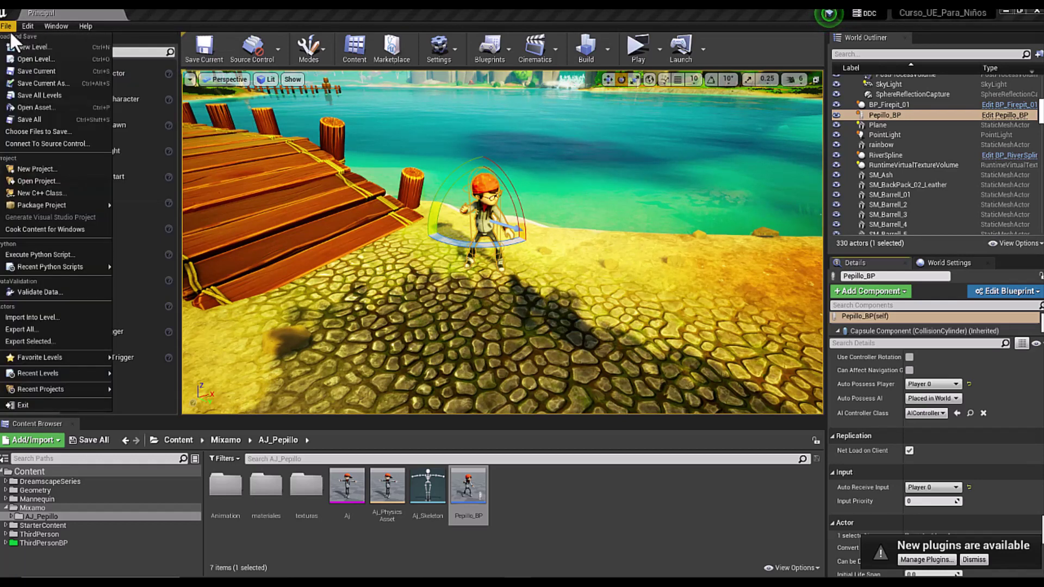
{"action": "left_click", "coordinate": [40, 70]}
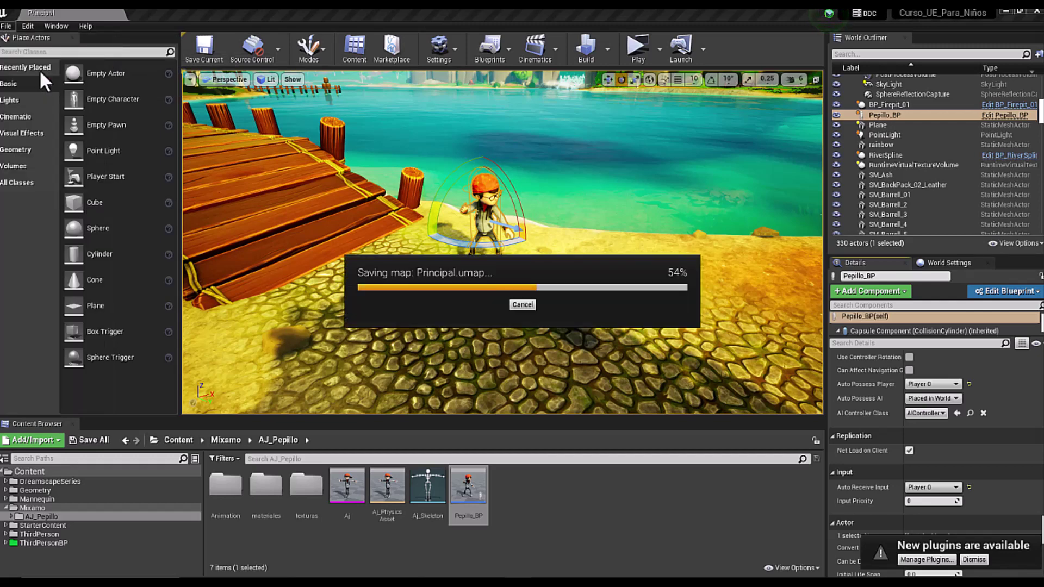
{"action": "left_click", "coordinate": [5, 24]}
{"action": "left_click", "coordinate": [31, 117]}
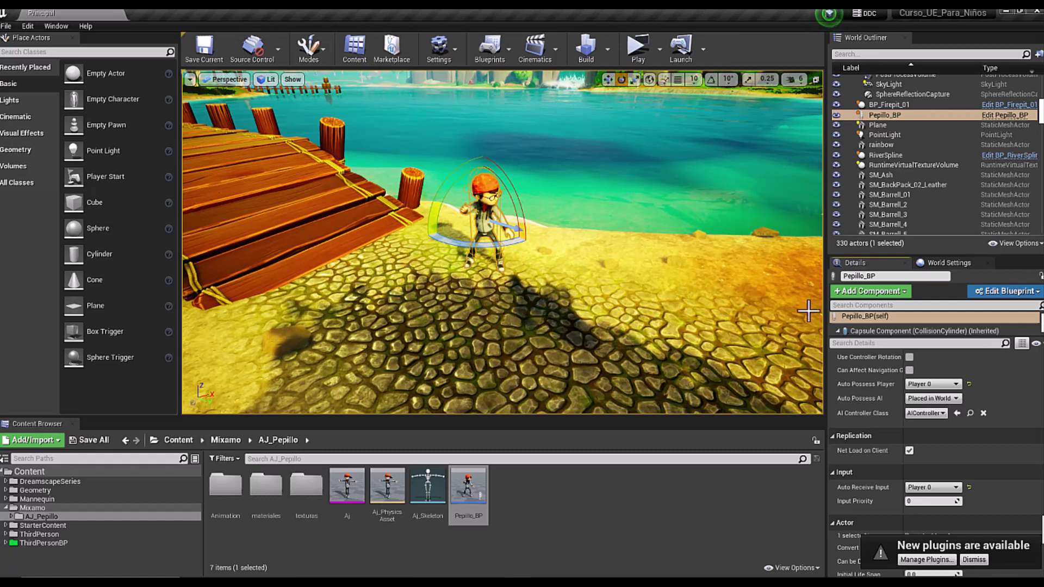
Tilt the view toward Pepillo and run a standalone play test, stopping it with Esc.
{"action": "right_click_drag", "start_coordinate": [503, 242], "coordinate": [506, 210]}
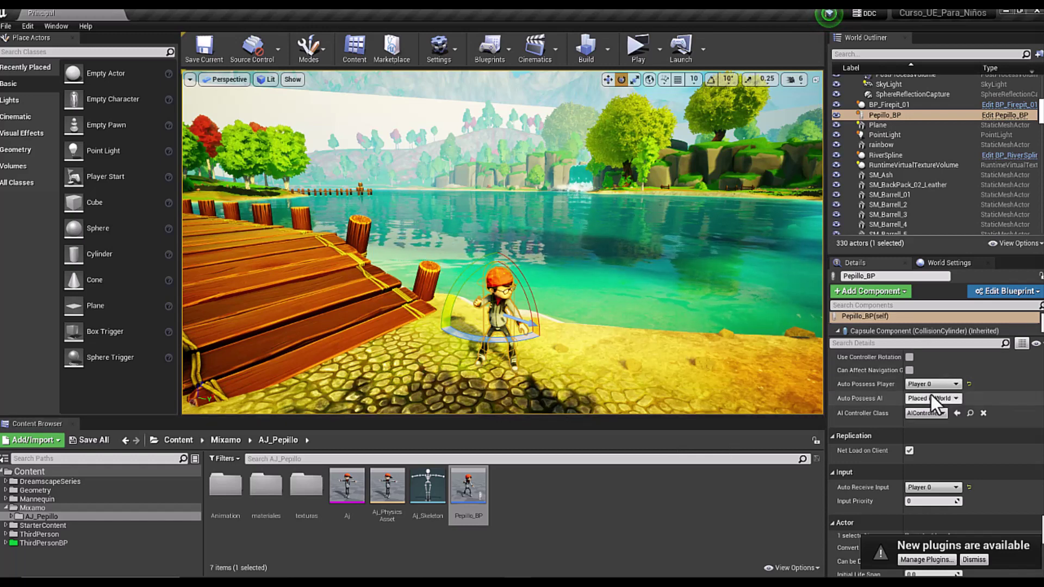
{"action": "right_click_drag", "start_coordinate": [601, 342], "coordinate": [601, 351]}
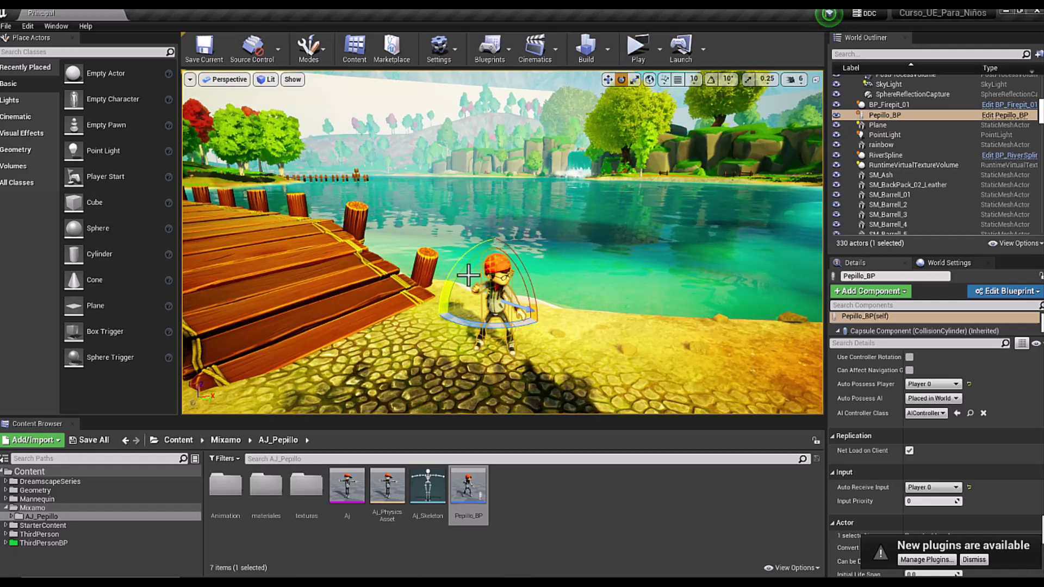
{"action": "left_click", "coordinate": [635, 47]}
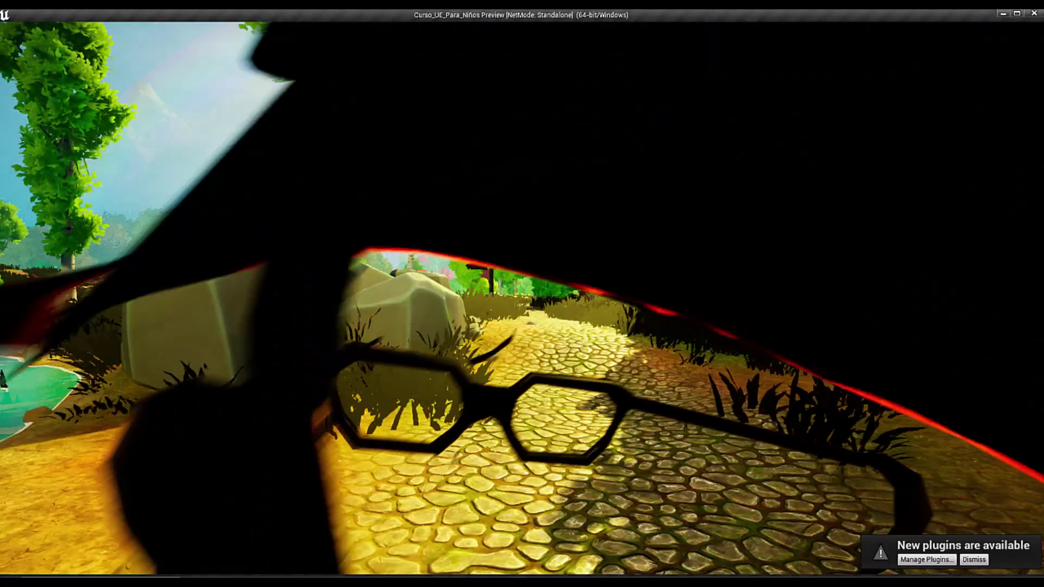
{"action": "key", "text": "Escape"}
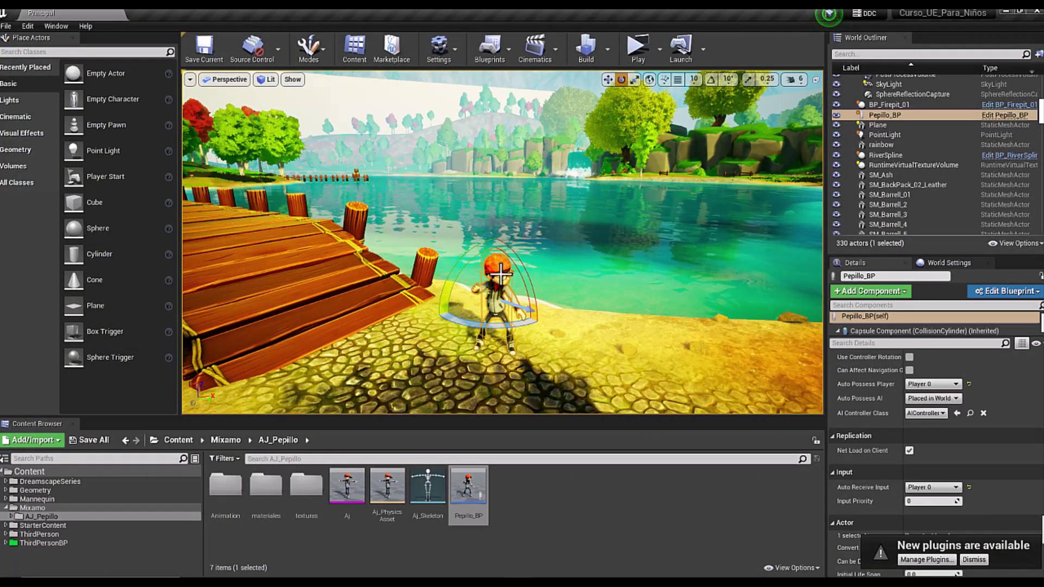
Dismiss the actor context menu and return Pepillo_BP to the Translate tool.
{"action": "right_click", "coordinate": [500, 274]}
{"action": "left_click", "coordinate": [492, 293]}
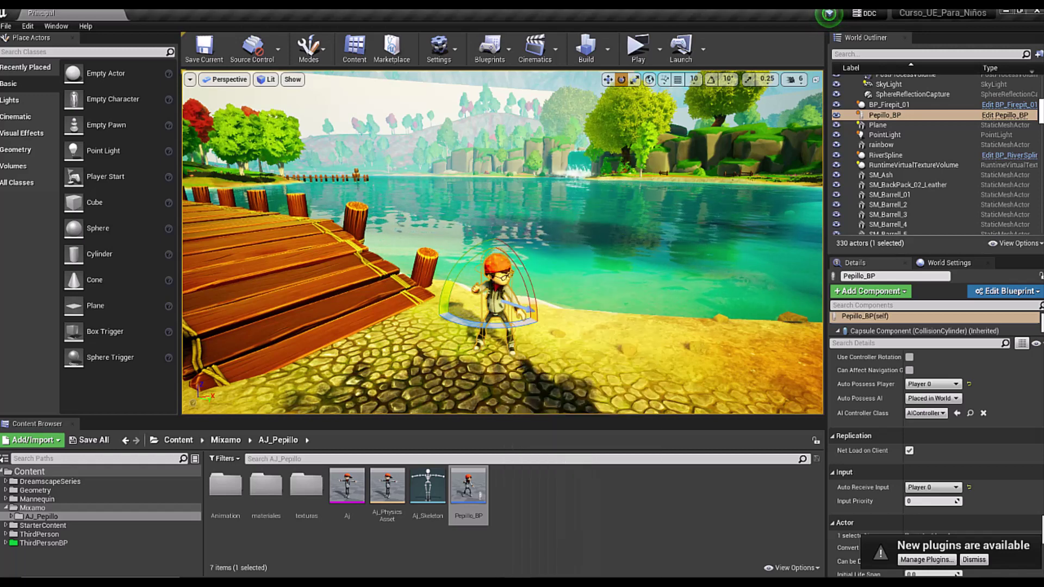
{"action": "left_click", "coordinate": [608, 79]}
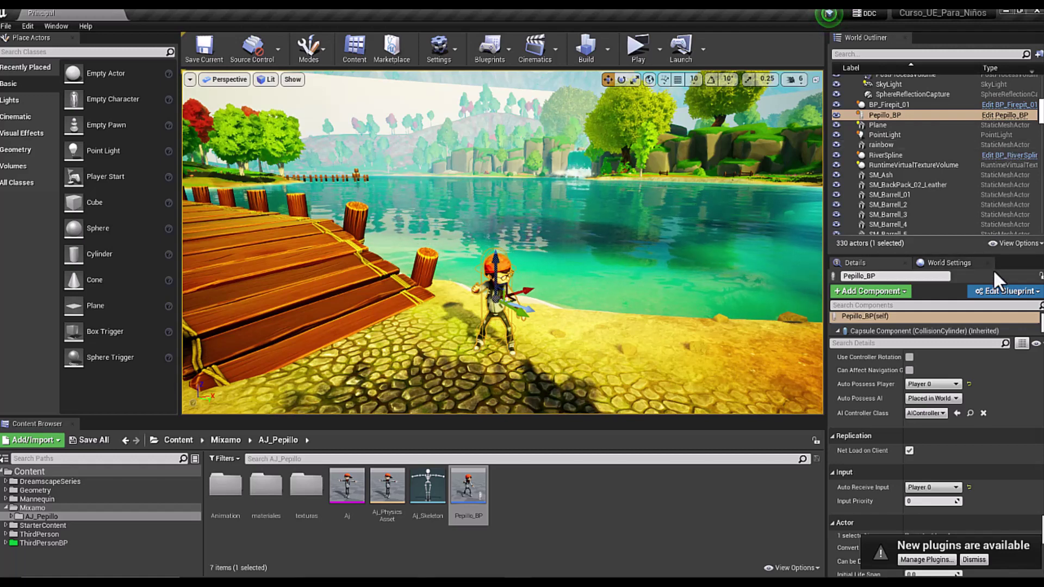
Open the full Pepillo_BP blueprint editor from the Details panel.
{"action": "left_click", "coordinate": [994, 315]}
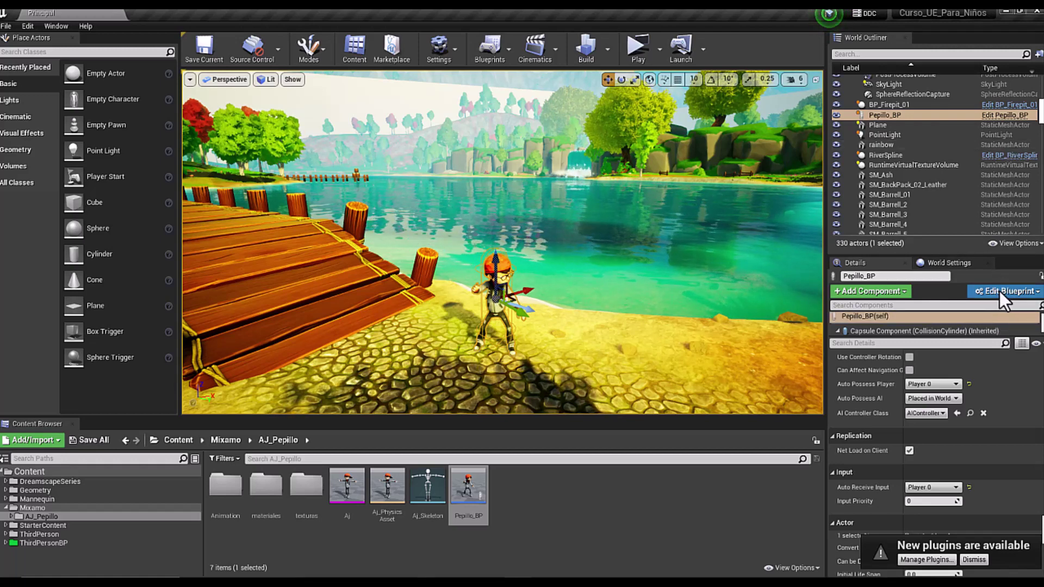
{"action": "left_click", "coordinate": [998, 292]}
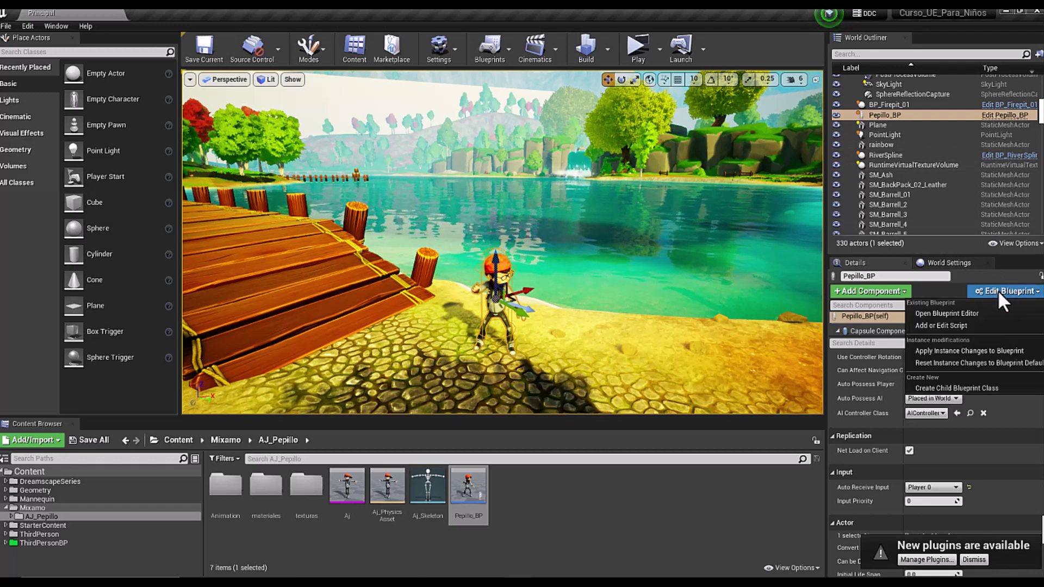
{"action": "left_click", "coordinate": [973, 318]}
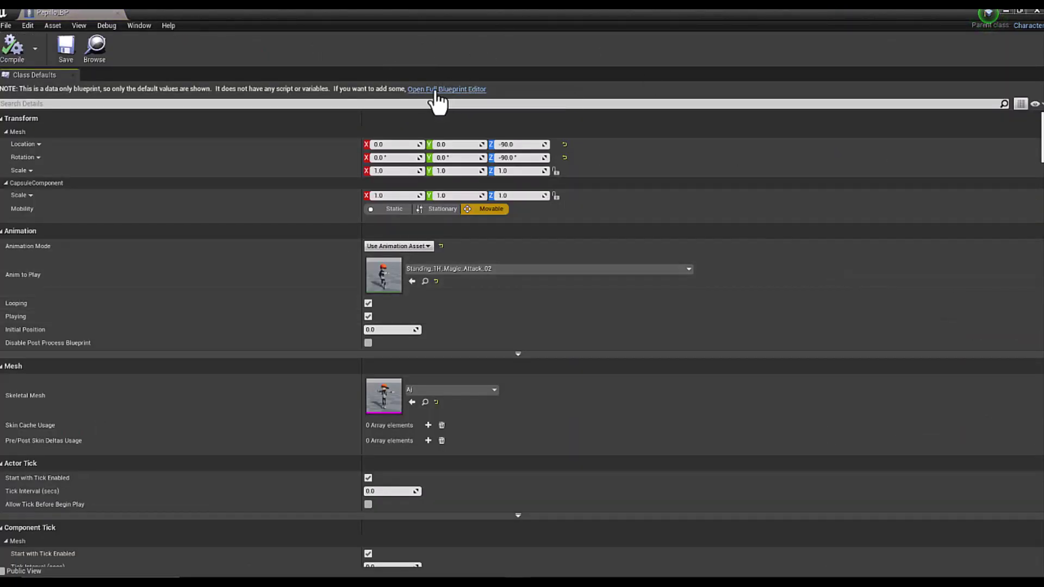
{"action": "left_click", "coordinate": [454, 92]}
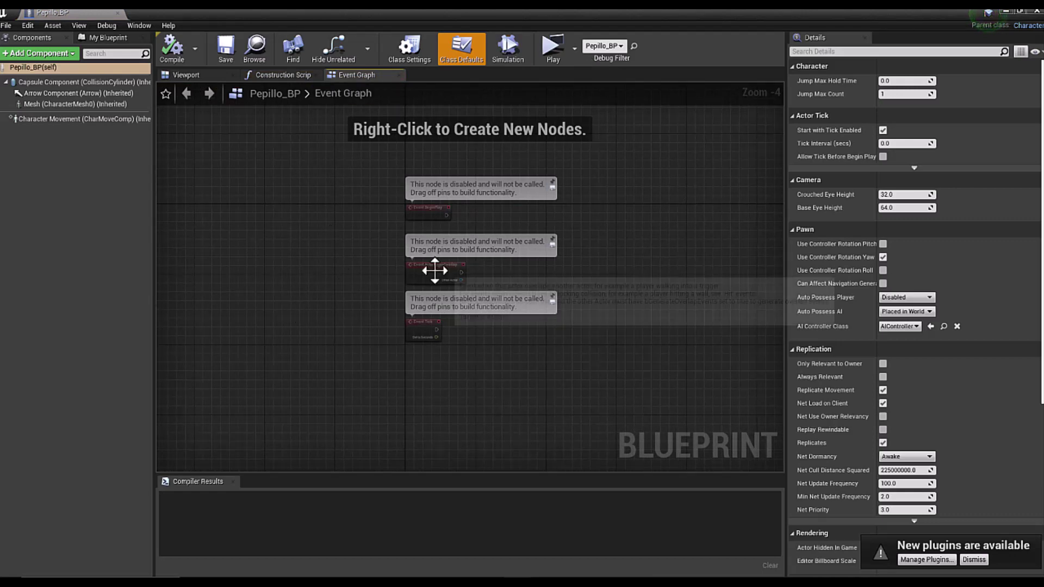
Zoom out of the Event Graph, then show the blueprint's Viewport preview.
{"action": "scroll", "coordinate": [435, 271], "scroll_direction": "up", "scroll_amount": 4}
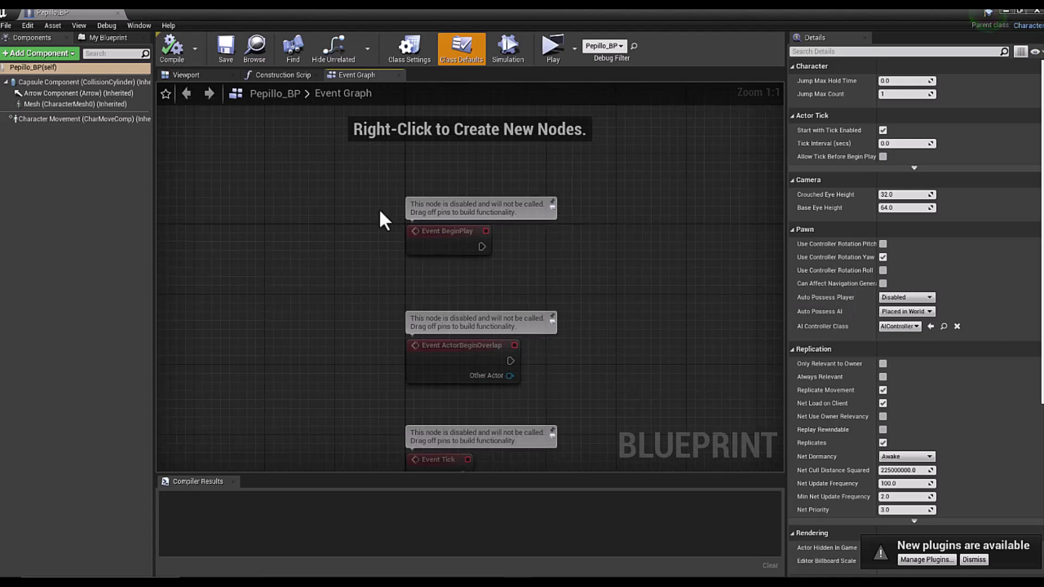
{"action": "scroll", "coordinate": [598, 278], "scroll_direction": "down", "scroll_amount": 6}
{"action": "right_click_drag", "start_coordinate": [365, 230], "coordinate": [309, 196]}
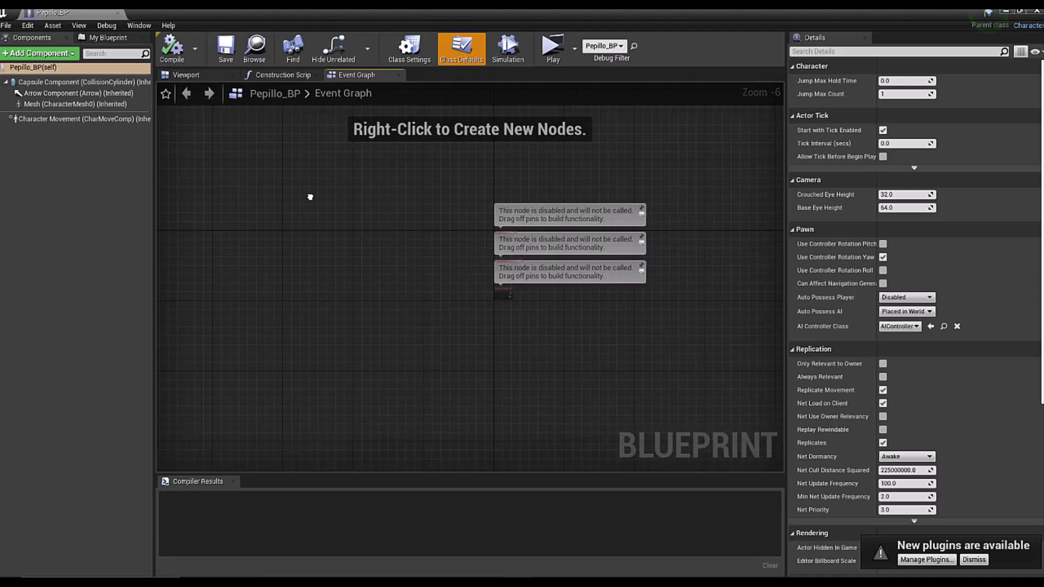
{"action": "left_click", "coordinate": [185, 75]}
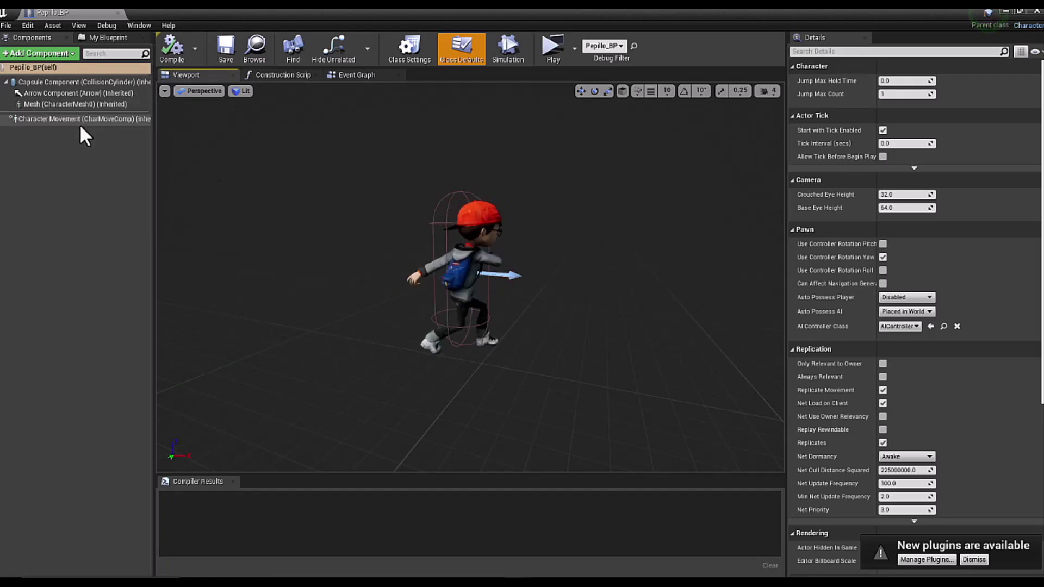
Select the Mesh component, dismiss Add Component without adding anything, and close the Pepillo_BP editor.
{"action": "mouse_move", "coordinate": [88, 123]}
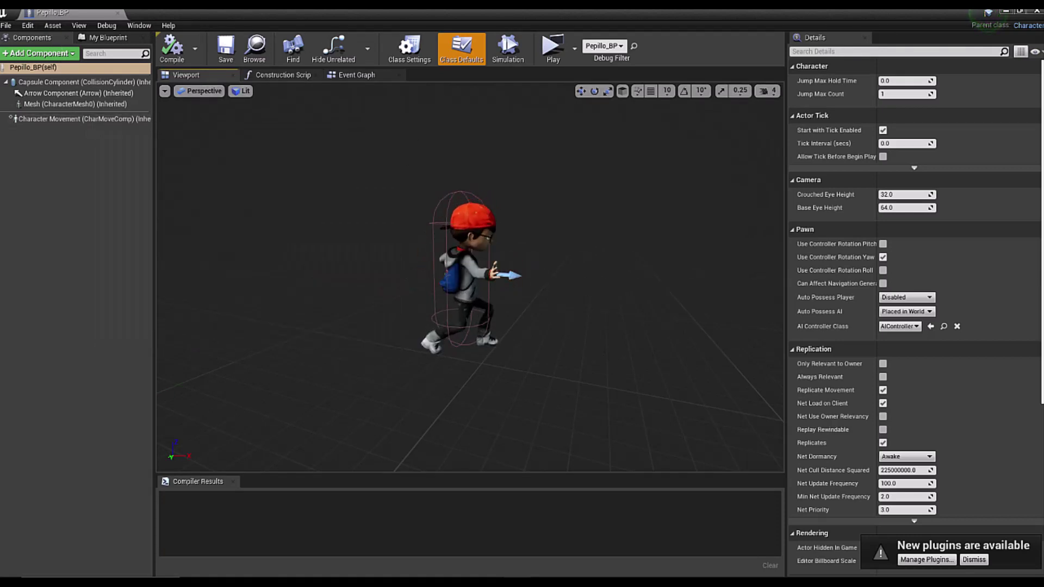
{"action": "left_click", "coordinate": [462, 254]}
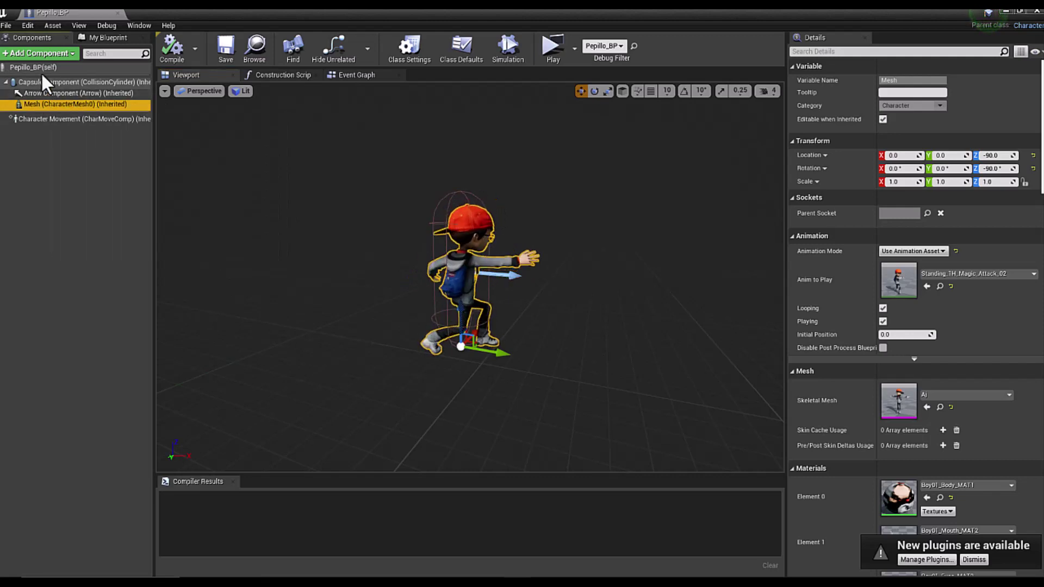
{"action": "left_click", "coordinate": [21, 54]}
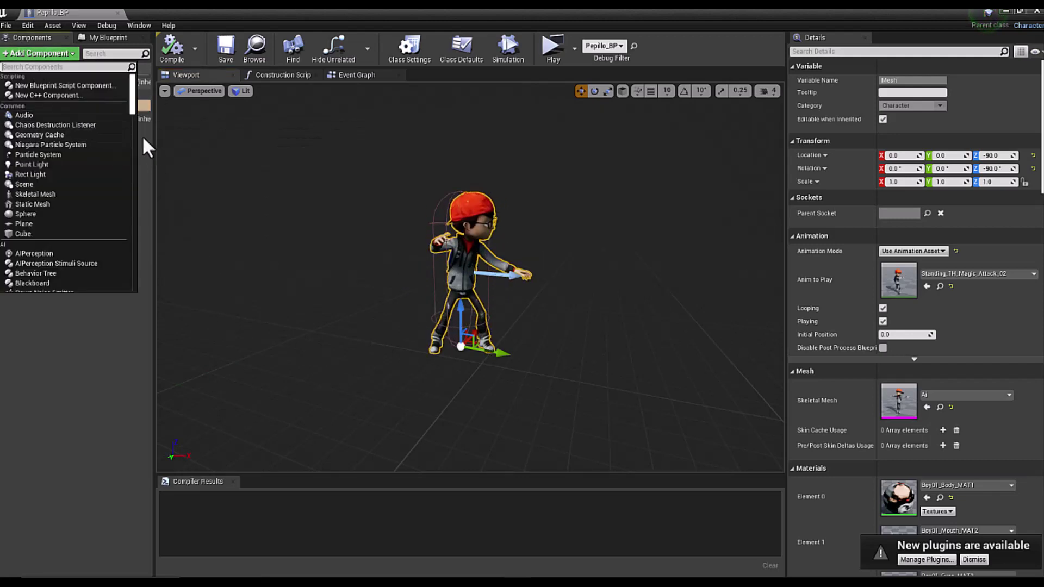
{"action": "left_click", "coordinate": [203, 210]}
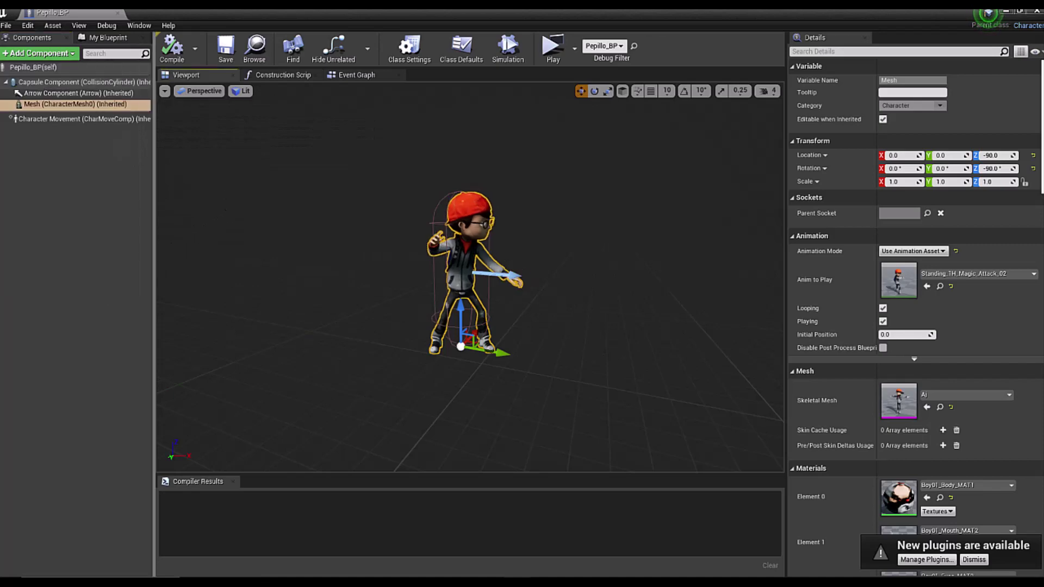
{"action": "left_click", "coordinate": [116, 13]}
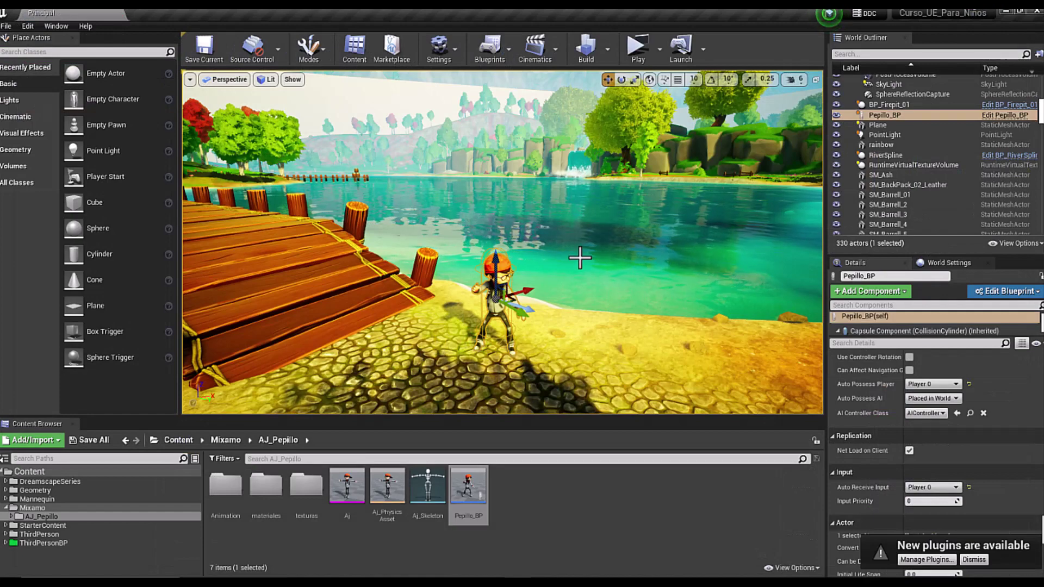
Tilt the level view down onto Pepillo by the dock, then switch to the Mixamo browser.
{"action": "right_click_drag", "start_coordinate": [580, 258], "coordinate": [548, 352]}
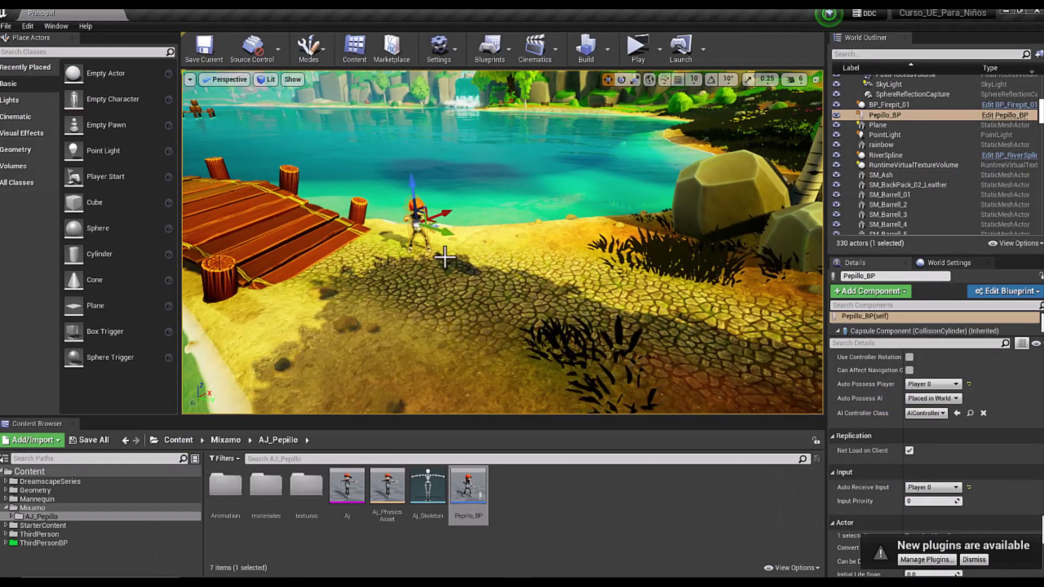
{"action": "left_click_drag", "start_coordinate": [457, 291], "coordinate": [445, 258]}
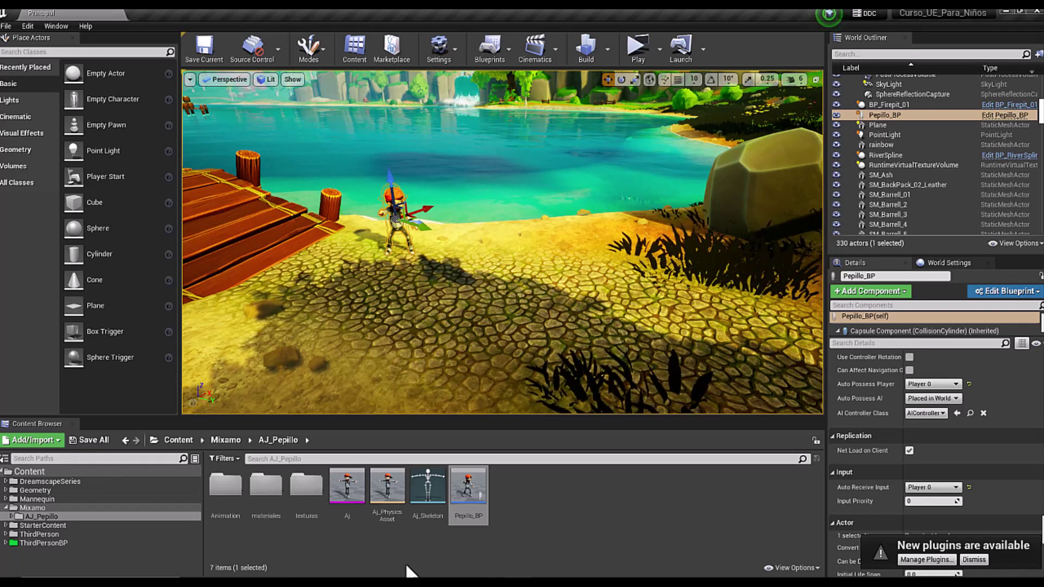
{"action": "mouse_move", "coordinate": [411, 583]}
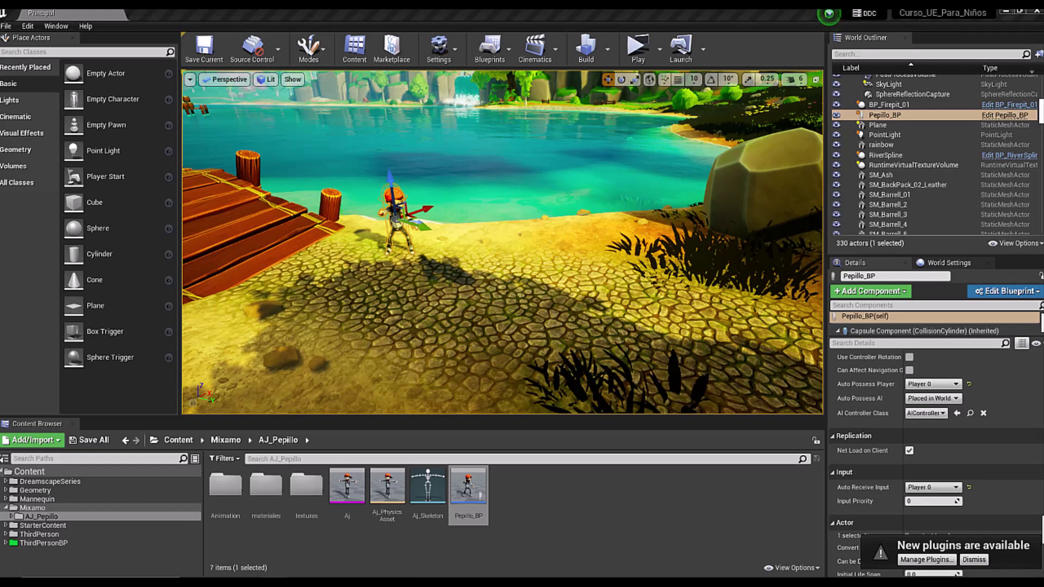
{"action": "key", "text": "alt+Tab"}
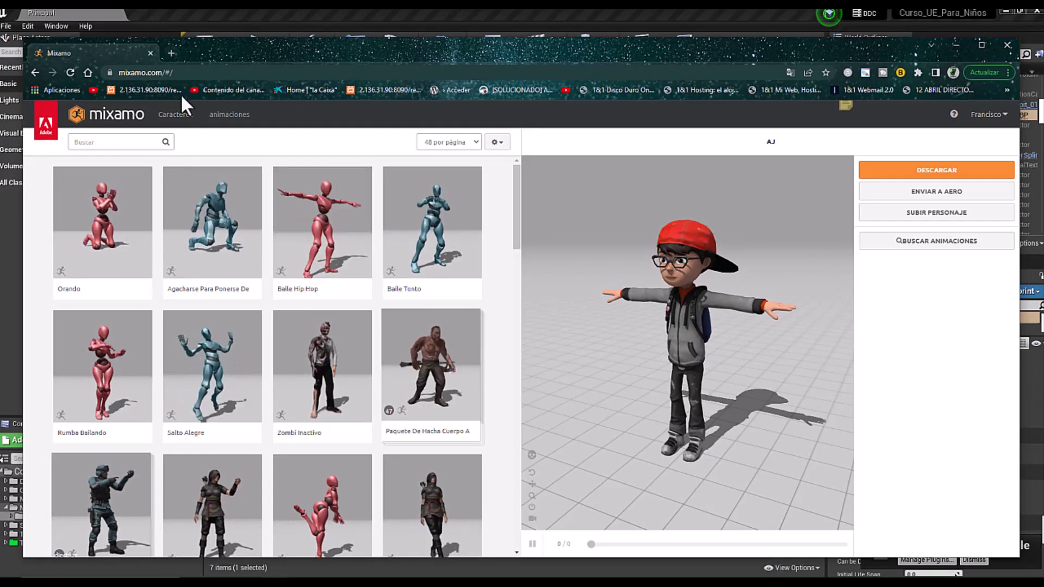
Load Claire as the preview character from Mixamo's Characters library.
{"action": "left_click", "coordinate": [183, 120]}
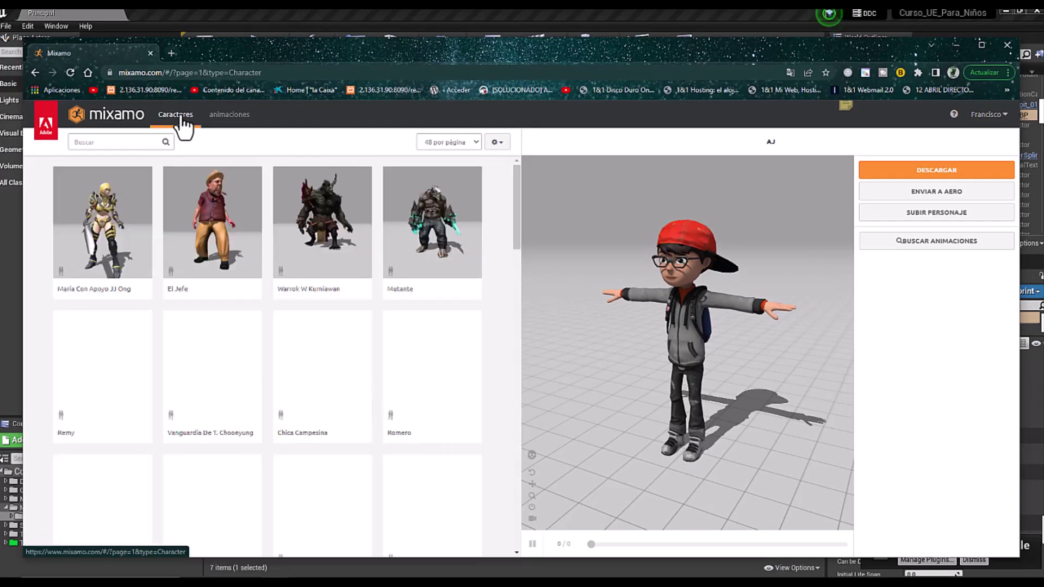
{"action": "scroll", "coordinate": [357, 302], "scroll_direction": "down", "scroll_amount": 2}
{"action": "scroll", "coordinate": [357, 302], "scroll_direction": "down", "scroll_amount": 2}
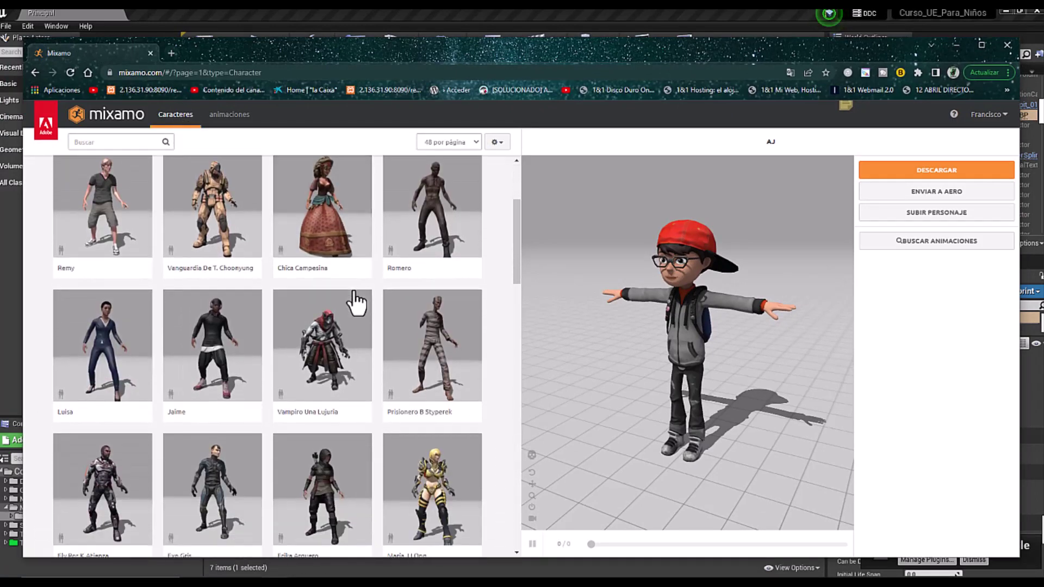
{"action": "scroll", "coordinate": [356, 302], "scroll_direction": "down", "scroll_amount": 2}
{"action": "scroll", "coordinate": [356, 302], "scroll_direction": "down", "scroll_amount": 3}
{"action": "scroll", "coordinate": [357, 301], "scroll_direction": "down", "scroll_amount": 1}
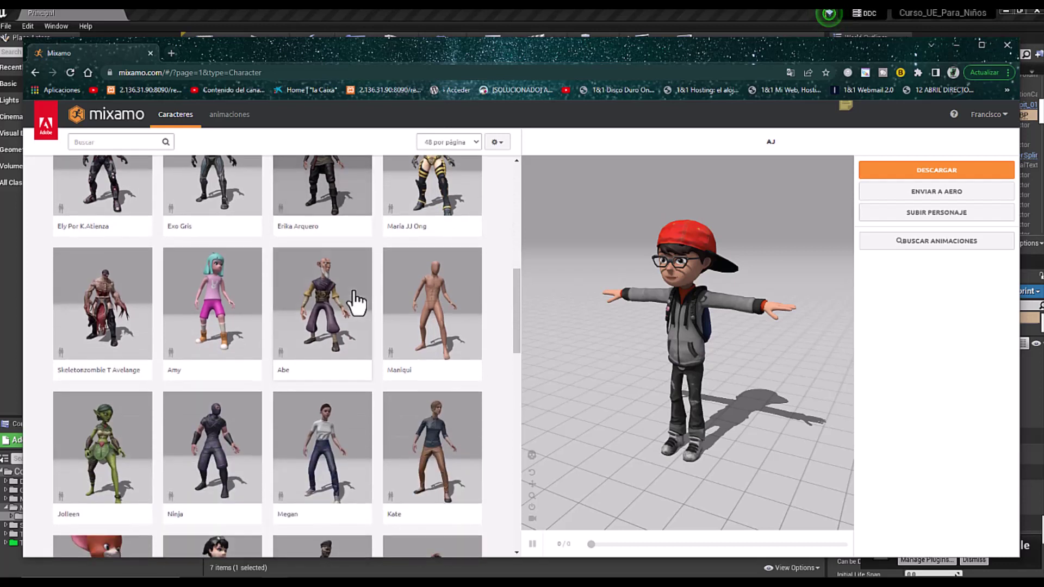
{"action": "scroll", "coordinate": [225, 319], "scroll_direction": "down", "scroll_amount": 2}
{"action": "scroll", "coordinate": [225, 318], "scroll_direction": "down", "scroll_amount": 2}
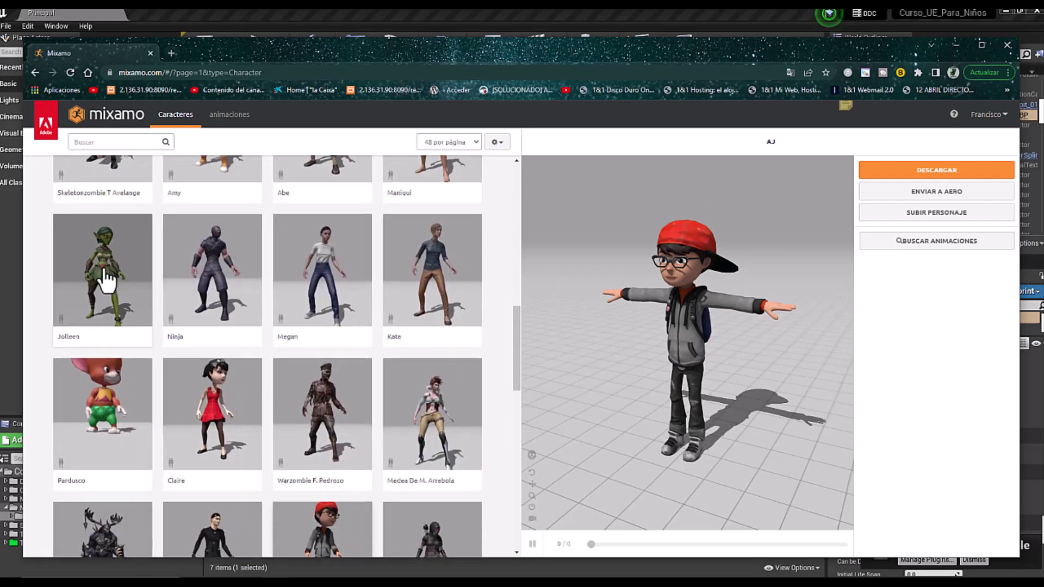
{"action": "scroll", "coordinate": [106, 280], "scroll_direction": "down", "scroll_amount": 1}
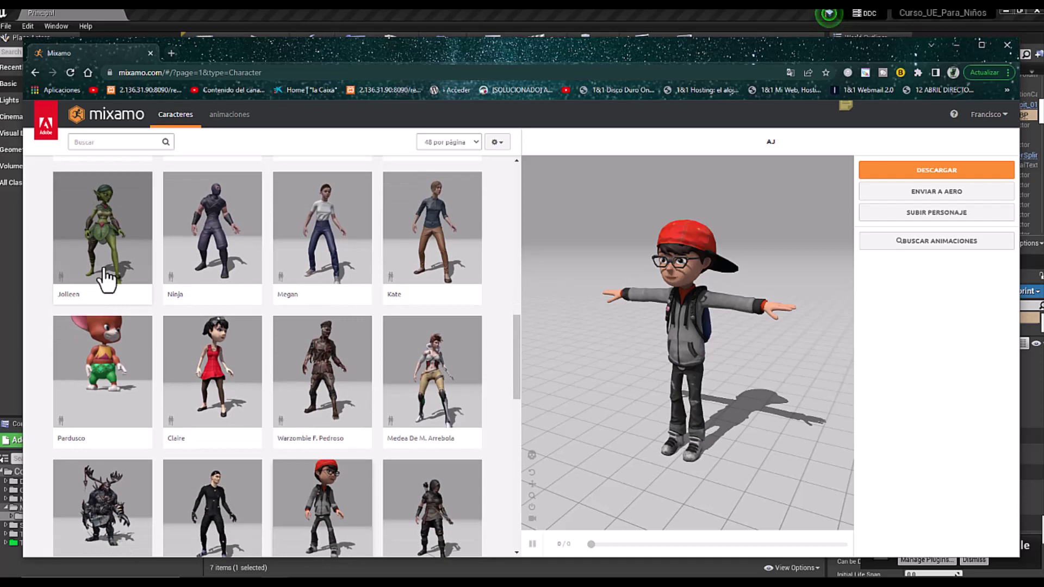
{"action": "scroll", "coordinate": [106, 280], "scroll_direction": "down", "scroll_amount": 2}
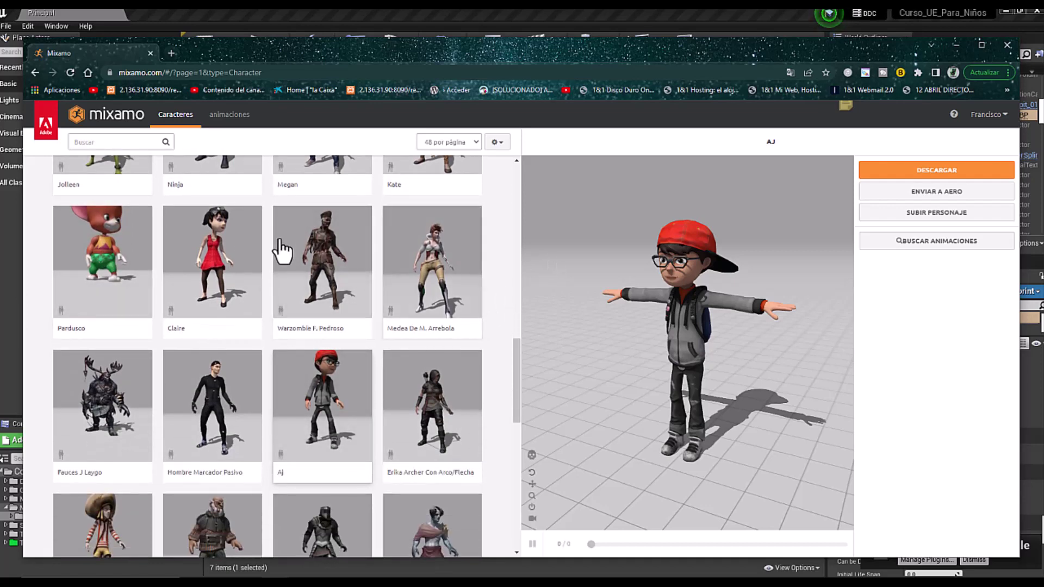
{"action": "left_click", "coordinate": [213, 272]}
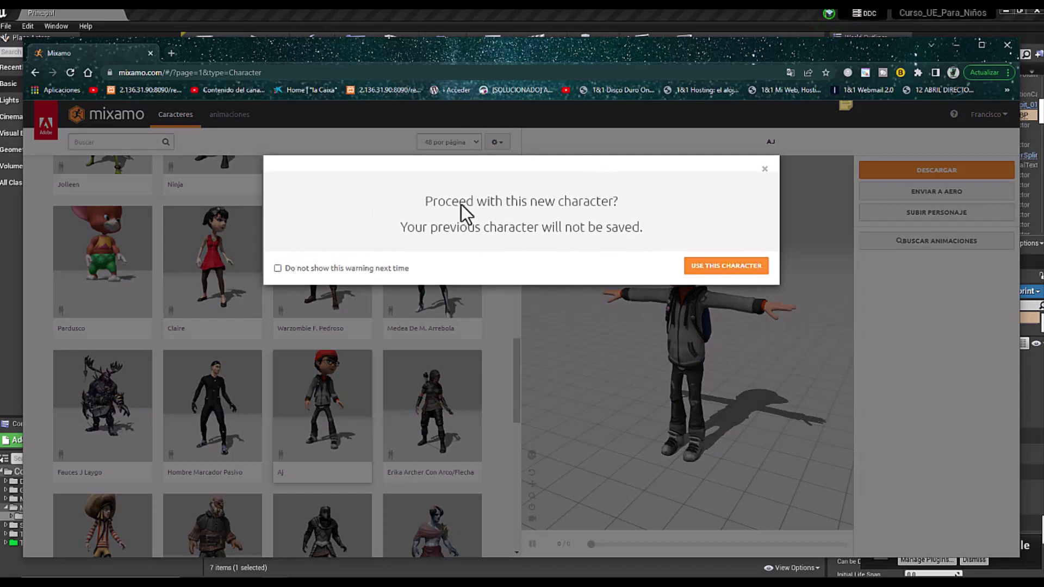
{"action": "left_click", "coordinate": [725, 267]}
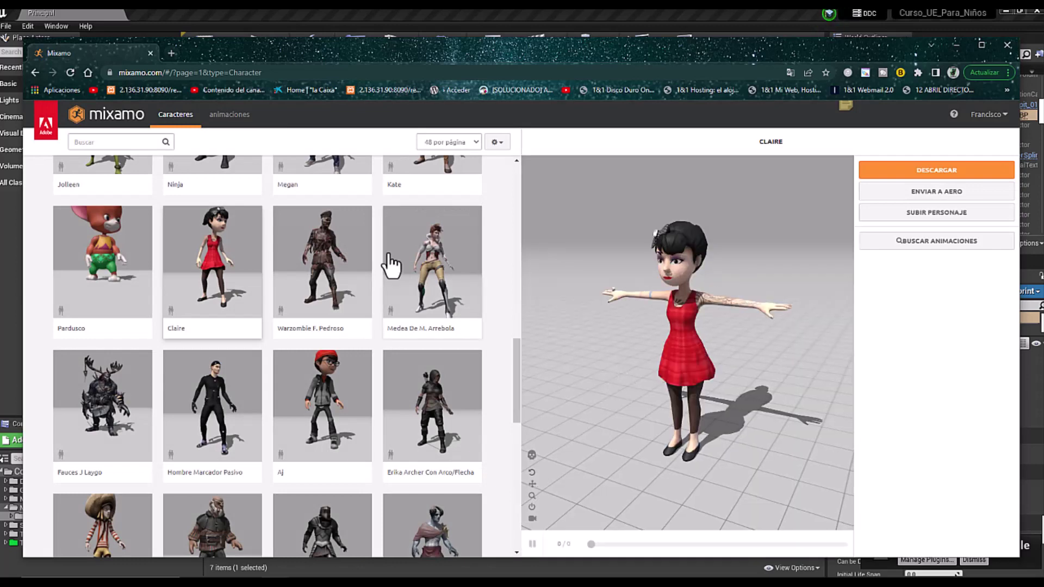
Play the Agacharse Para Ponerse De Pie (Crouch To Stand) animation from the animations library.
{"action": "scroll", "coordinate": [240, 269], "scroll_direction": "up", "scroll_amount": 4}
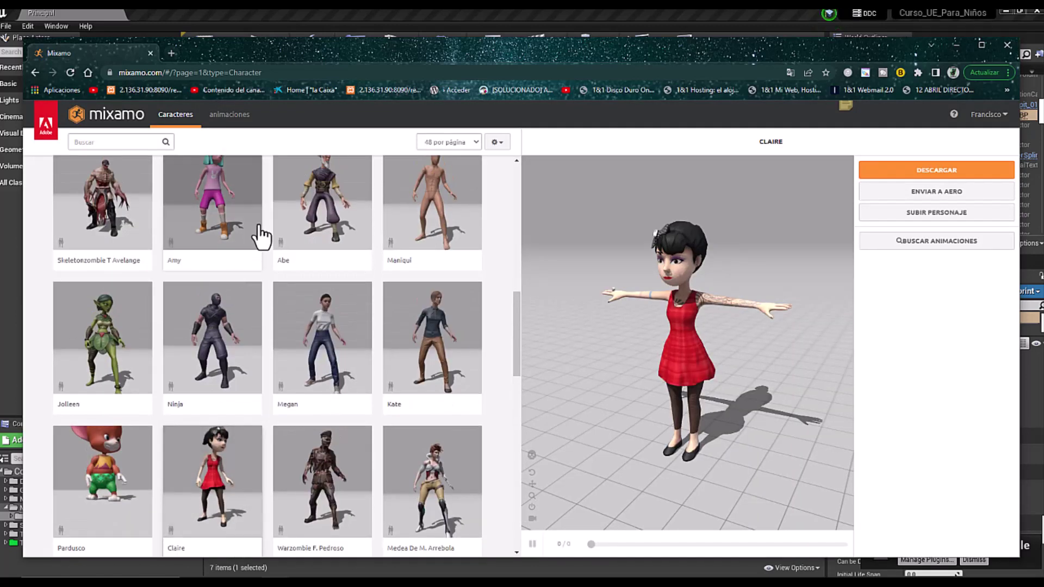
{"action": "left_click", "coordinate": [223, 121]}
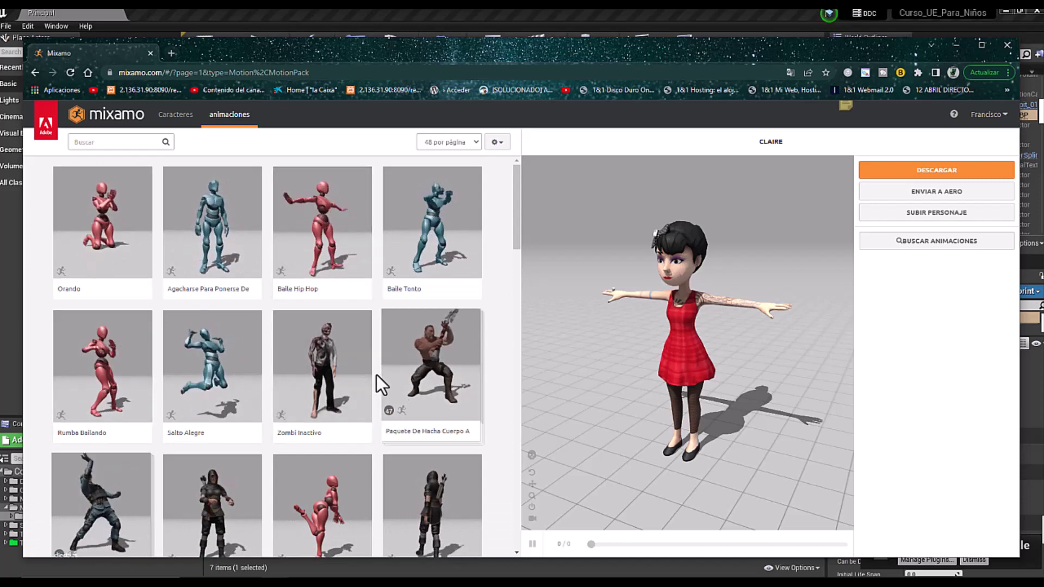
{"action": "left_click", "coordinate": [207, 230]}
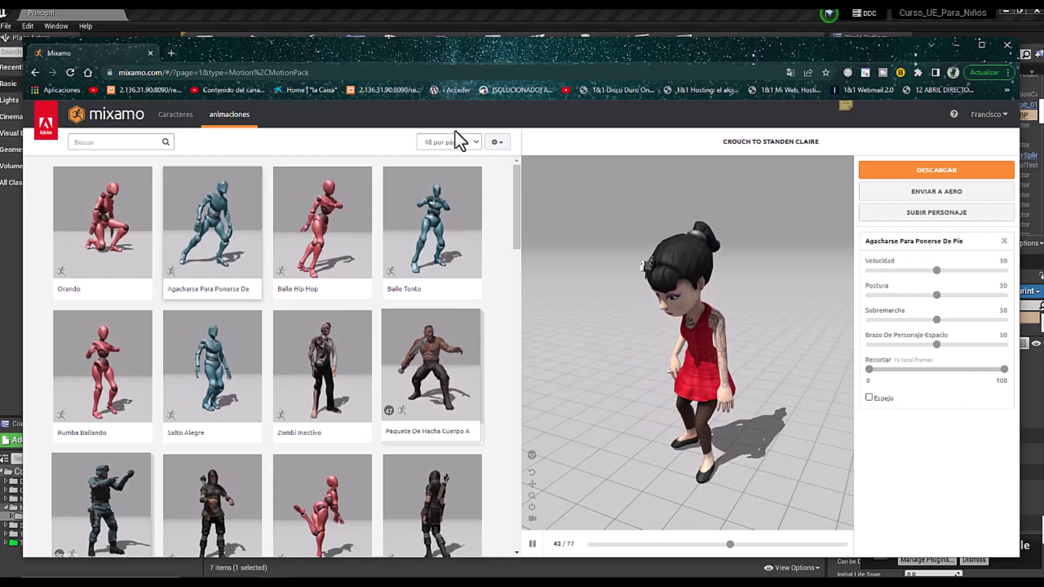
Swap the preview character to Amy from the Characters library, then browse further down the grid.
{"action": "left_click", "coordinate": [175, 116]}
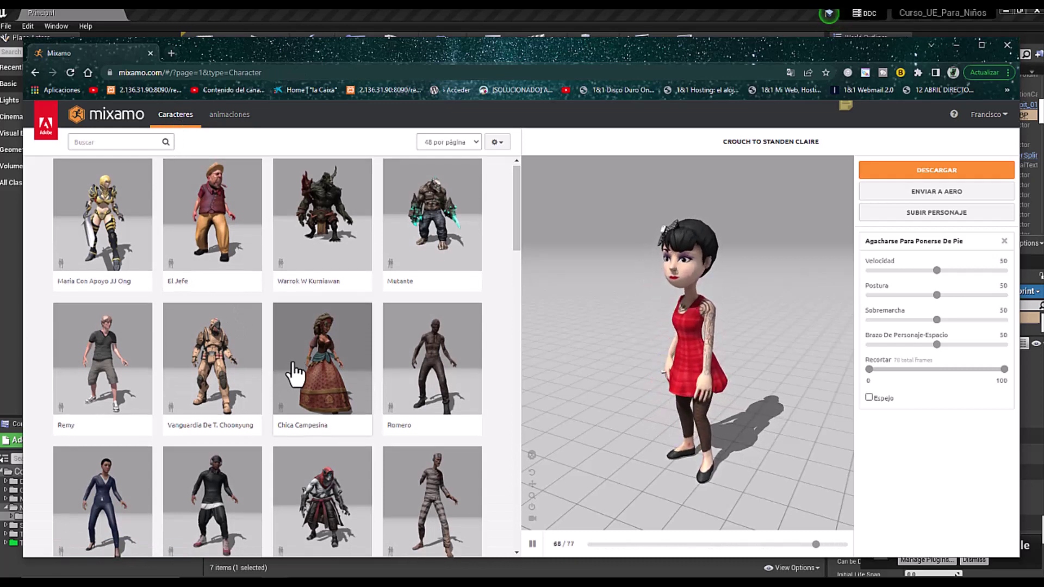
{"action": "scroll", "coordinate": [294, 373], "scroll_direction": "down", "scroll_amount": 6}
{"action": "scroll", "coordinate": [297, 373], "scroll_direction": "down", "scroll_amount": 2}
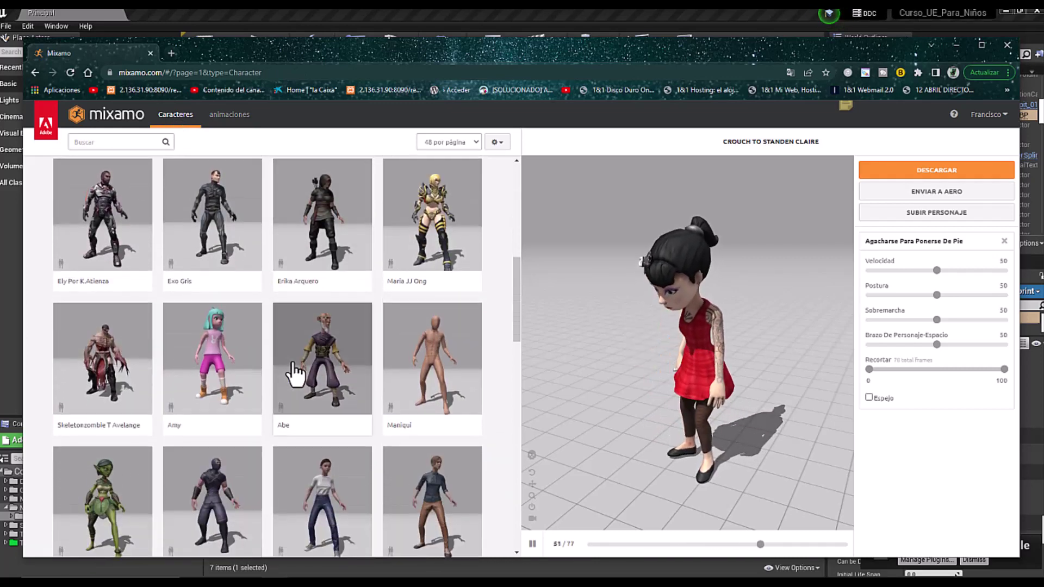
{"action": "scroll", "coordinate": [299, 373], "scroll_direction": "down", "scroll_amount": 2}
{"action": "left_click", "coordinate": [210, 253]}
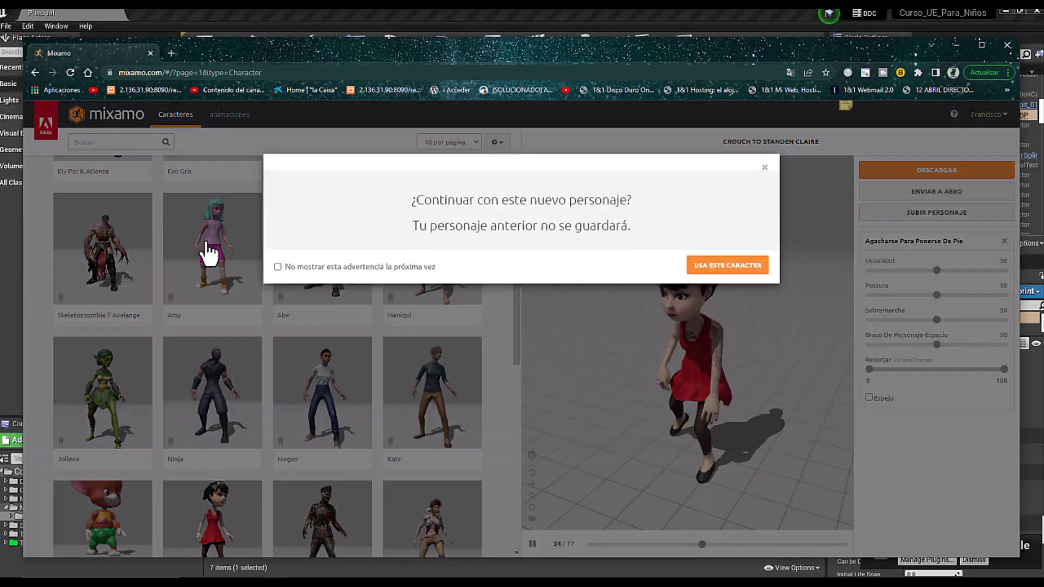
{"action": "left_click", "coordinate": [741, 275]}
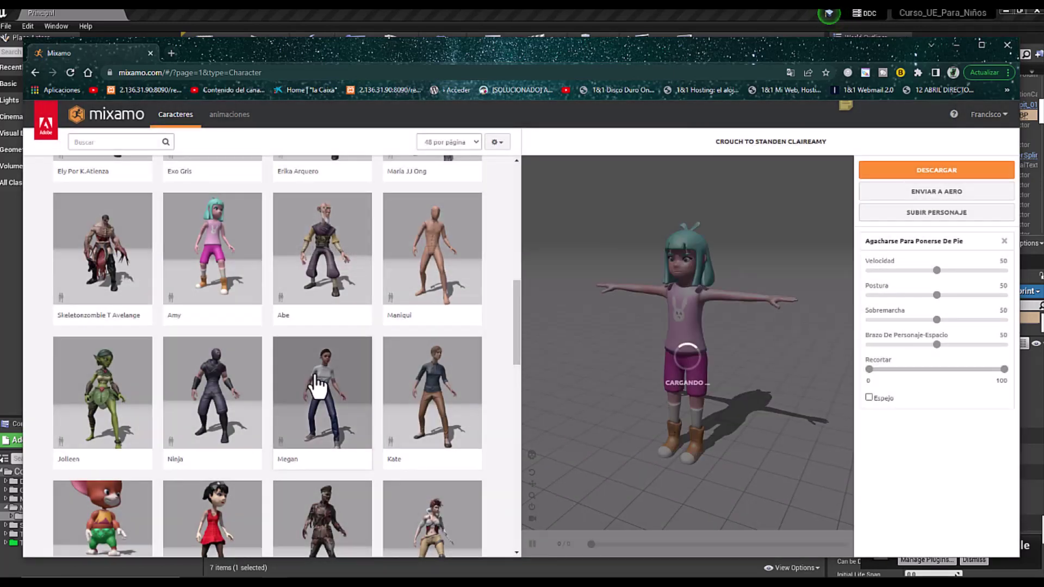
{"action": "scroll", "coordinate": [318, 386], "scroll_direction": "down", "scroll_amount": 3}
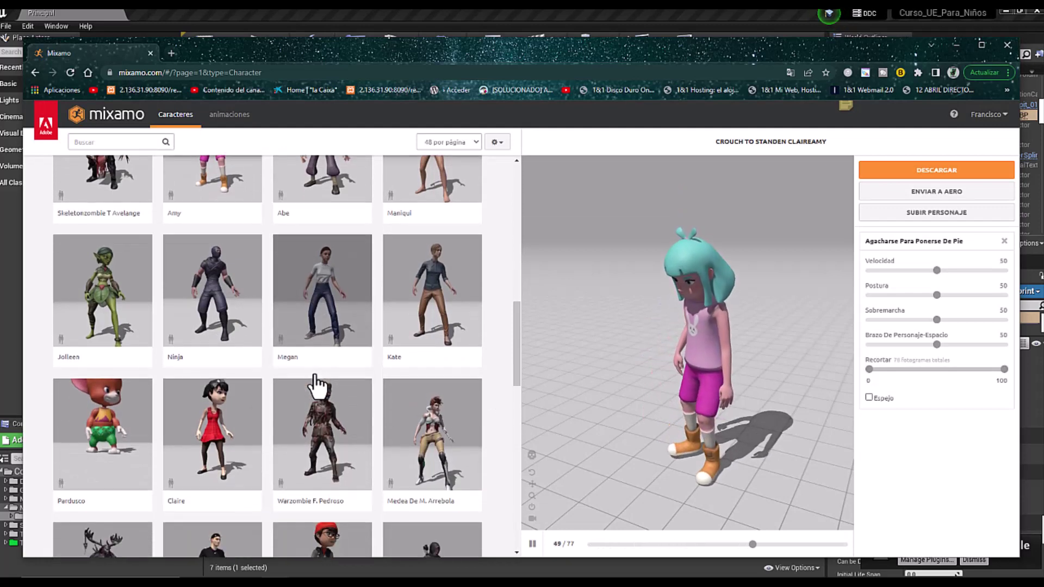
{"action": "scroll", "coordinate": [318, 385], "scroll_direction": "down", "scroll_amount": 2}
{"action": "scroll", "coordinate": [318, 385], "scroll_direction": "down", "scroll_amount": 2}
{"action": "scroll", "coordinate": [318, 387], "scroll_direction": "down", "scroll_amount": 1}
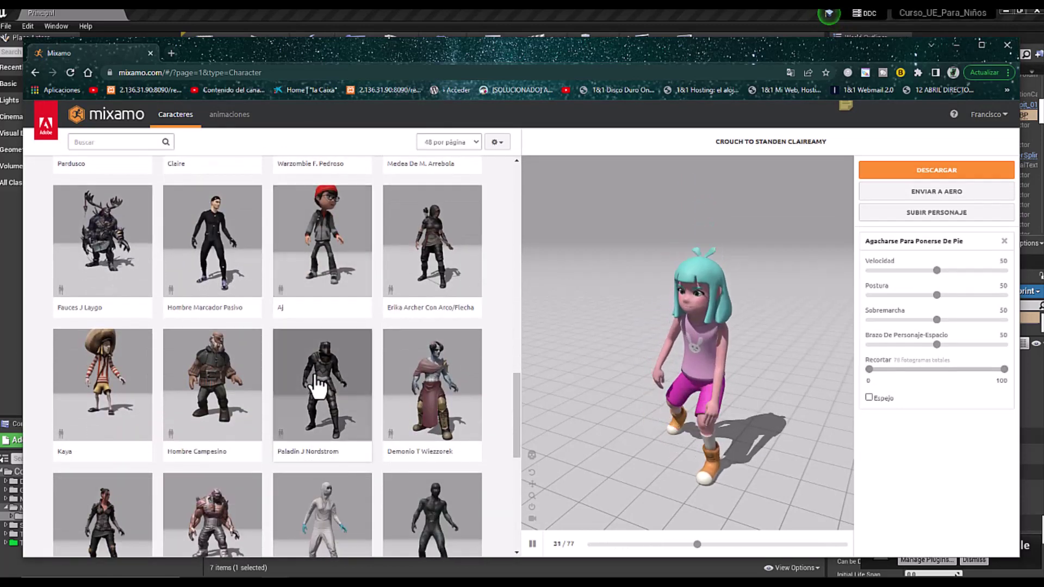
{"action": "scroll", "coordinate": [318, 385], "scroll_direction": "down", "scroll_amount": 4}
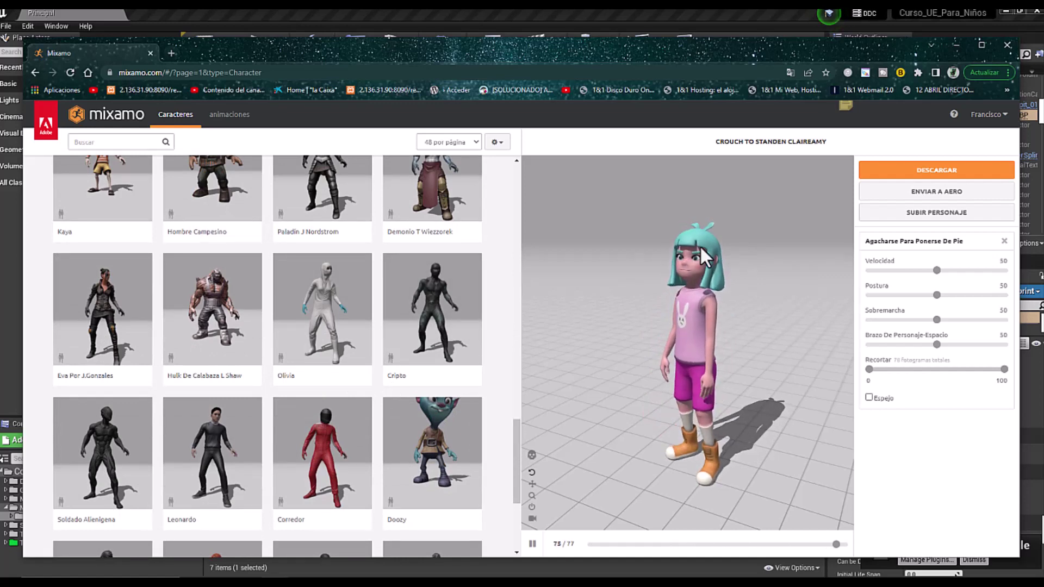
{"action": "scroll", "coordinate": [360, 345], "scroll_direction": "down", "scroll_amount": 4}
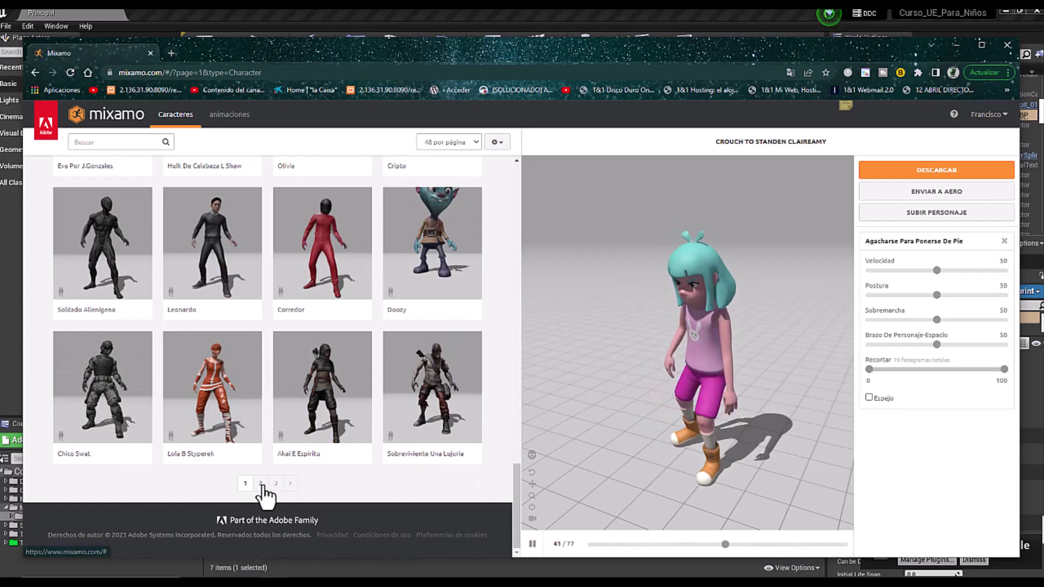
On page 2, switch the preview to Abuela Deportiva, then Timi, and finally Sophie.
{"action": "left_click", "coordinate": [261, 483]}
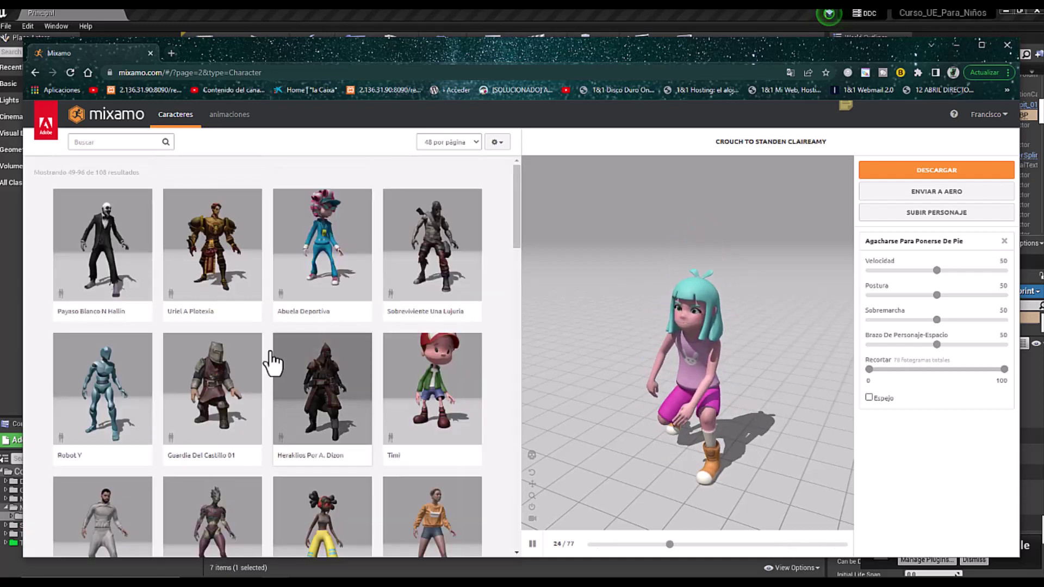
{"action": "left_click", "coordinate": [322, 248]}
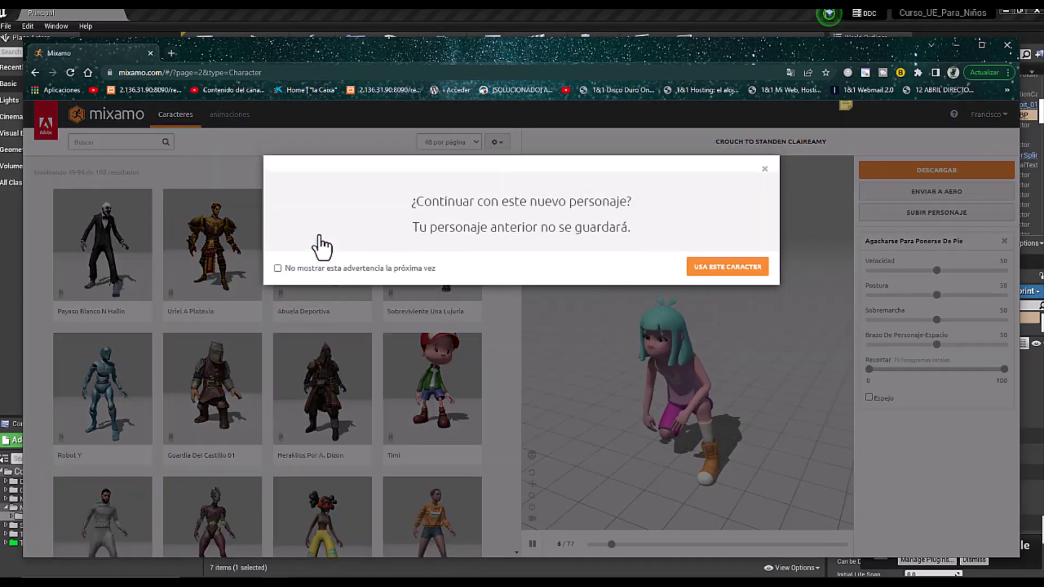
{"action": "left_click", "coordinate": [724, 266]}
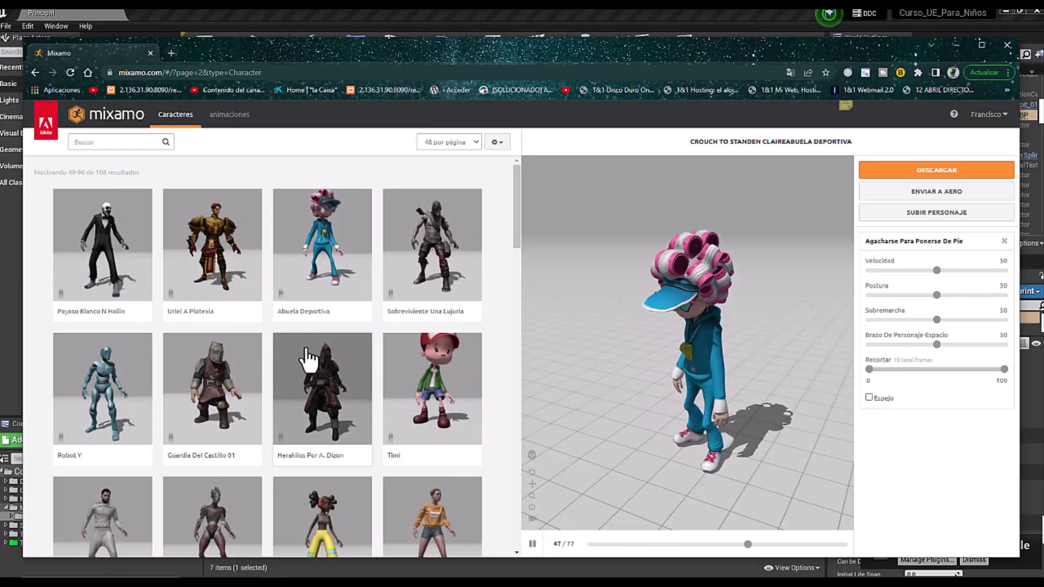
{"action": "scroll", "coordinate": [309, 359], "scroll_direction": "down", "scroll_amount": 3}
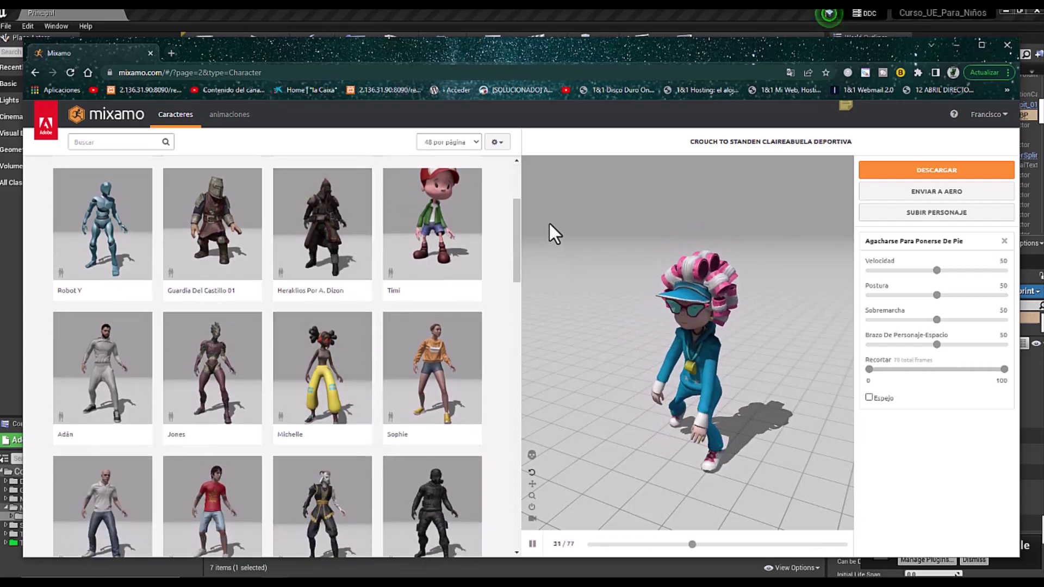
{"action": "left_click", "coordinate": [432, 209]}
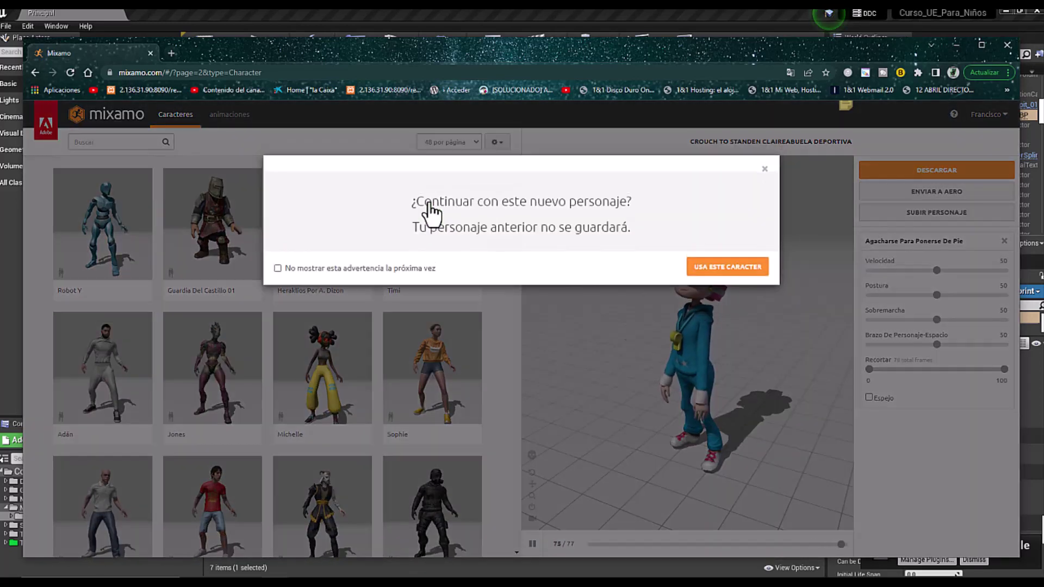
{"action": "left_click", "coordinate": [745, 259]}
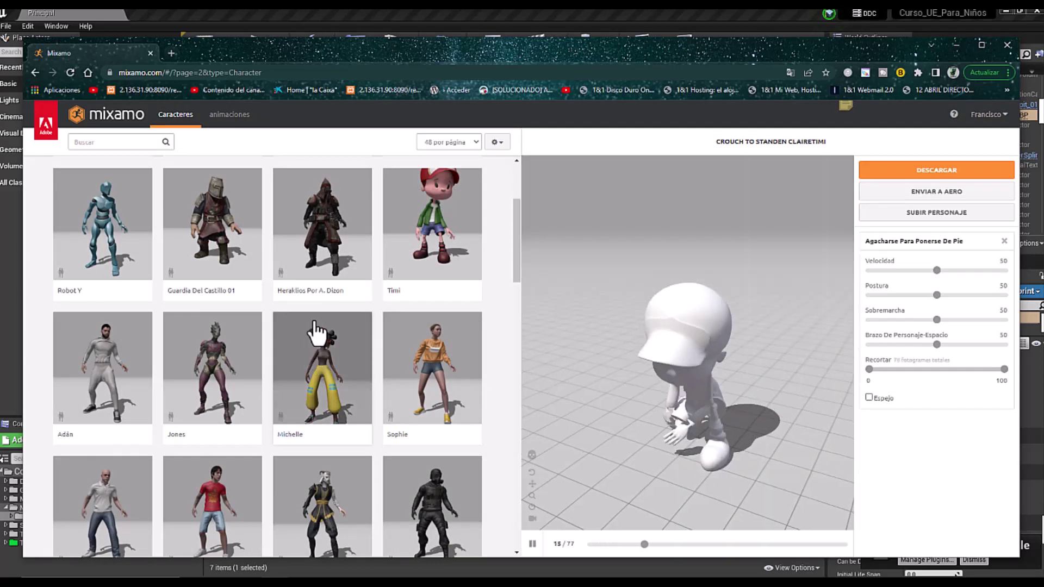
{"action": "left_click", "coordinate": [435, 374]}
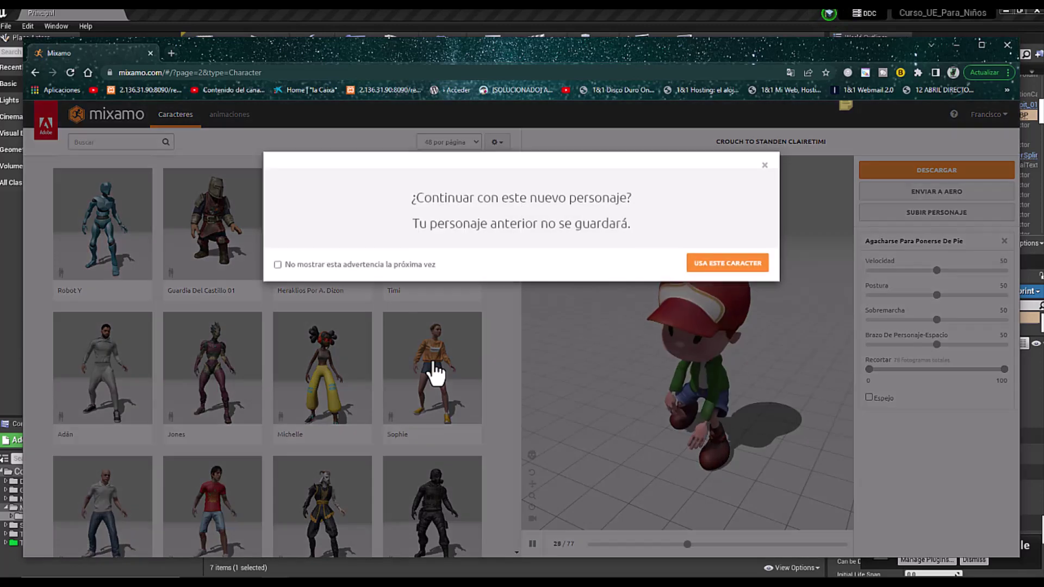
{"action": "left_click", "coordinate": [724, 264]}
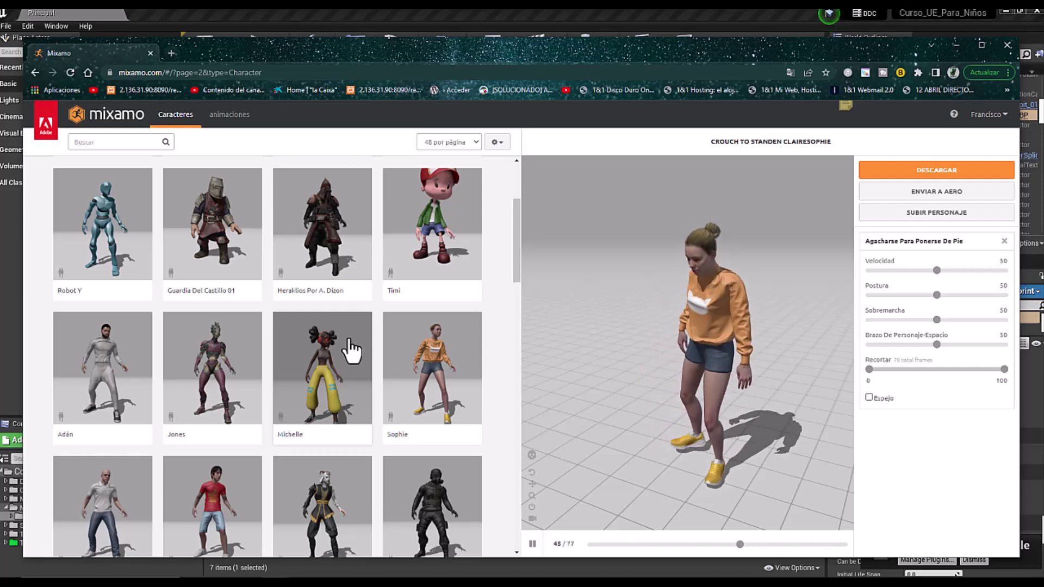
Switch the preview character to Bryce, then to Zombiegirl W Kurniawan.
{"action": "scroll", "coordinate": [351, 350], "scroll_direction": "down", "scroll_amount": 4}
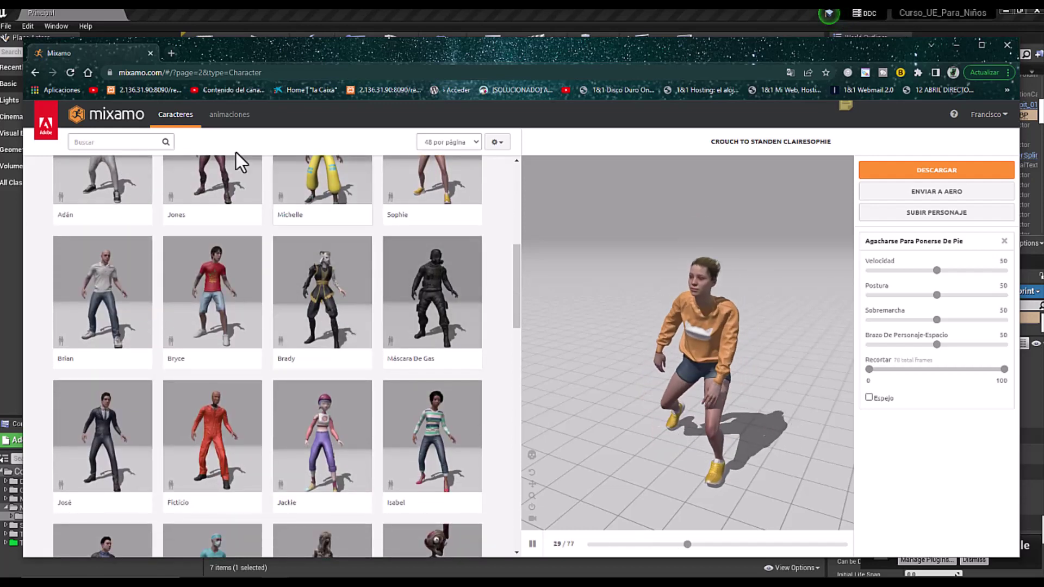
{"action": "left_click", "coordinate": [219, 293]}
{"action": "left_click", "coordinate": [725, 269]}
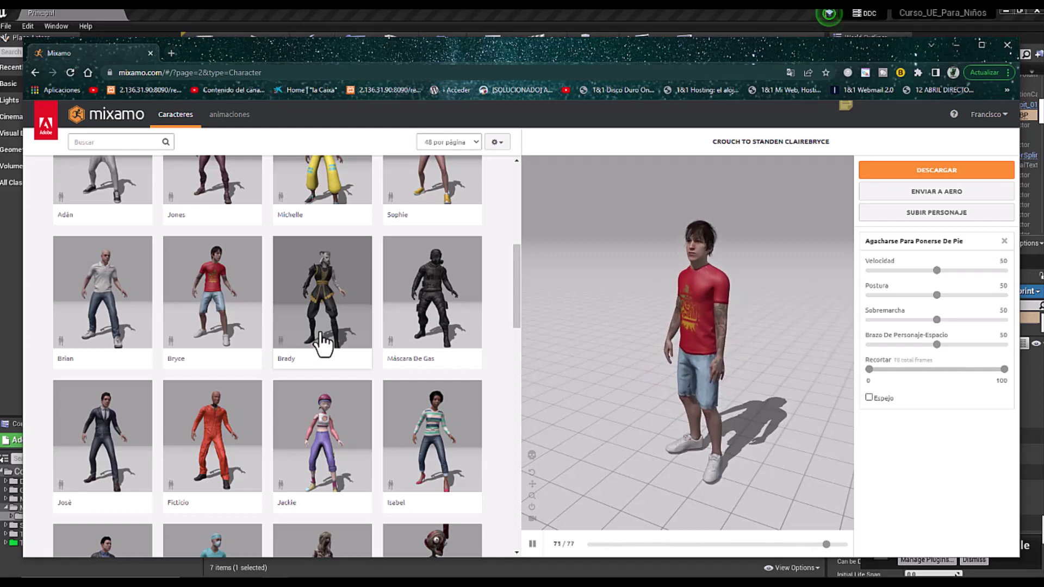
{"action": "scroll", "coordinate": [325, 343], "scroll_direction": "down", "scroll_amount": 4}
{"action": "scroll", "coordinate": [324, 342], "scroll_direction": "down", "scroll_amount": 3}
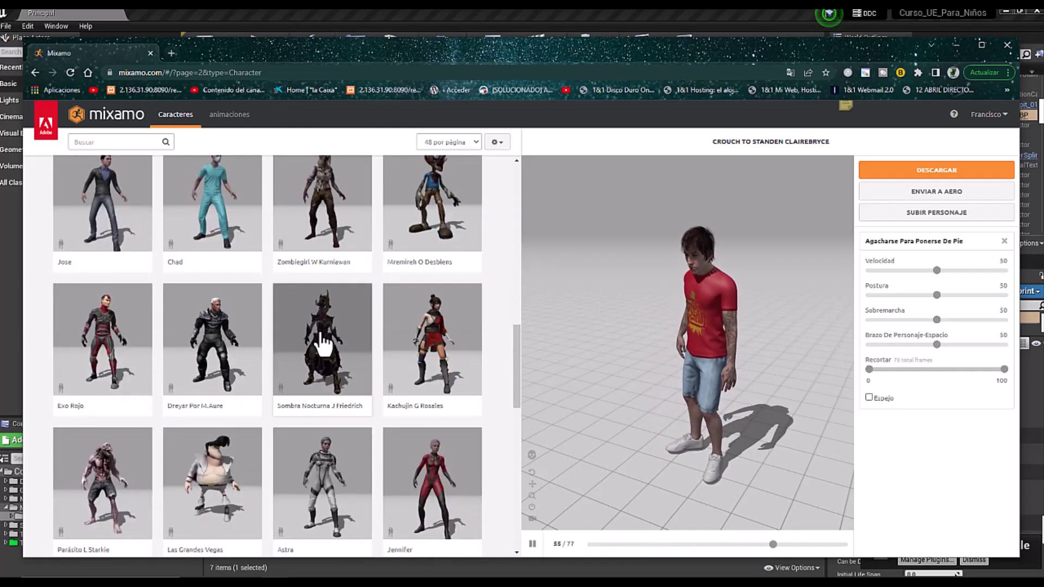
{"action": "scroll", "coordinate": [427, 209], "scroll_direction": "up", "scroll_amount": 2}
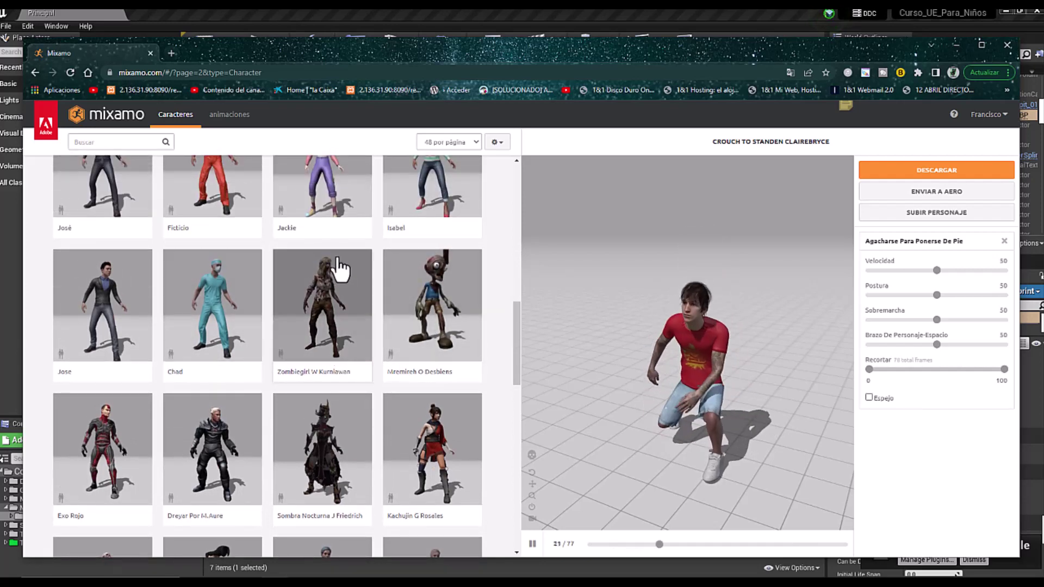
{"action": "left_click", "coordinate": [326, 312]}
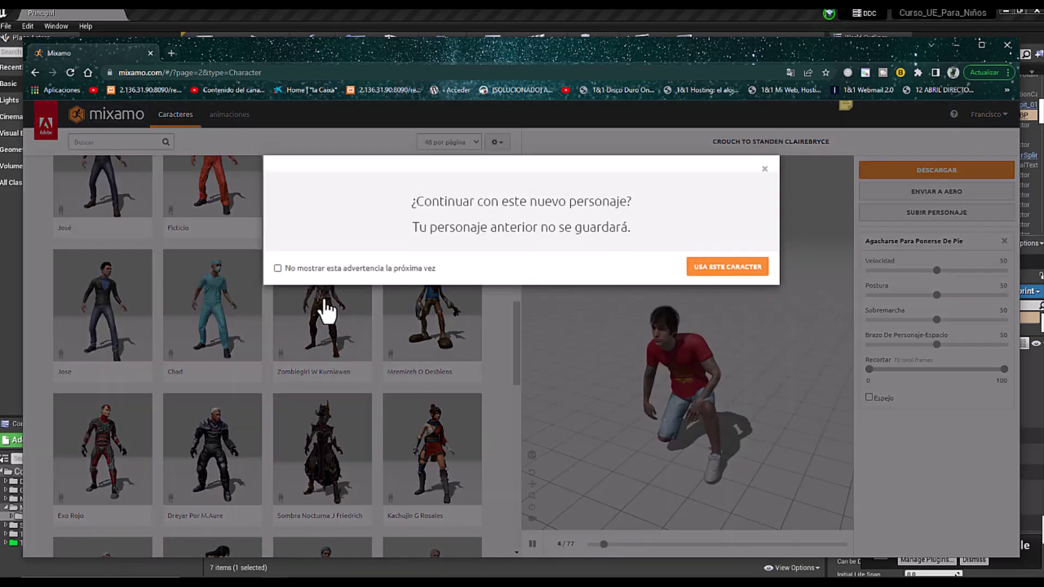
{"action": "left_click", "coordinate": [728, 267]}
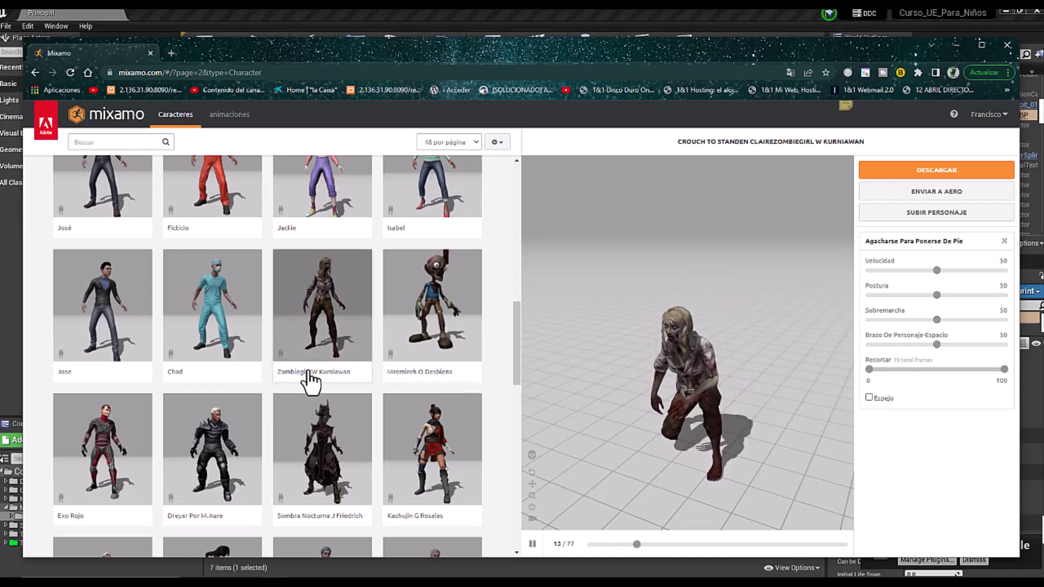
Load Mremireh O Desbiens as the preview character and scroll to the bottom of the grid.
{"action": "left_click", "coordinate": [435, 305]}
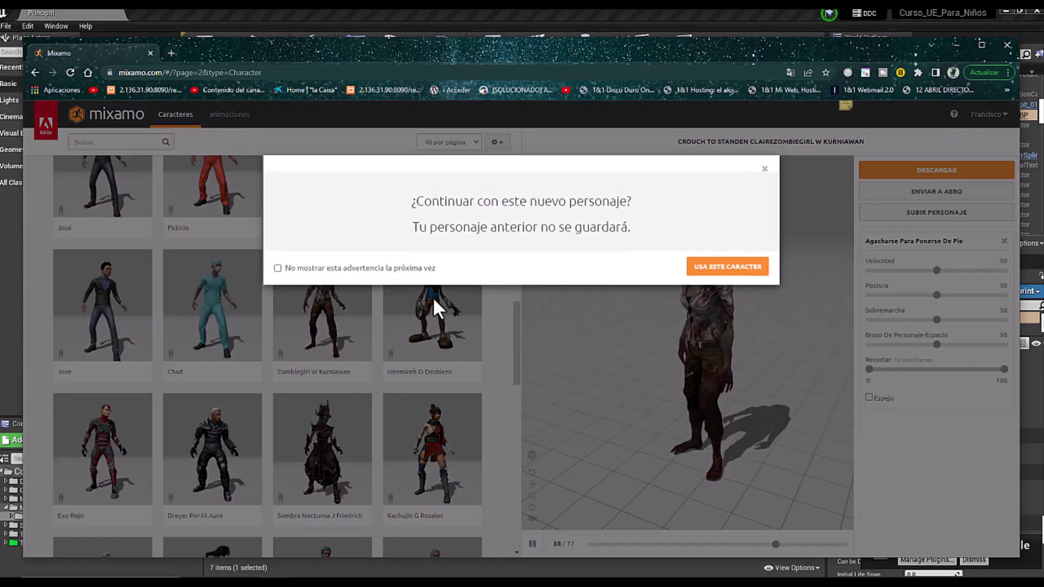
{"action": "left_click", "coordinate": [729, 270]}
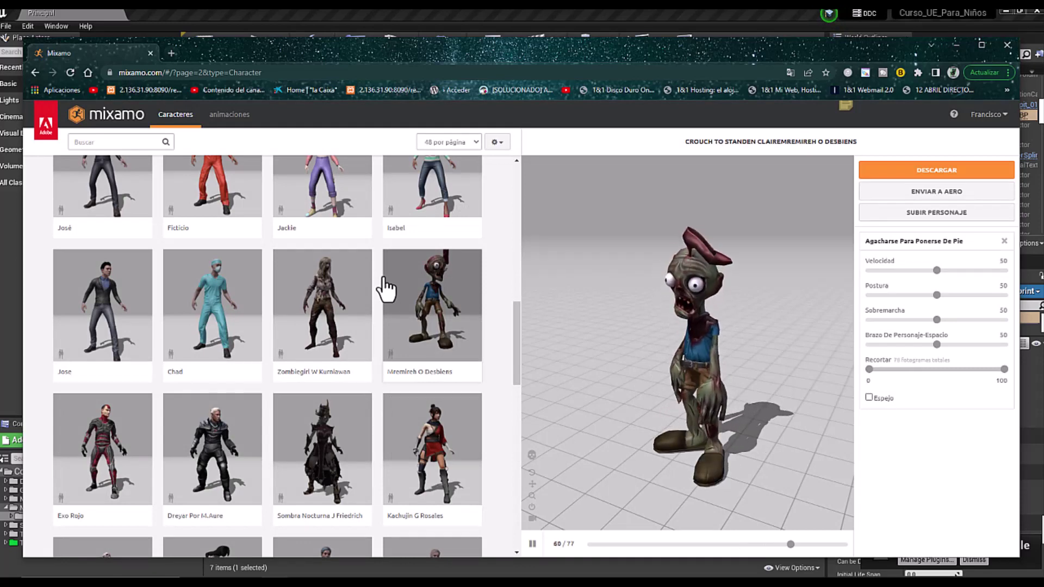
{"action": "scroll", "coordinate": [386, 287], "scroll_direction": "down", "scroll_amount": 3}
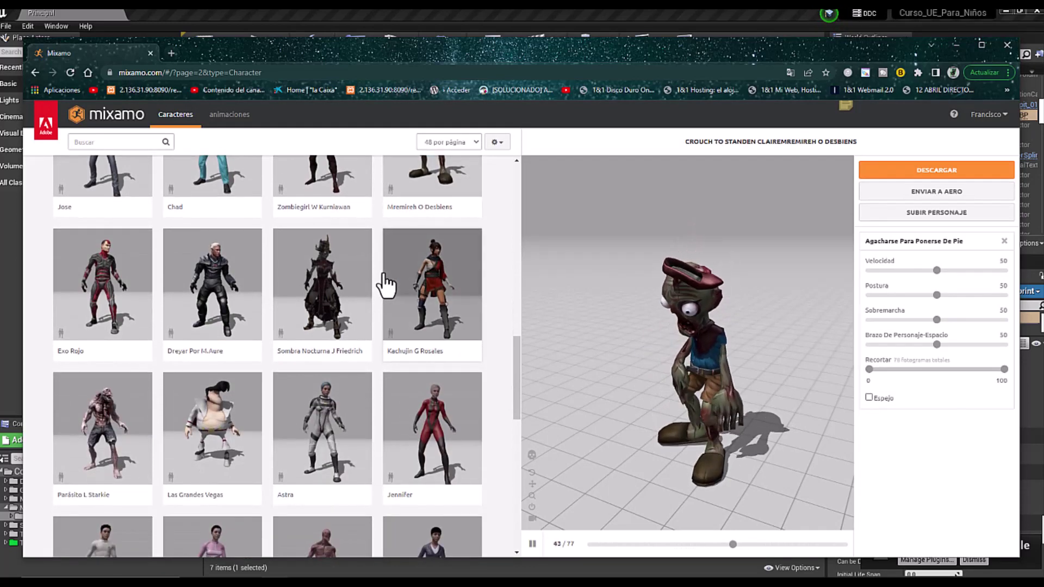
{"action": "scroll", "coordinate": [386, 287], "scroll_direction": "down", "scroll_amount": 4}
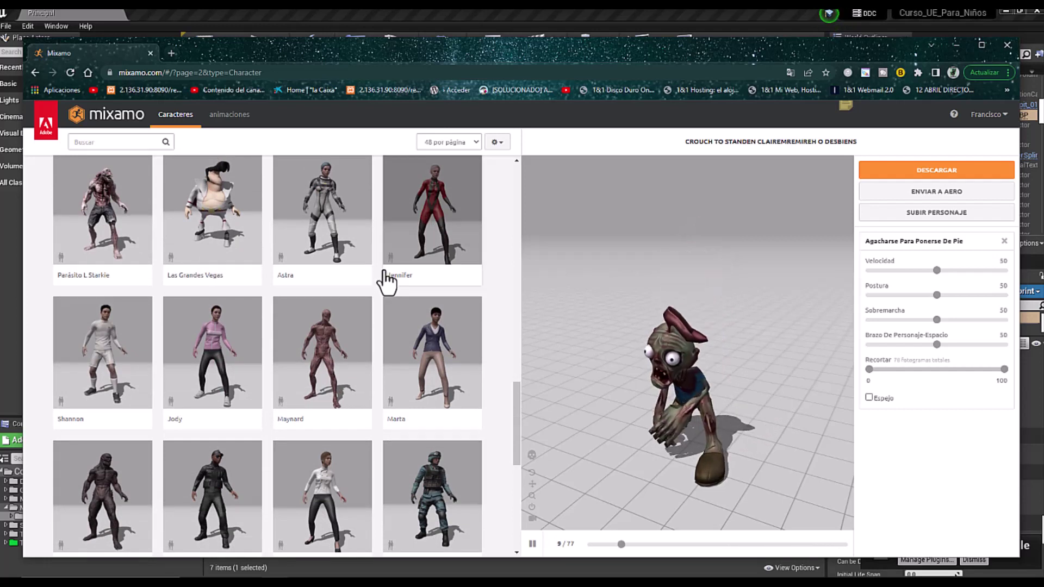
{"action": "scroll", "coordinate": [385, 271], "scroll_direction": "down", "scroll_amount": 2}
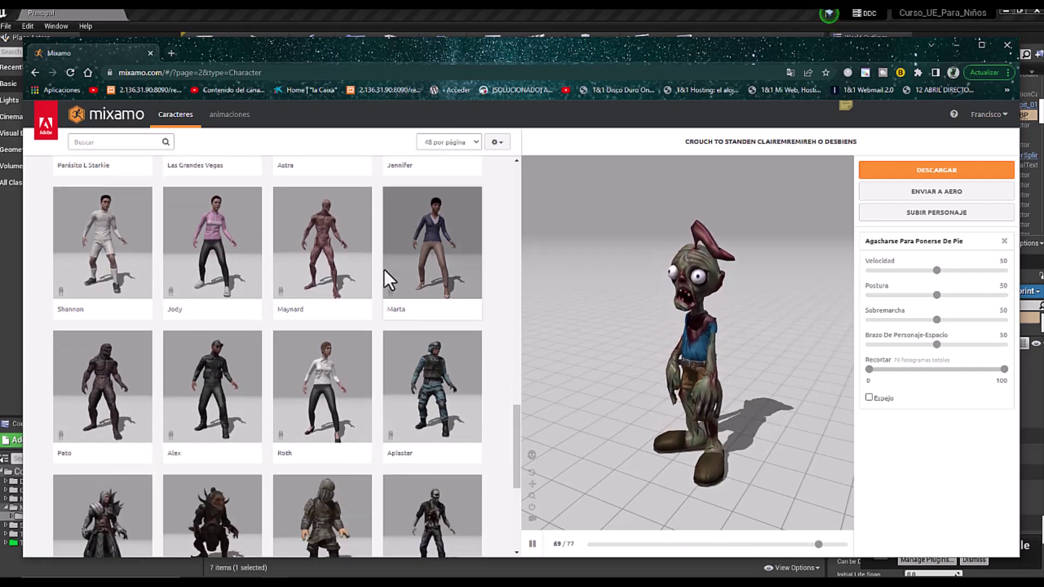
{"action": "scroll", "coordinate": [385, 278], "scroll_direction": "down", "scroll_amount": 3}
{"action": "scroll", "coordinate": [386, 282], "scroll_direction": "down", "scroll_amount": 3}
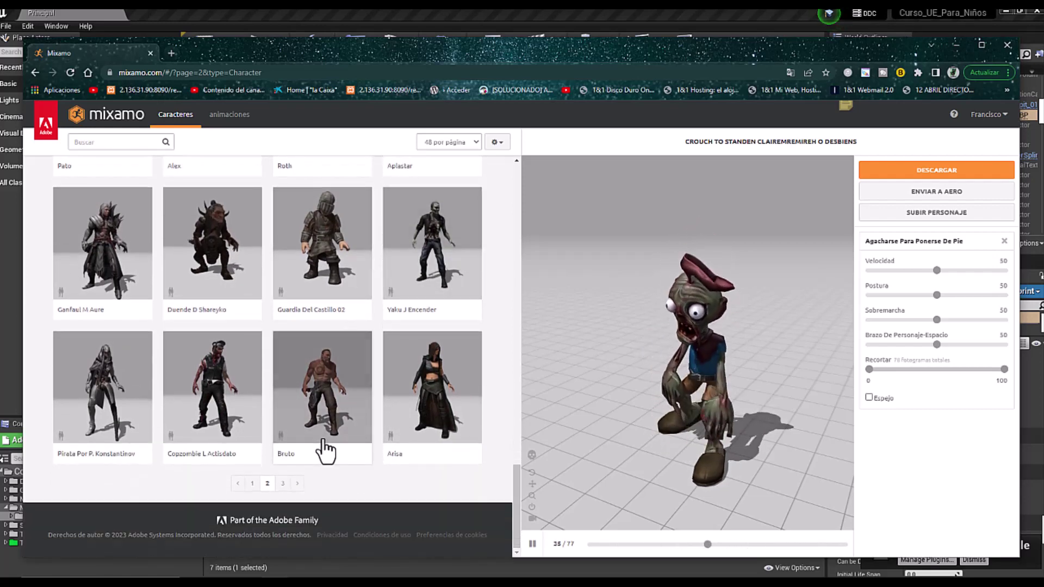
On page 3, load Ty into the Crouch To Stand preview and look through the results.
{"action": "left_click", "coordinate": [283, 484]}
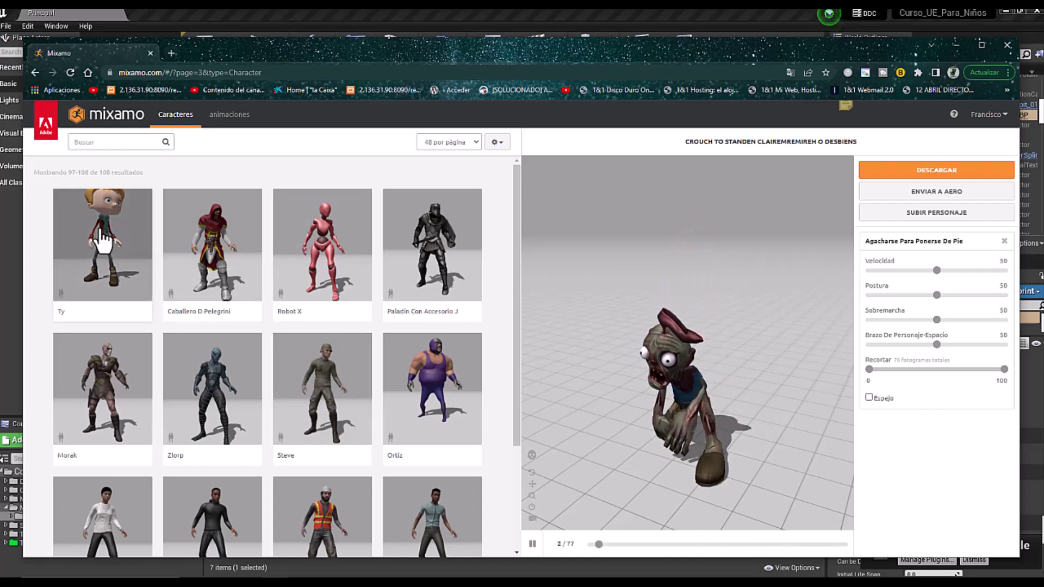
{"action": "left_click", "coordinate": [107, 234]}
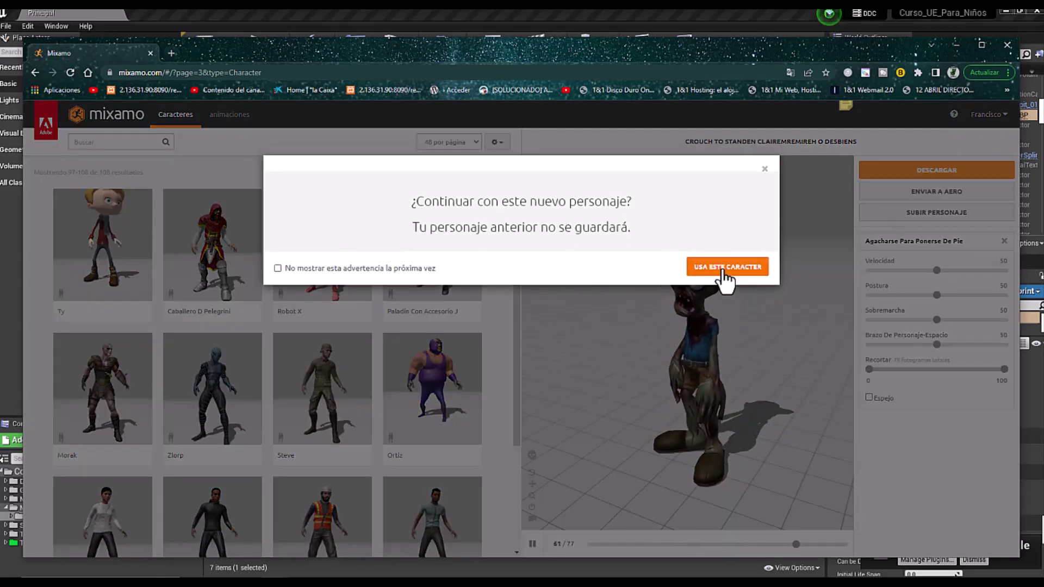
{"action": "left_click", "coordinate": [727, 268]}
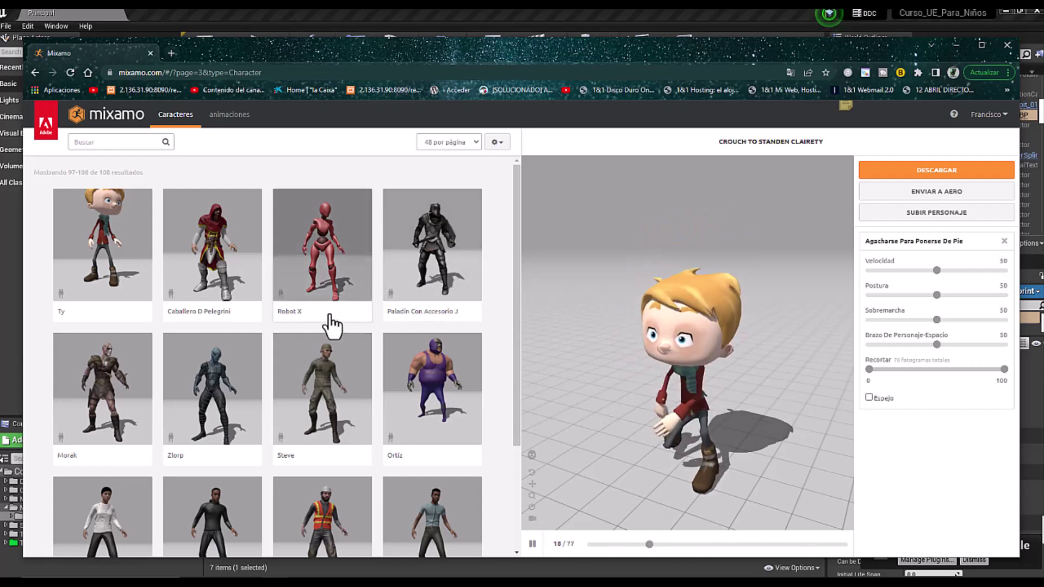
{"action": "scroll", "coordinate": [331, 325], "scroll_direction": "down", "scroll_amount": 2}
{"action": "scroll", "coordinate": [330, 326], "scroll_direction": "down", "scroll_amount": 1}
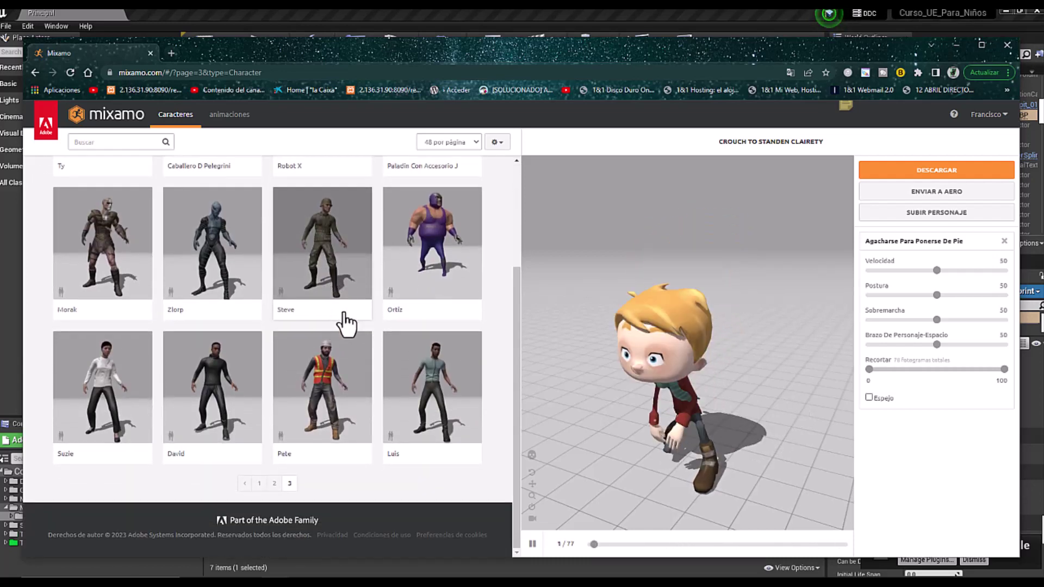
{"action": "scroll", "coordinate": [351, 311], "scroll_direction": "up", "scroll_amount": 2}
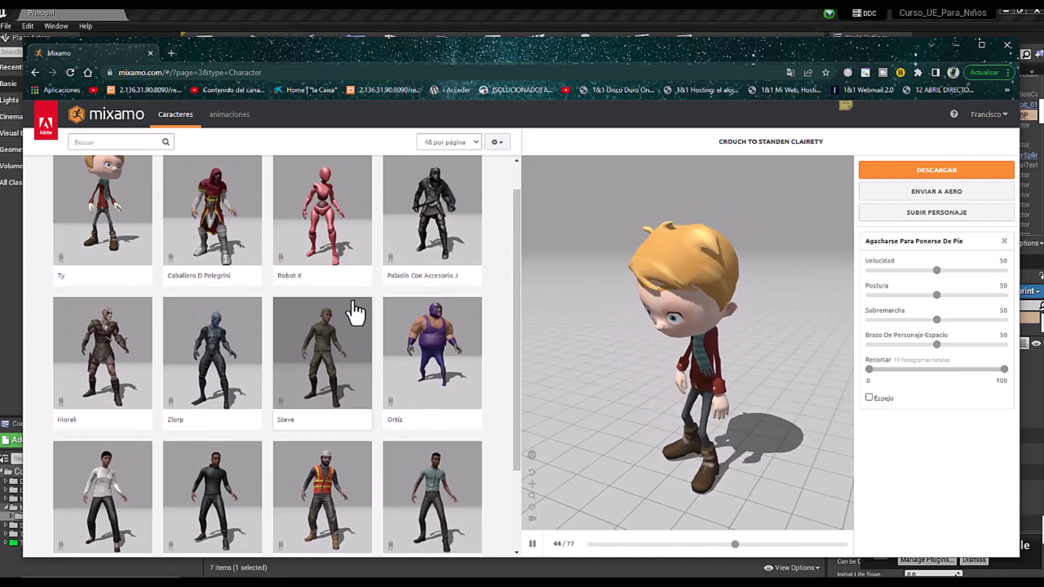
{"action": "scroll", "coordinate": [357, 311], "scroll_direction": "down", "scroll_amount": 1}
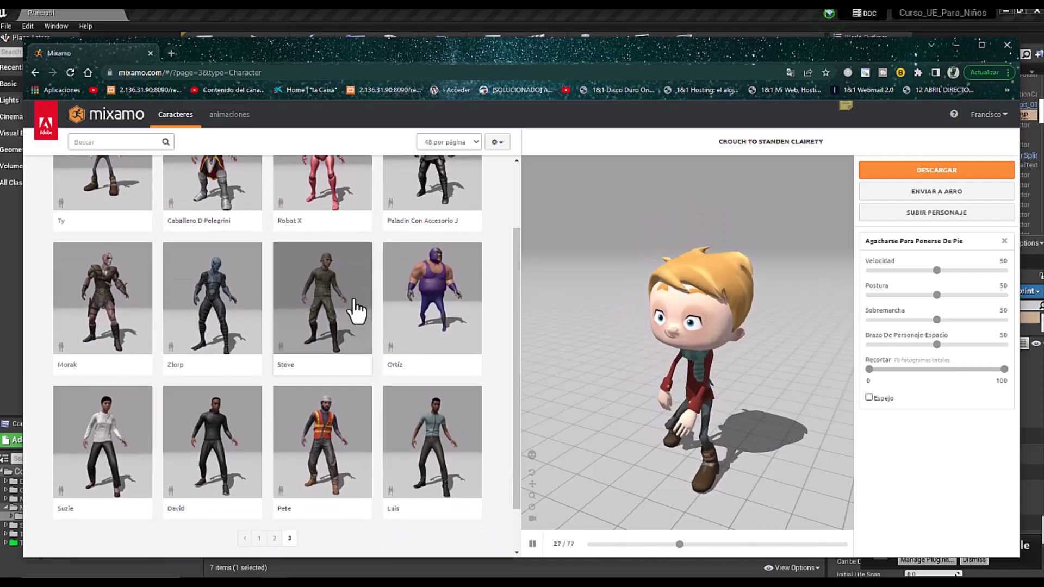
{"action": "scroll", "coordinate": [357, 311], "scroll_direction": "up", "scroll_amount": 2}
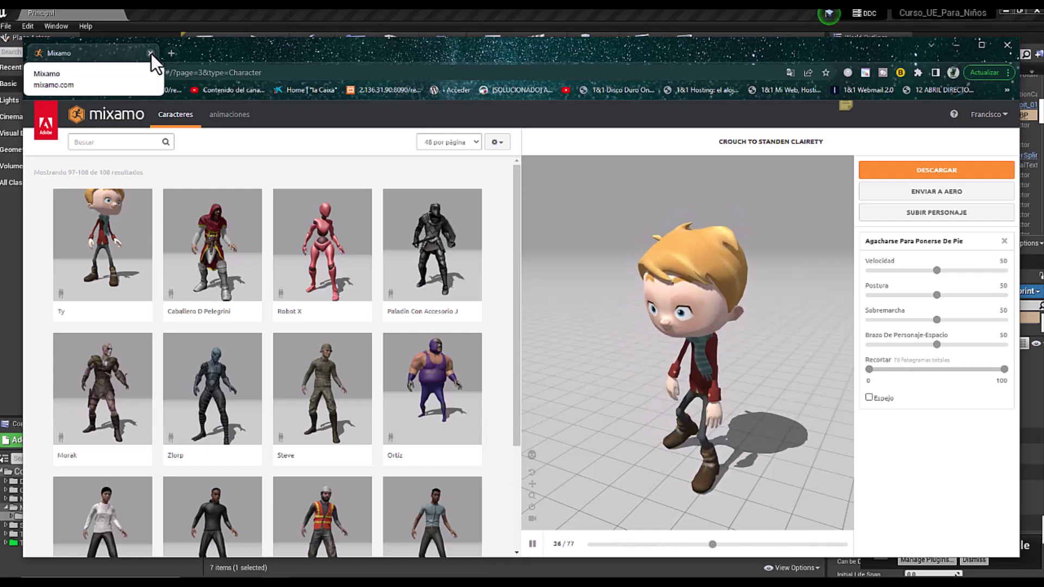
Close Mixamo and rotate the viewport toward the lake and hills beyond Pepillo.
{"action": "left_click", "coordinate": [151, 52]}
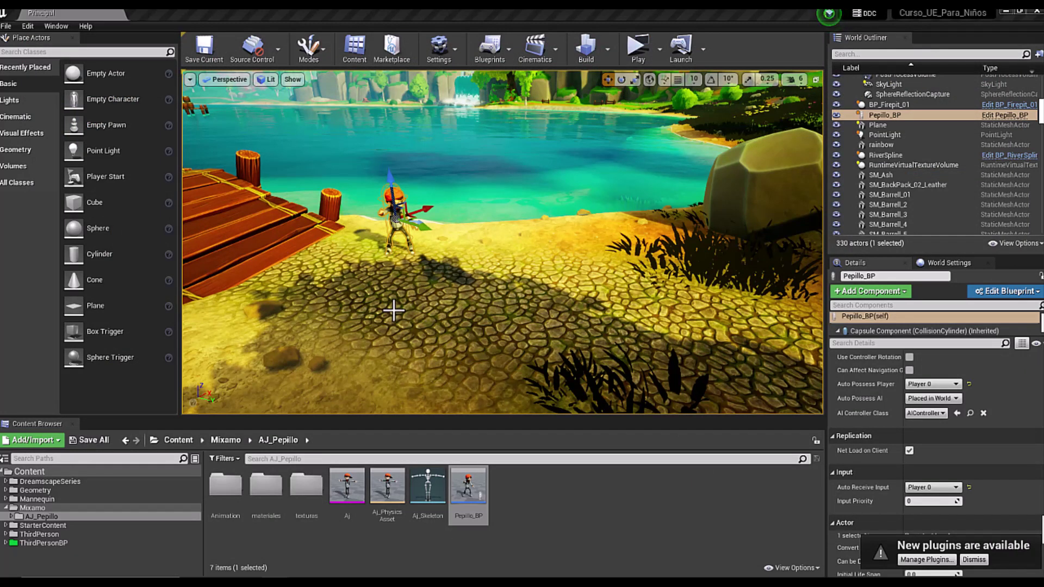
{"action": "right_click_drag", "start_coordinate": [395, 310], "coordinate": [370, 283]}
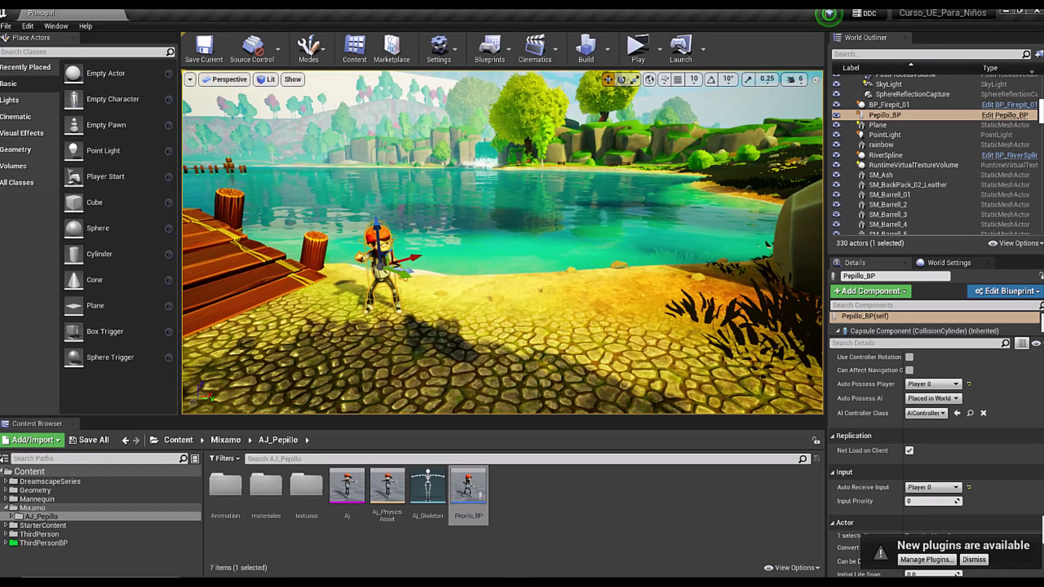